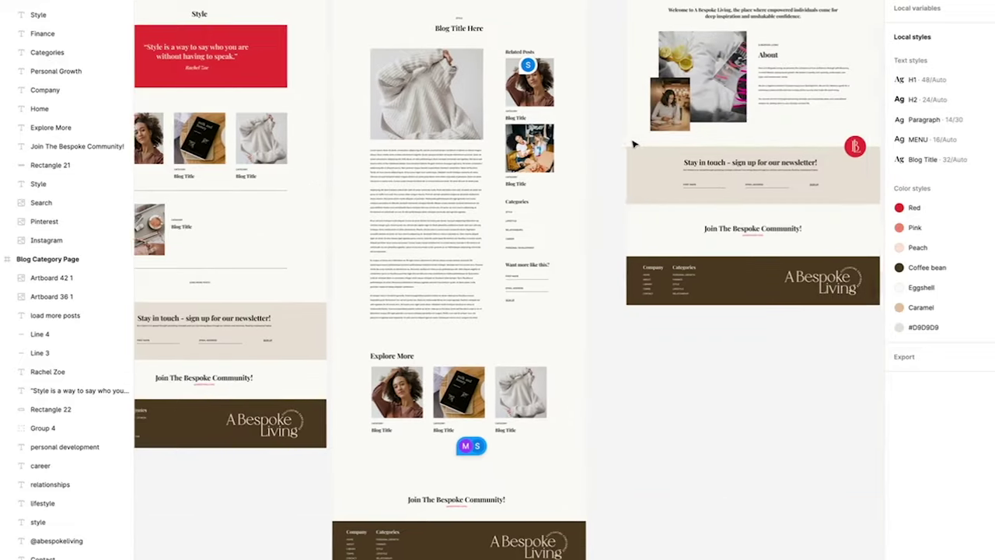
Scroll around the Figma homepage design to look it over.
{"action": "scroll", "coordinate": [633, 144], "scroll_direction": "up", "scroll_amount": 3}
{"action": "scroll", "coordinate": [633, 144], "scroll_direction": "left", "scroll_amount": 12}
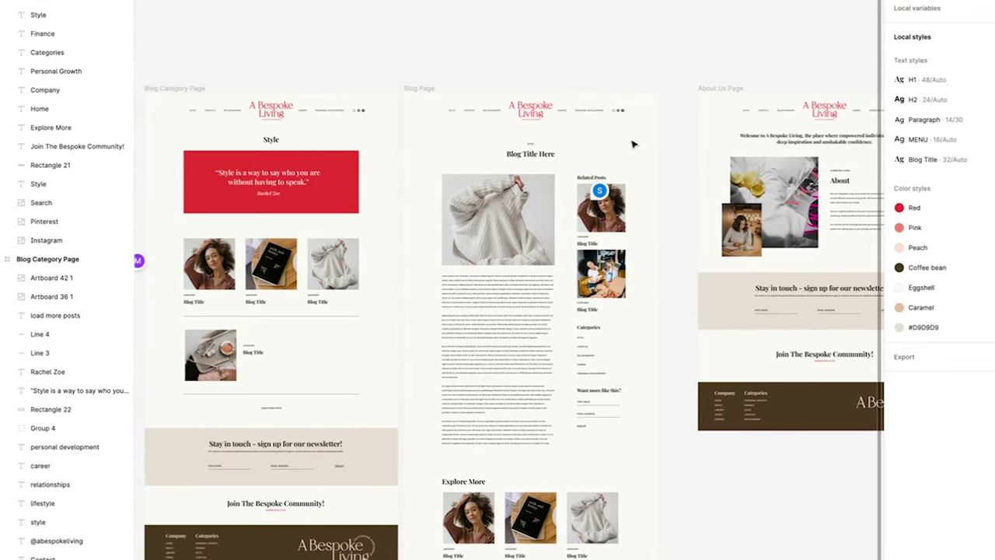
{"action": "scroll", "coordinate": [634, 144], "scroll_direction": "down", "scroll_amount": 3}
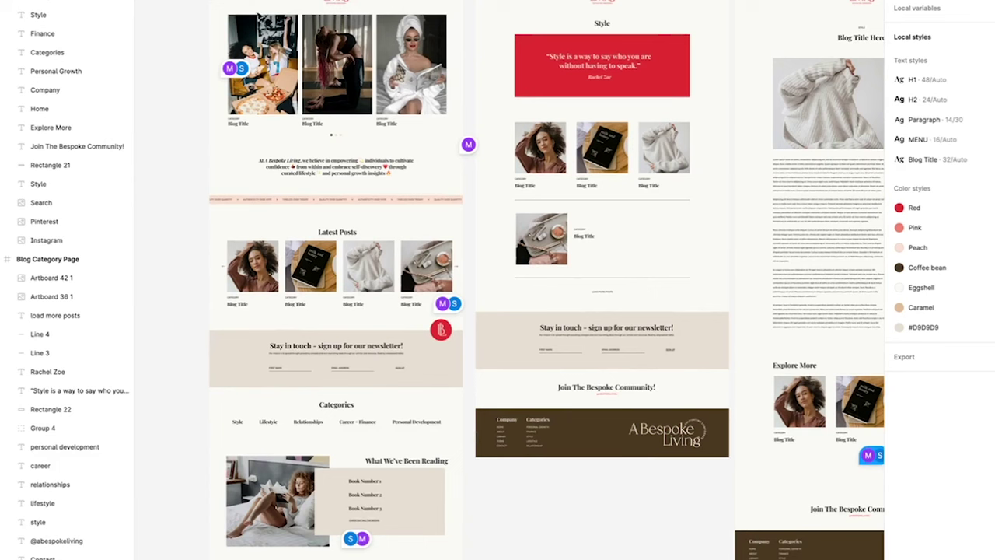
{"action": "scroll", "coordinate": [466, 280], "scroll_direction": "left", "scroll_amount": 1}
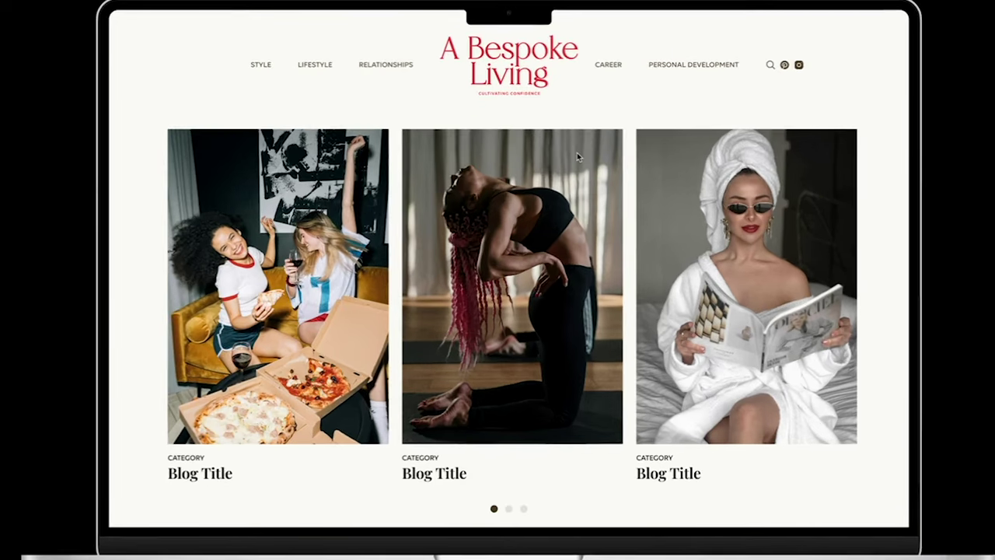
{"action": "scroll", "coordinate": [578, 157], "scroll_direction": "down", "scroll_amount": 2}
{"action": "scroll", "coordinate": [578, 157], "scroll_direction": "down", "scroll_amount": 10}
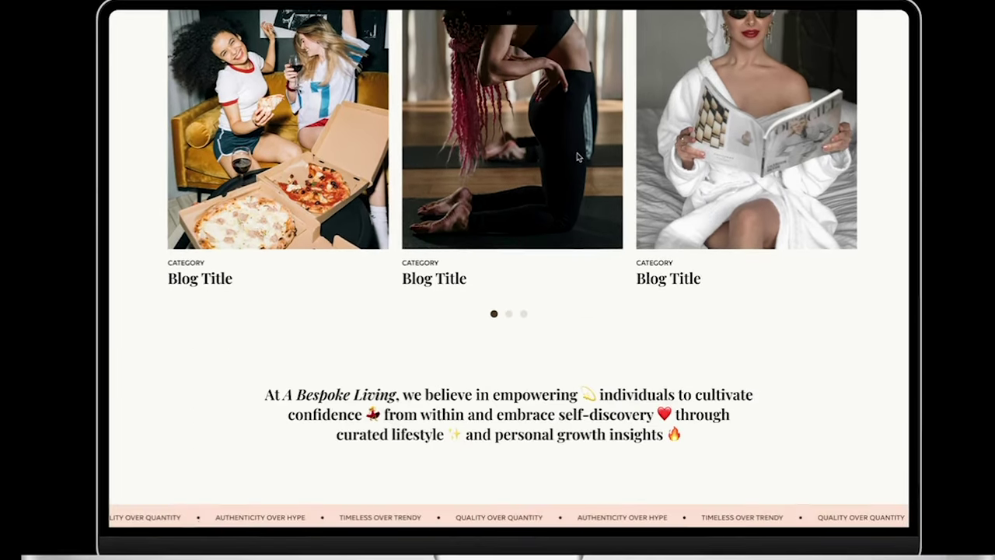
{"action": "scroll", "coordinate": [577, 157], "scroll_direction": "down", "scroll_amount": 13}
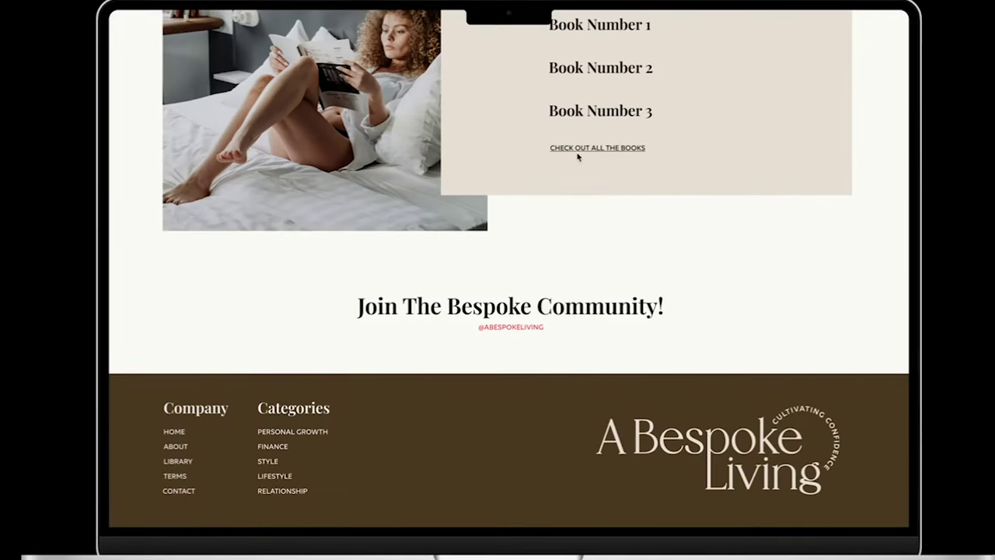
{"action": "scroll", "coordinate": [577, 157], "scroll_direction": "up", "scroll_amount": 11}
{"action": "scroll", "coordinate": [578, 157], "scroll_direction": "up", "scroll_amount": 3}
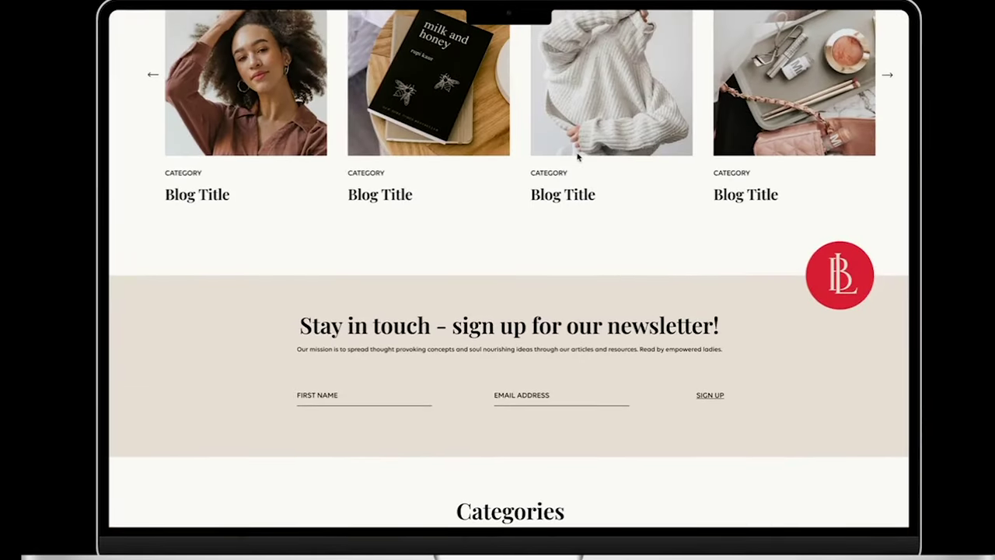
{"action": "scroll", "coordinate": [577, 157], "scroll_direction": "up", "scroll_amount": 9}
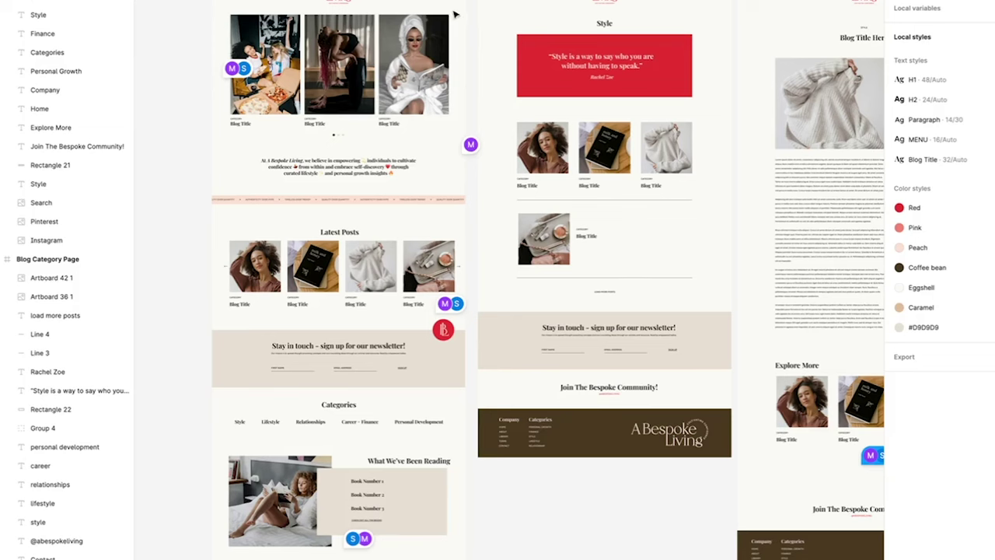
Select the carousel photos and second blog image to inspect them, then deselect.
{"action": "left_click", "coordinate": [331, 58]}
{"action": "key", "text": "Tab"}
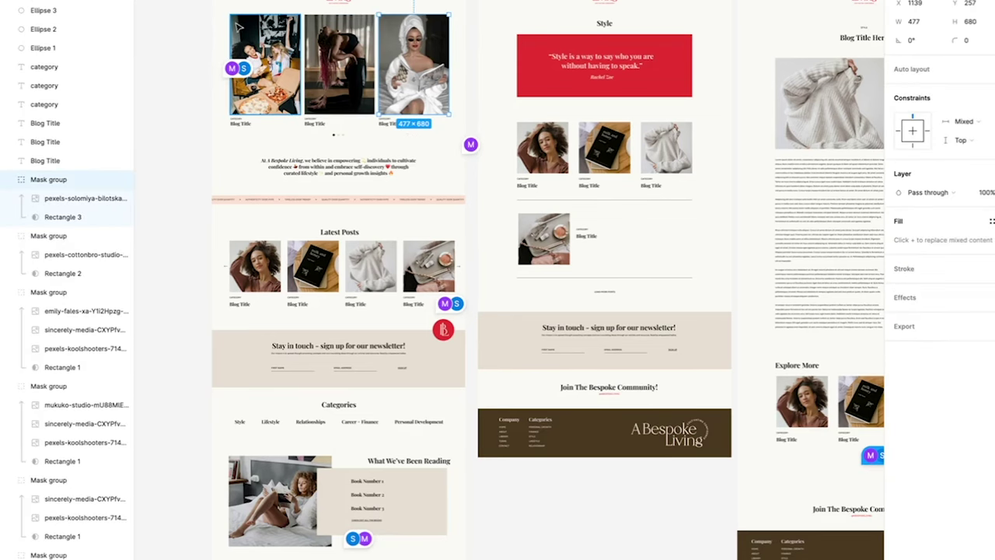
{"action": "left_click", "coordinate": [177, 15]}
{"action": "scroll", "coordinate": [178, 16], "scroll_direction": "left", "scroll_amount": 1}
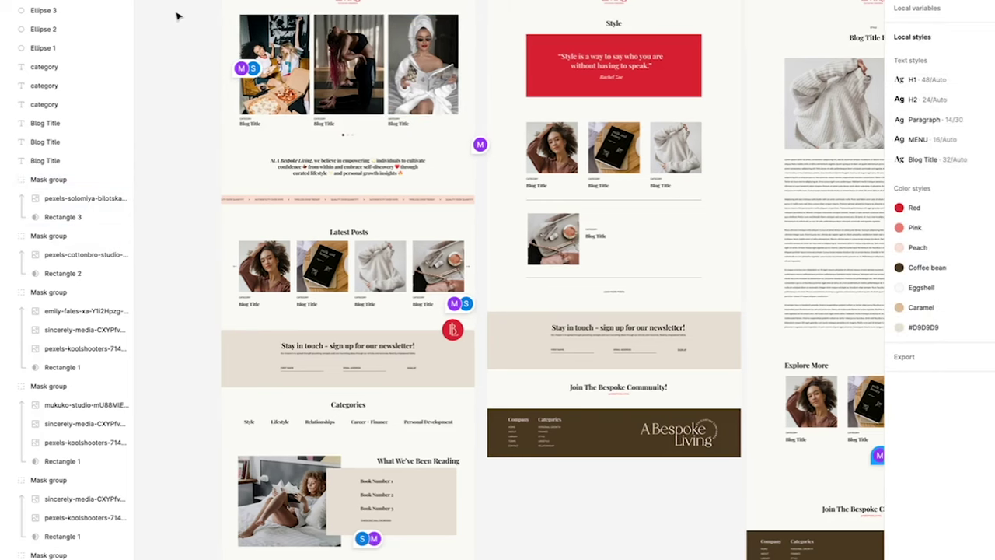
{"action": "scroll", "coordinate": [178, 14], "scroll_direction": "right", "scroll_amount": 1}
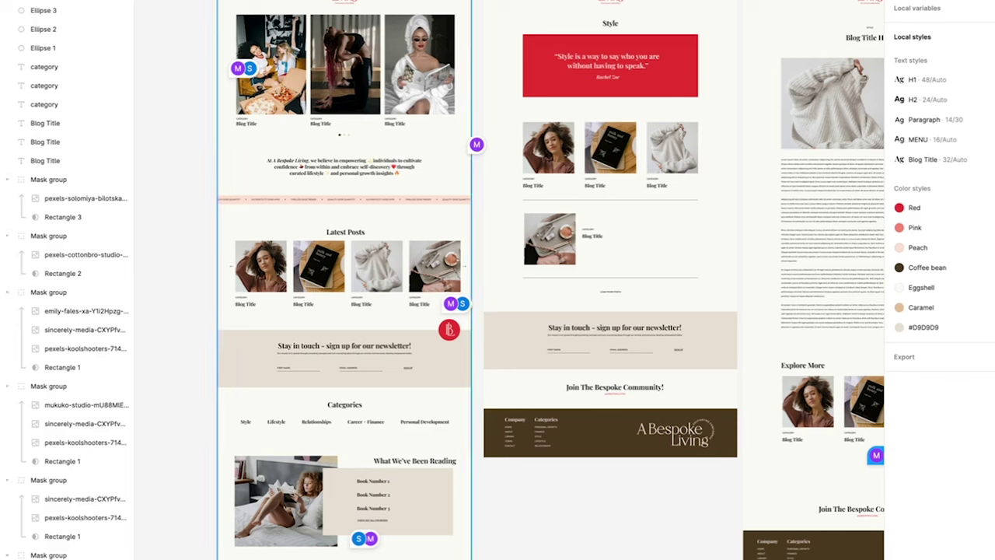
{"action": "left_click", "coordinate": [319, 92]}
{"action": "left_click", "coordinate": [194, 101]}
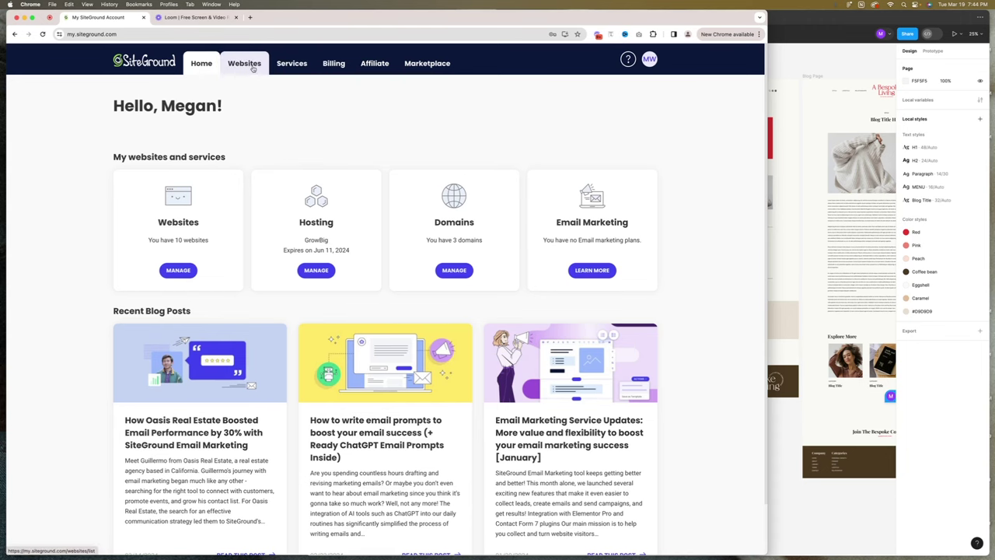
Review the account's Websites list in SiteGround, then start a new website.
{"action": "left_click", "coordinate": [252, 68]}
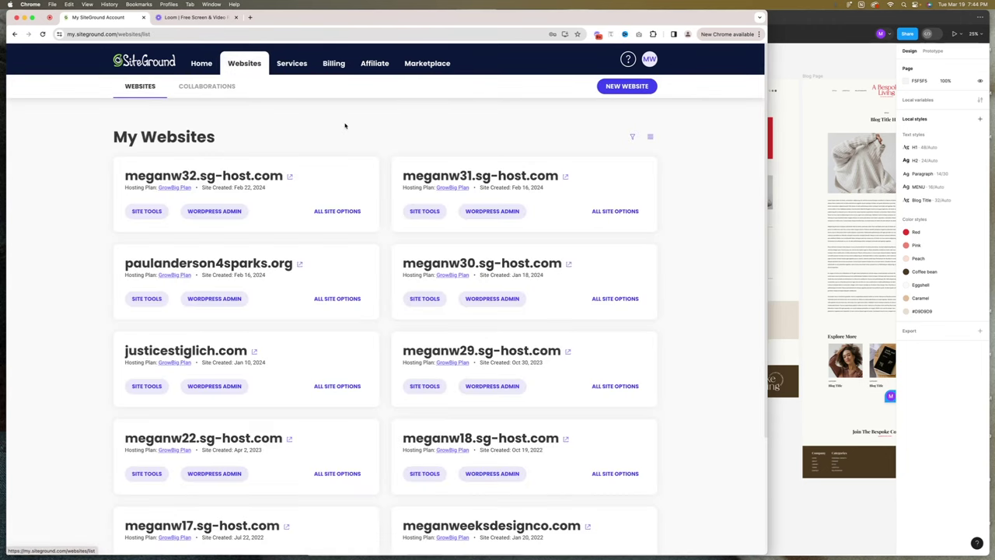
{"action": "scroll", "coordinate": [345, 126], "scroll_direction": "down", "scroll_amount": 3}
{"action": "scroll", "coordinate": [345, 125], "scroll_direction": "up", "scroll_amount": 1}
{"action": "scroll", "coordinate": [345, 126], "scroll_direction": "up", "scroll_amount": 2}
{"action": "scroll", "coordinate": [378, 164], "scroll_direction": "down", "scroll_amount": 2}
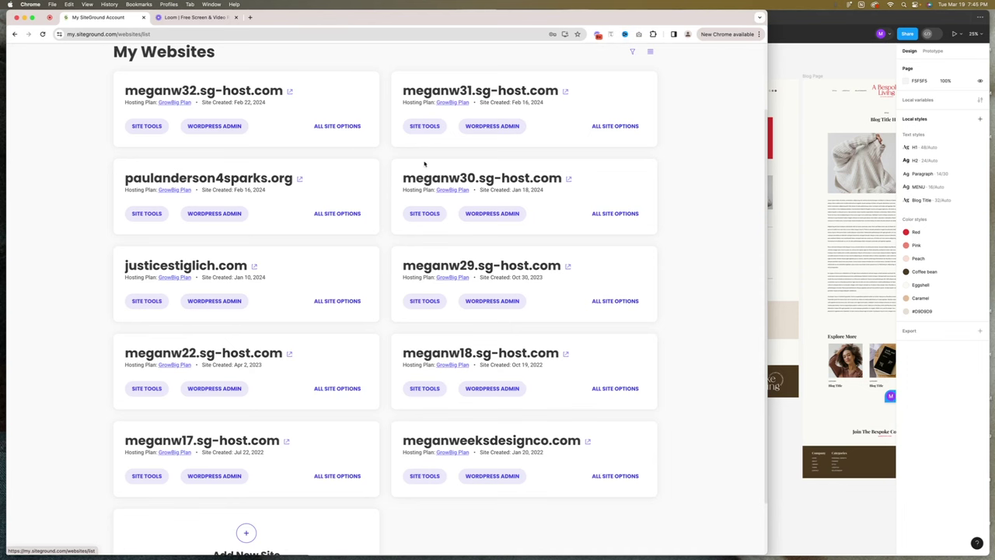
{"action": "scroll", "coordinate": [354, 159], "scroll_direction": "up", "scroll_amount": 3}
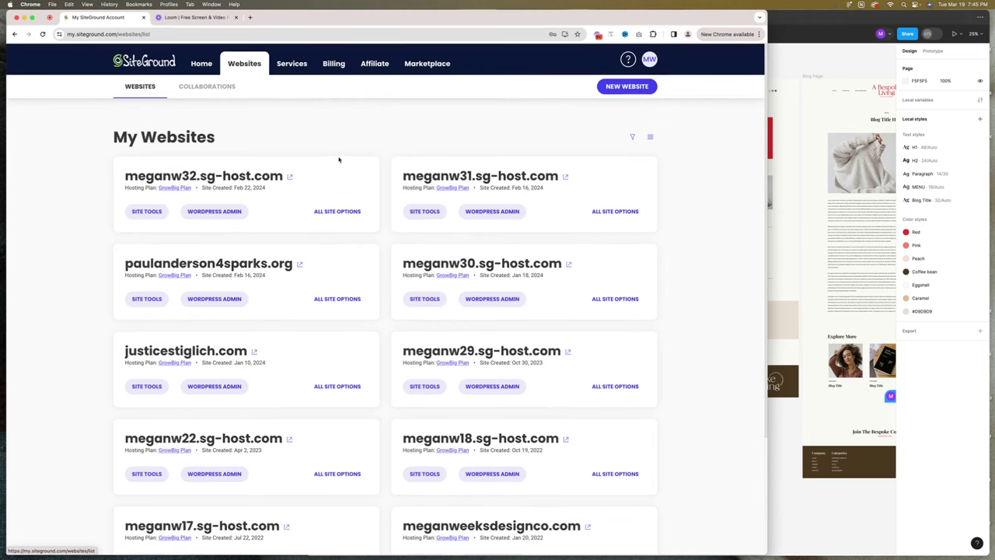
{"action": "left_click", "coordinate": [628, 87]}
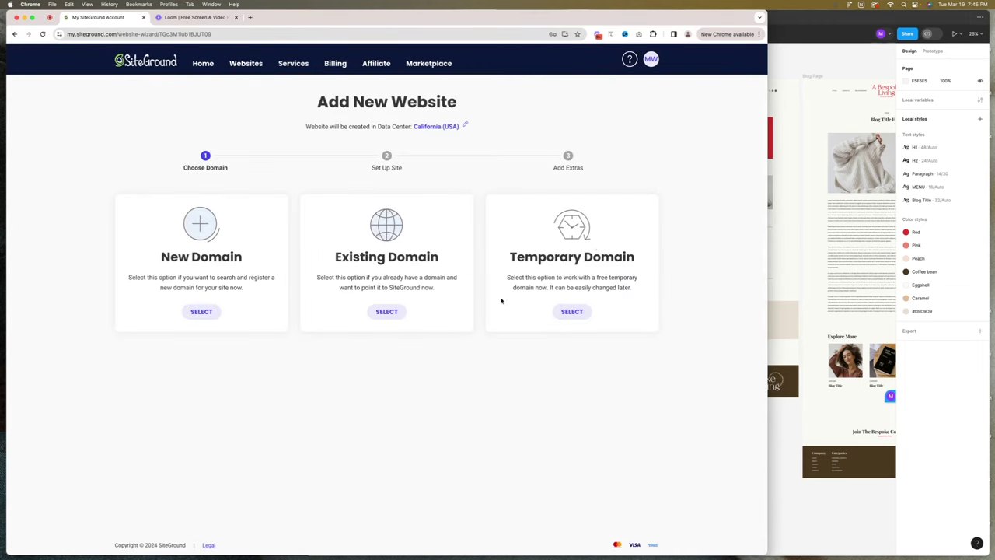
Choose a free temporary domain and start a fresh WordPress website.
{"action": "left_click", "coordinate": [572, 311]}
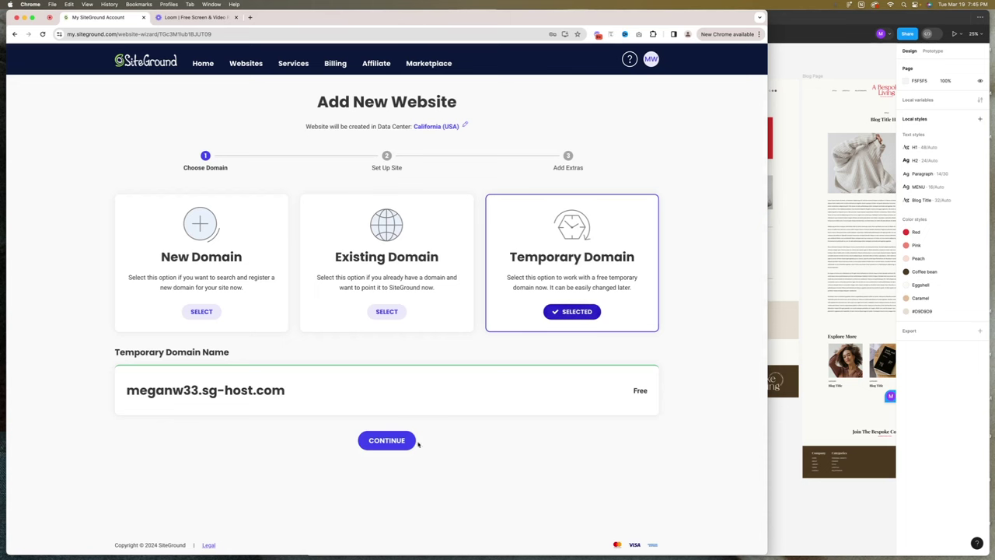
{"action": "left_click", "coordinate": [371, 441]}
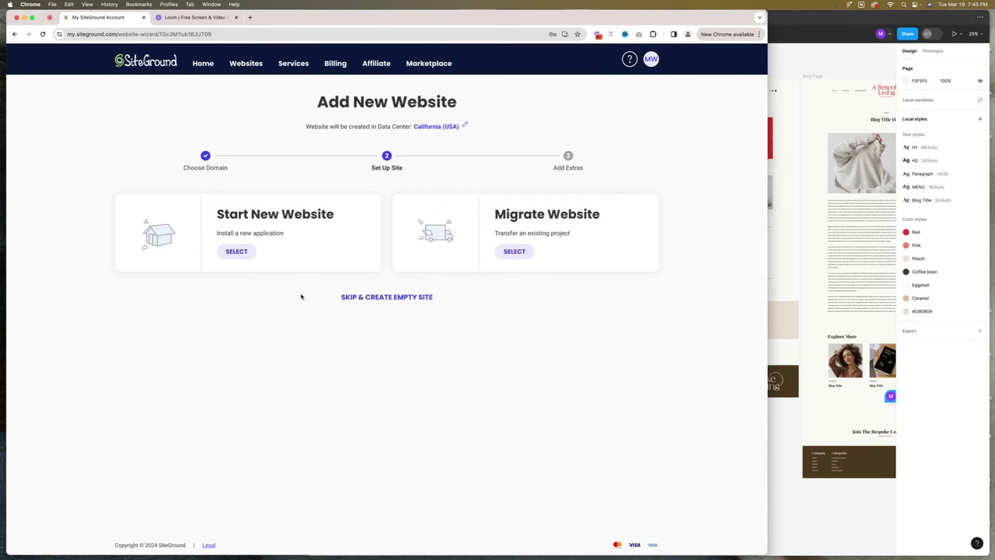
{"action": "left_click", "coordinate": [239, 254]}
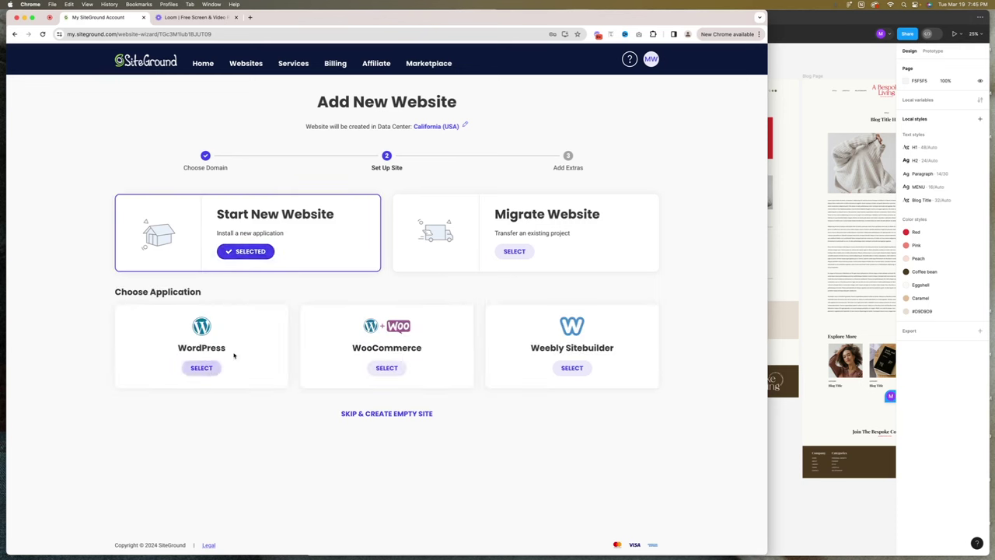
{"action": "left_click", "coordinate": [201, 368]}
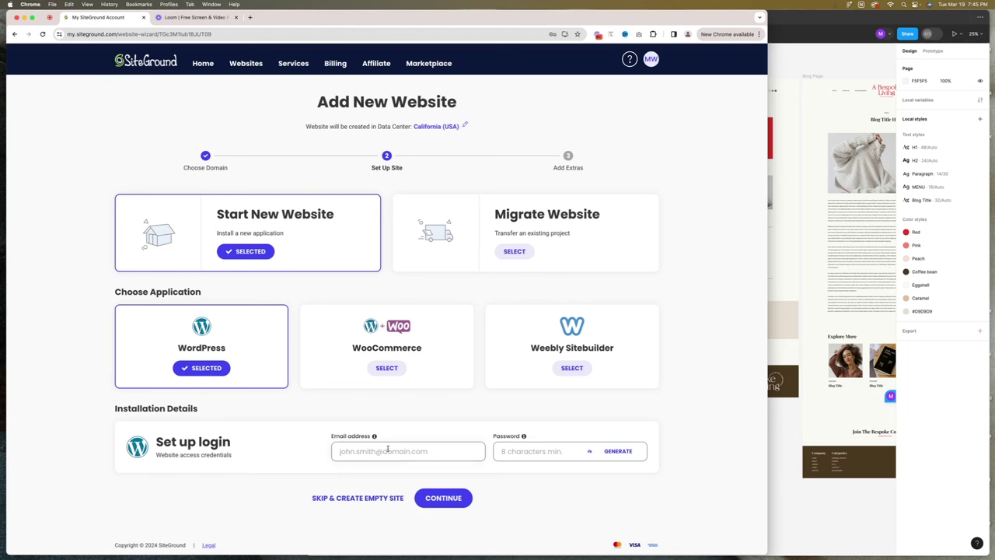
Enter the WordPress login email and password, then finish to create the site.
{"action": "type", "text": "mega"}
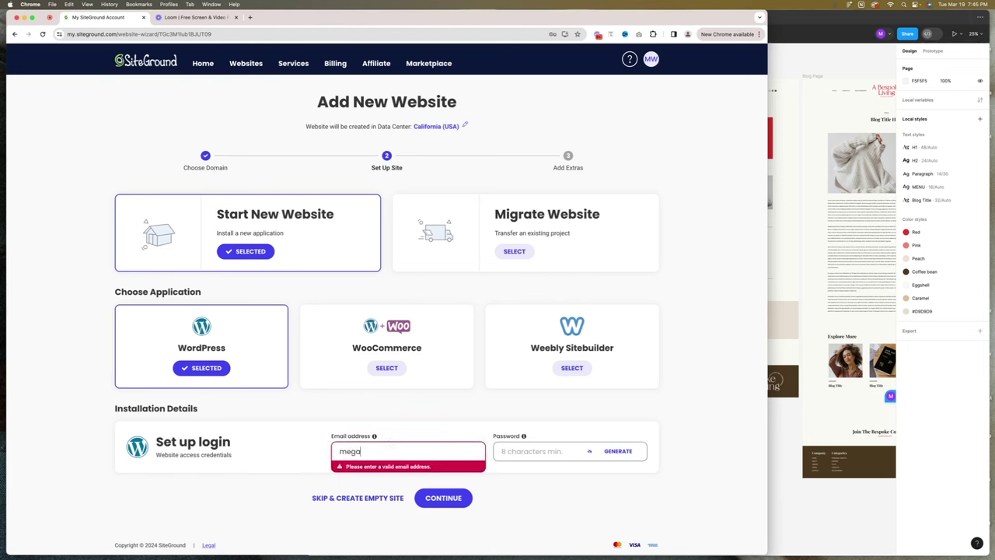
{"action": "key", "text": "super+a"}
{"action": "key", "text": "BackSpace"}
{"action": "key", "text": "Tab"}
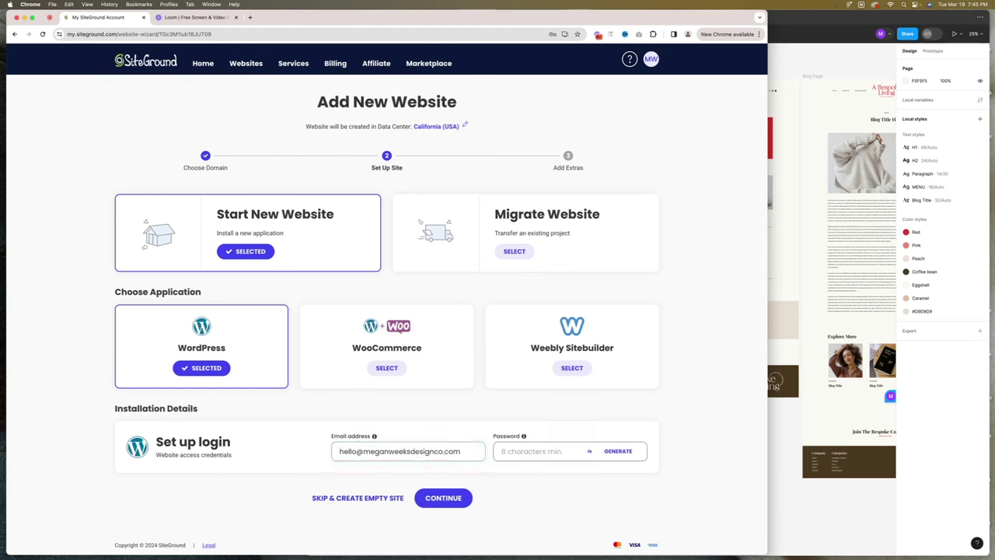
{"action": "type", "text": "•••••••••••"}
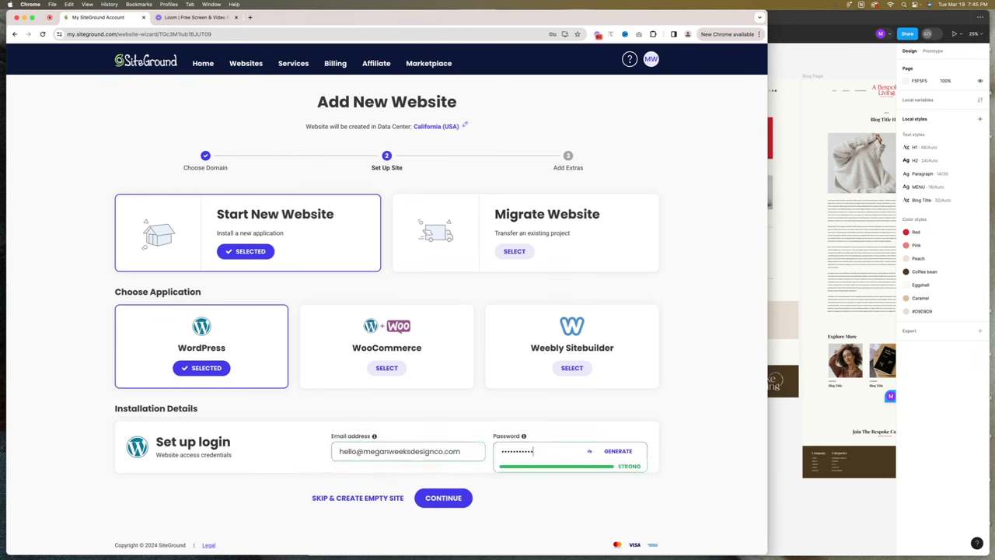
{"action": "left_click", "coordinate": [440, 501]}
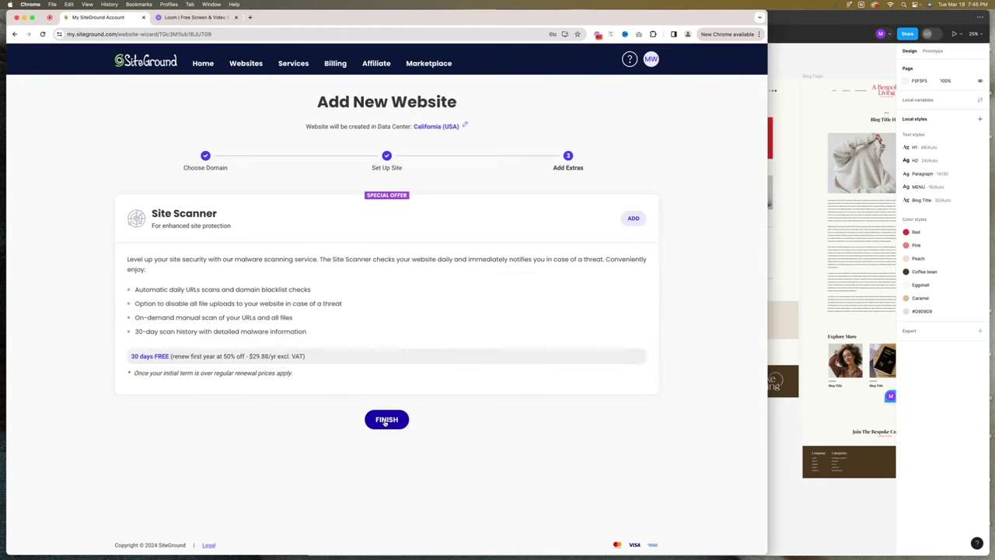
{"action": "left_click", "coordinate": [388, 423]}
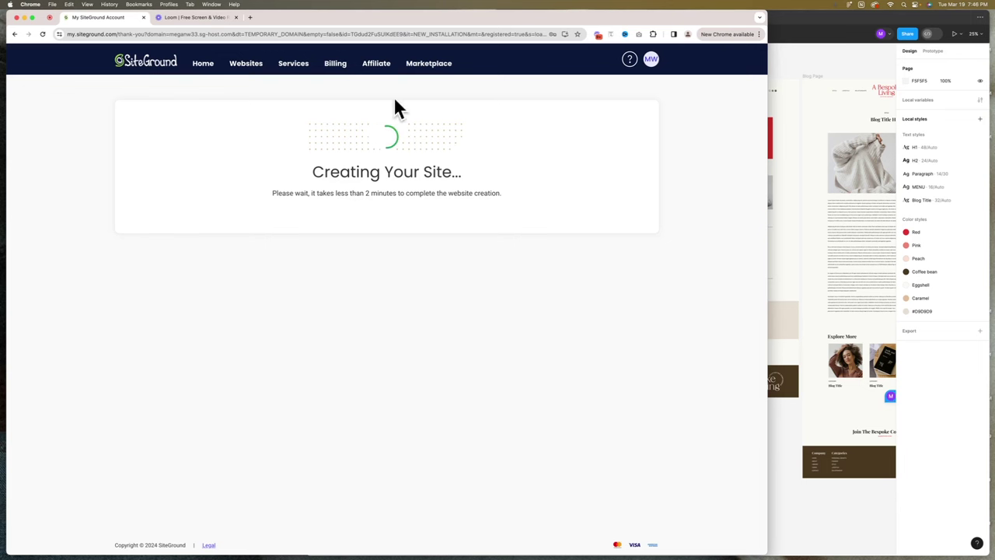
In a new tab, log in to the Elegant Themes members area with the account username and password.
{"action": "left_click", "coordinate": [249, 17]}
{"action": "type", "text": "eleg"}
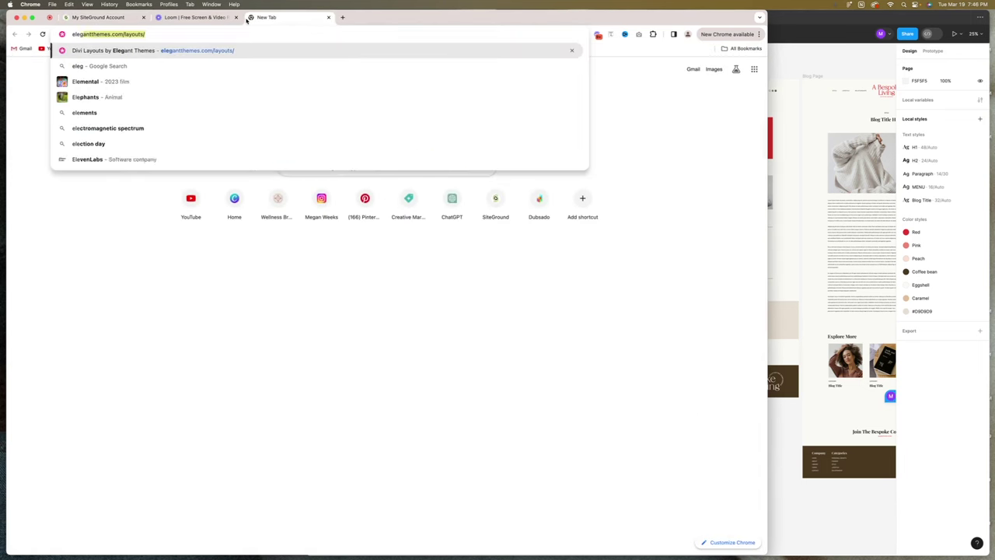
{"action": "key", "text": "Return"}
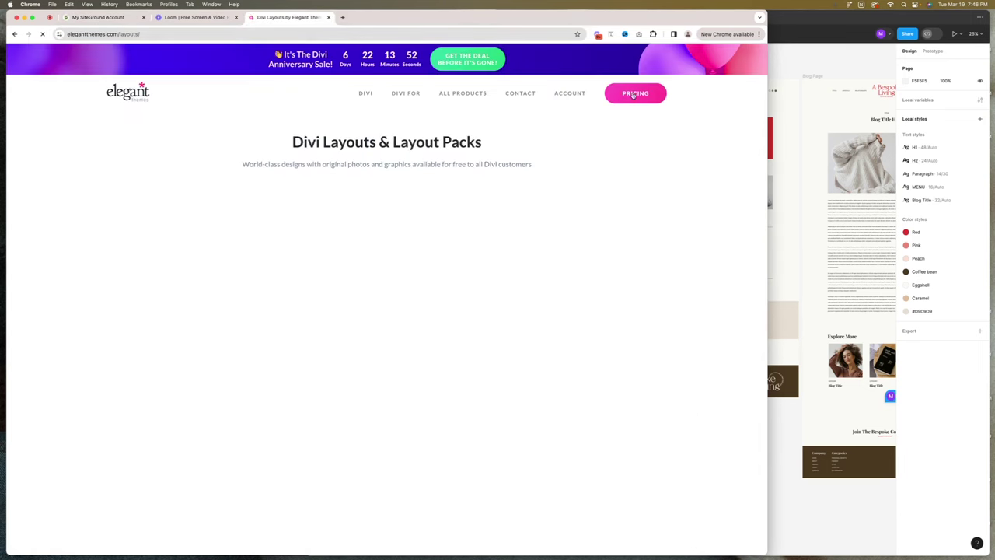
{"action": "left_click", "coordinate": [568, 94]}
{"action": "left_click", "coordinate": [380, 250]}
{"action": "type", "text": "meganweeks"}
{"action": "key", "text": "Tab"}
{"action": "type", "text": "•••"}
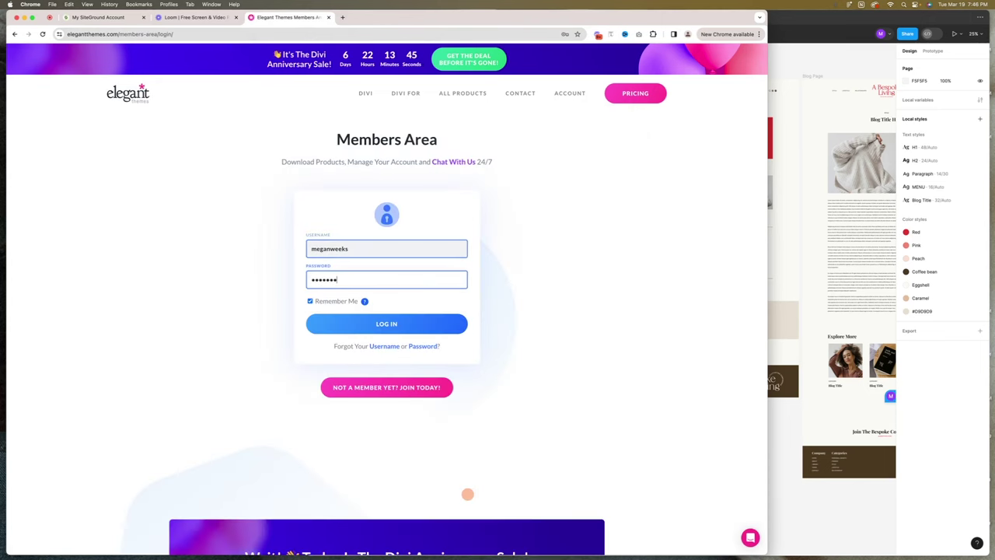
{"action": "type", "text": "•"}
{"action": "key", "text": "Return"}
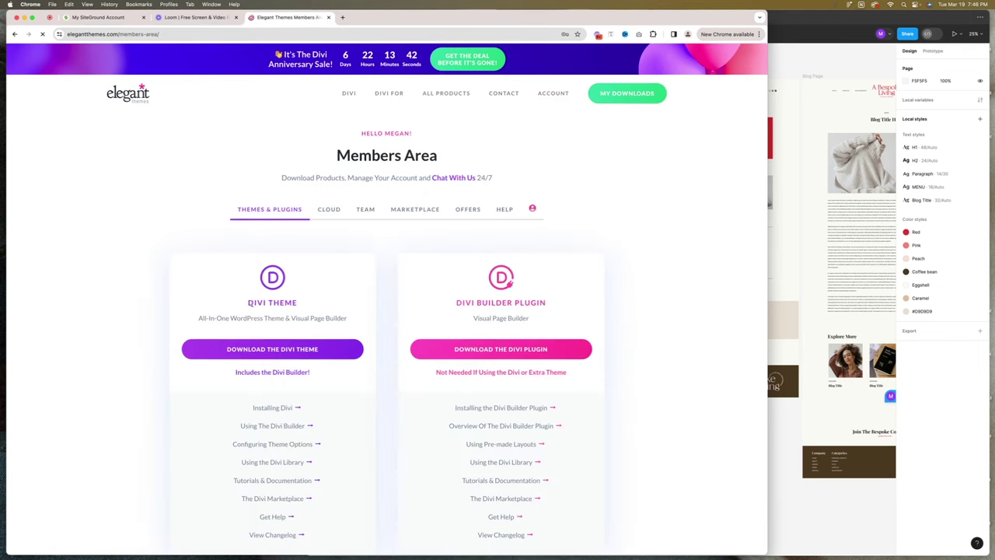
Dismiss the sale announcement popup covering the members area.
{"action": "left_click_drag", "start_coordinate": [250, 303], "coordinate": [306, 304]}
{"action": "left_click", "coordinate": [510, 301]}
{"action": "left_click_drag", "start_coordinate": [457, 303], "coordinate": [545, 302]}
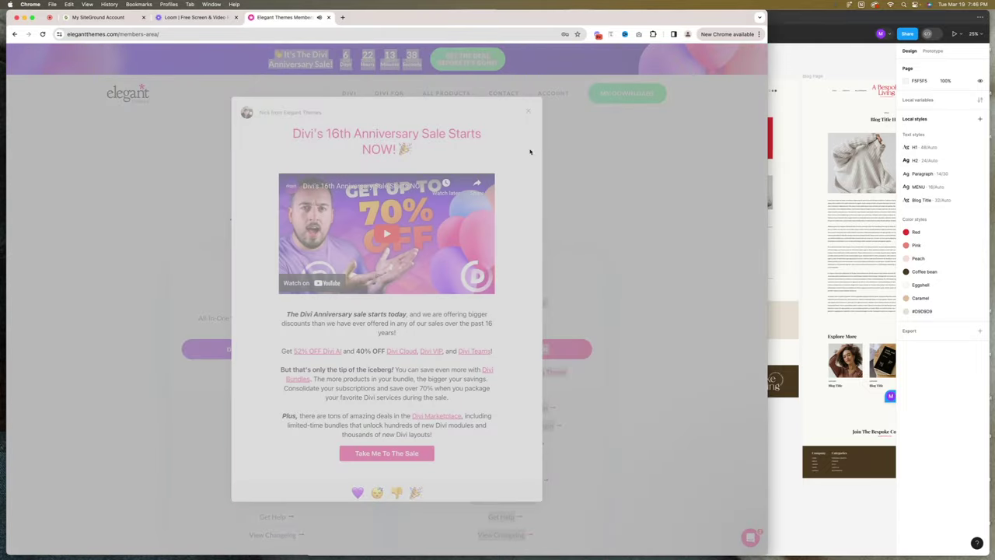
{"action": "key", "text": "Escape"}
{"action": "left_click_drag", "start_coordinate": [457, 302], "coordinate": [530, 311]}
{"action": "left_click", "coordinate": [530, 311]}
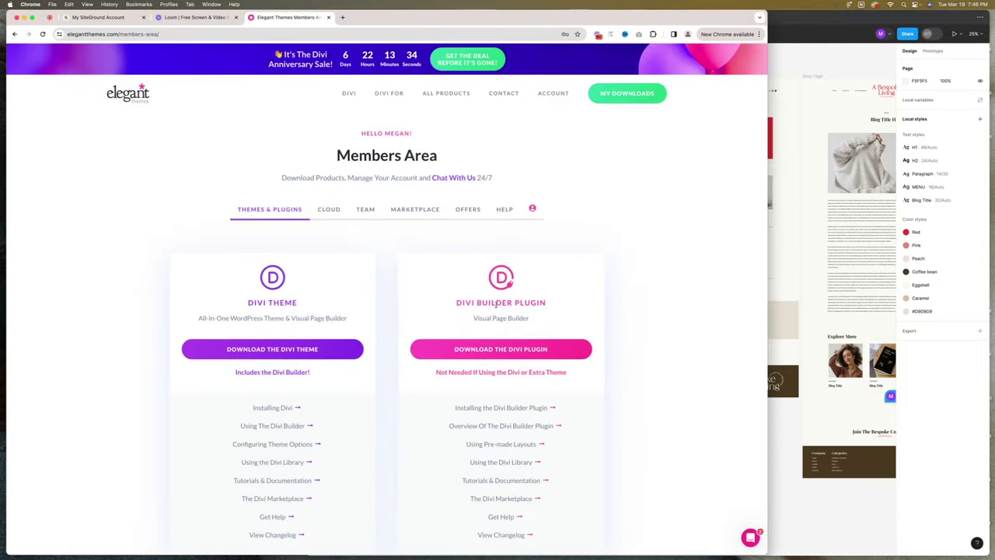
{"action": "key", "text": "Escape"}
{"action": "left_click_drag", "start_coordinate": [514, 304], "coordinate": [548, 304]}
{"action": "left_click", "coordinate": [546, 303]}
Download the Divi theme zip and confirm it in recent downloads.
{"action": "left_click", "coordinate": [295, 349]}
{"action": "scroll", "coordinate": [295, 349], "scroll_direction": "down", "scroll_amount": 2}
{"action": "scroll", "coordinate": [296, 349], "scroll_direction": "up", "scroll_amount": 2}
{"action": "left_click", "coordinate": [660, 33]}
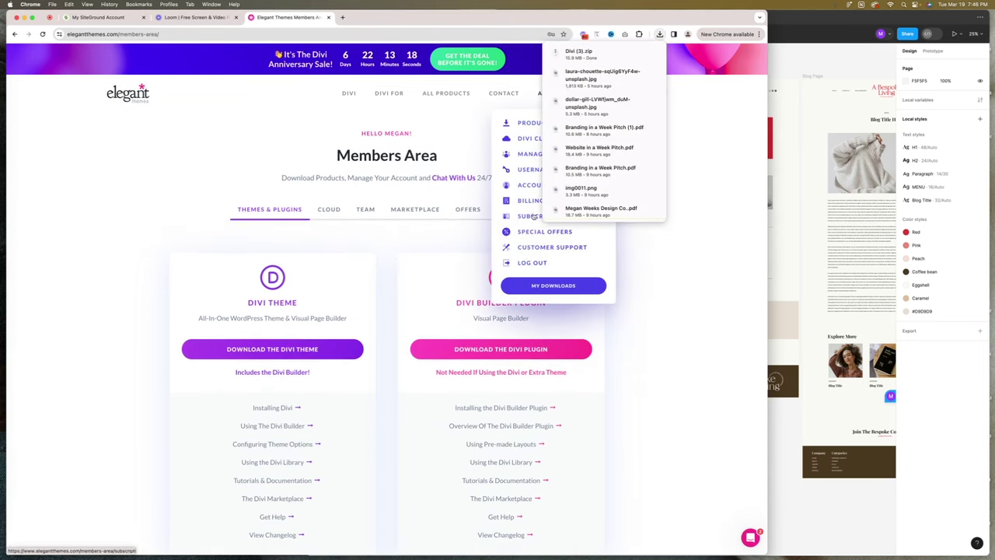
Open the account's API Keys page, then return to SiteGround's site-creation tab.
{"action": "mouse_move", "coordinate": [552, 100]}
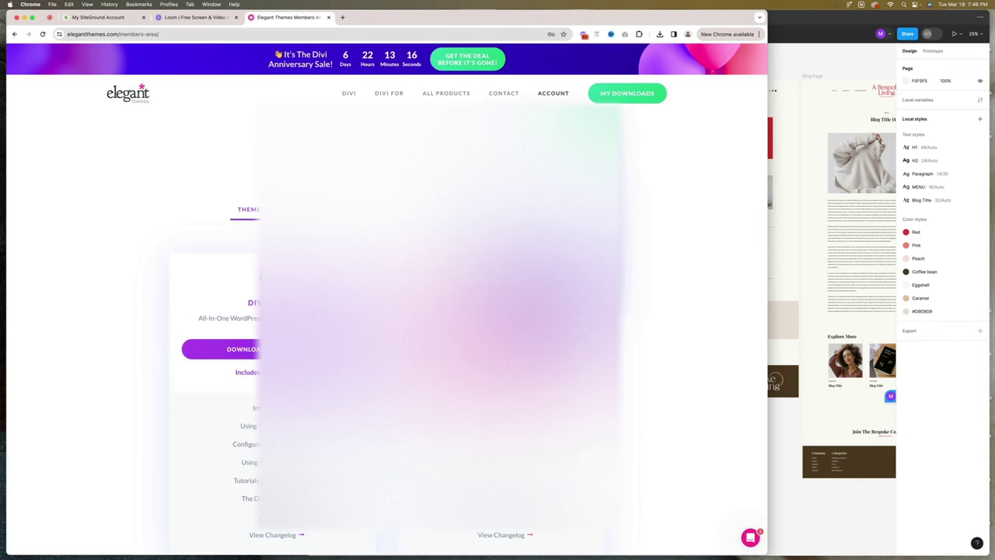
{"action": "left_click", "coordinate": [326, 225]}
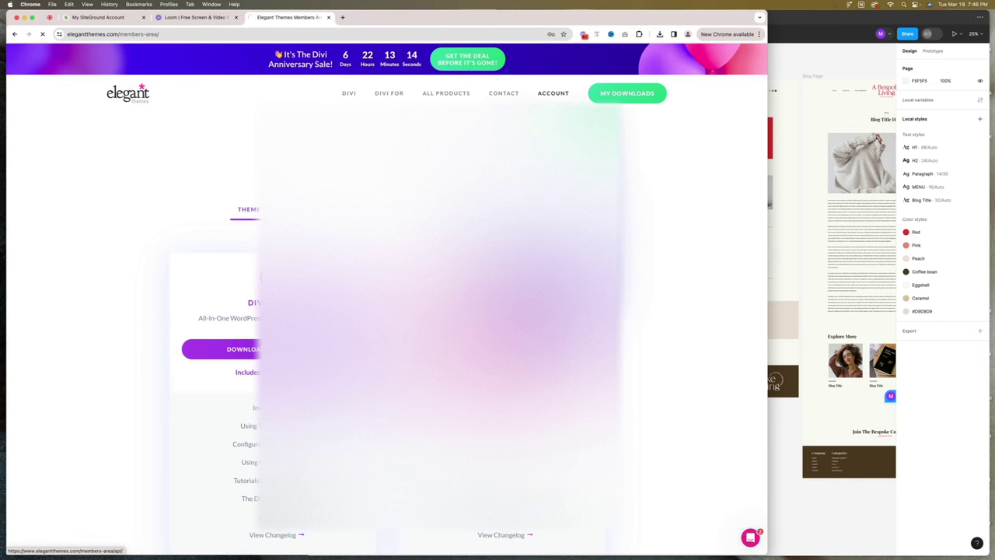
{"action": "scroll", "coordinate": [388, 311], "scroll_direction": "down", "scroll_amount": 10}
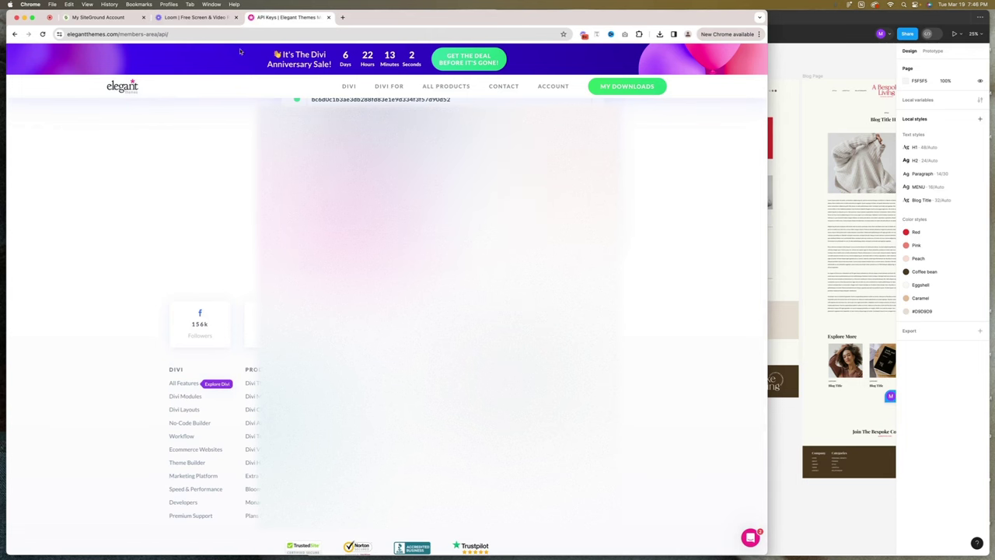
{"action": "left_click", "coordinate": [110, 16]}
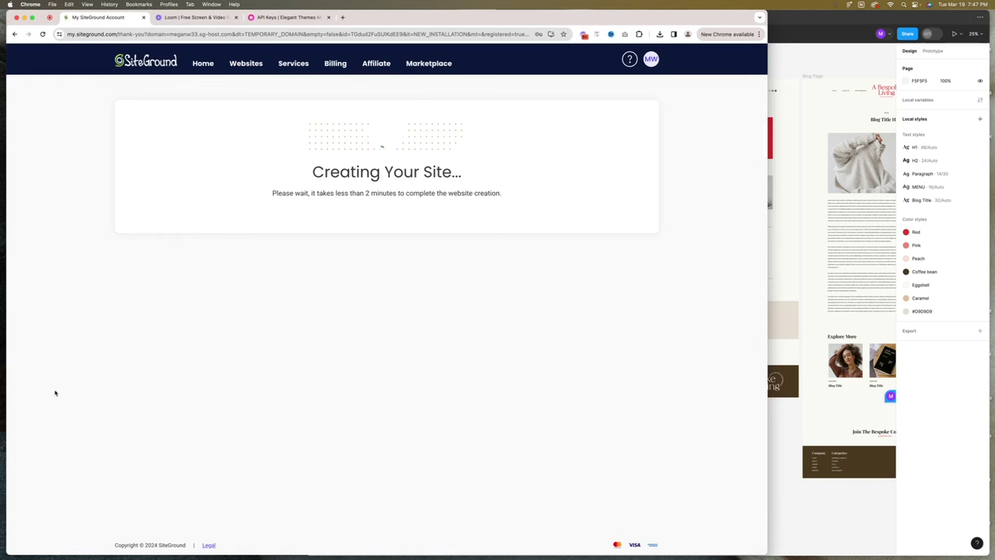
Once the site is ready, log in to the new site's WordPress admin.
{"action": "mouse_move", "coordinate": [6, 482]}
{"action": "left_click", "coordinate": [27, 495]}
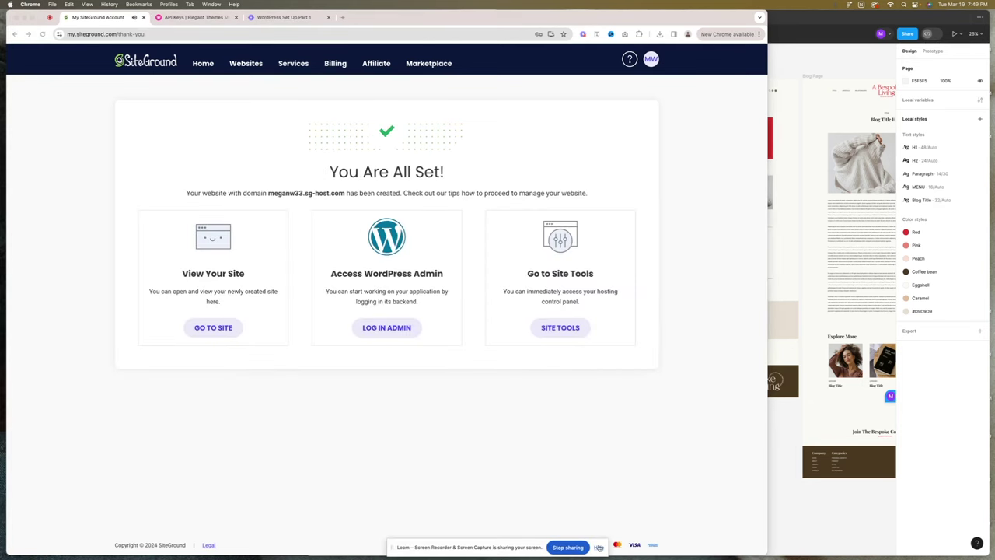
{"action": "left_click", "coordinate": [598, 547]}
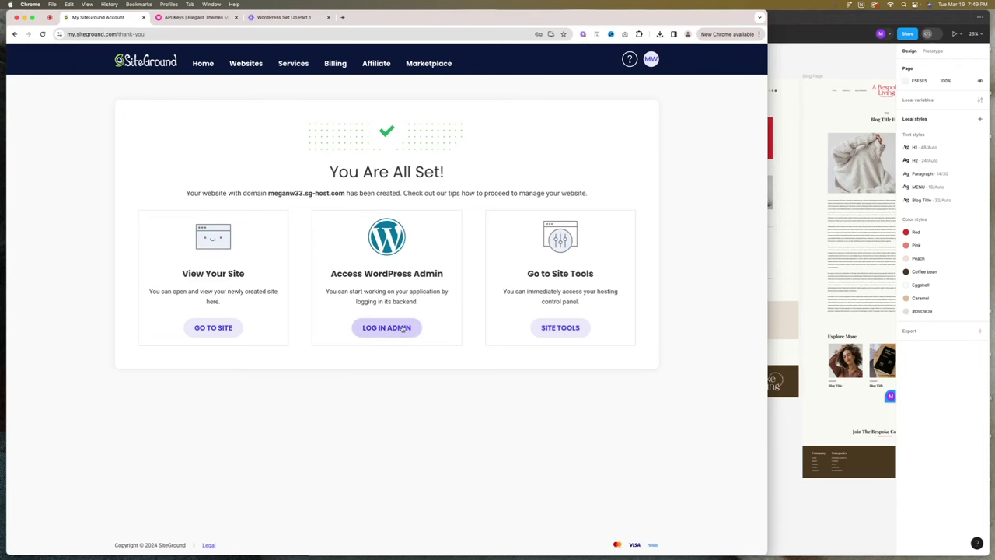
{"action": "left_click", "coordinate": [370, 332]}
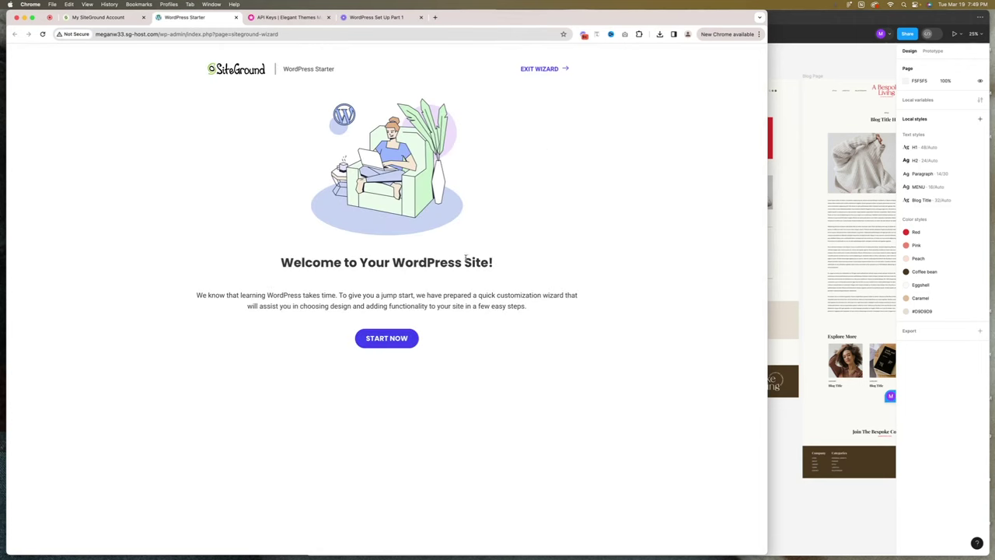
Exit the Starter wizard and go to Appearance > Themes > Add New Theme.
{"action": "left_click", "coordinate": [552, 70]}
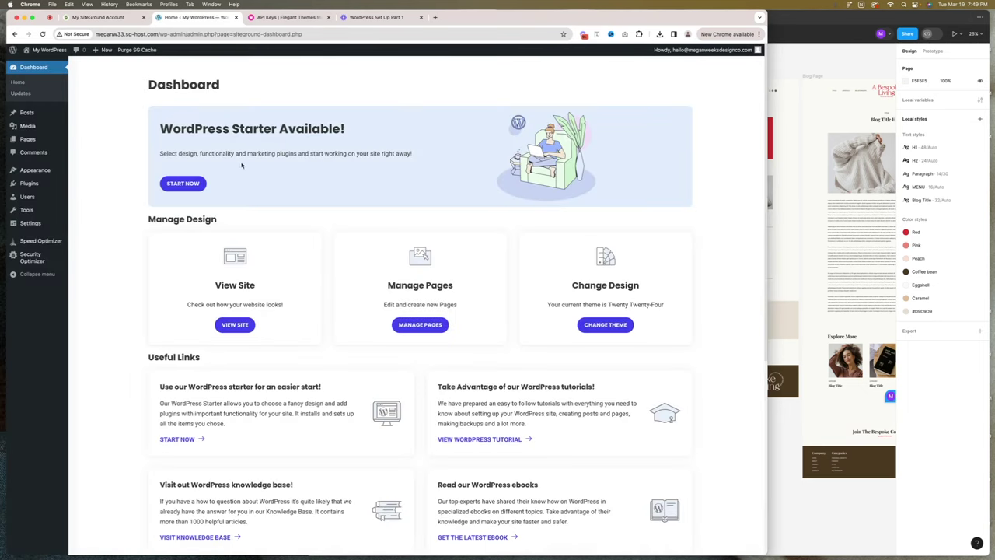
{"action": "mouse_move", "coordinate": [48, 48]}
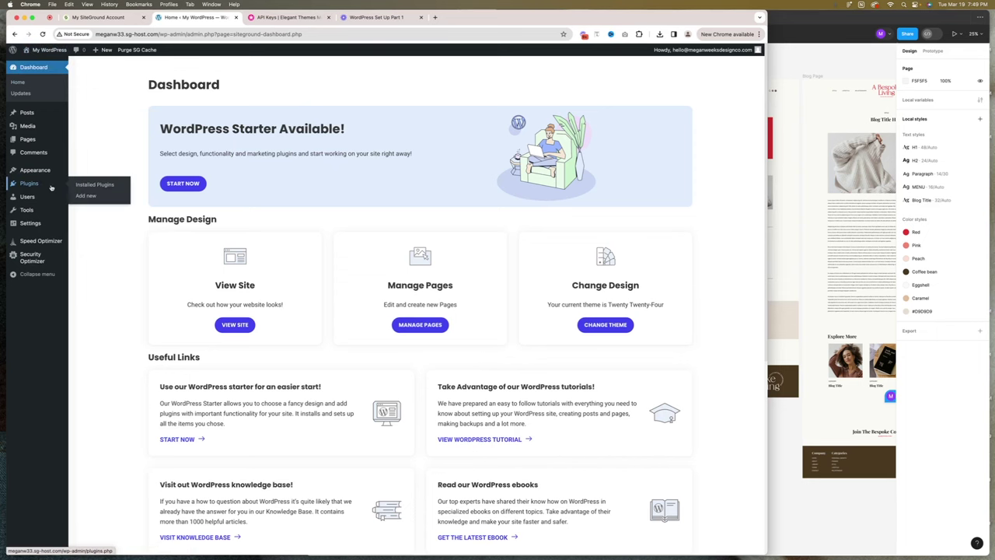
{"action": "mouse_move", "coordinate": [42, 172]}
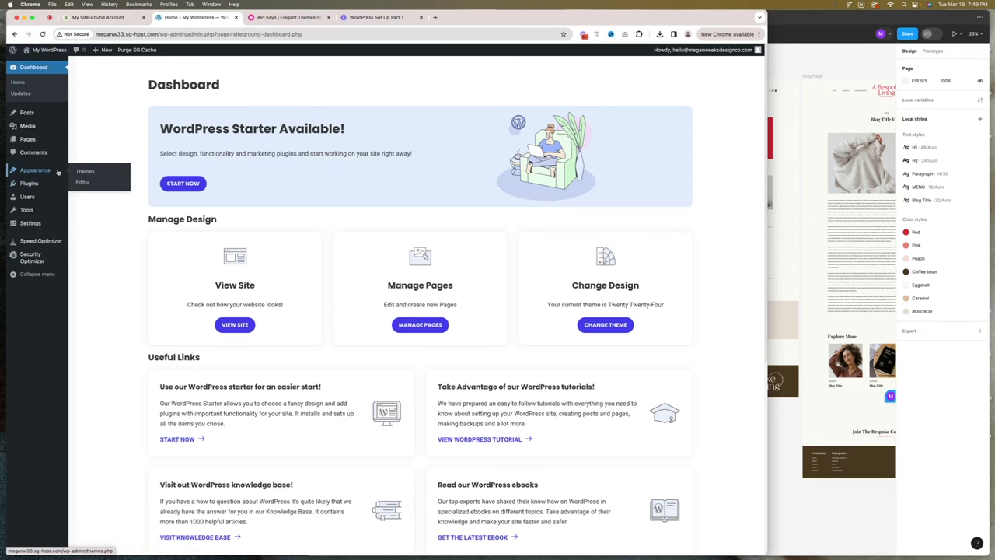
{"action": "left_click", "coordinate": [83, 171]}
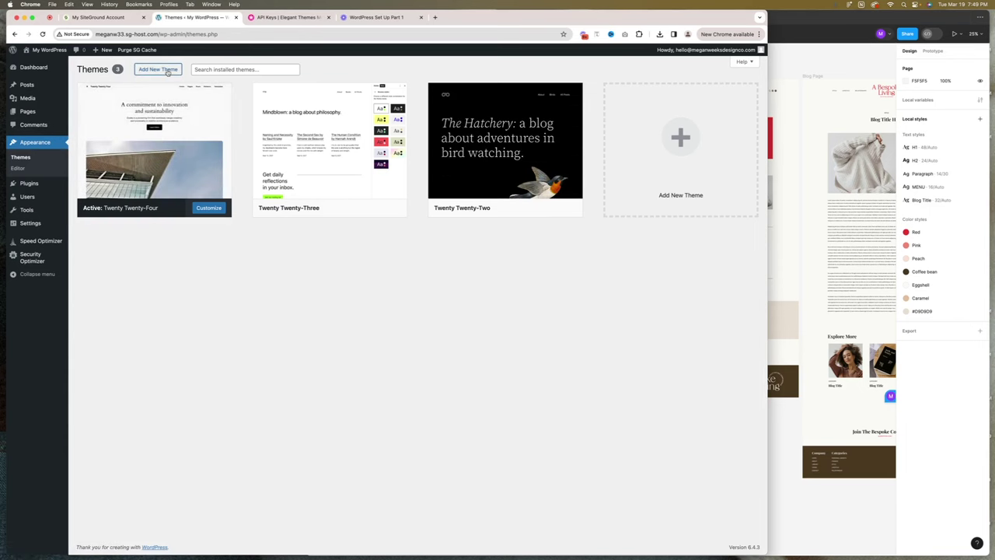
{"action": "left_click", "coordinate": [165, 70]}
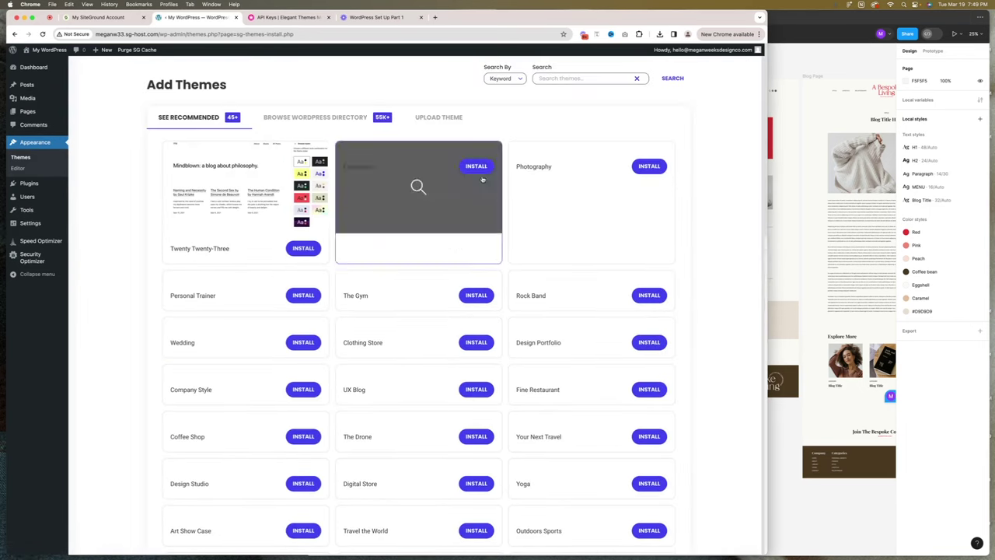
Upload Divi (3).zip from Downloads, install it, and activate the Divi theme.
{"action": "left_click", "coordinate": [439, 118]}
{"action": "mouse_move", "coordinate": [2, 452]}
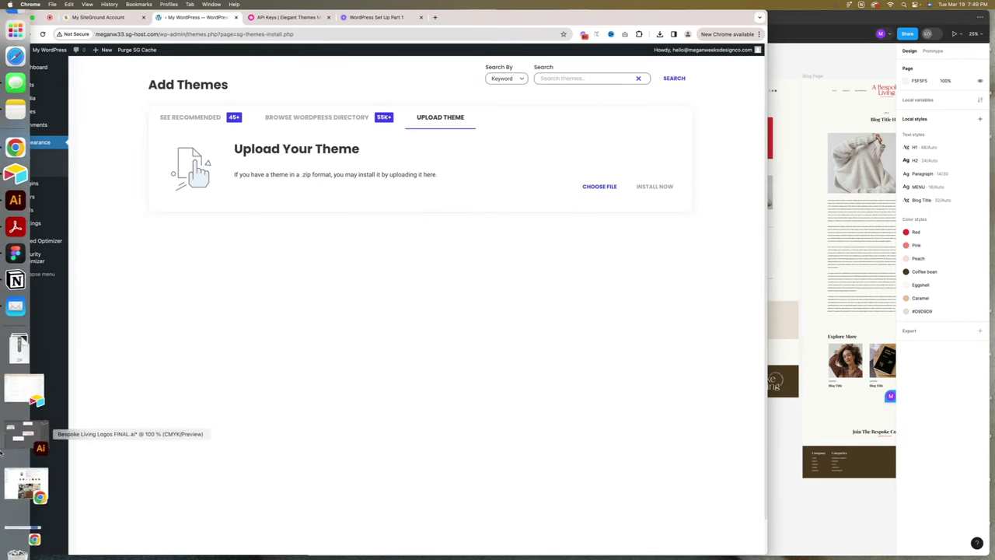
{"action": "left_click", "coordinate": [19, 389]}
{"action": "left_click_drag", "start_coordinate": [92, 120], "coordinate": [458, 175]}
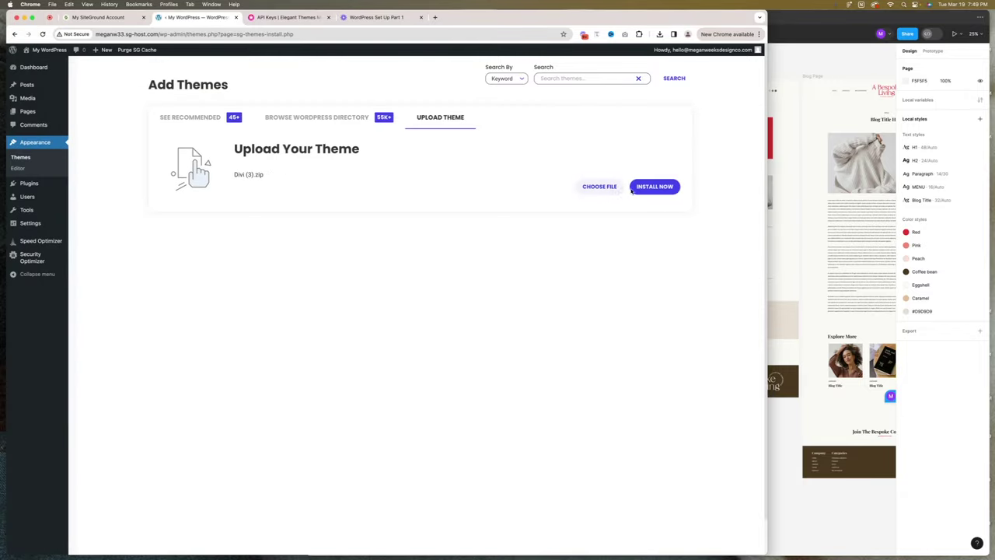
{"action": "left_click", "coordinate": [637, 189]}
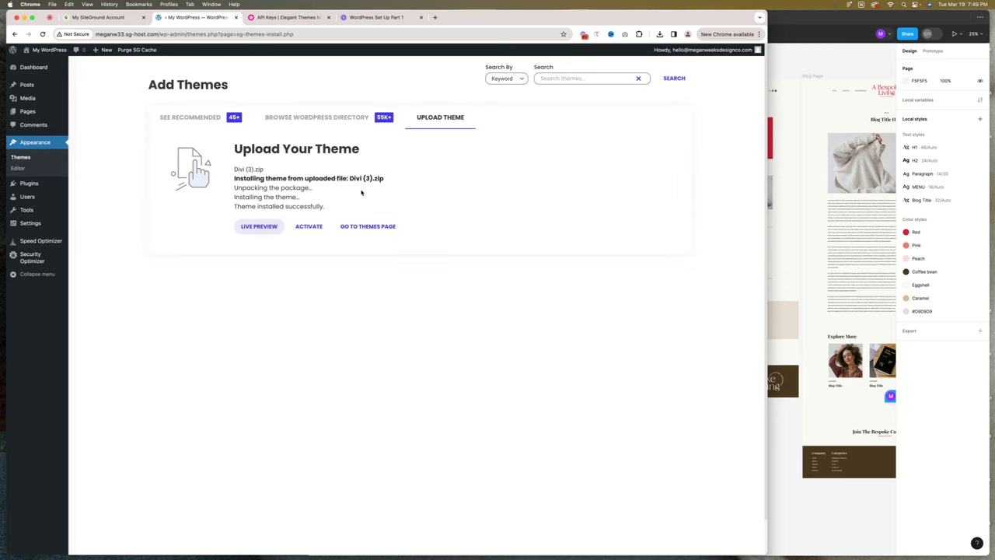
{"action": "left_click", "coordinate": [300, 228]}
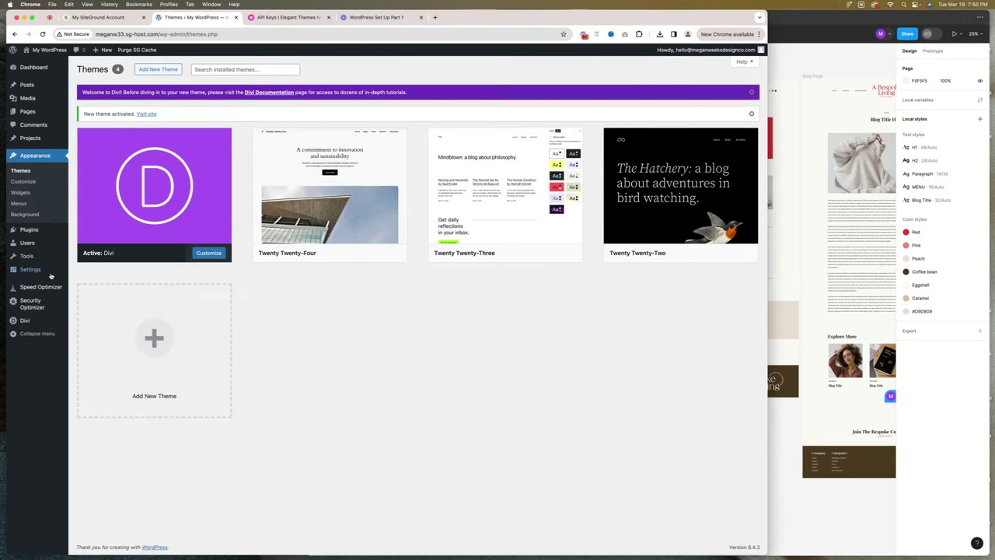
Open Divi Theme Options, check the Updates credentials, then go back to the General logo setting.
{"action": "mouse_move", "coordinate": [35, 326]}
{"action": "left_click", "coordinate": [93, 322]}
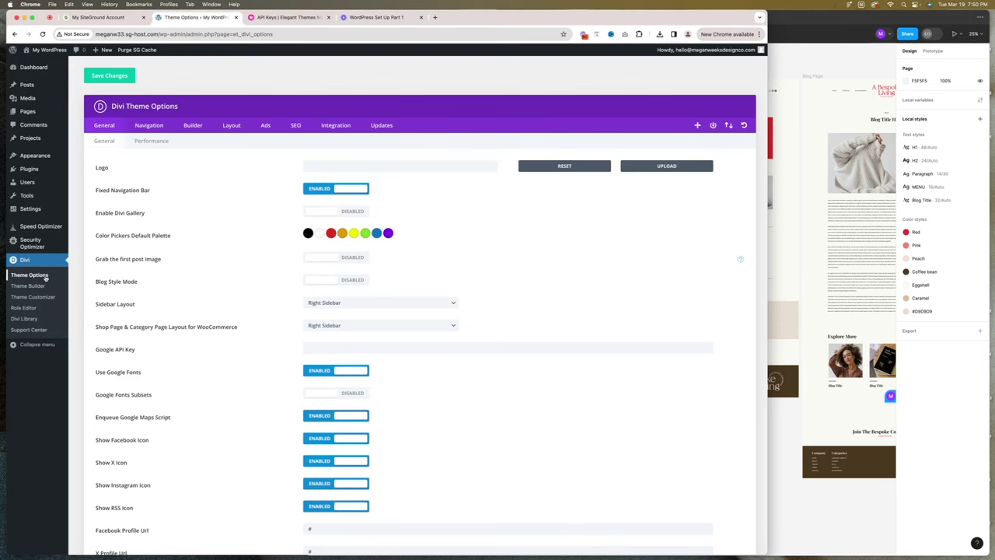
{"action": "left_click", "coordinate": [377, 126]}
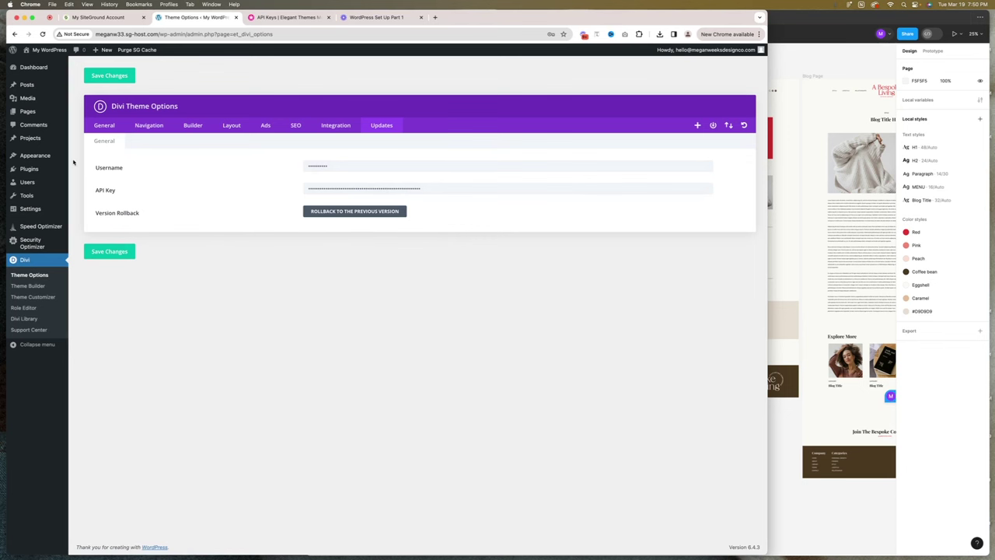
{"action": "left_click", "coordinate": [105, 125]}
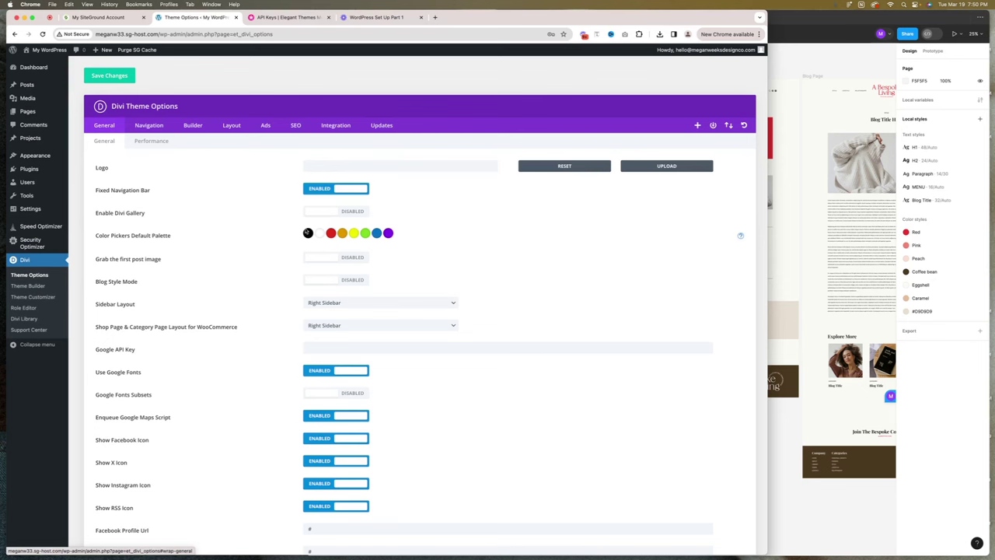
{"action": "left_click", "coordinate": [338, 165]}
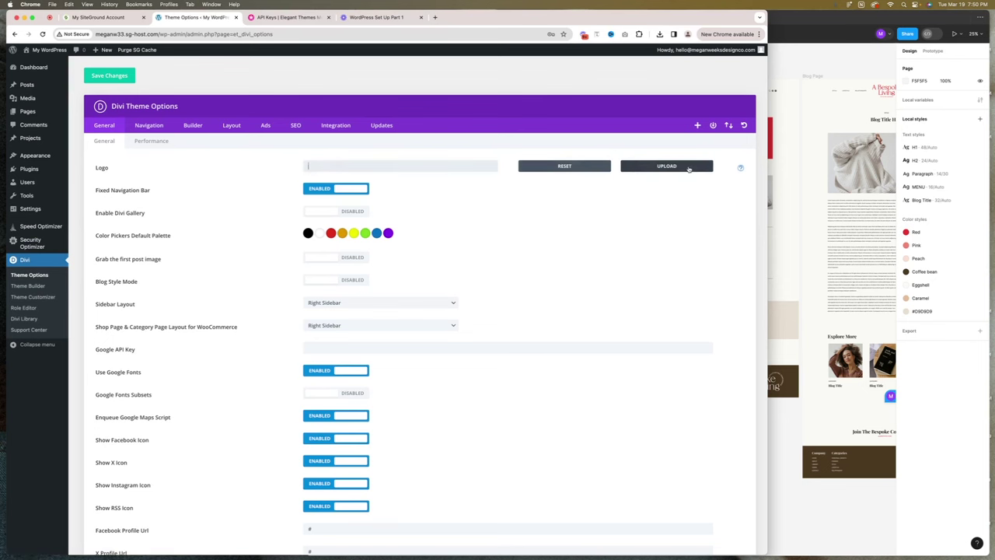
Add an export setting with scale for the A Bespoke Living logo in Figma.
{"action": "left_click", "coordinate": [781, 169]}
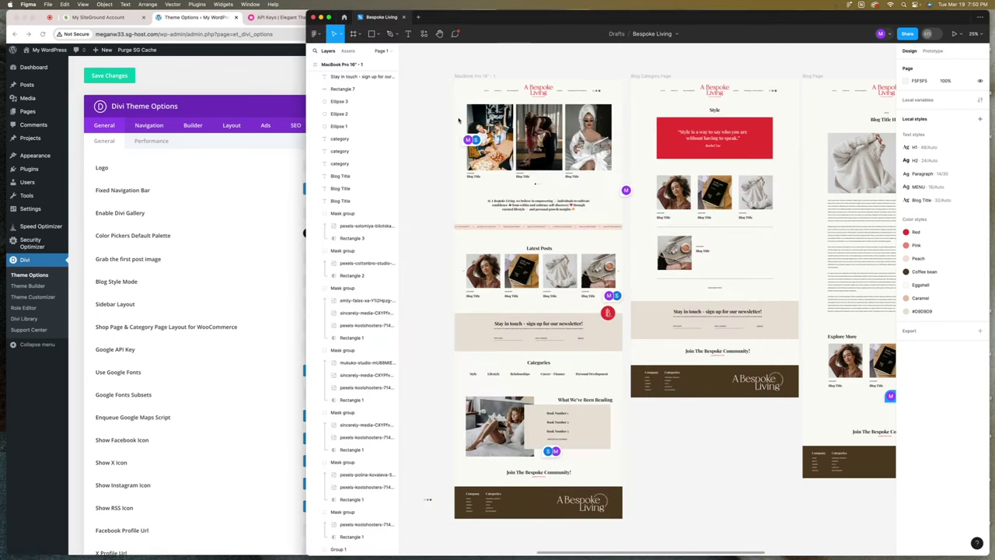
{"action": "left_click", "coordinate": [547, 93]}
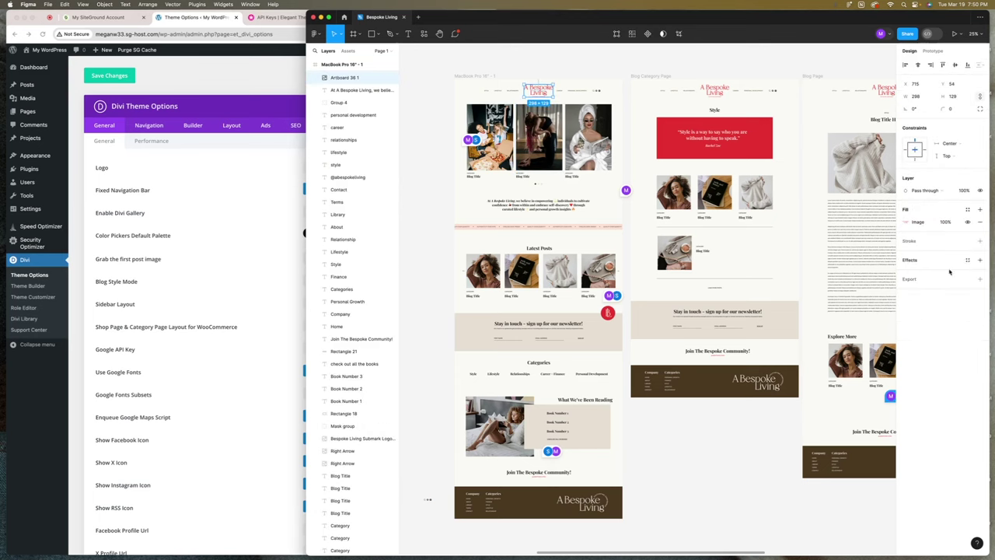
{"action": "left_click", "coordinate": [909, 278]}
{"action": "left_click", "coordinate": [913, 292]}
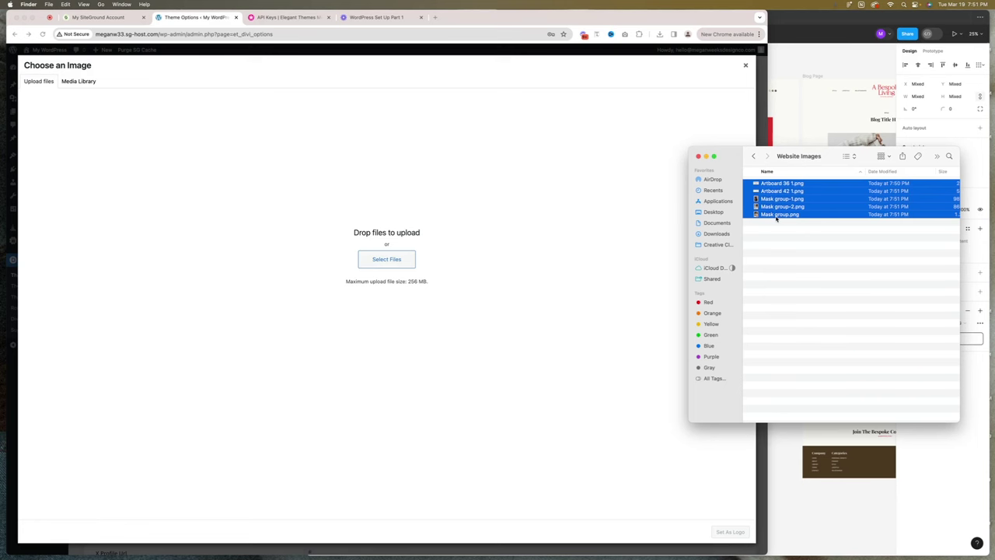
Upload the five exported website images and set Artboard-36-1.png as Divi's logo.
{"action": "left_click_drag", "start_coordinate": [820, 219], "coordinate": [437, 211]}
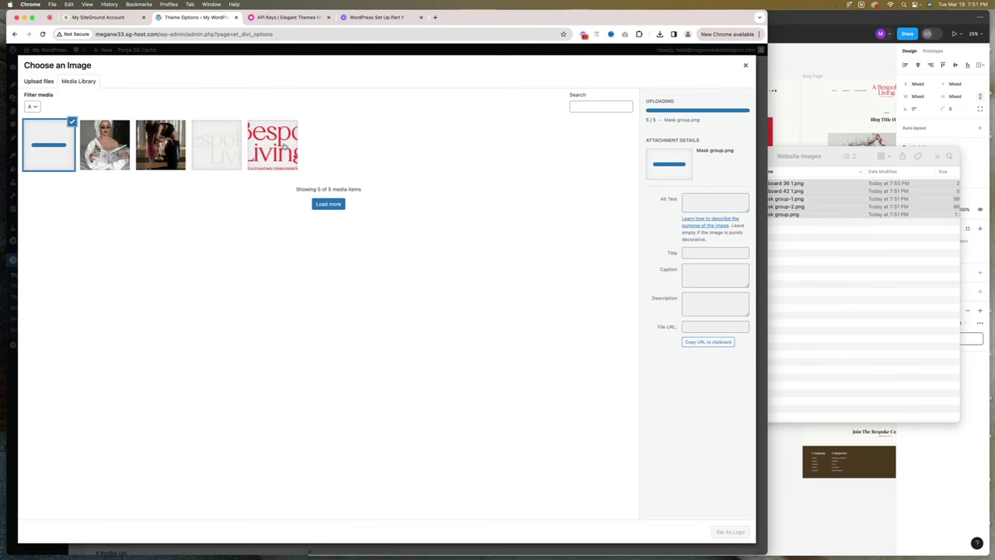
{"action": "left_click", "coordinate": [273, 146]}
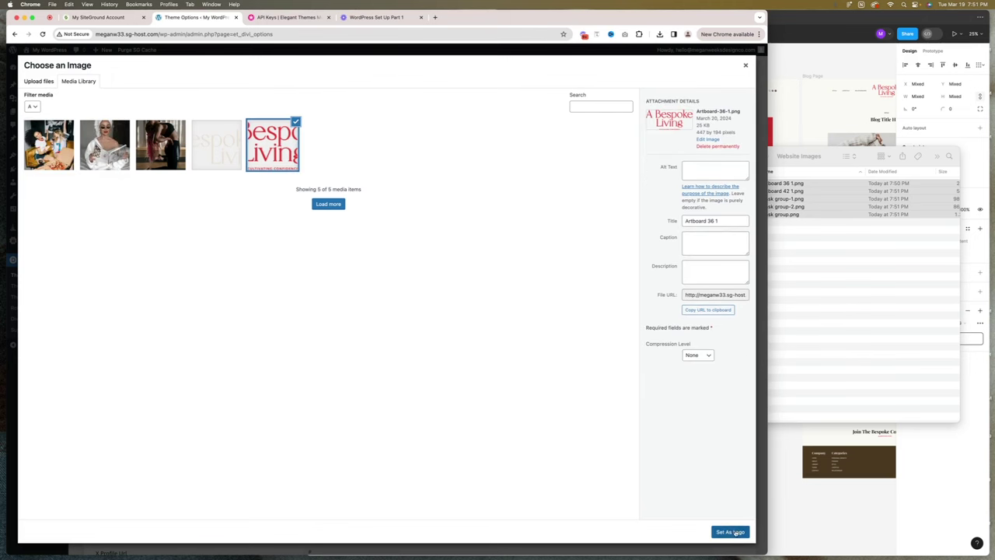
{"action": "left_click", "coordinate": [731, 532]}
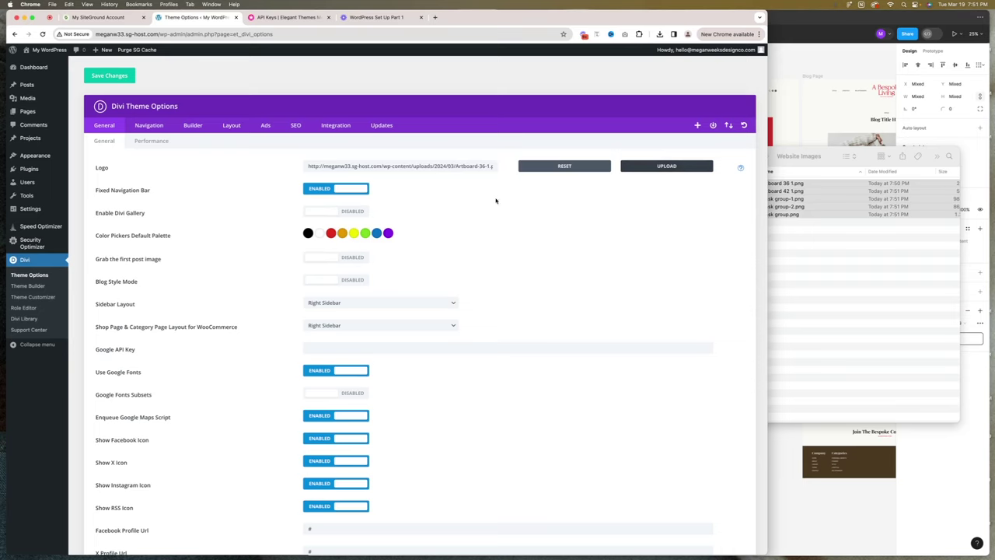
{"action": "scroll", "coordinate": [502, 225], "scroll_direction": "down", "scroll_amount": 1}
Copy the Red colour hex from Figma into the first Divi palette swatch.
{"action": "left_click", "coordinate": [308, 203]}
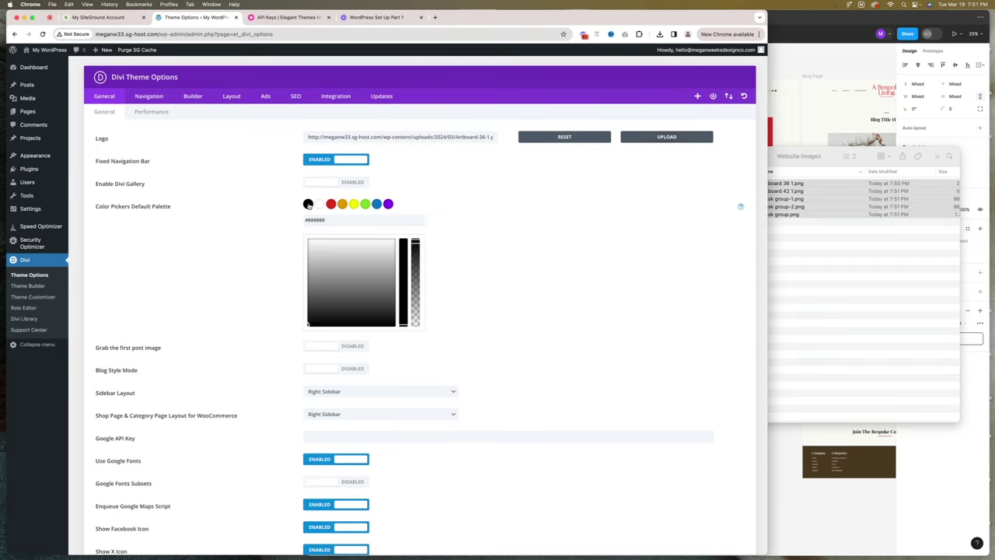
{"action": "left_click", "coordinate": [818, 157]}
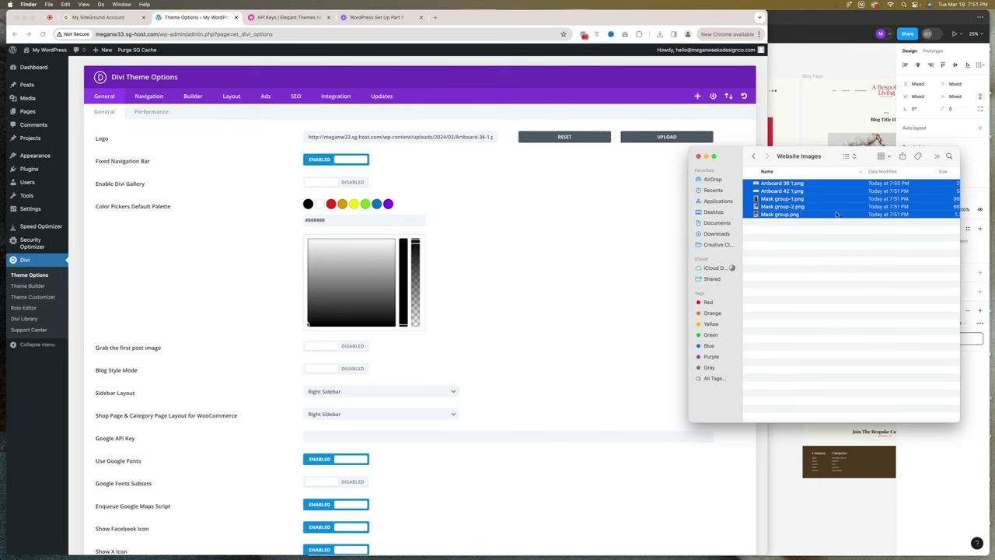
{"action": "left_click", "coordinate": [698, 156]}
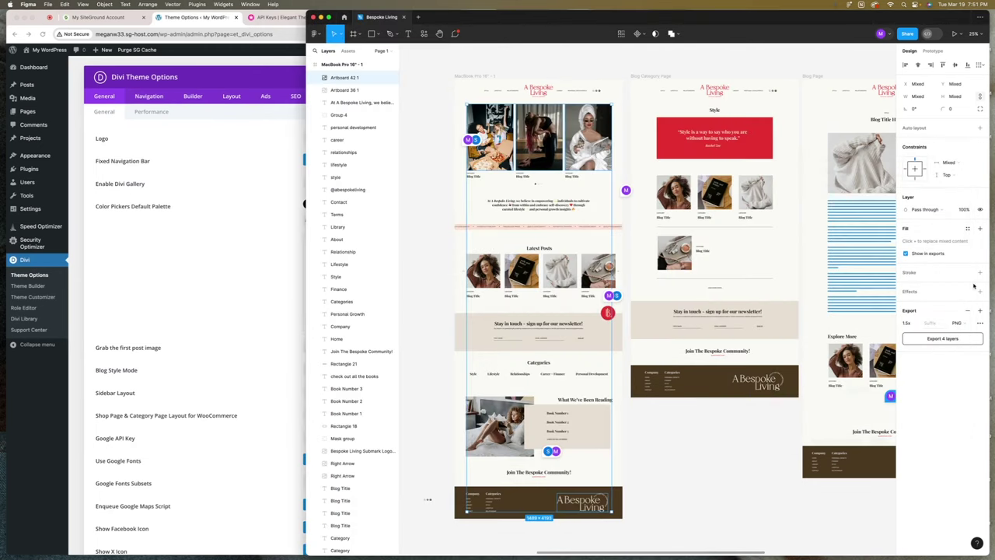
{"action": "left_click", "coordinate": [435, 161]}
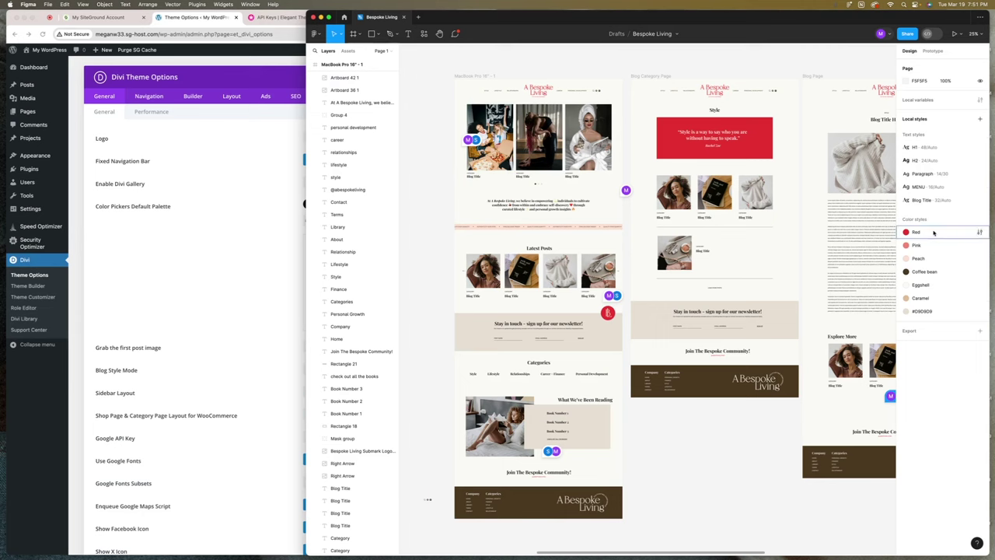
{"action": "left_click", "coordinate": [980, 232]}
{"action": "left_click", "coordinate": [801, 349]}
{"action": "key", "text": "super+c"}
{"action": "left_click", "coordinate": [266, 269]}
{"action": "double_click", "coordinate": [322, 220]}
{"action": "key", "text": "super+v"}
Paste the Pink and Coffee bean hex values into the next palette swatches.
{"action": "key", "text": "super+Tab"}
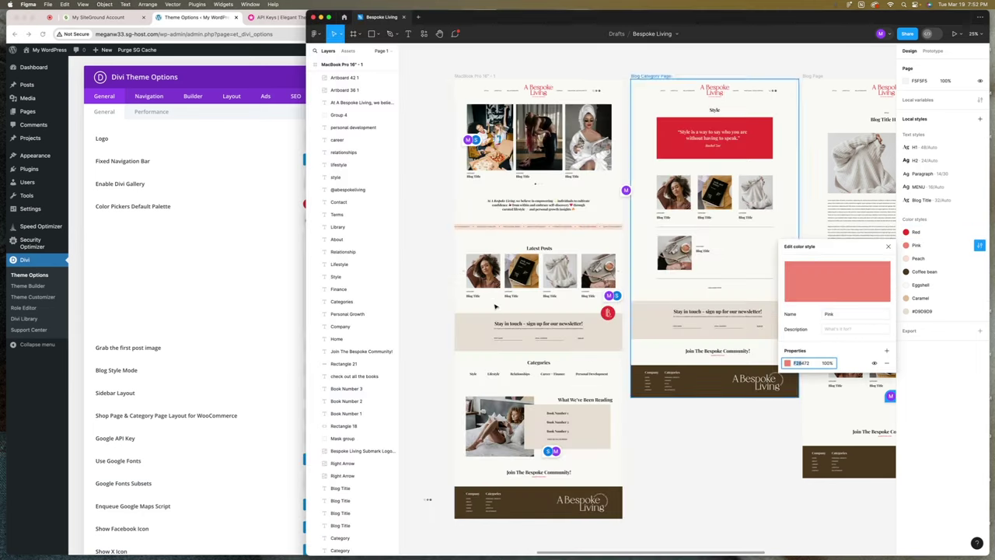
{"action": "key", "text": "super+Tab"}
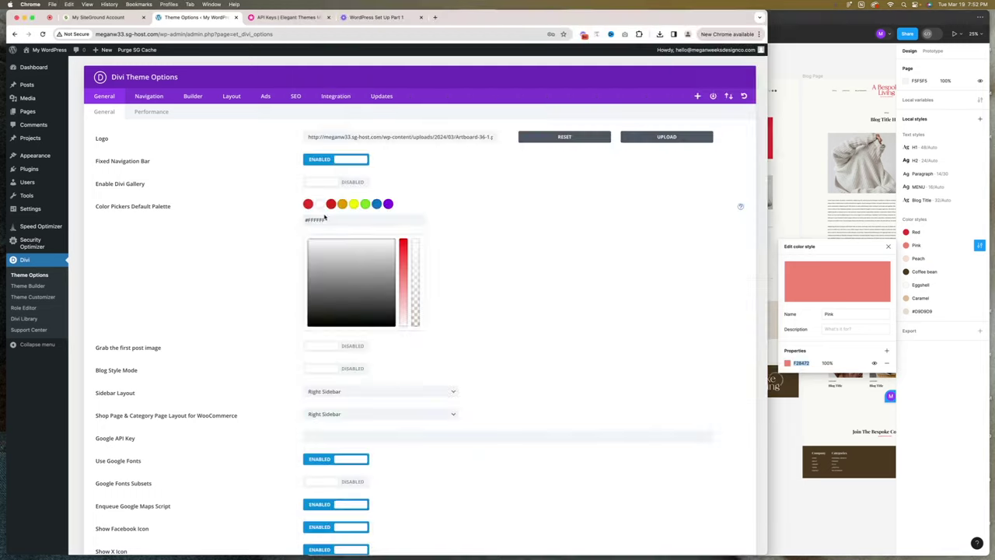
{"action": "key", "text": "super+Tab"}
{"action": "key", "text": "super+Tab"}
{"action": "double_click", "coordinate": [322, 220]}
{"action": "key", "text": "super+v"}
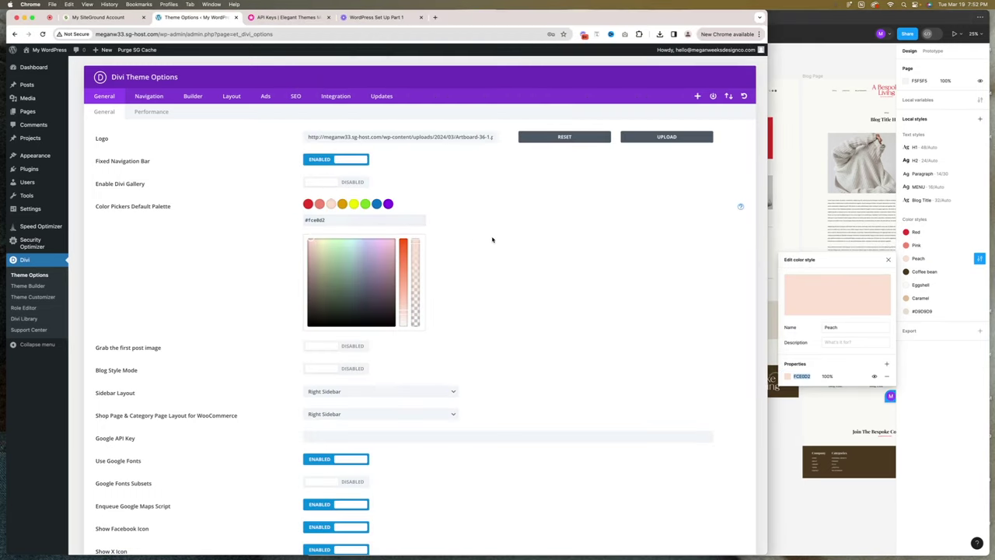
{"action": "key", "text": "super+Tab"}
{"action": "left_click", "coordinate": [979, 272]}
{"action": "double_click", "coordinate": [802, 389]}
{"action": "key", "text": "super+c"}
Set the fourth swatch to the Eggshell colour FAFAF5.
{"action": "key", "text": "super+Tab"}
{"action": "double_click", "coordinate": [322, 219]}
{"action": "key", "text": "super+v"}
{"action": "left_click", "coordinate": [978, 285]}
{"action": "double_click", "coordinate": [802, 402]}
{"action": "key", "text": "super+c"}
{"action": "key", "text": "super+Tab"}
{"action": "double_click", "coordinate": [322, 219]}
{"action": "key", "text": "super+v"}
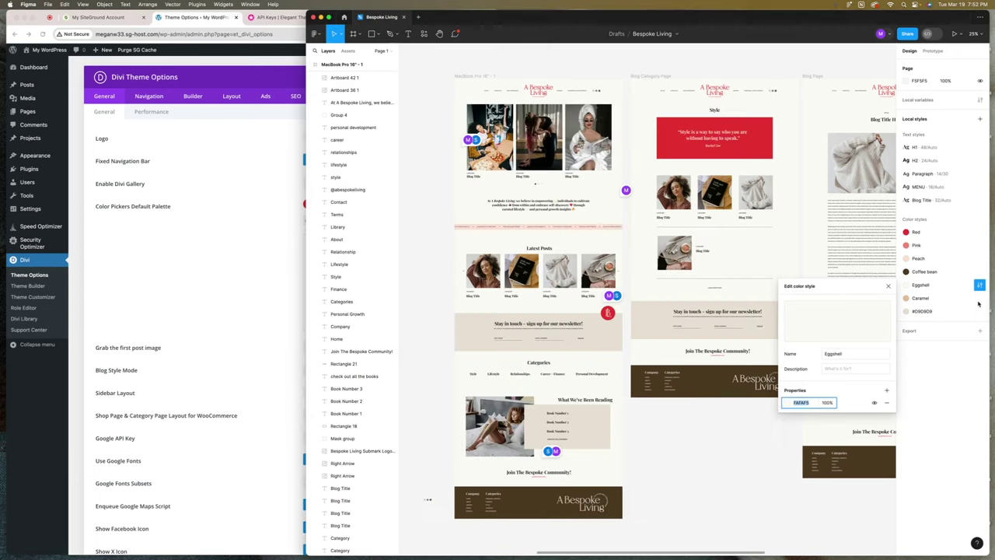
Copy the Caramel hex from Figma into the following swatch.
{"action": "key", "text": "super+Tab"}
{"action": "left_click", "coordinate": [980, 297]}
{"action": "key", "text": "super+Tab"}
{"action": "key", "text": "super+Tab"}
{"action": "double_click", "coordinate": [801, 415]}
{"action": "key", "text": "super+c"}
Set the next swatch to the beige colour #e8dfd3.
{"action": "key", "text": "super+Tab"}
{"action": "double_click", "coordinate": [322, 219]}
{"action": "key", "text": "super+v"}
{"action": "key", "text": "super+Tab"}
{"action": "left_click", "coordinate": [979, 311]}
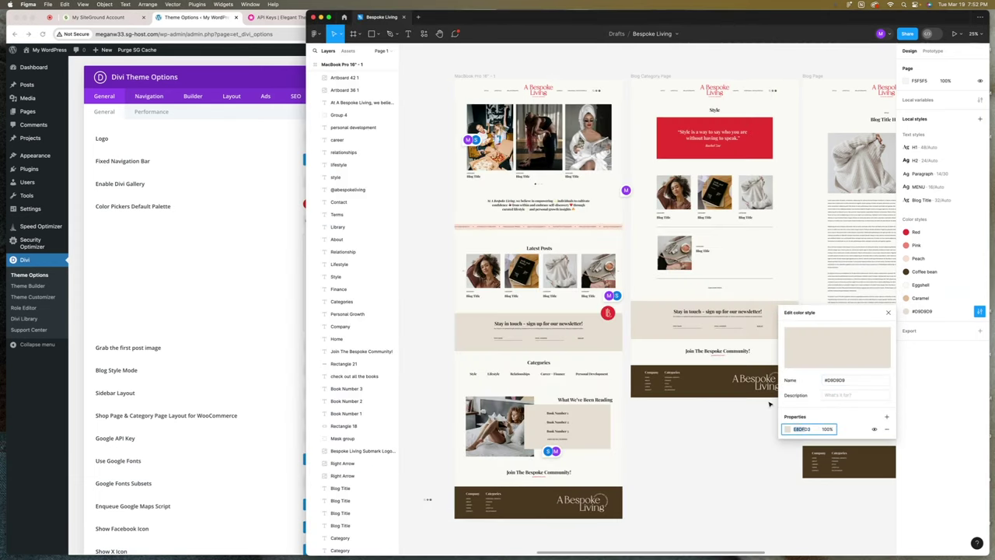
{"action": "key", "text": "super+c"}
{"action": "key", "text": "super+Tab"}
{"action": "left_click", "coordinate": [379, 204]}
{"action": "double_click", "coordinate": [322, 219]}
{"action": "key", "text": "super+v"}
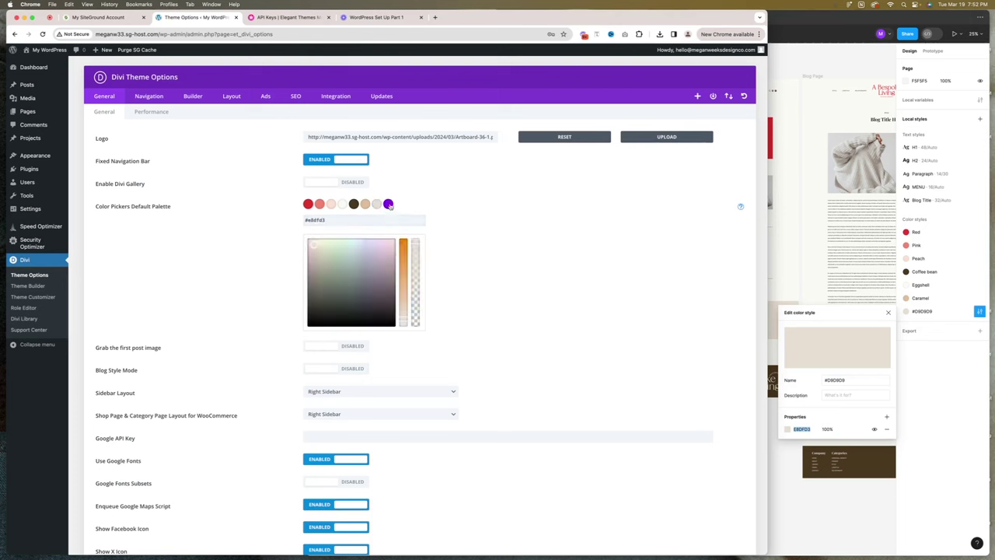
Turn the leftover purple swatch into white #ffffff.
{"action": "left_click", "coordinate": [388, 204]}
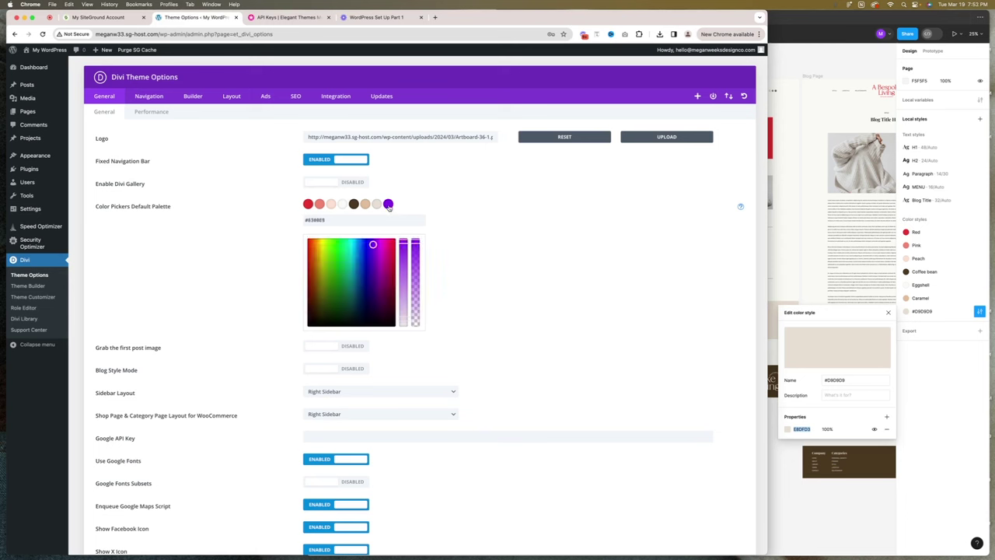
{"action": "left_click_drag", "start_coordinate": [403, 242], "coordinate": [396, 342]}
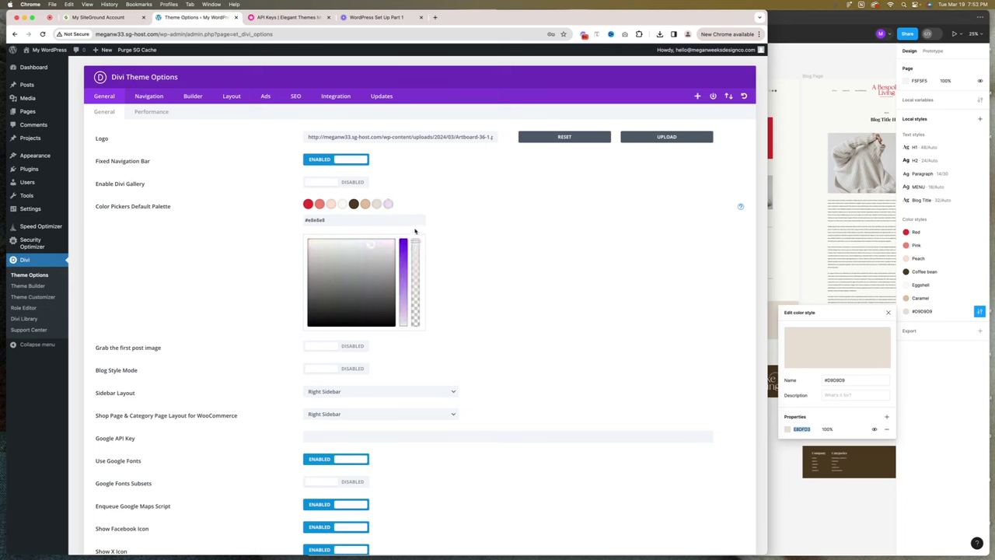
{"action": "mouse_move", "coordinate": [405, 243]}
{"action": "left_mouse_down"}
{"action": "mouse_move", "coordinate": [413, 234]}
{"action": "mouse_move", "coordinate": [403, 225]}
{"action": "left_mouse_up"}
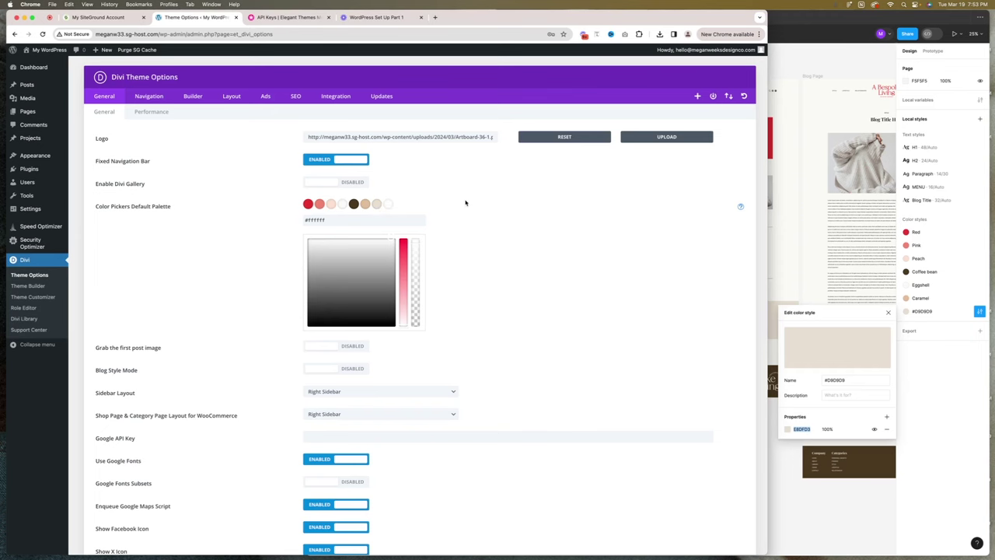
Visit the live site's No Results Found page with the Bespoke Living logo, then open the Theme Customizer.
{"action": "scroll", "coordinate": [456, 240], "scroll_direction": "down", "scroll_amount": 15}
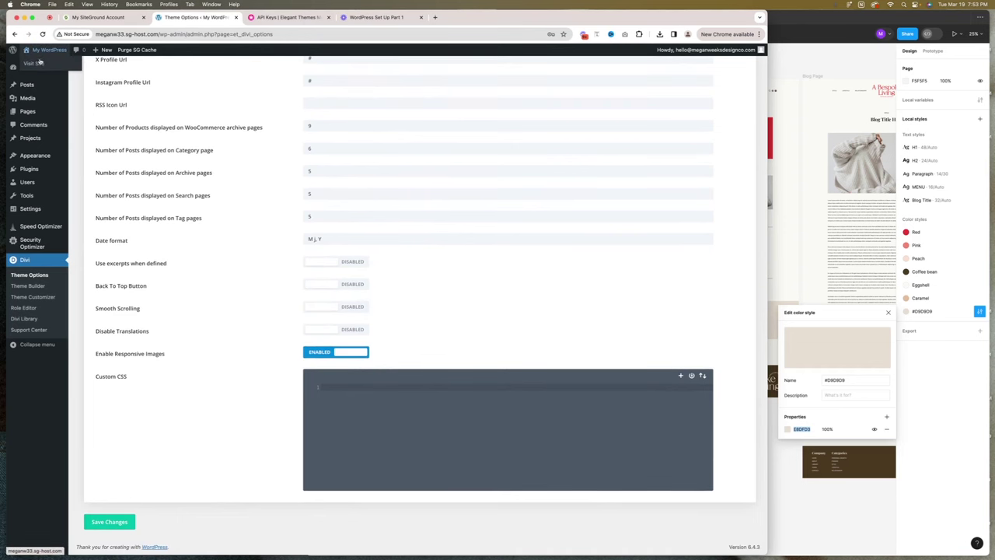
{"action": "left_click", "coordinate": [39, 65]}
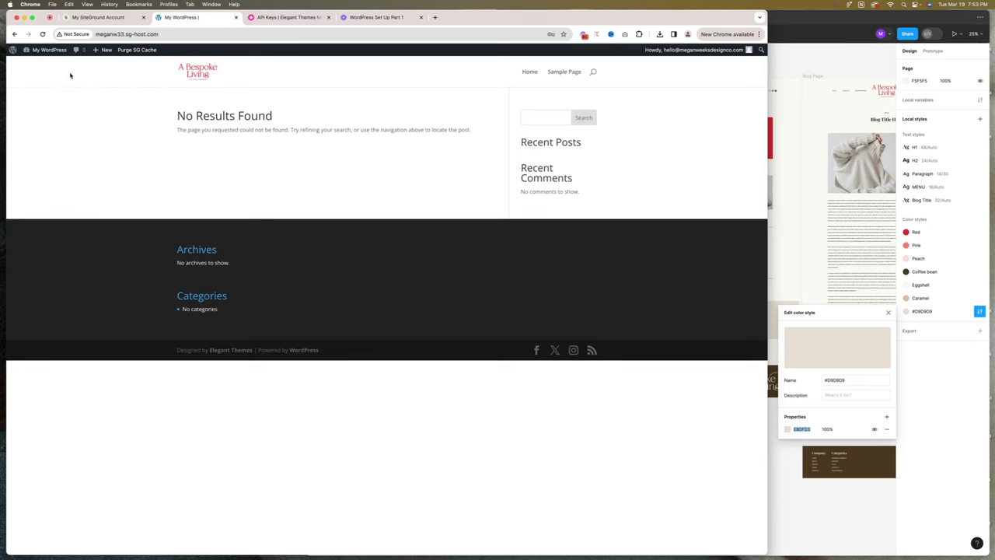
{"action": "mouse_move", "coordinate": [41, 52]}
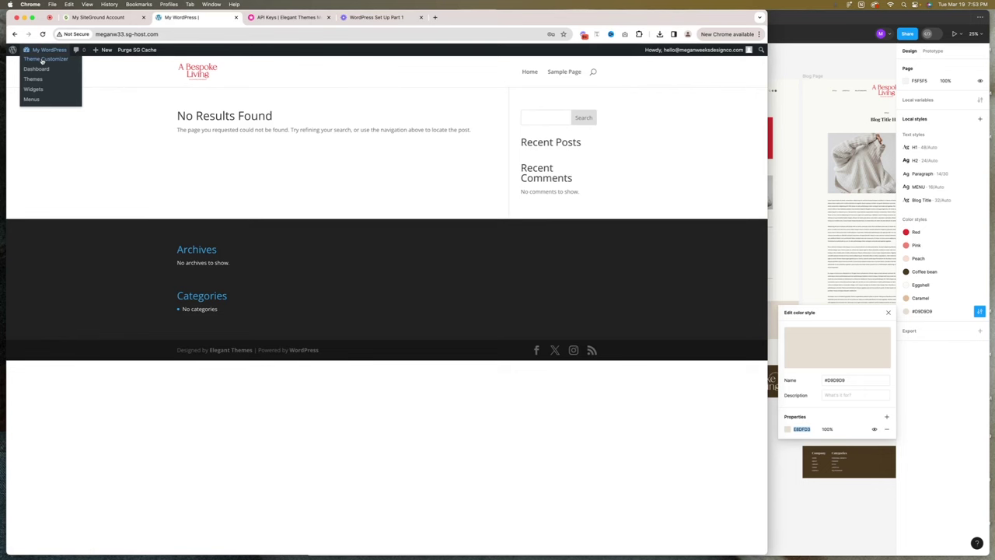
{"action": "left_click", "coordinate": [43, 60]}
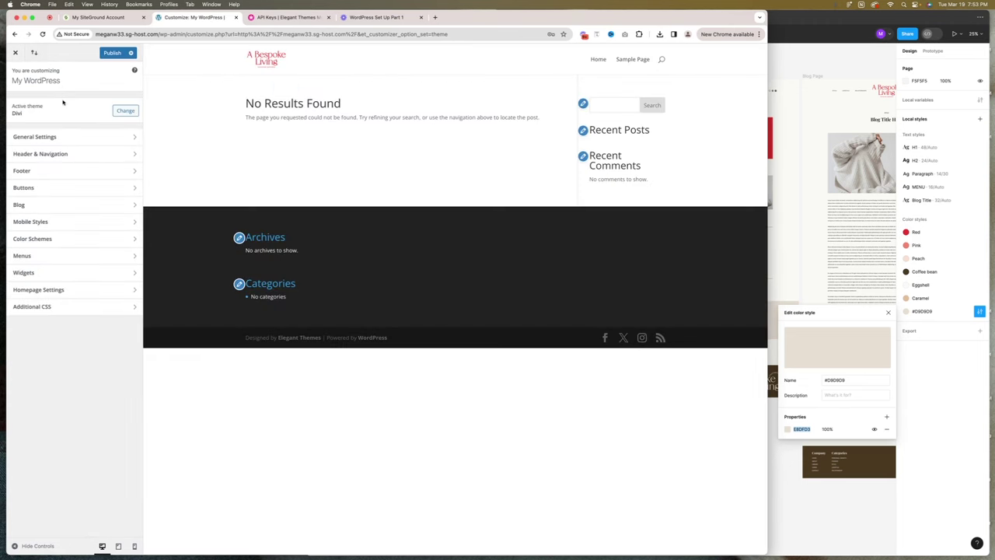
Browse the Header & Navigation panels, then open General Settings > Typography and its Header Font list.
{"action": "left_click", "coordinate": [62, 155]}
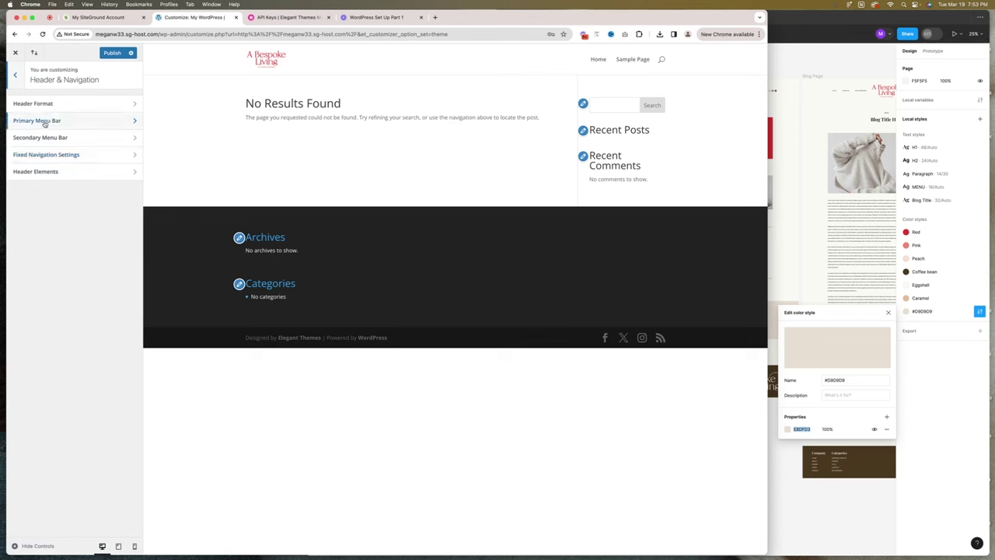
{"action": "left_click", "coordinate": [45, 121]}
{"action": "left_click", "coordinate": [14, 74]}
{"action": "left_click", "coordinate": [26, 121]}
{"action": "left_click", "coordinate": [15, 75]}
{"action": "left_click", "coordinate": [15, 75]}
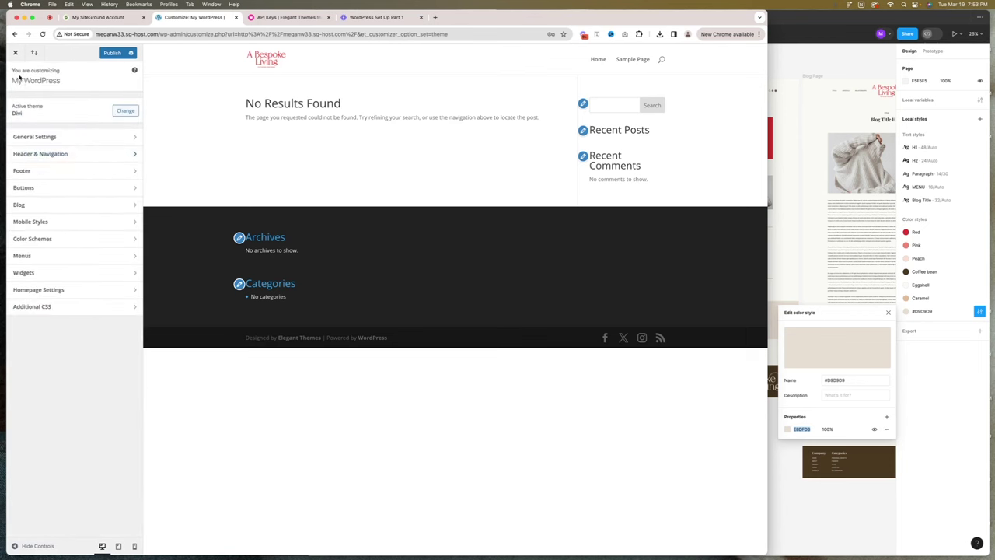
{"action": "left_click", "coordinate": [42, 138]}
{"action": "left_click", "coordinate": [28, 138]}
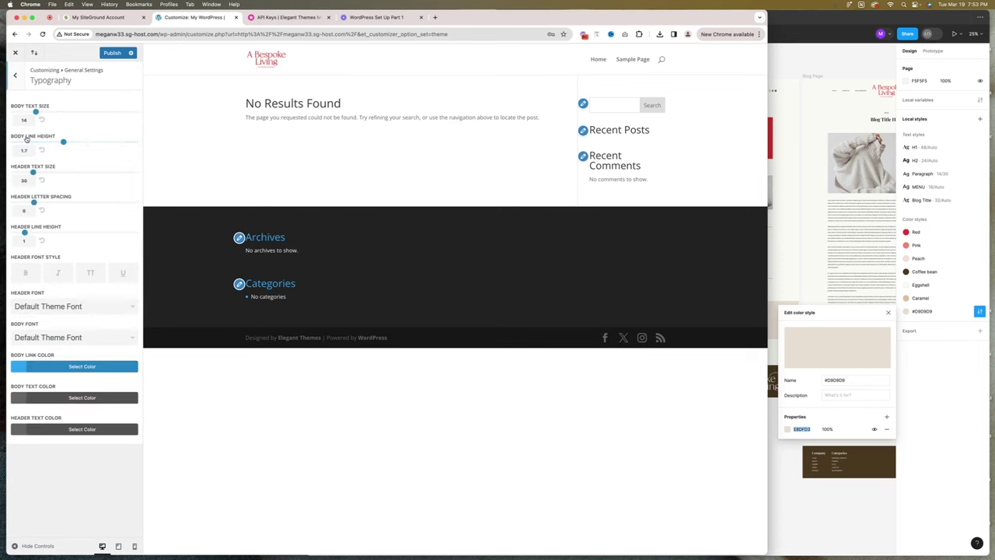
{"action": "left_click", "coordinate": [32, 308]}
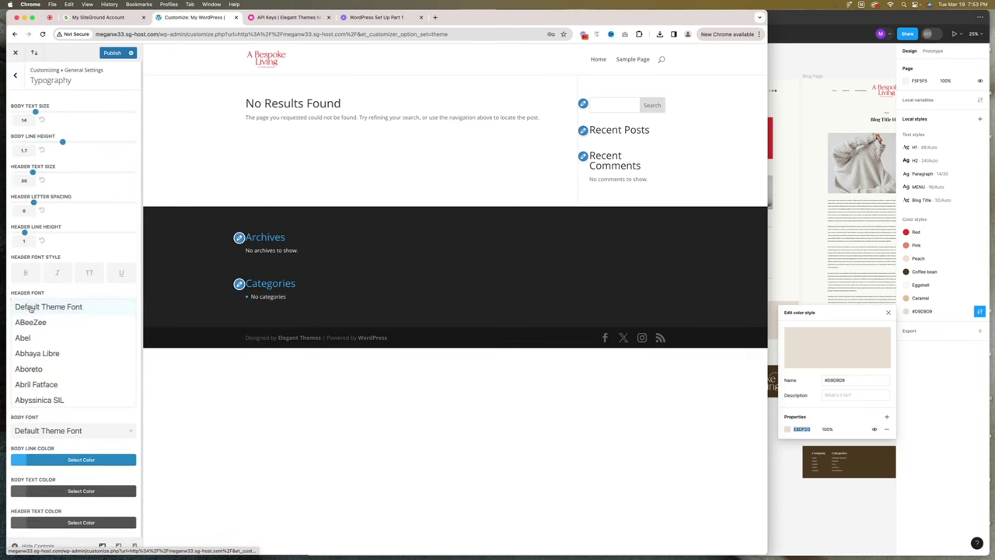
{"action": "scroll", "coordinate": [64, 327], "scroll_direction": "down", "scroll_amount": 2}
{"action": "scroll", "coordinate": [64, 327], "scroll_direction": "down", "scroll_amount": 20}
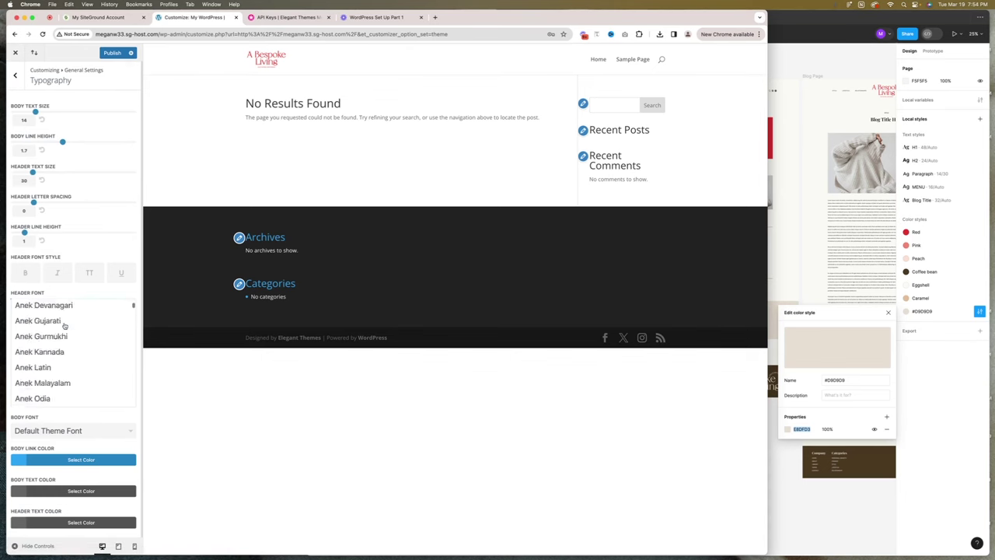
Check the font of the H1 text style in the Figma design.
{"action": "left_click", "coordinate": [768, 215]}
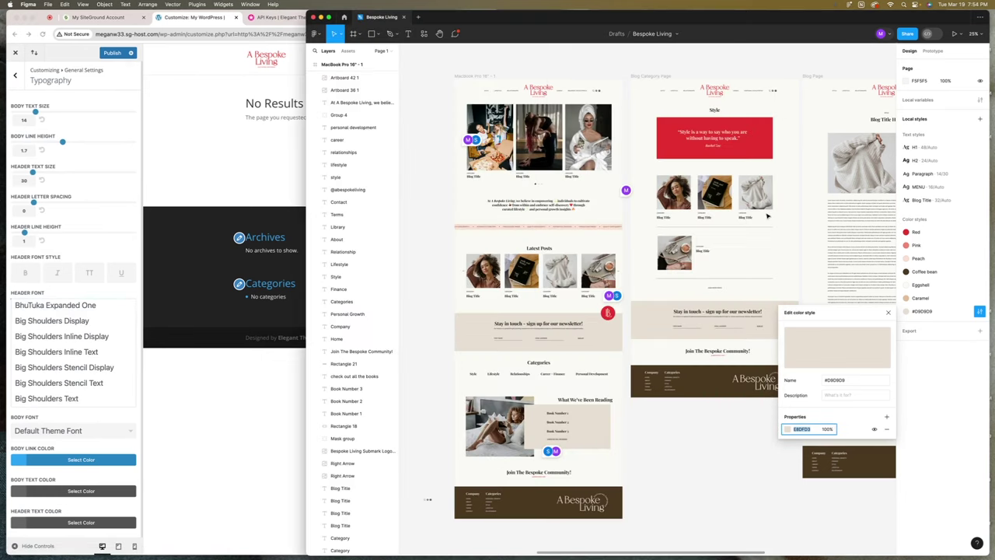
{"action": "left_click", "coordinate": [445, 201]}
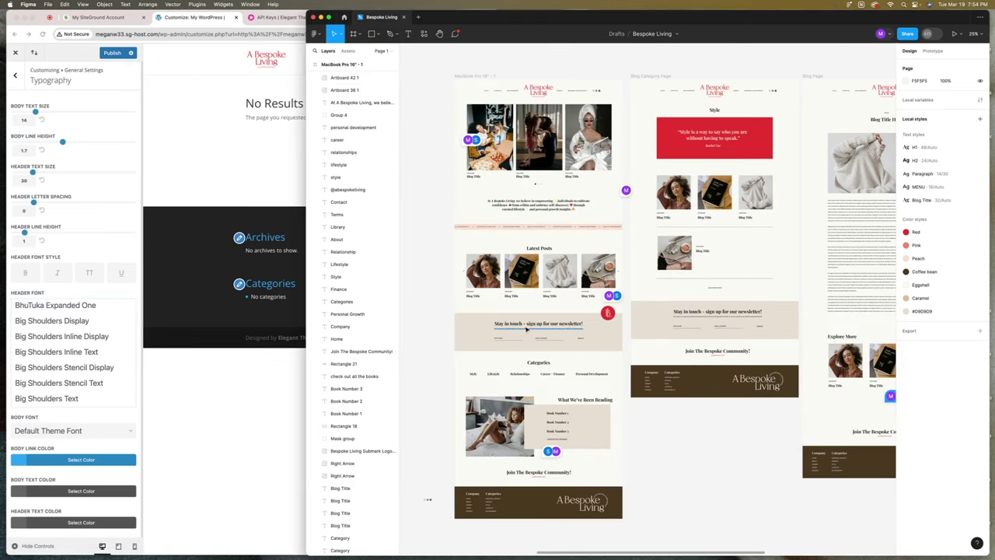
{"action": "left_click", "coordinate": [526, 325]}
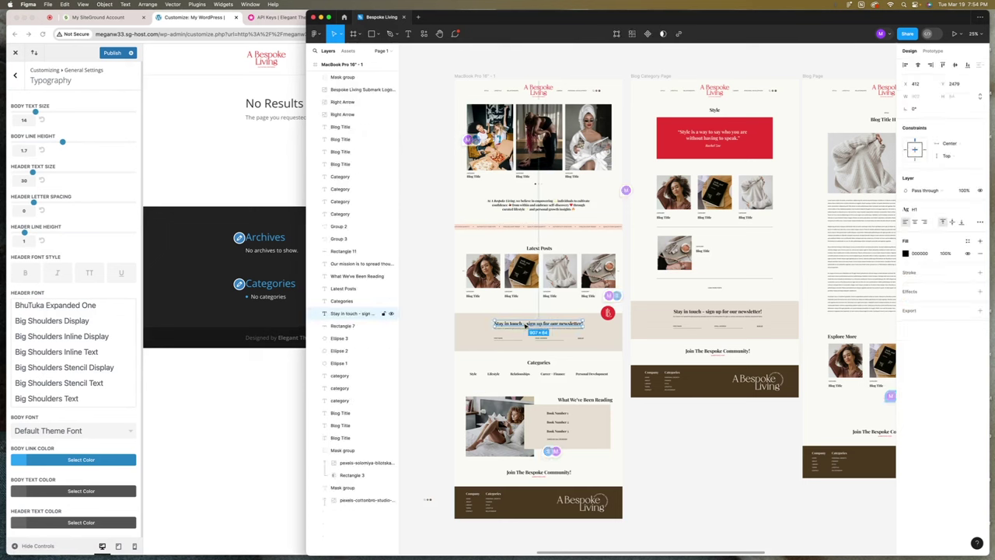
{"action": "left_click", "coordinate": [950, 211]}
{"action": "left_click", "coordinate": [975, 257]}
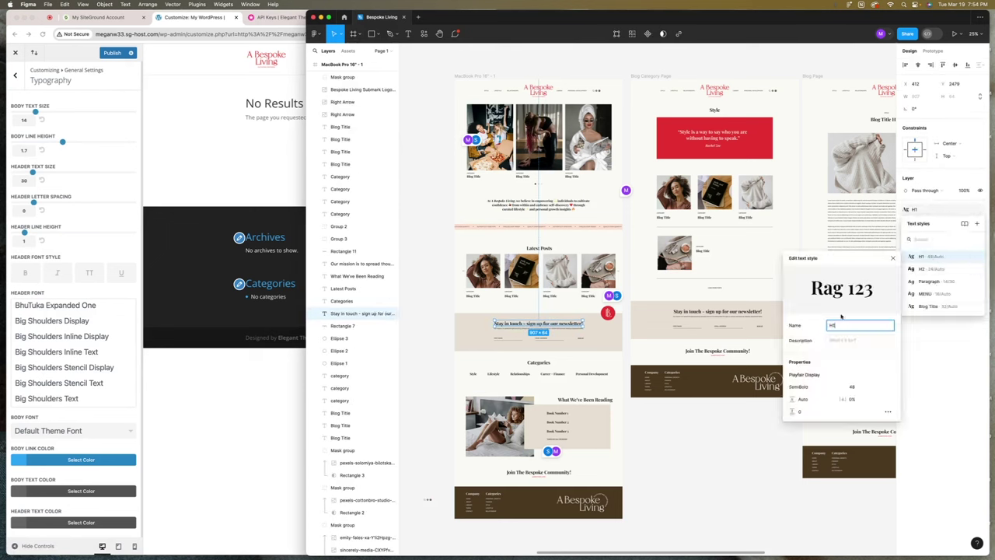
{"action": "left_click", "coordinate": [184, 368]}
Set Divi's header font to Playfair Display.
{"action": "scroll", "coordinate": [112, 369], "scroll_direction": "down", "scroll_amount": 20}
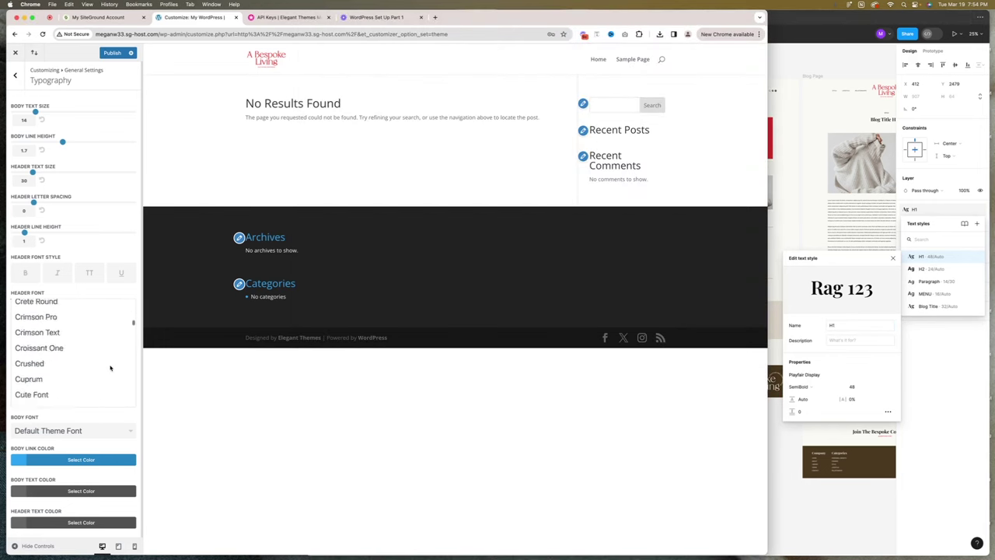
{"action": "scroll", "coordinate": [111, 368], "scroll_direction": "down", "scroll_amount": 20}
{"action": "scroll", "coordinate": [111, 369], "scroll_direction": "up", "scroll_amount": 5}
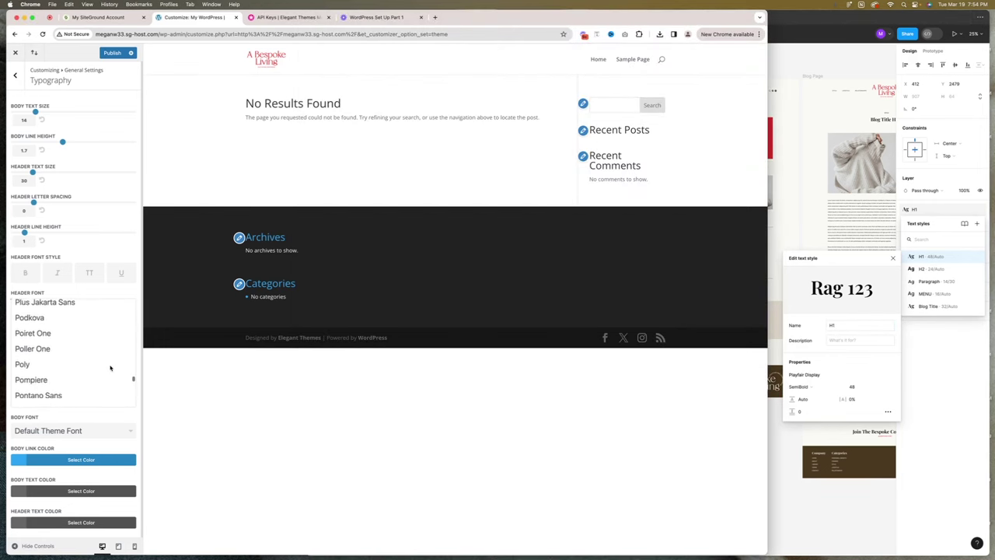
{"action": "left_click", "coordinate": [67, 320]}
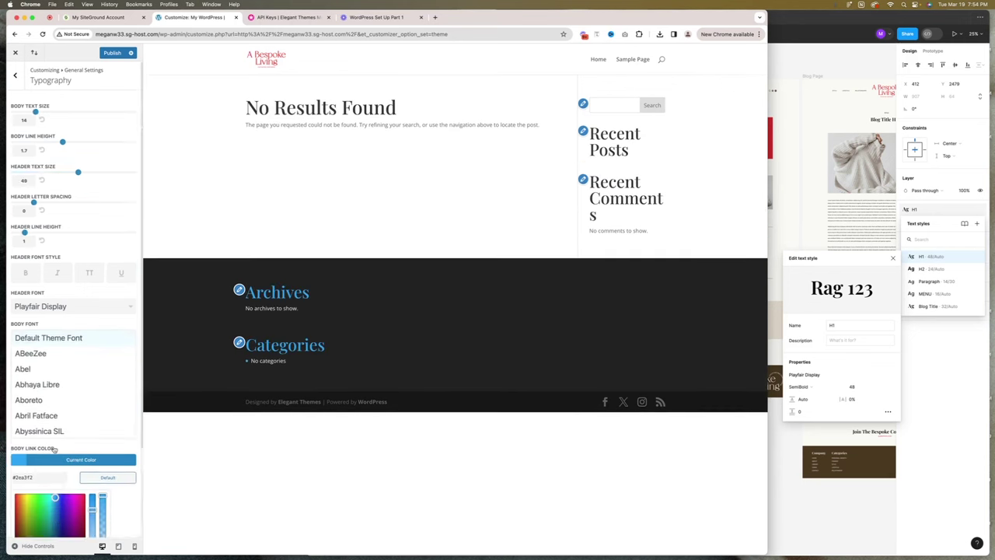
{"action": "scroll", "coordinate": [31, 466], "scroll_direction": "down", "scroll_amount": 3}
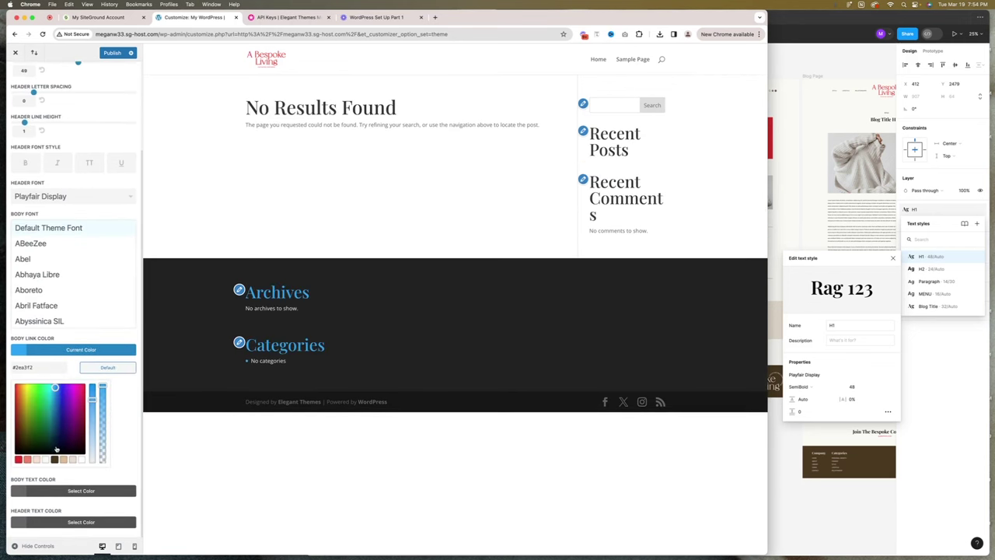
Make body links the brand red and set body and header text colours to black.
{"action": "left_click", "coordinate": [19, 460]}
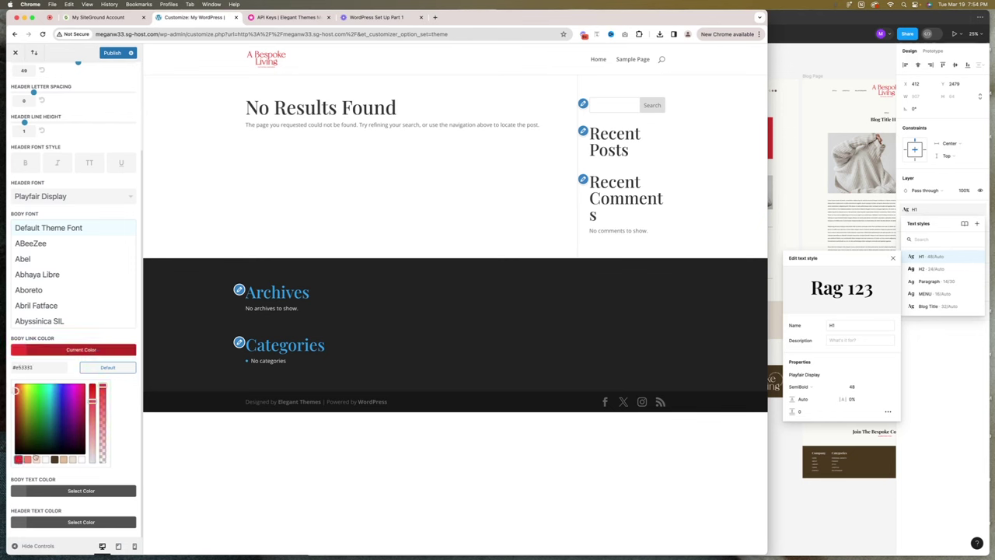
{"action": "scroll", "coordinate": [90, 478], "scroll_direction": "up", "scroll_amount": 3}
{"action": "left_click", "coordinate": [113, 462]}
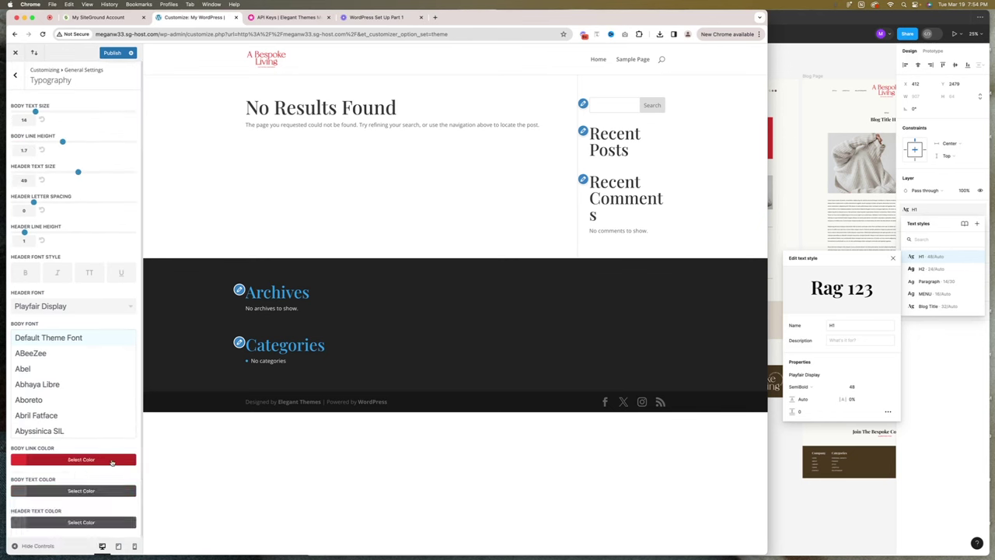
{"action": "left_click", "coordinate": [35, 489]}
{"action": "scroll", "coordinate": [54, 482], "scroll_direction": "down", "scroll_amount": 3}
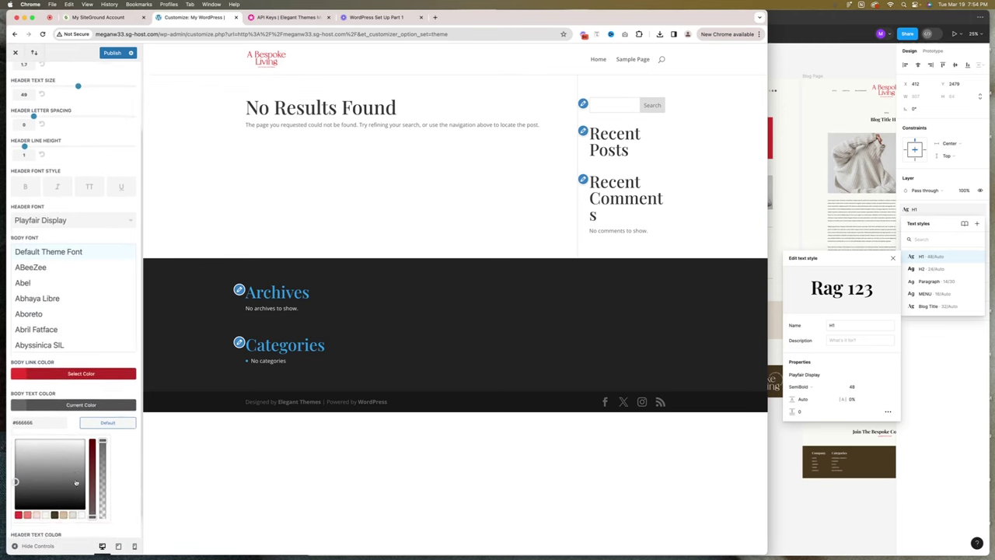
{"action": "left_click_drag", "start_coordinate": [64, 479], "coordinate": [79, 483]}
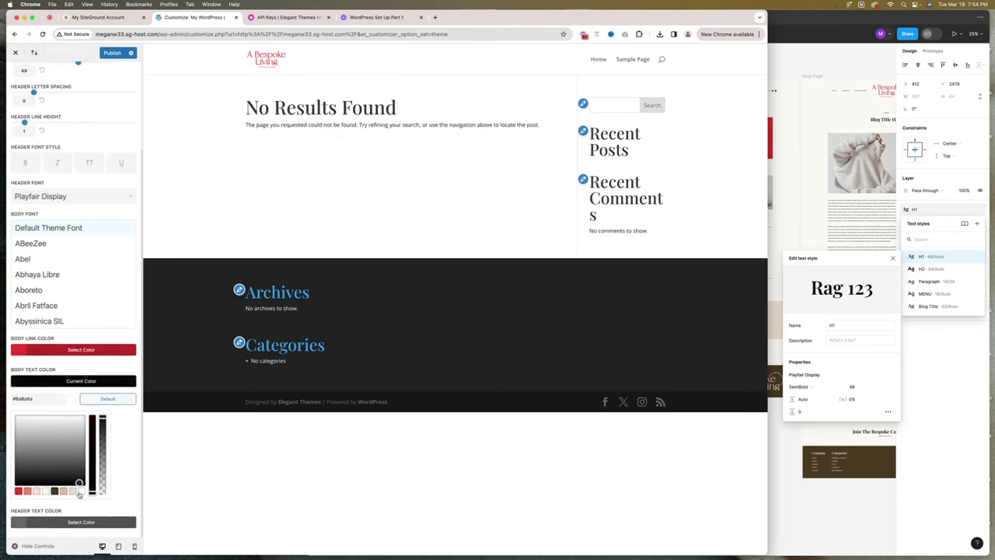
{"action": "left_click", "coordinate": [37, 381]}
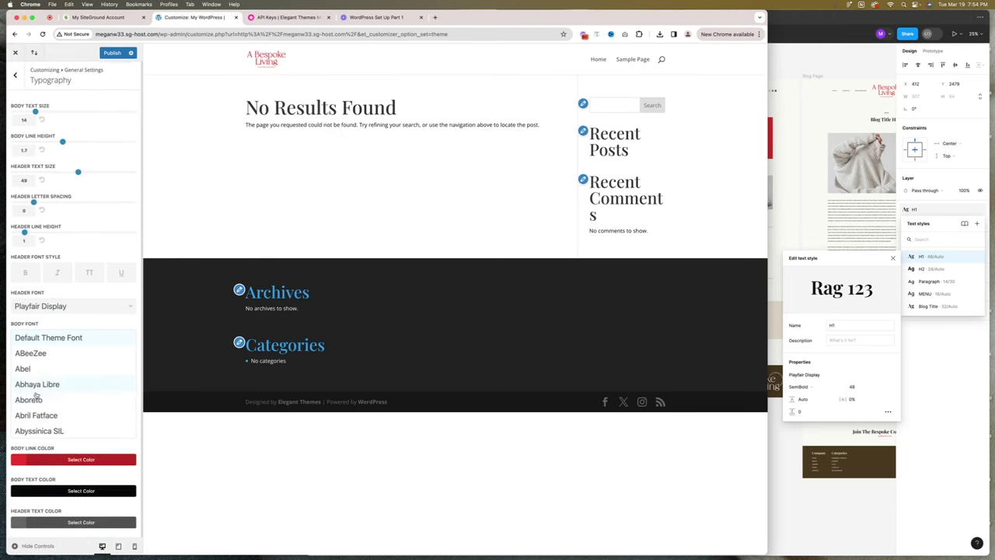
{"action": "left_click", "coordinate": [48, 520]}
{"action": "scroll", "coordinate": [52, 515], "scroll_direction": "down", "scroll_amount": 1}
{"action": "left_click", "coordinate": [78, 514]}
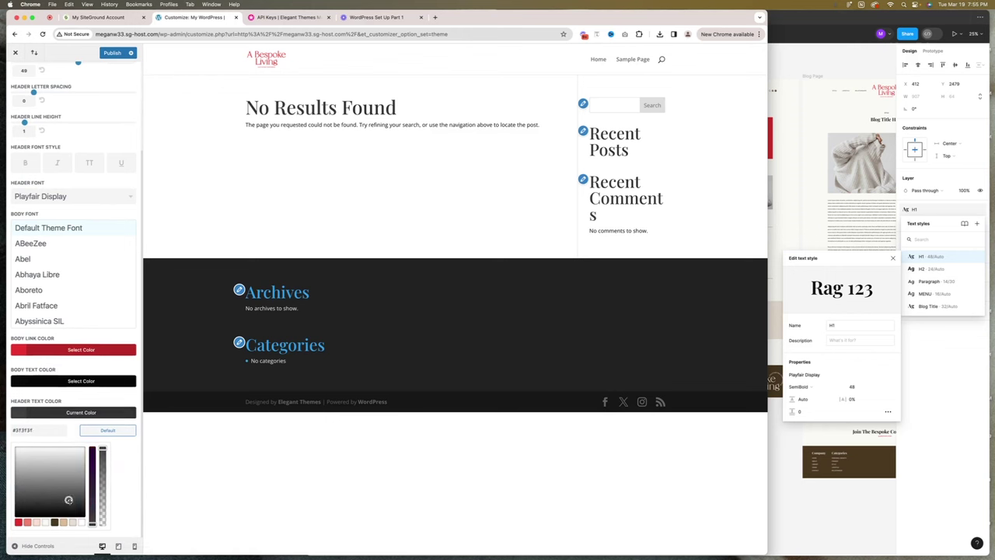
{"action": "left_click", "coordinate": [57, 412]}
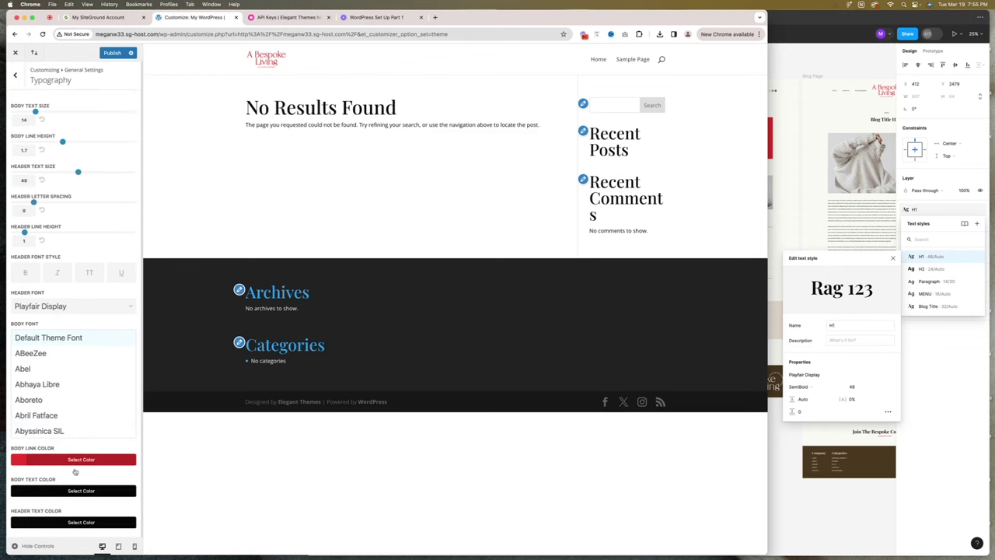
{"action": "mouse_move", "coordinate": [46, 69]}
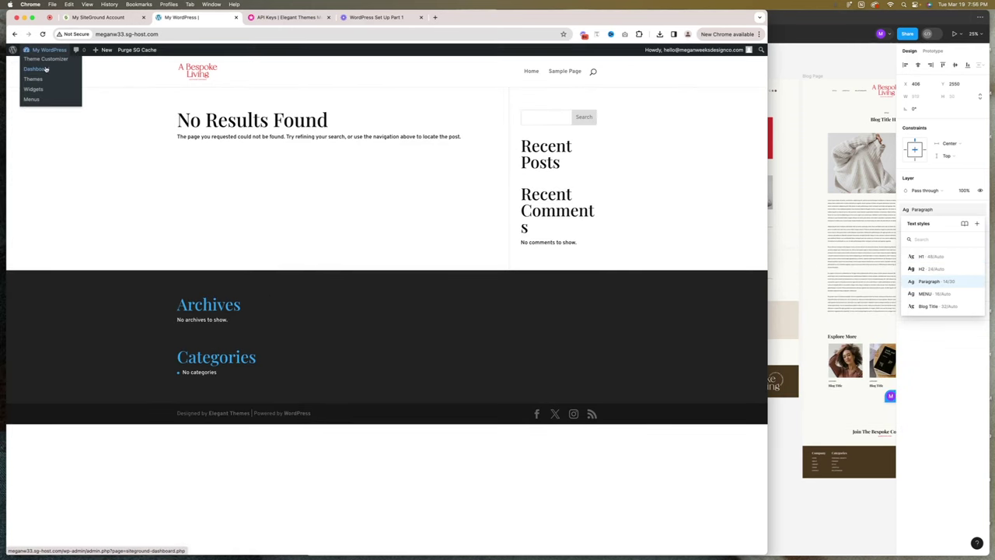
Go to the WordPress admin Dashboard, then switch to the SiteGround account tab.
{"action": "left_click", "coordinate": [46, 69]}
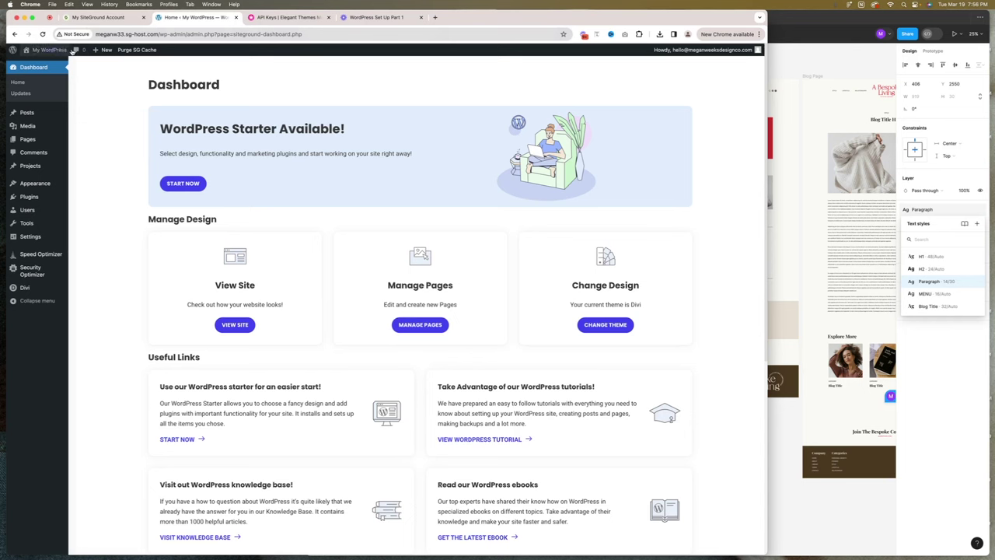
{"action": "left_click", "coordinate": [82, 17]}
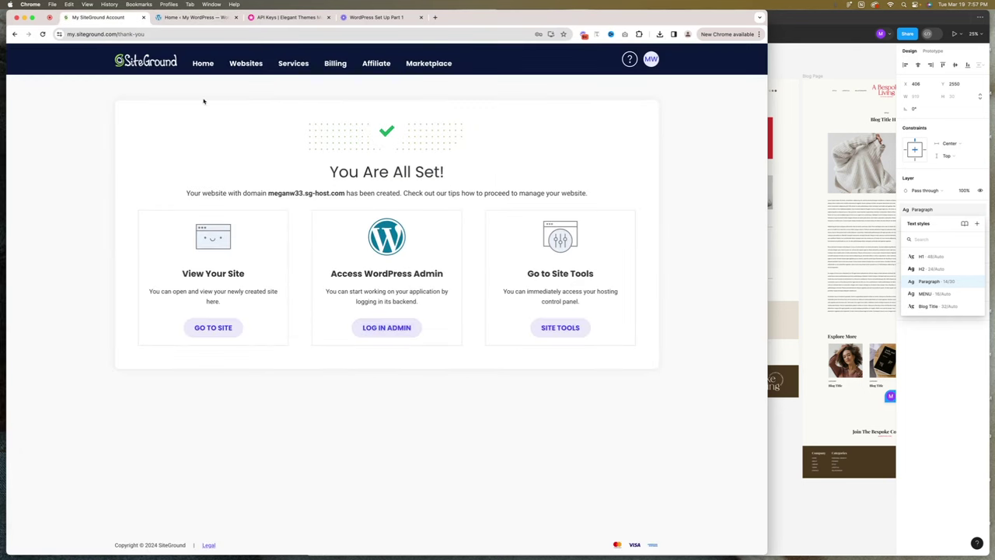
Install a Let's Encrypt certificate for meganw33.sg-host.com via Site Tools' SSL Manager.
{"action": "left_click", "coordinate": [550, 336]}
{"action": "left_click", "coordinate": [190, 17]}
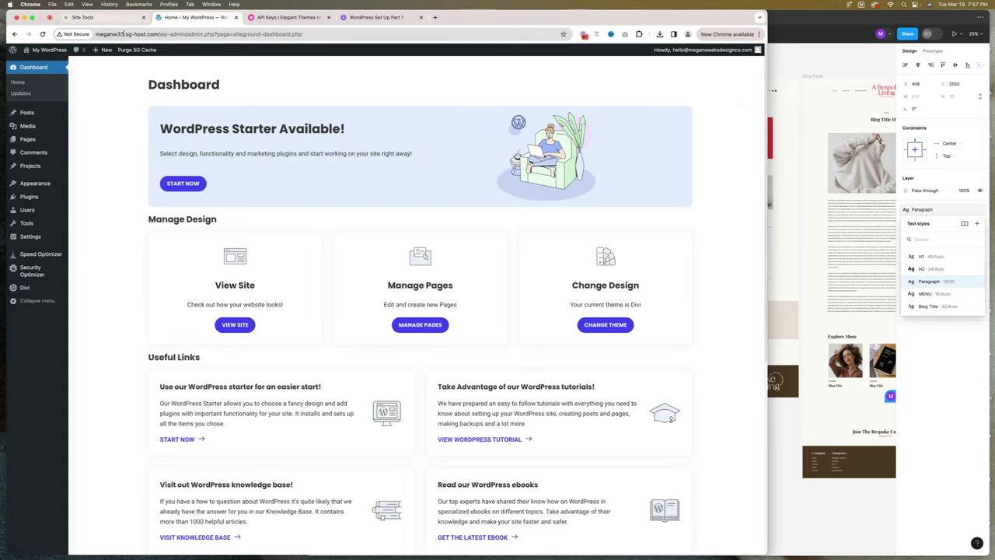
{"action": "left_click", "coordinate": [97, 17]}
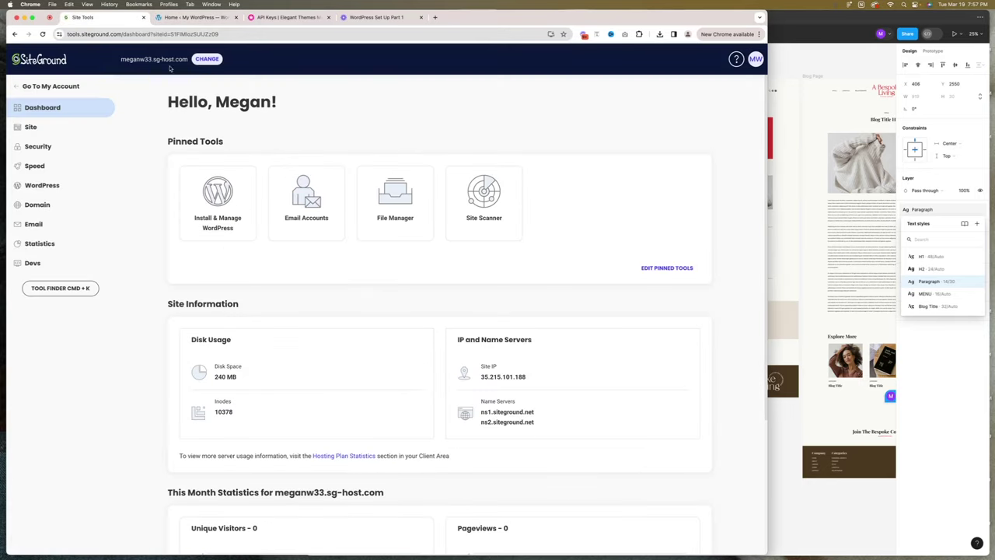
{"action": "left_click", "coordinate": [52, 148]}
{"action": "left_click", "coordinate": [56, 187]}
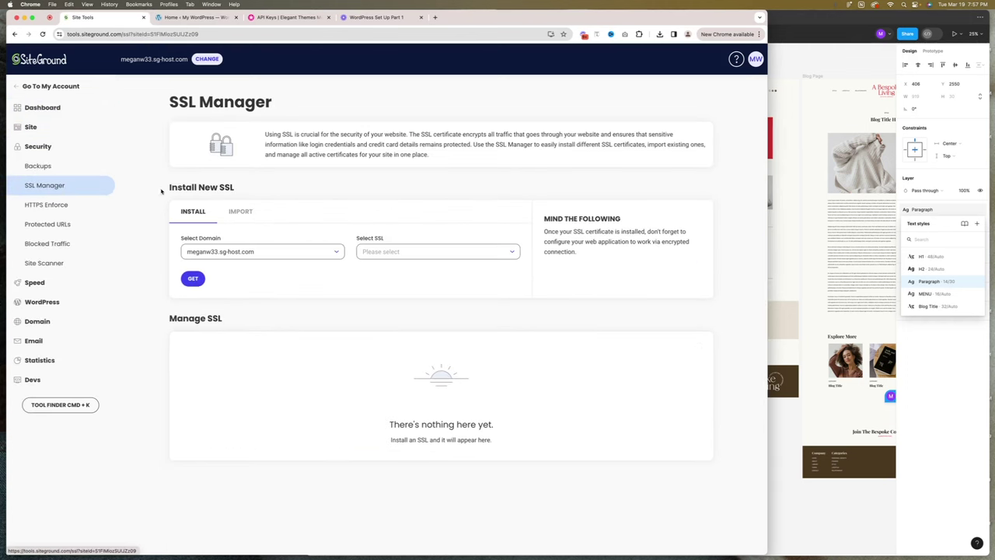
{"action": "left_click", "coordinate": [397, 254]}
{"action": "left_click", "coordinate": [390, 269]}
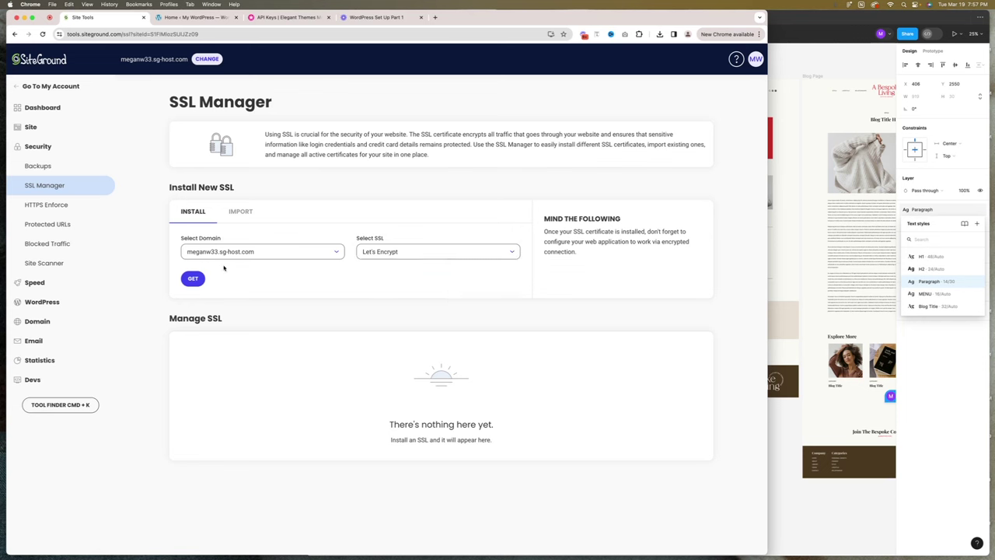
{"action": "left_click", "coordinate": [194, 279]}
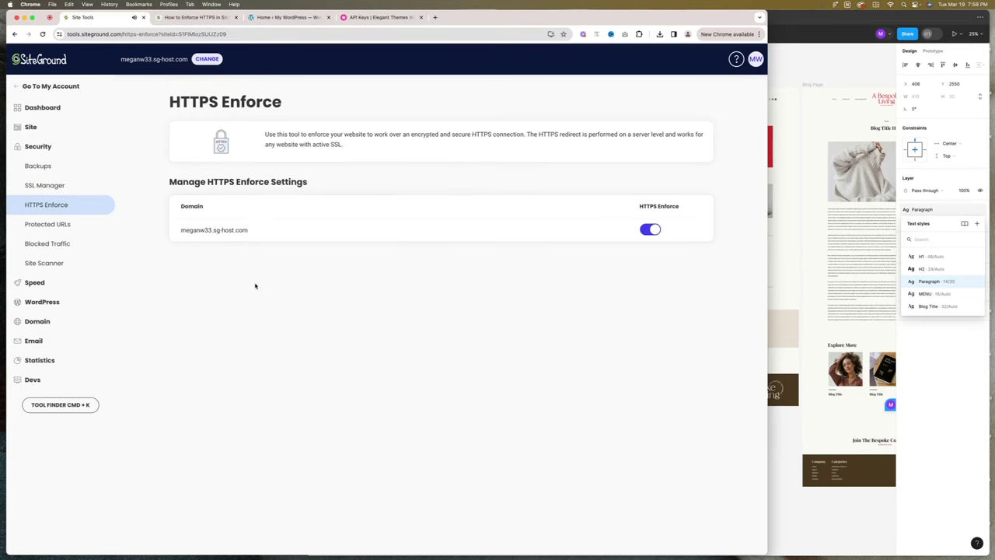
Turn on HTTPS Enforce, then reload the WordPress dashboard tab.
{"action": "left_click", "coordinate": [35, 187]}
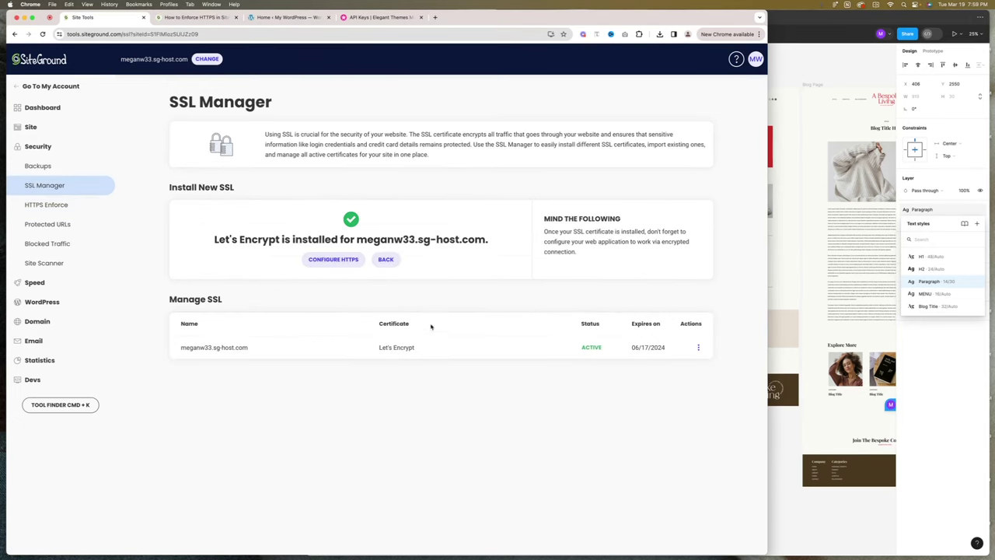
{"action": "left_click", "coordinate": [33, 207]}
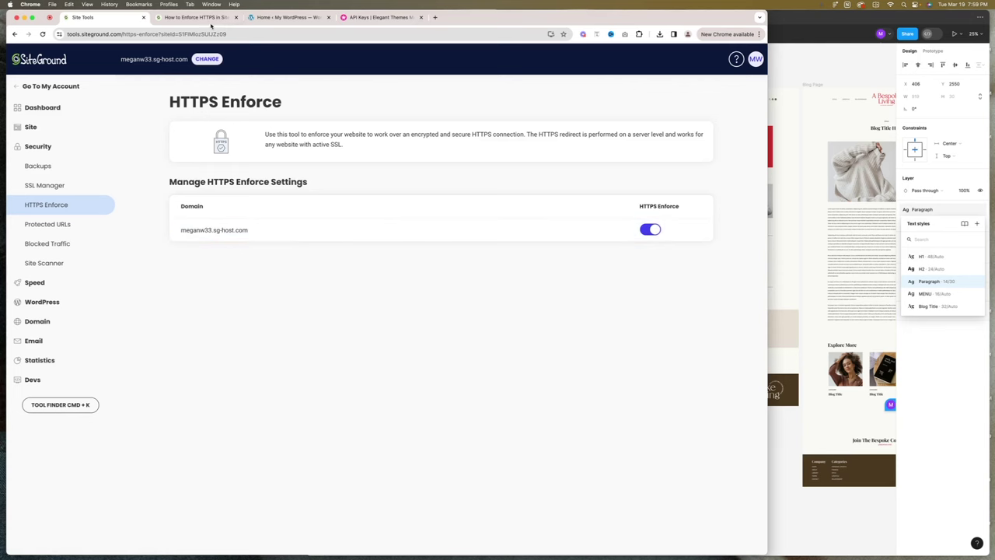
{"action": "left_click", "coordinate": [286, 17]}
{"action": "left_click", "coordinate": [42, 34]}
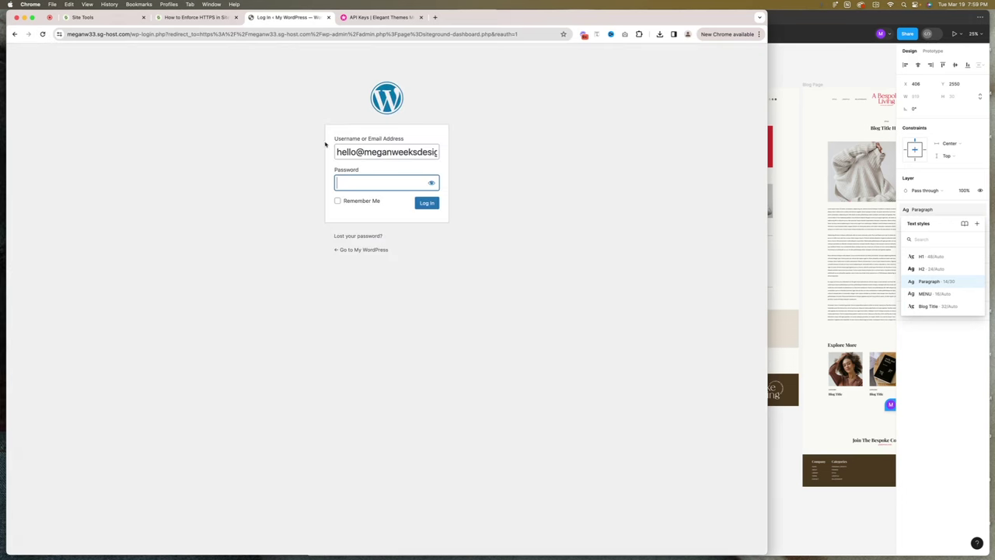
Log back into WordPress with the account password and save it in Chrome.
{"action": "type", "text": "************"}
{"action": "key", "text": "Return"}
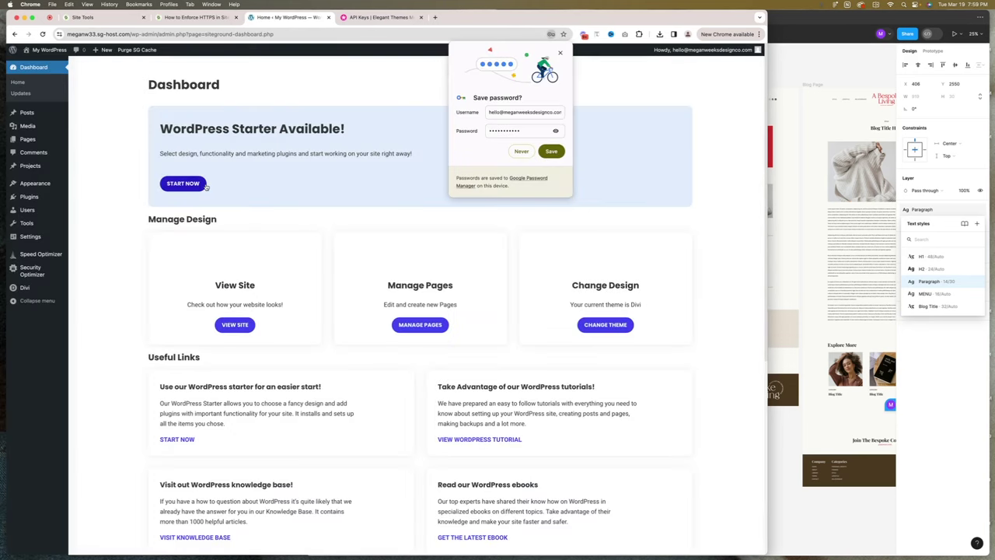
{"action": "left_click", "coordinate": [552, 151]}
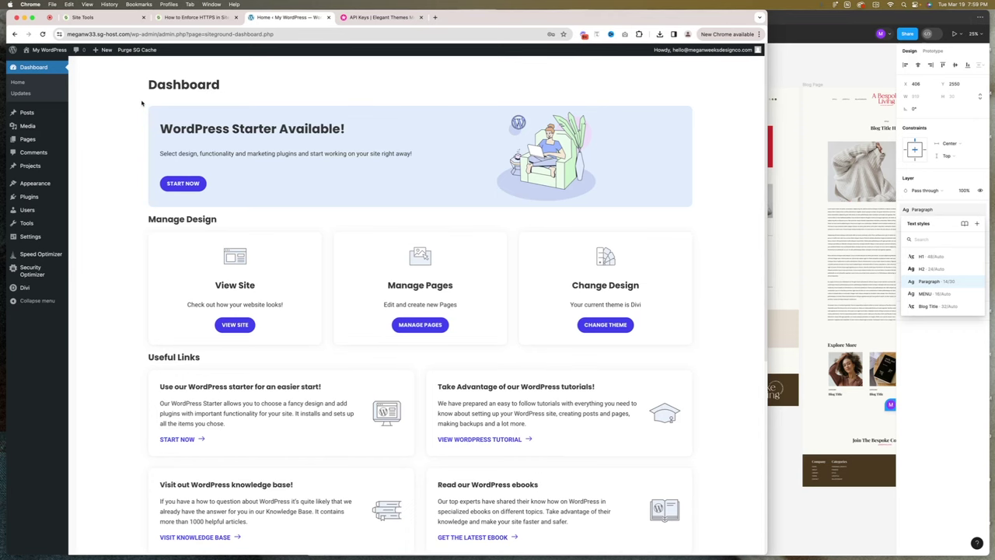
{"action": "scroll", "coordinate": [141, 102], "scroll_direction": "down", "scroll_amount": 3}
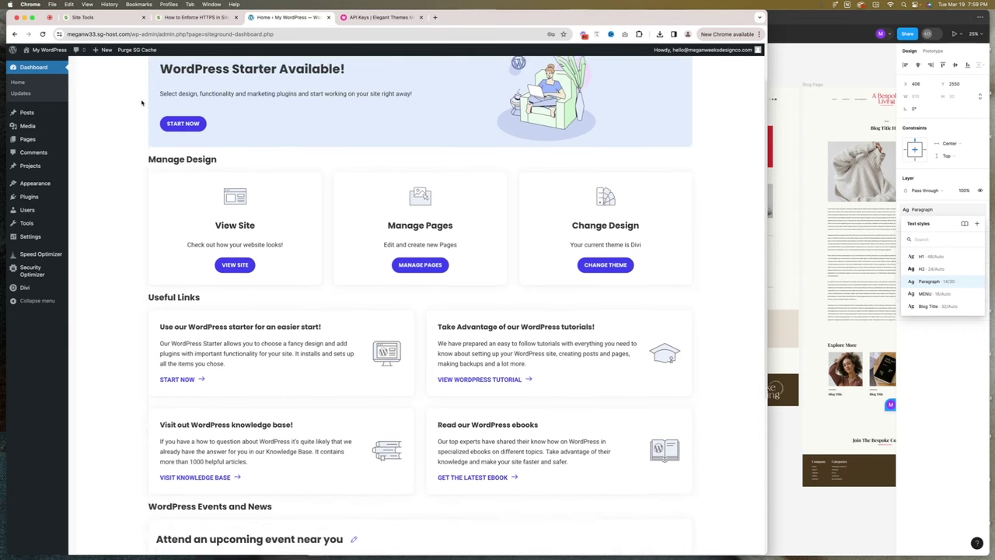
{"action": "scroll", "coordinate": [141, 102], "scroll_direction": "down", "scroll_amount": 2}
{"action": "scroll", "coordinate": [143, 102], "scroll_direction": "down", "scroll_amount": 6}
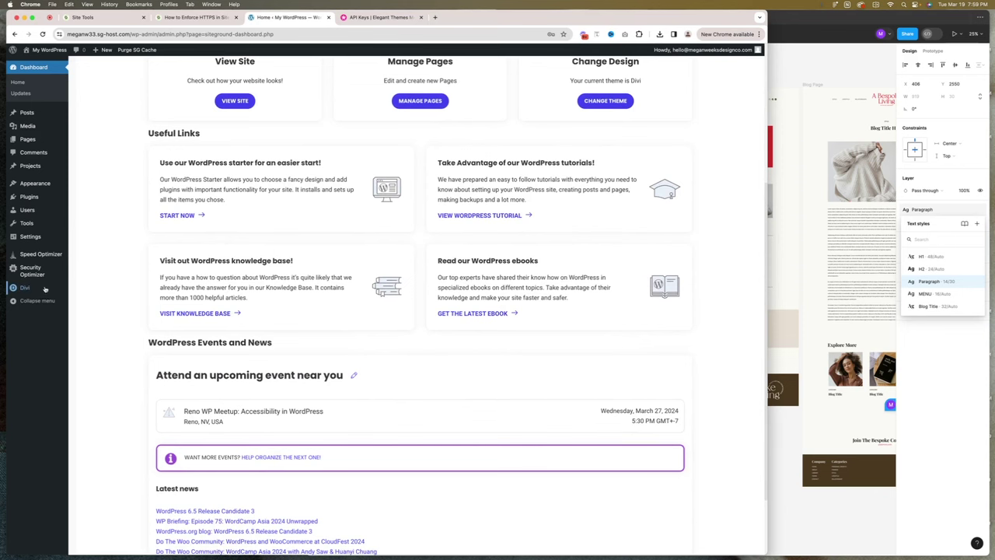
{"action": "mouse_move", "coordinate": [45, 289]}
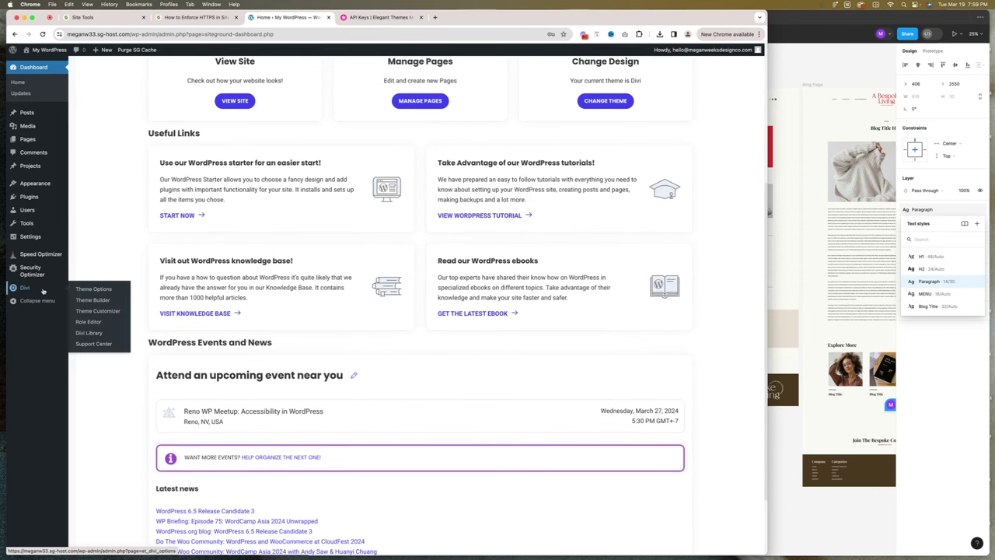
Open the Divi Theme Builder showing the empty Default Website Template.
{"action": "left_click", "coordinate": [90, 300]}
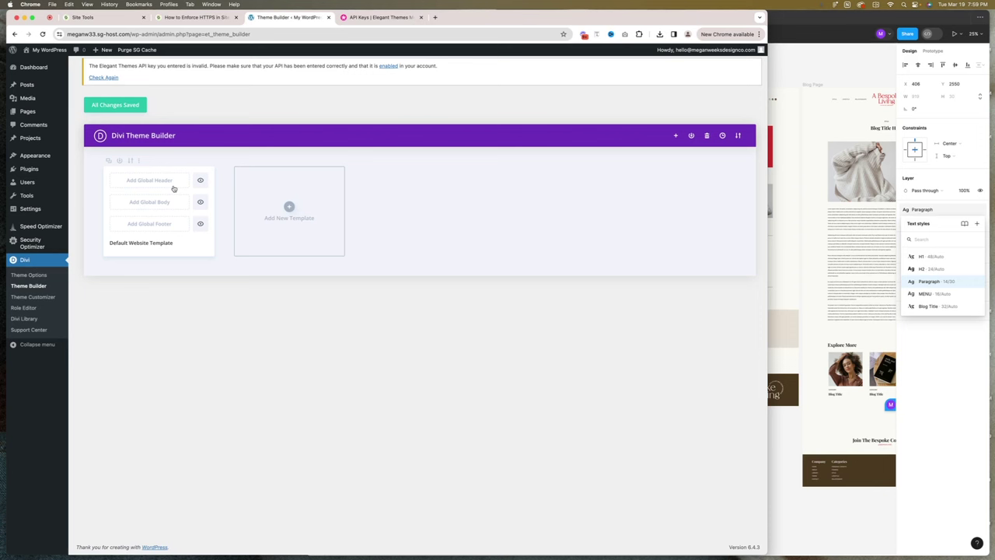
{"action": "mouse_move", "coordinate": [37, 159]}
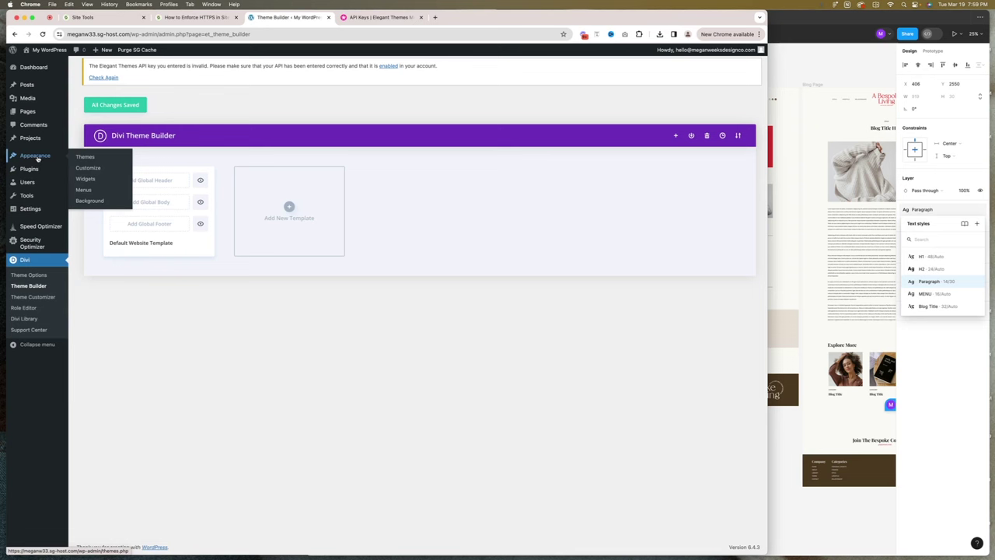
Create a menu named Primary assigned to the Primary Menu location.
{"action": "left_click", "coordinate": [82, 190]}
{"action": "left_click", "coordinate": [237, 194]}
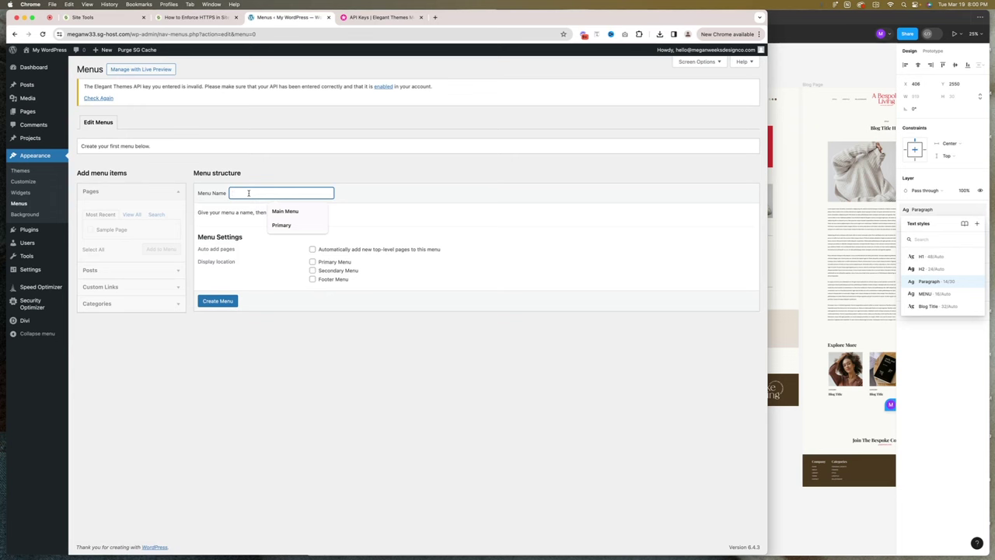
{"action": "left_click", "coordinate": [282, 225]}
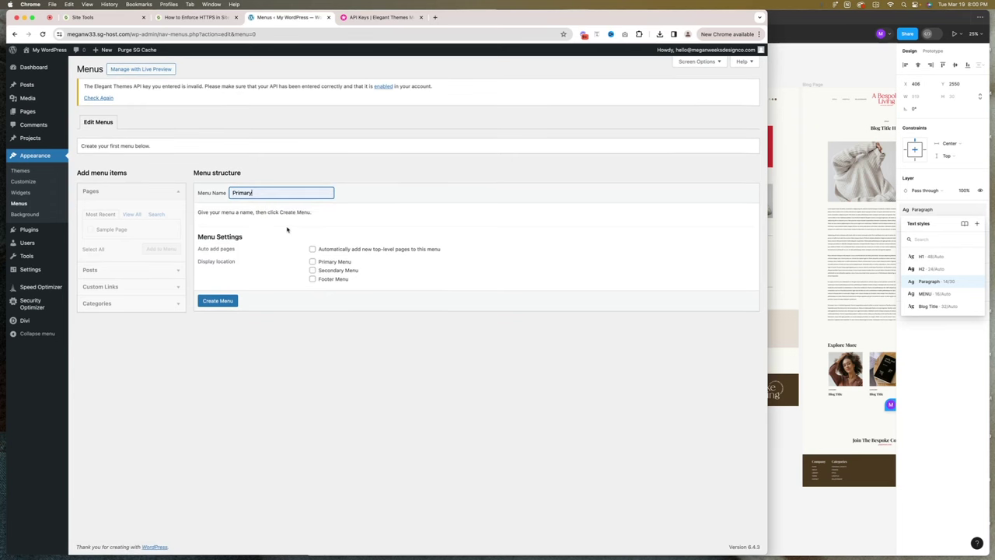
{"action": "left_click", "coordinate": [311, 262]}
{"action": "left_click", "coordinate": [218, 301]}
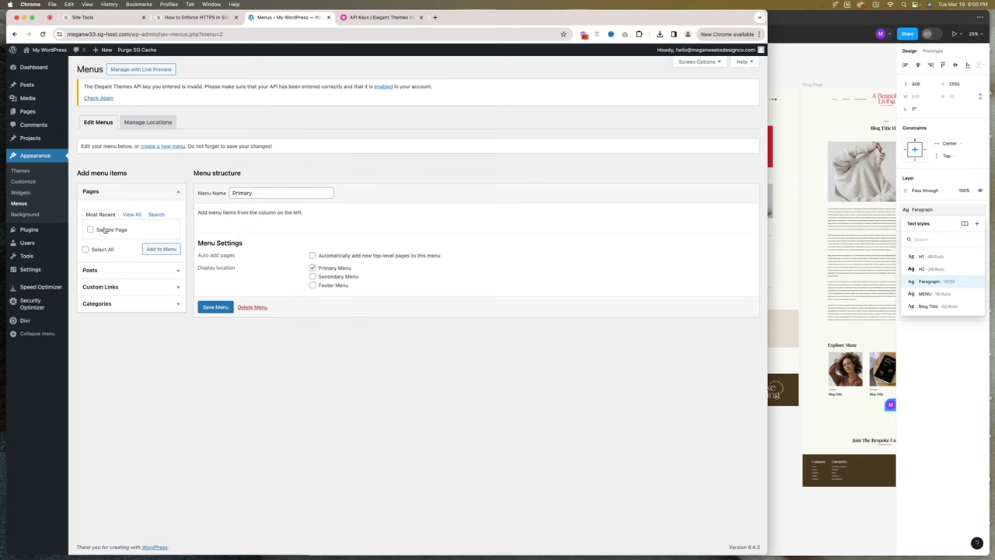
Add a custom link 'Style' pointing to # to the Primary menu.
{"action": "left_click", "coordinate": [140, 286]}
{"action": "left_click", "coordinate": [131, 248]}
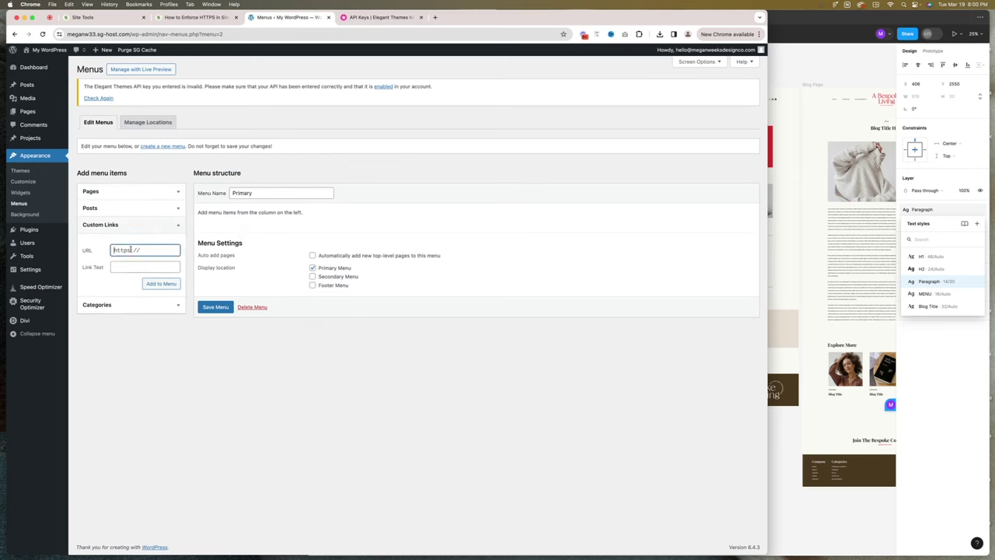
{"action": "key", "text": "super+a"}
{"action": "type", "text": "#"}
{"action": "left_click", "coordinate": [134, 266]}
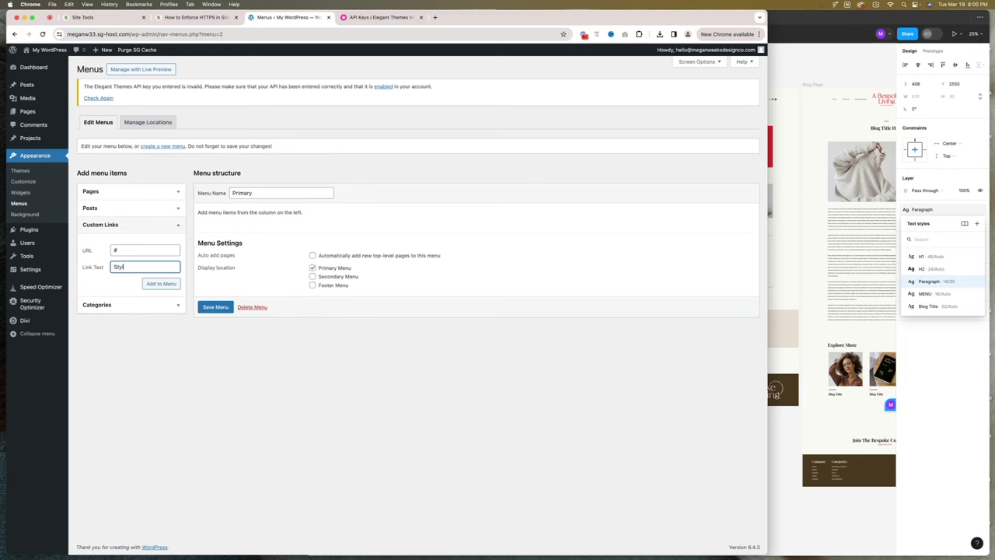
{"action": "left_click", "coordinate": [158, 283]}
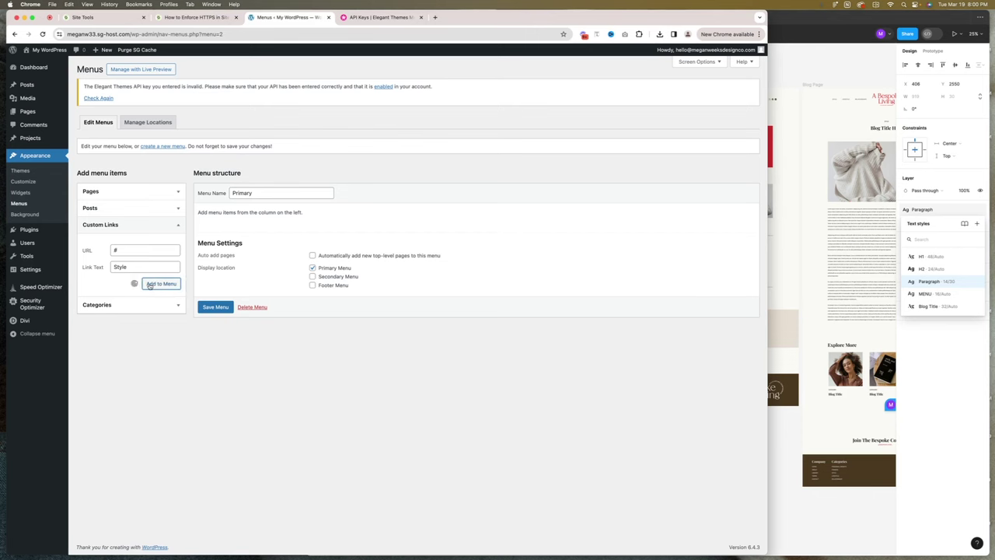
Copy the LIFESTYLE nav label from the Figma header design.
{"action": "key", "text": "super+Tab"}
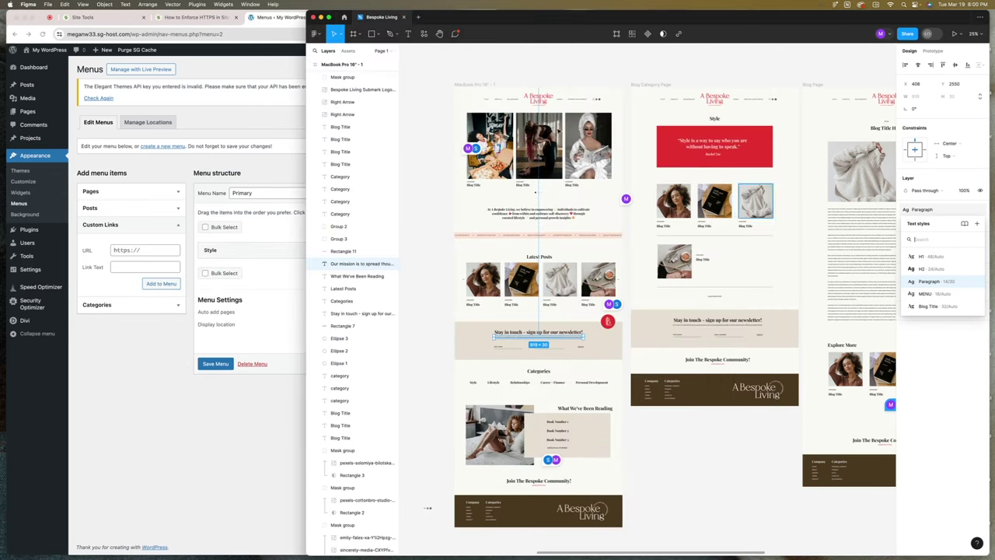
{"action": "left_click", "coordinate": [457, 74]}
{"action": "scroll", "coordinate": [457, 74], "scroll_direction": "up", "scroll_amount": 10}
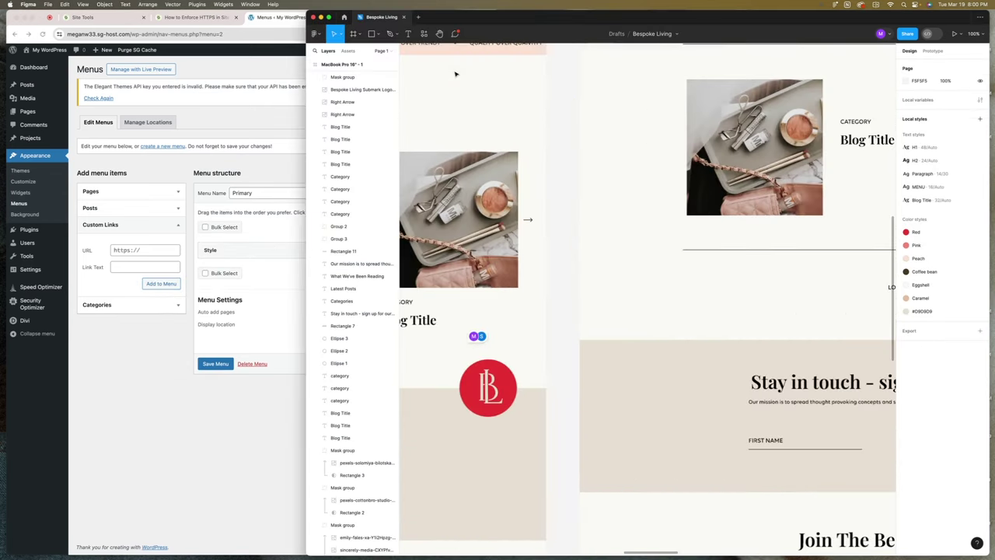
{"action": "scroll", "coordinate": [457, 73], "scroll_direction": "up", "scroll_amount": 10}
{"action": "scroll", "coordinate": [456, 74], "scroll_direction": "left", "scroll_amount": 3}
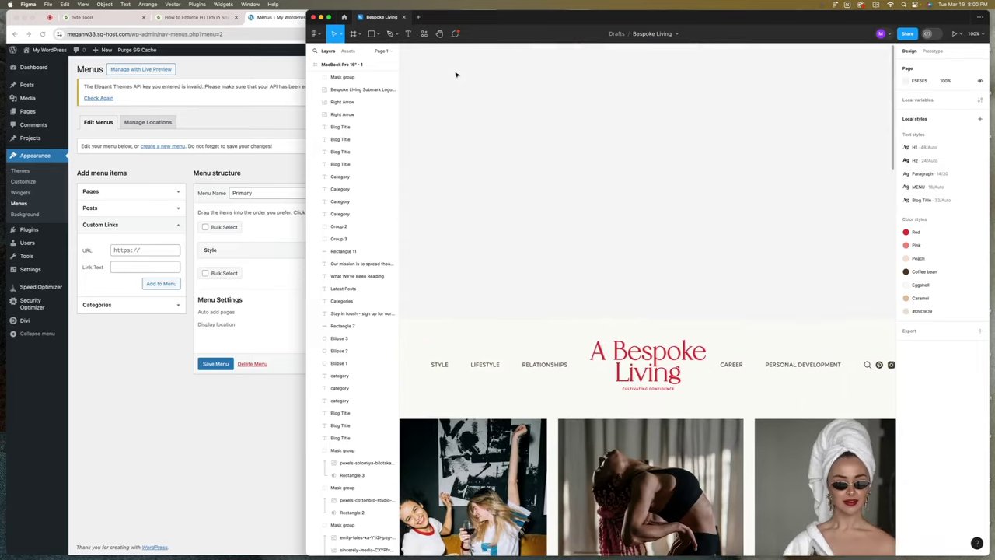
{"action": "double_click", "coordinate": [510, 256]}
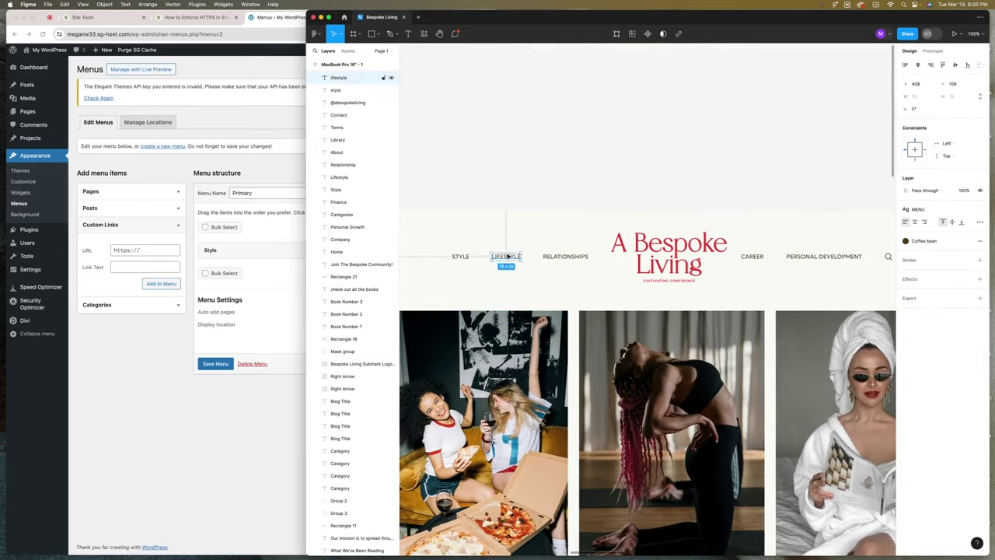
Add # custom links for lifestyle and the other nav labels through personal development.
{"action": "left_click", "coordinate": [235, 227]}
{"action": "left_click", "coordinate": [153, 249]}
{"action": "type", "text": "#"}
{"action": "left_click", "coordinate": [156, 265]}
{"action": "type", "text": "lifestyle"}
{"action": "left_click", "coordinate": [160, 284]}
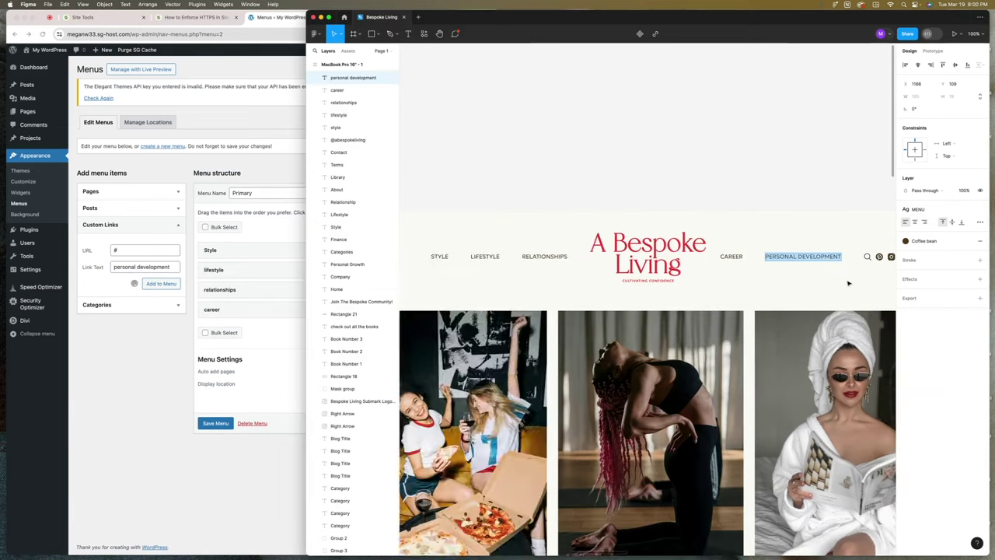
{"action": "scroll", "coordinate": [848, 283], "scroll_direction": "right", "scroll_amount": 5}
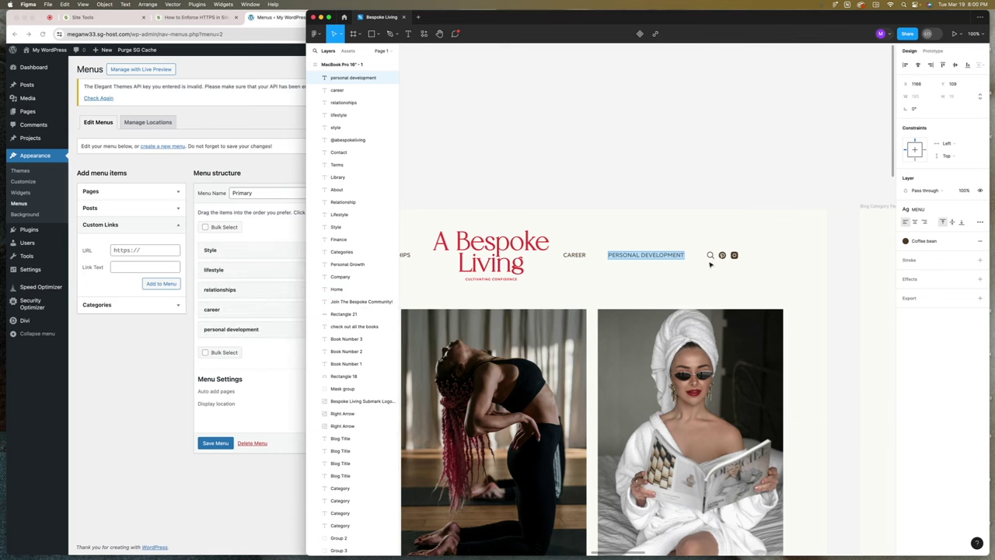
{"action": "key", "text": "Escape"}
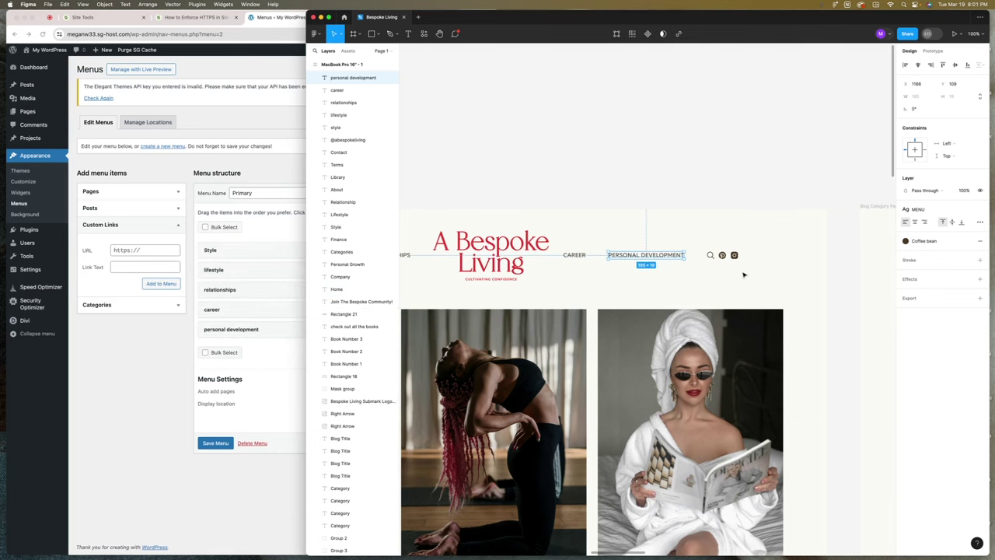
{"action": "left_click", "coordinate": [91, 348]}
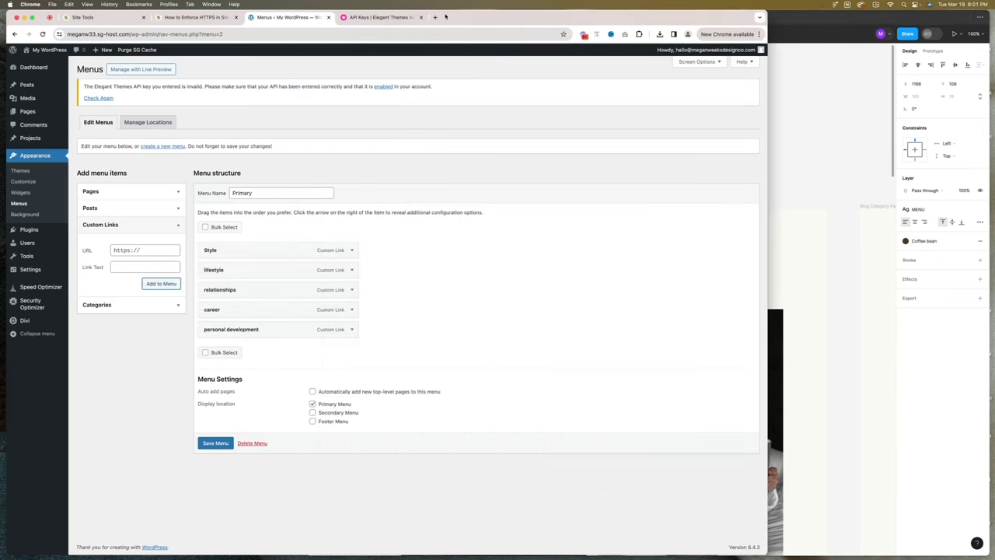
Load meganweeksdesignco.com in a new browser tab.
{"action": "left_click", "coordinate": [434, 16]}
{"action": "type", "text": "meganweeksdesignco.com"}
{"action": "key", "text": "Return"}
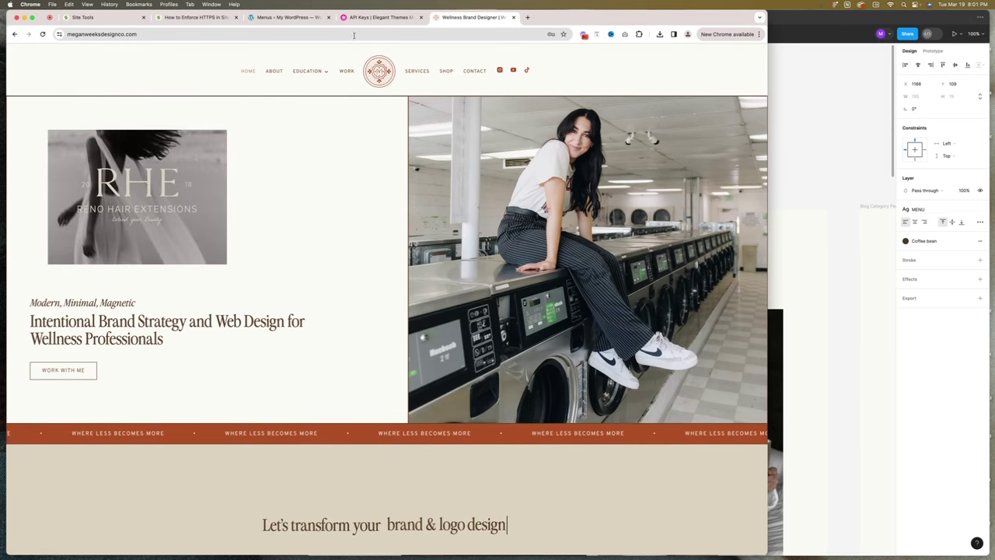
Save the Primary menu and view the live site's header links.
{"action": "left_click", "coordinate": [288, 21]}
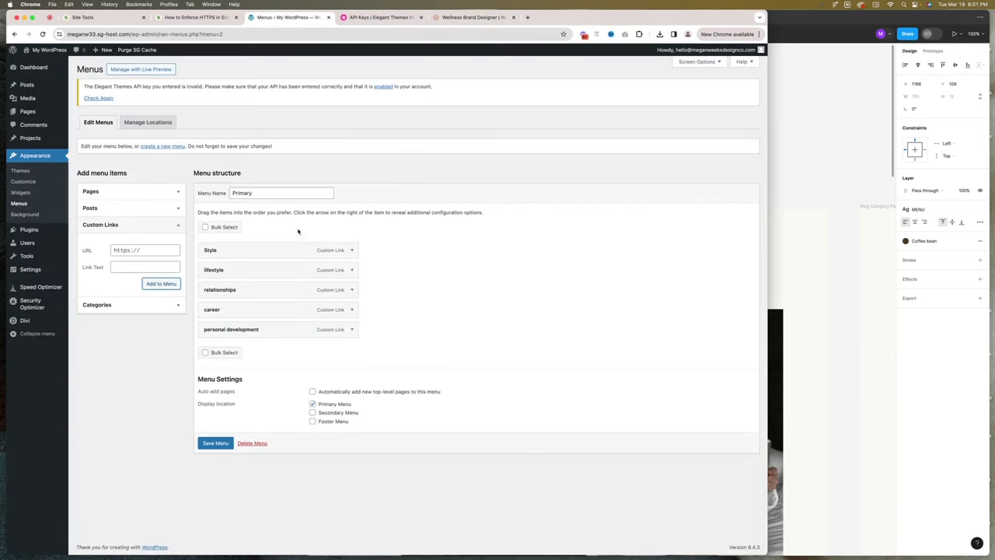
{"action": "left_click", "coordinate": [220, 445]}
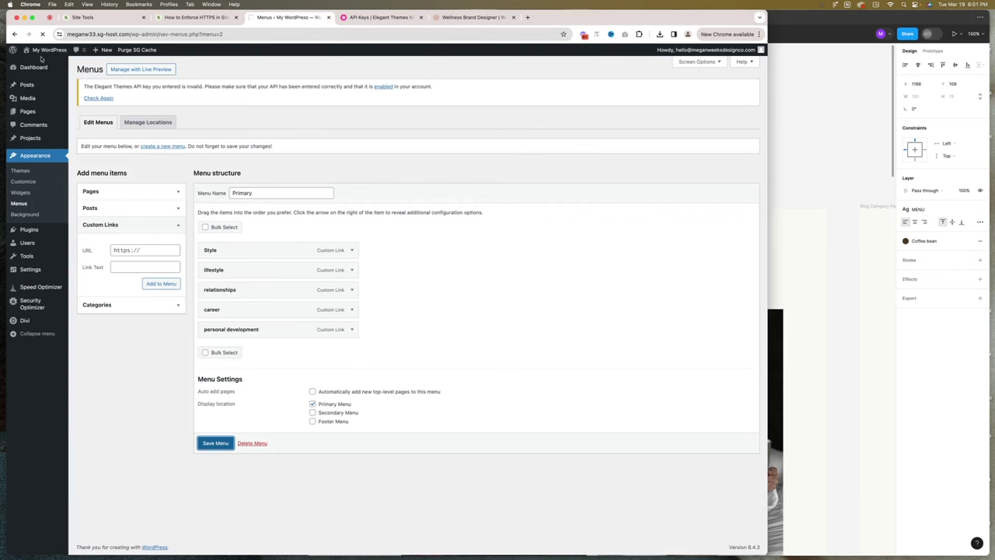
{"action": "mouse_move", "coordinate": [41, 52]}
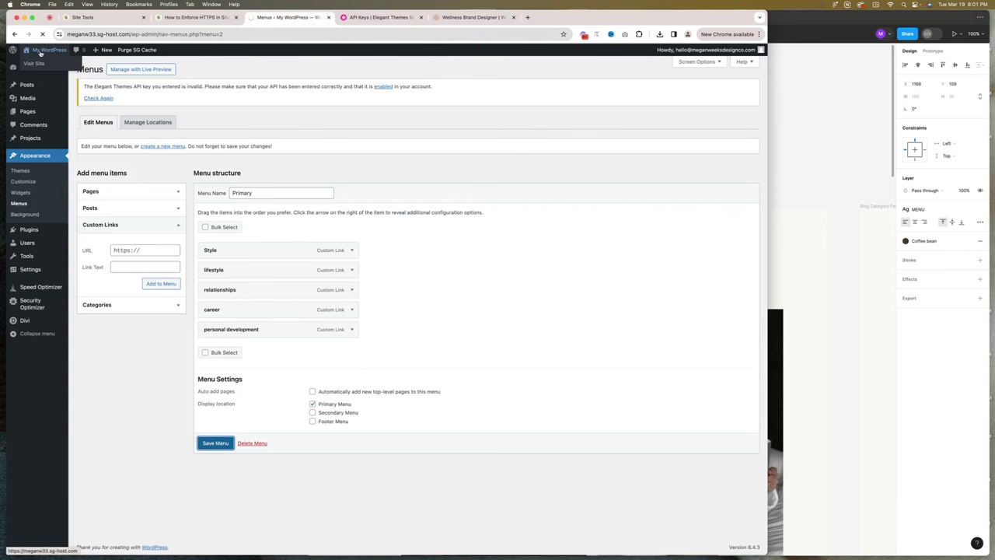
{"action": "left_click", "coordinate": [43, 63]}
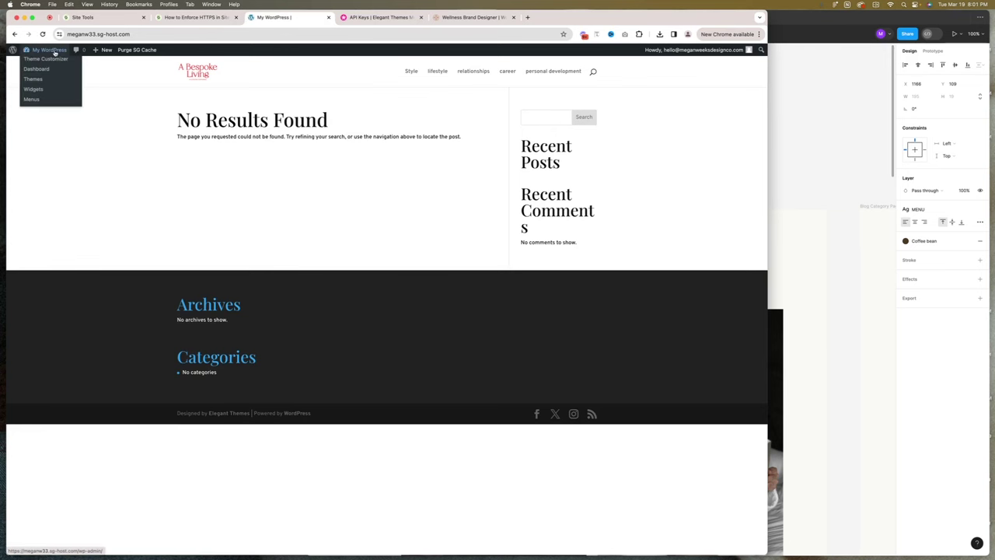
Switch Divi's Header Format to the Centered Inline Logo style, checking it against the Figma design.
{"action": "left_click", "coordinate": [51, 60]}
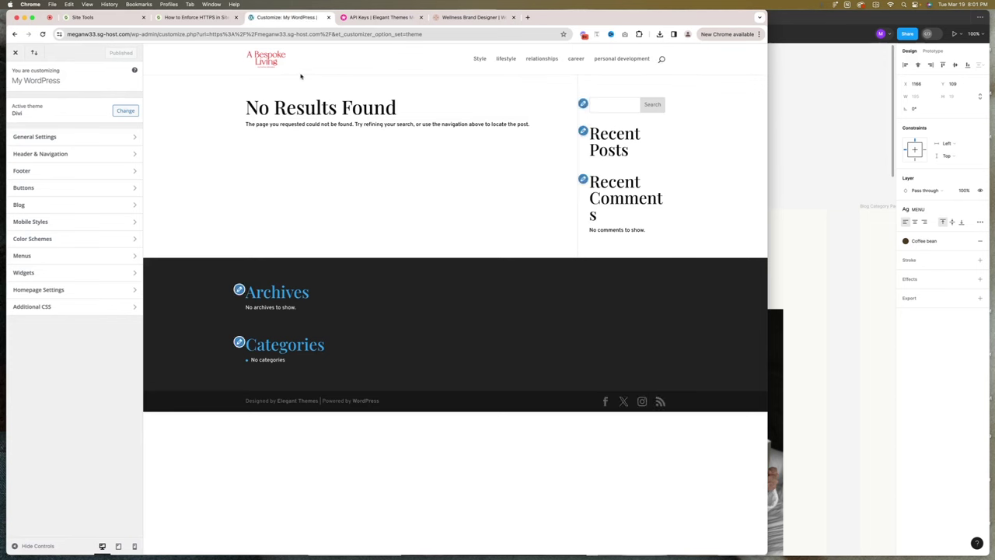
{"action": "left_click", "coordinate": [56, 155]}
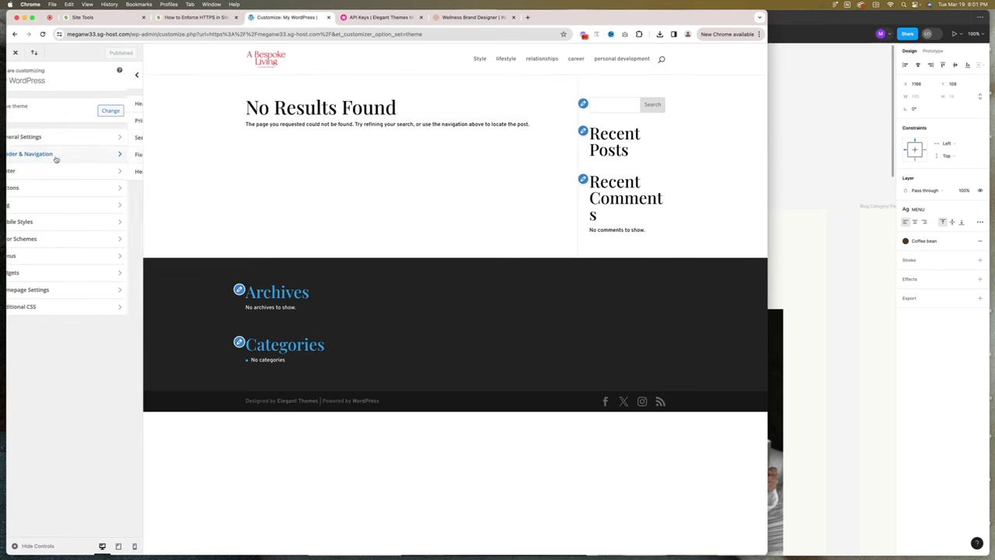
{"action": "left_click", "coordinate": [41, 103]}
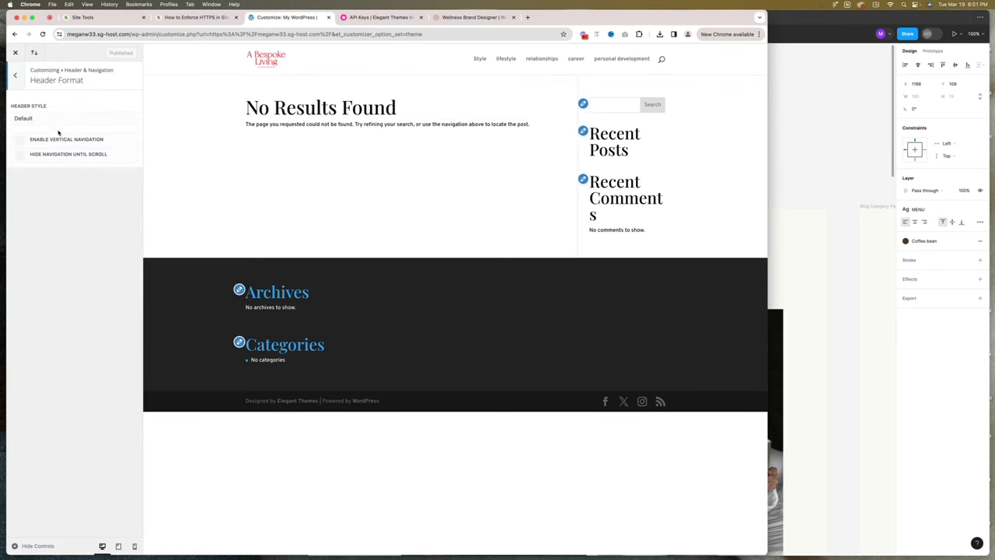
{"action": "left_click", "coordinate": [34, 115]}
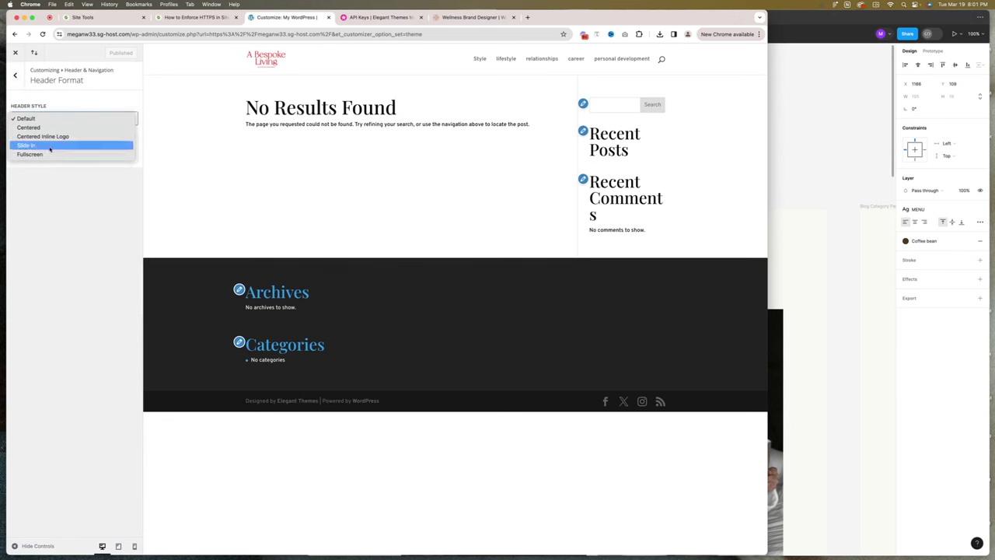
{"action": "left_click", "coordinate": [54, 137]}
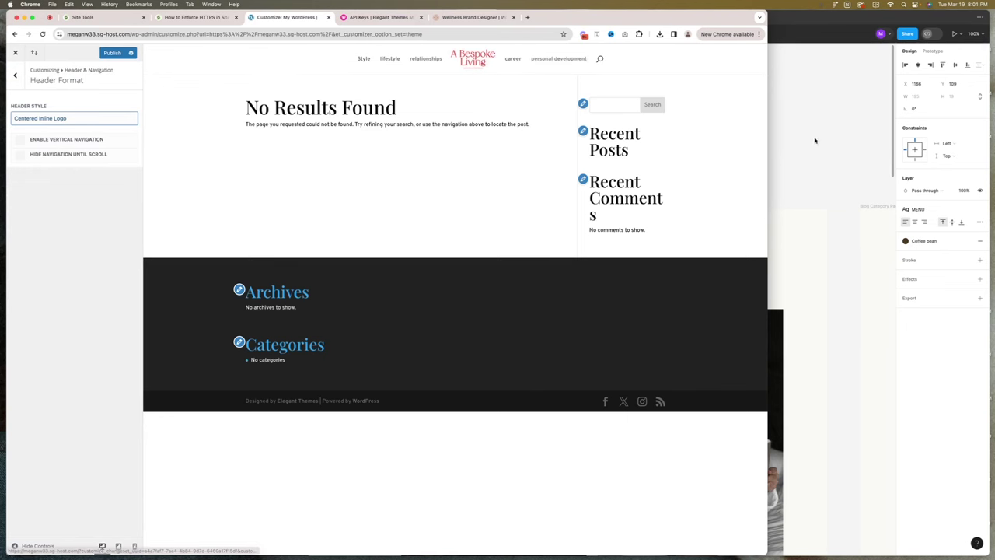
{"action": "key", "text": "super+Tab"}
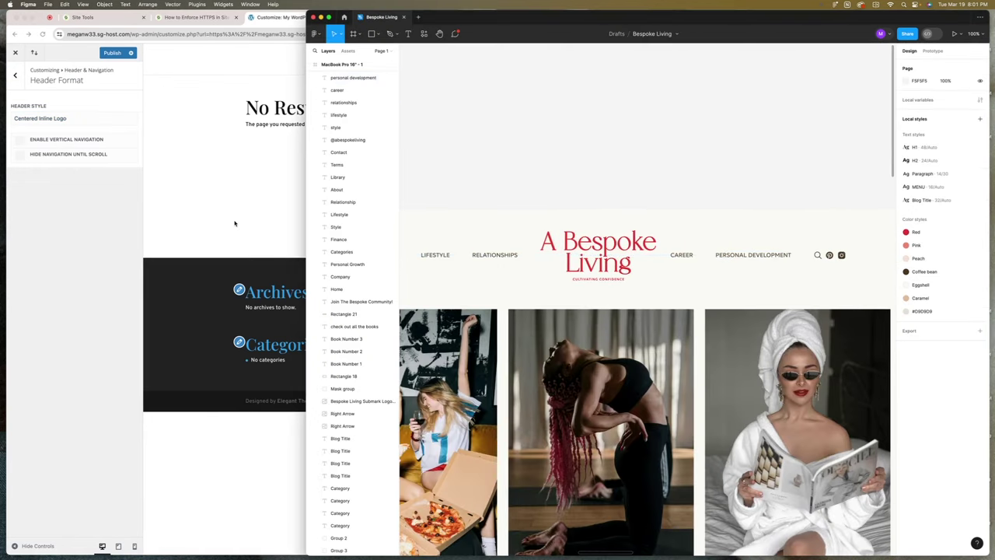
{"action": "key", "text": "super+Tab"}
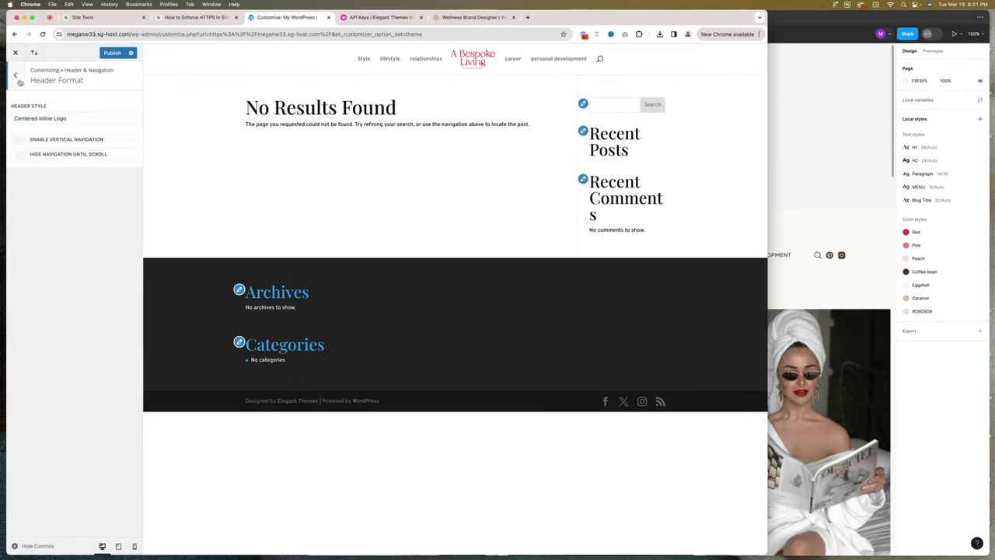
{"action": "left_click", "coordinate": [15, 76]}
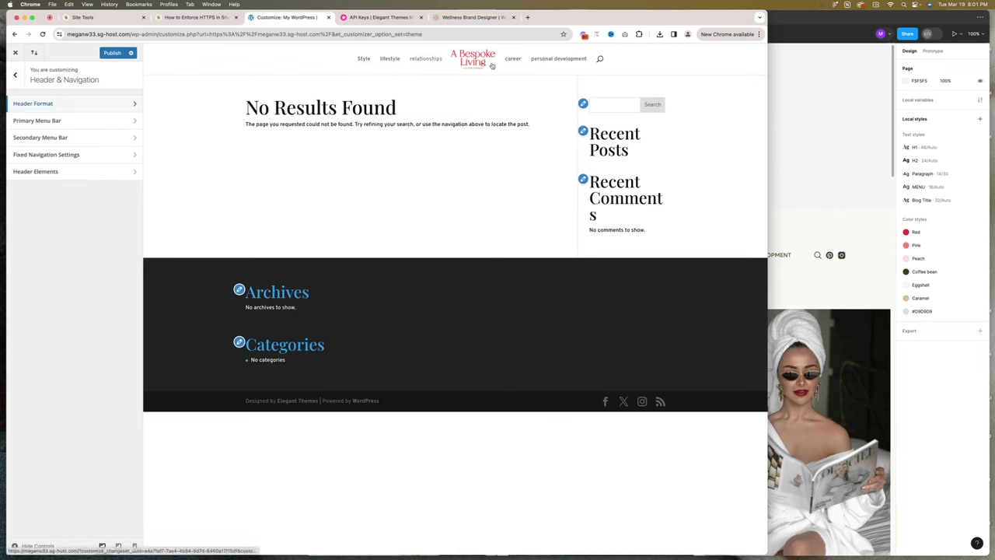
{"action": "left_click", "coordinate": [31, 121]}
Make the primary menu bar full width with height 140, logo max height 64, uppercase links.
{"action": "left_click", "coordinate": [20, 103]}
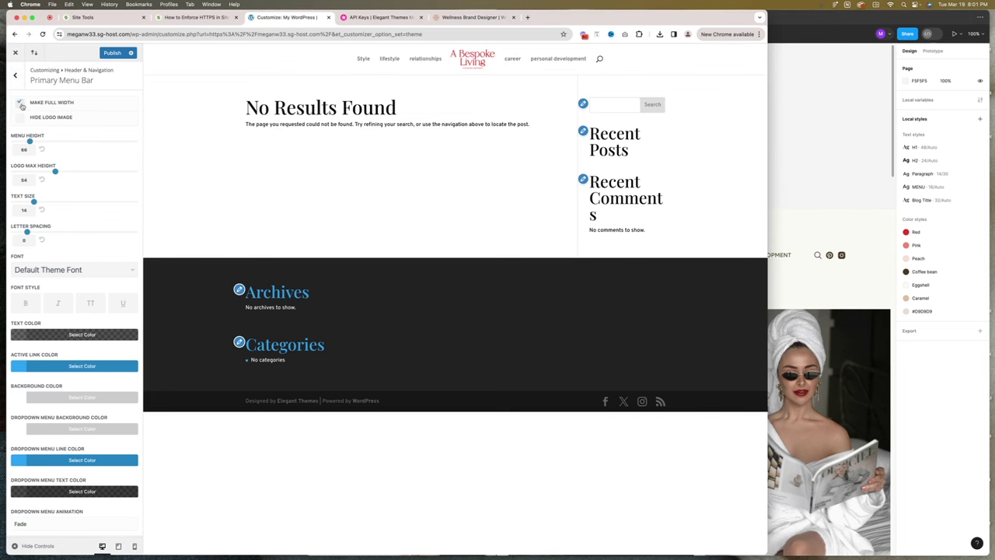
{"action": "left_click_drag", "start_coordinate": [29, 141], "coordinate": [63, 143]}
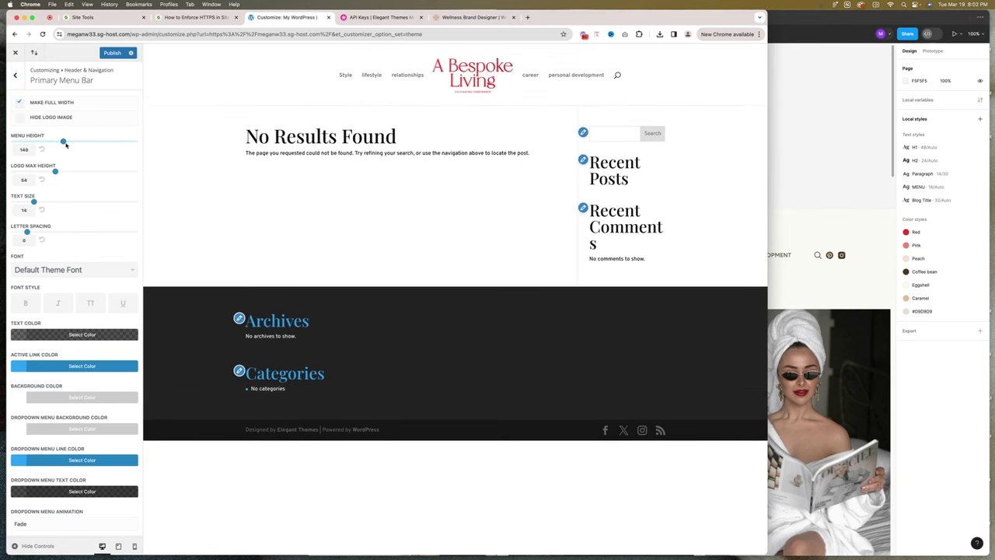
{"action": "mouse_move", "coordinate": [54, 171]}
{"action": "left_mouse_down"}
{"action": "mouse_move", "coordinate": [86, 171]}
{"action": "mouse_move", "coordinate": [72, 172]}
{"action": "left_mouse_up"}
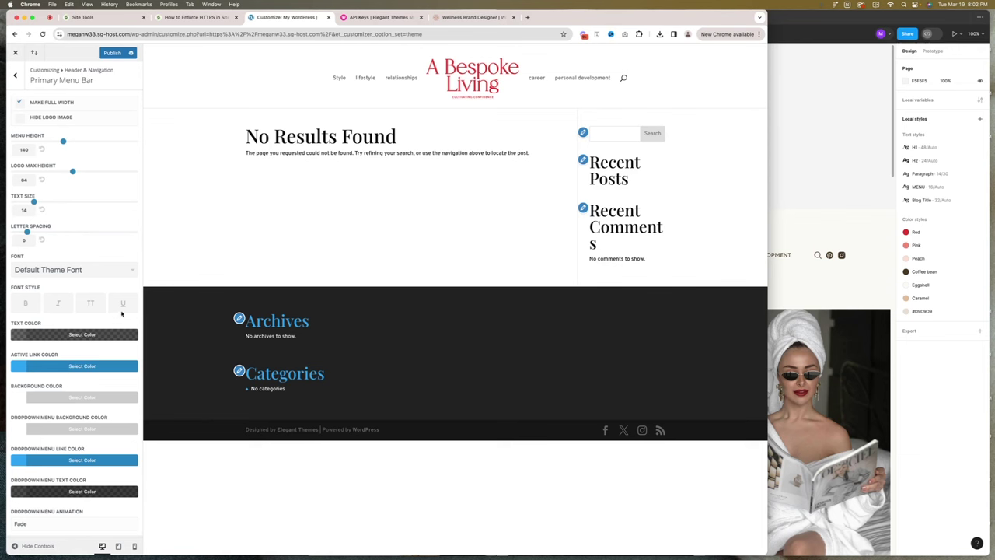
{"action": "left_click", "coordinate": [90, 304]}
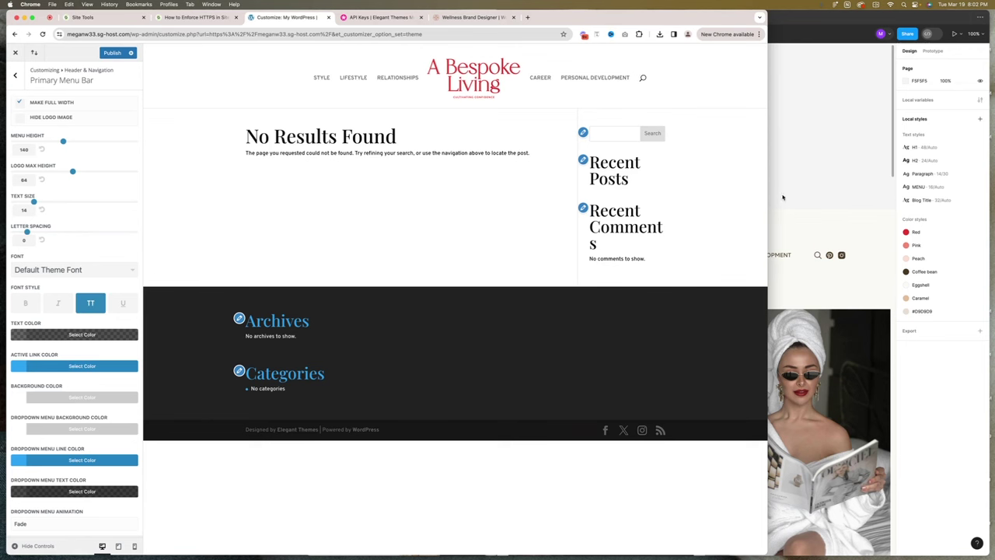
Match the Figma nav style by setting menu text size 14 and letter spacing 0.
{"action": "left_click", "coordinate": [770, 199]}
{"action": "left_click", "coordinate": [754, 255]}
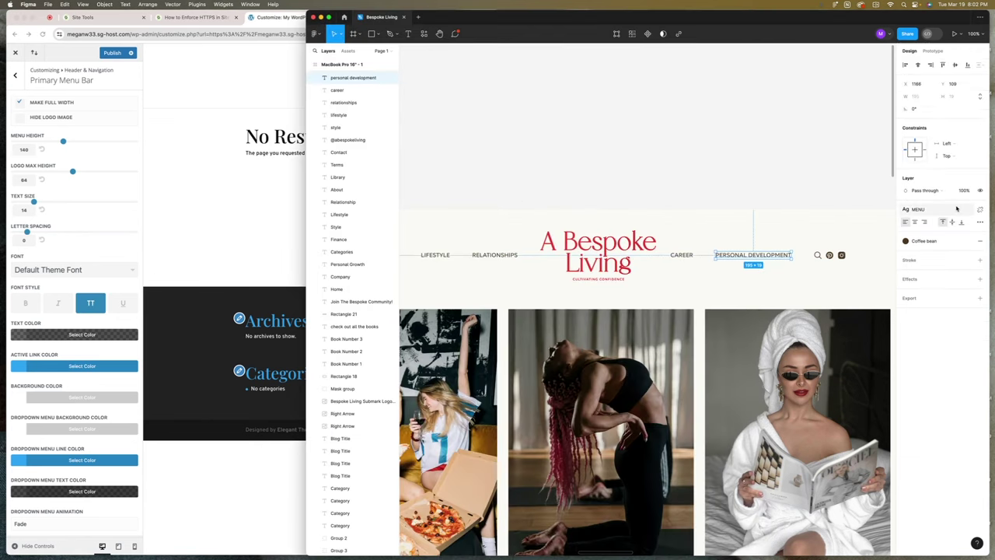
{"action": "left_click", "coordinate": [956, 209]}
{"action": "left_click", "coordinate": [689, 160]}
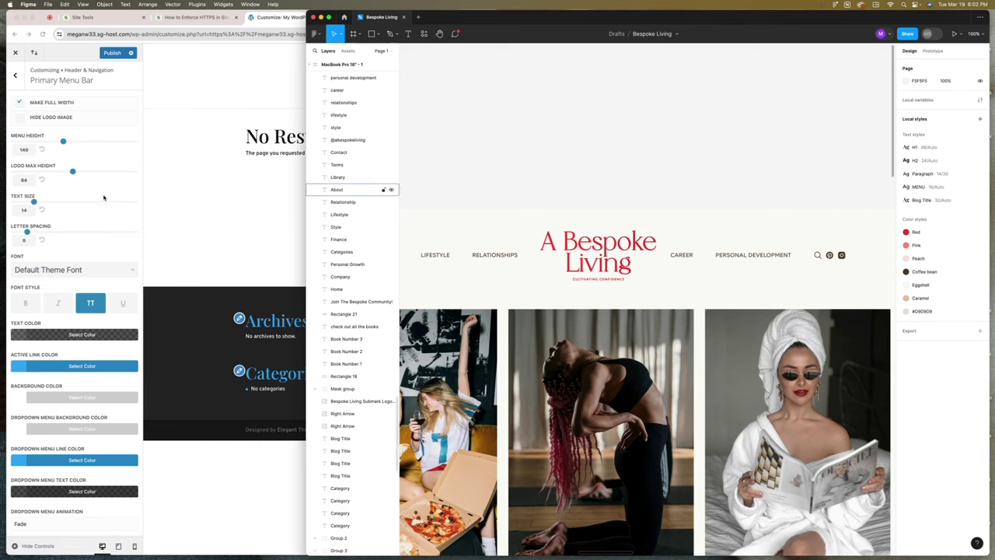
{"action": "left_click", "coordinate": [33, 203]}
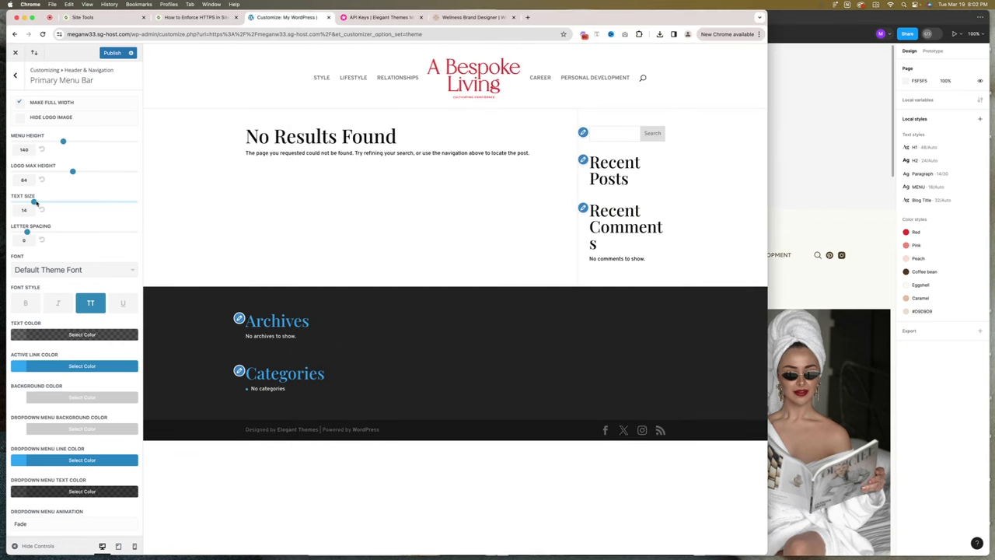
{"action": "mouse_move", "coordinate": [40, 203]}
{"action": "left_mouse_down"}
{"action": "mouse_move", "coordinate": [54, 202]}
{"action": "mouse_move", "coordinate": [35, 203]}
{"action": "left_mouse_up"}
{"action": "left_click_drag", "start_coordinate": [32, 234], "coordinate": [43, 233]}
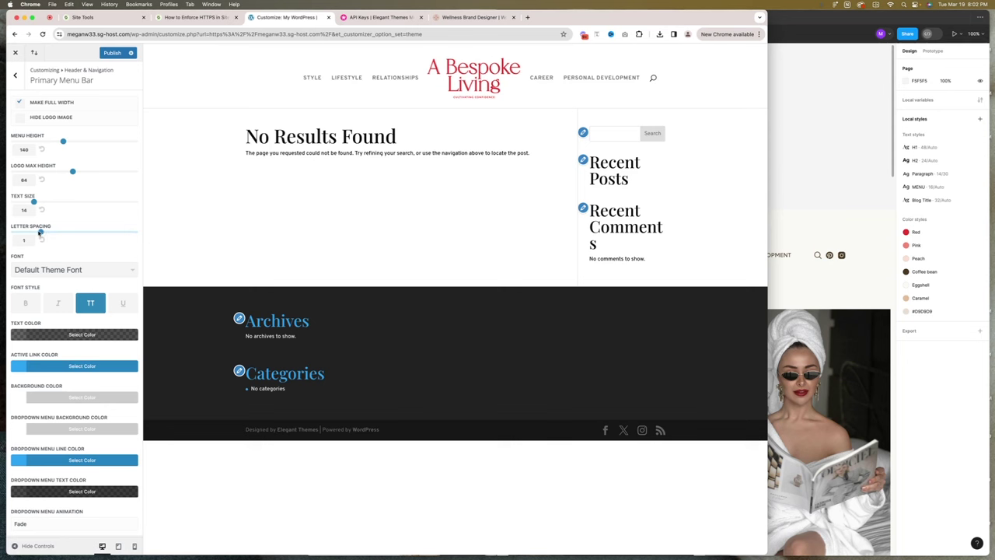
{"action": "left_click_drag", "start_coordinate": [32, 231], "coordinate": [33, 232]}
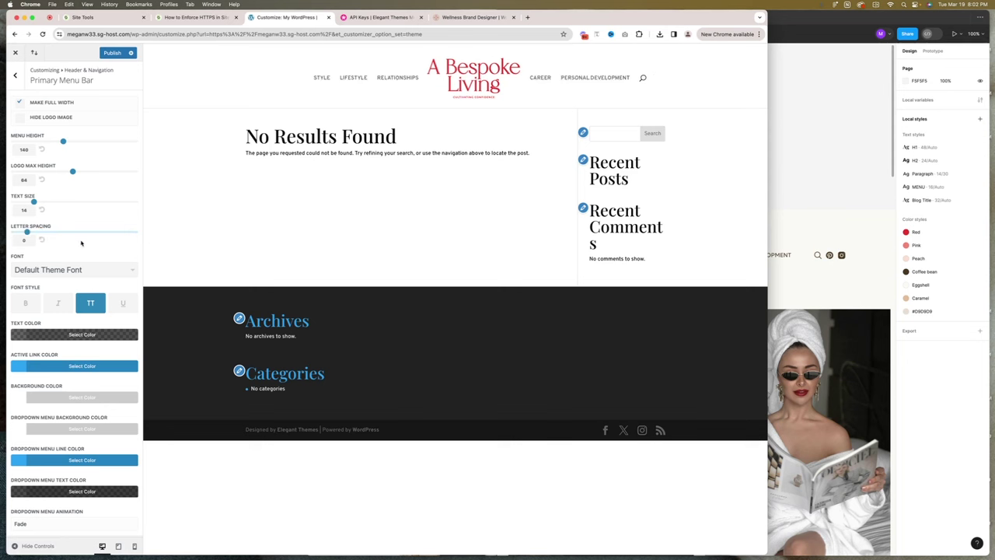
{"action": "left_click", "coordinate": [28, 336]}
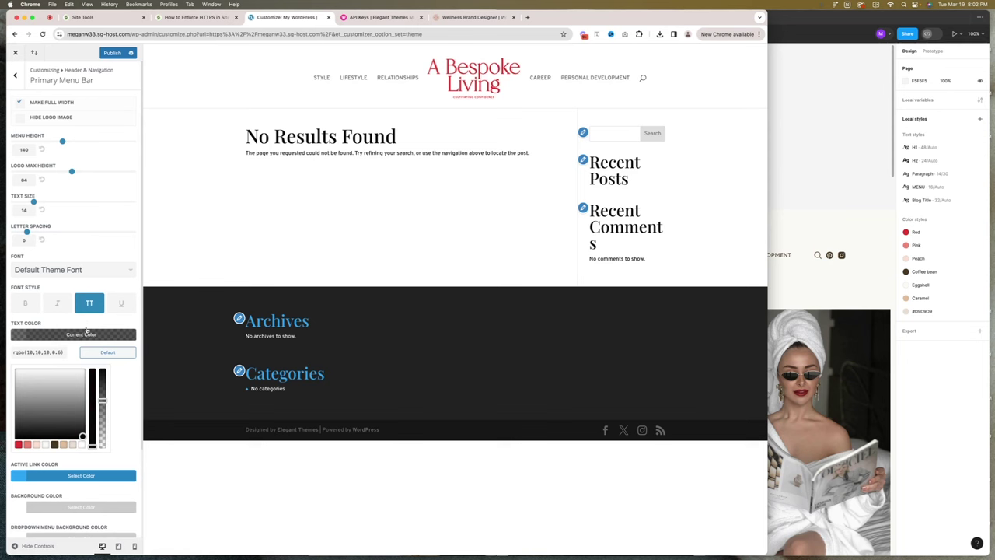
Make the menu text solid black and the active link colour red.
{"action": "left_click_drag", "start_coordinate": [102, 398], "coordinate": [104, 355]}
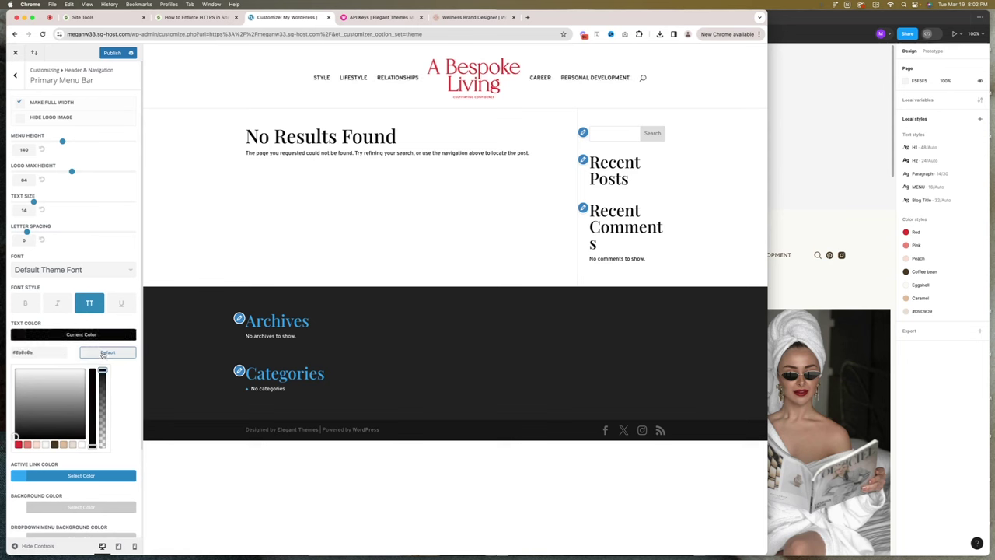
{"action": "left_click", "coordinate": [91, 336]}
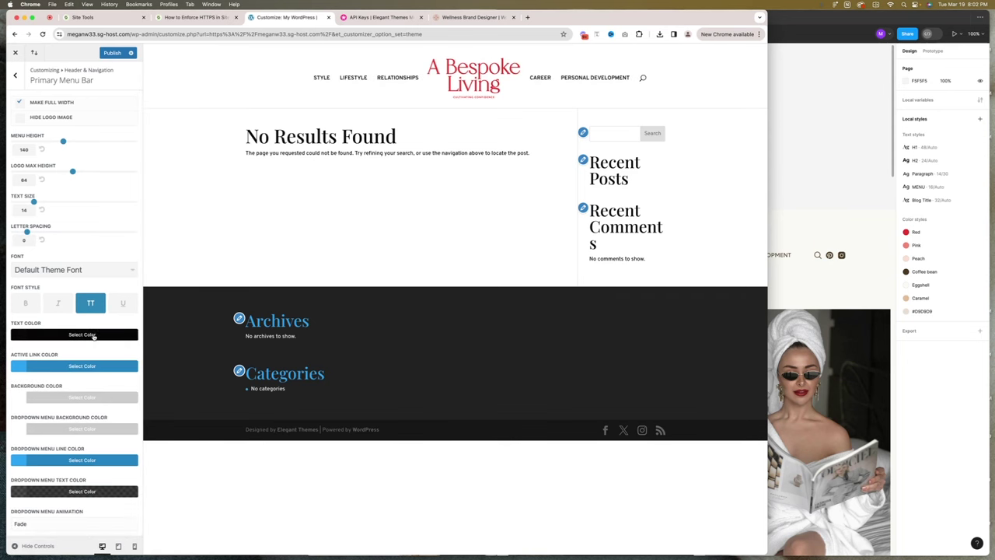
{"action": "left_click", "coordinate": [31, 362]}
{"action": "left_click", "coordinate": [21, 476]}
{"action": "left_click", "coordinate": [78, 366]}
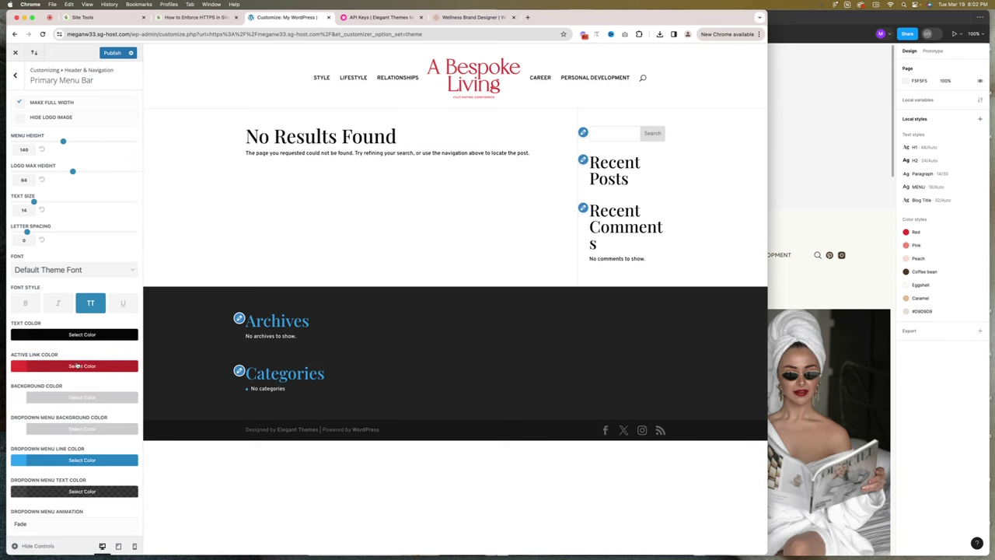
Set the dropdown menu line colour to red and keep Fade as the dropdown animation.
{"action": "left_click", "coordinate": [35, 461]}
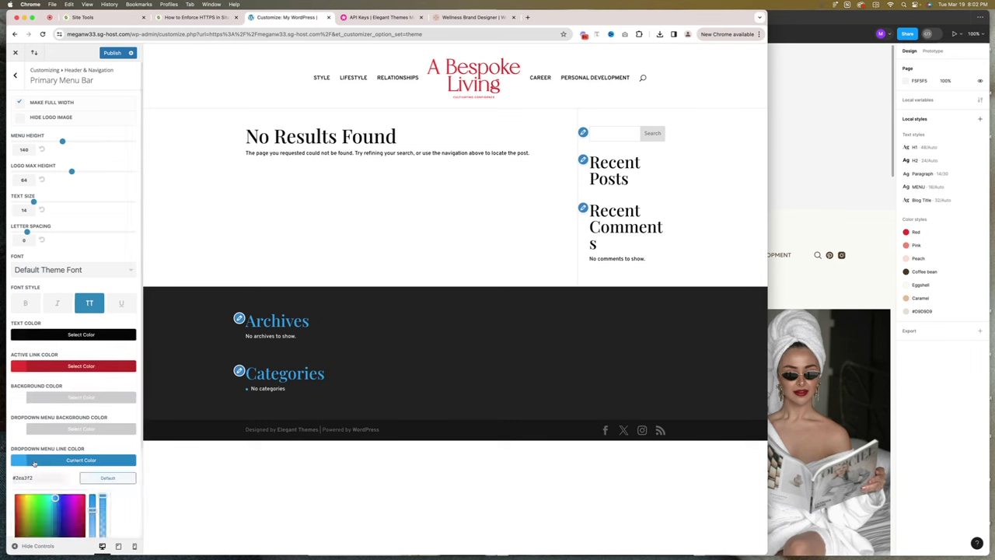
{"action": "scroll", "coordinate": [34, 464], "scroll_direction": "down", "scroll_amount": 3}
{"action": "left_click", "coordinate": [18, 462]}
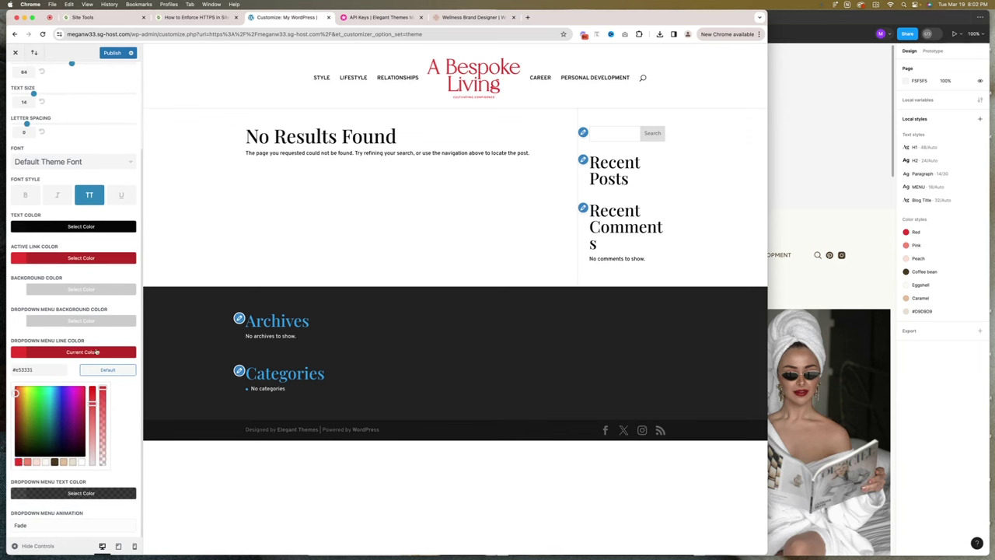
{"action": "left_click", "coordinate": [102, 352]}
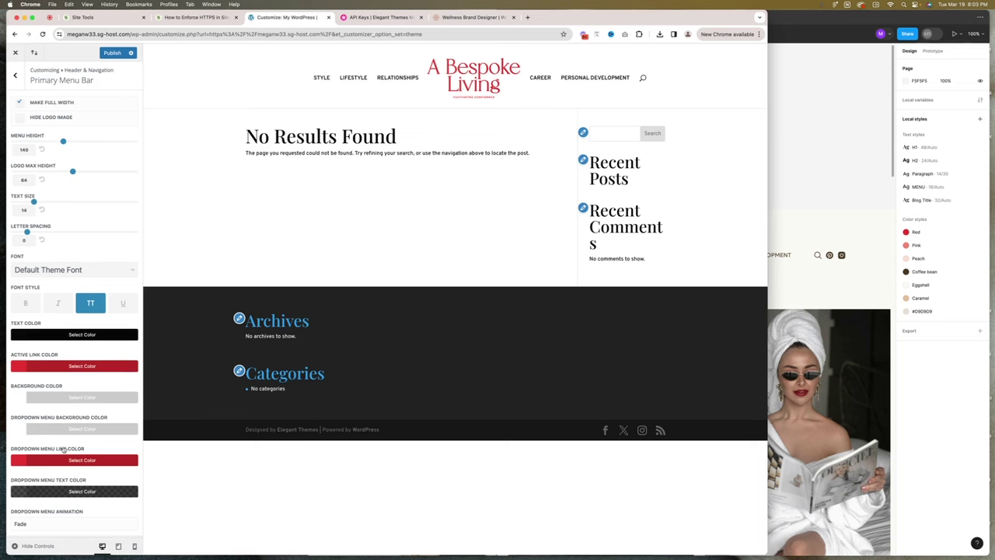
{"action": "left_click", "coordinate": [50, 523]}
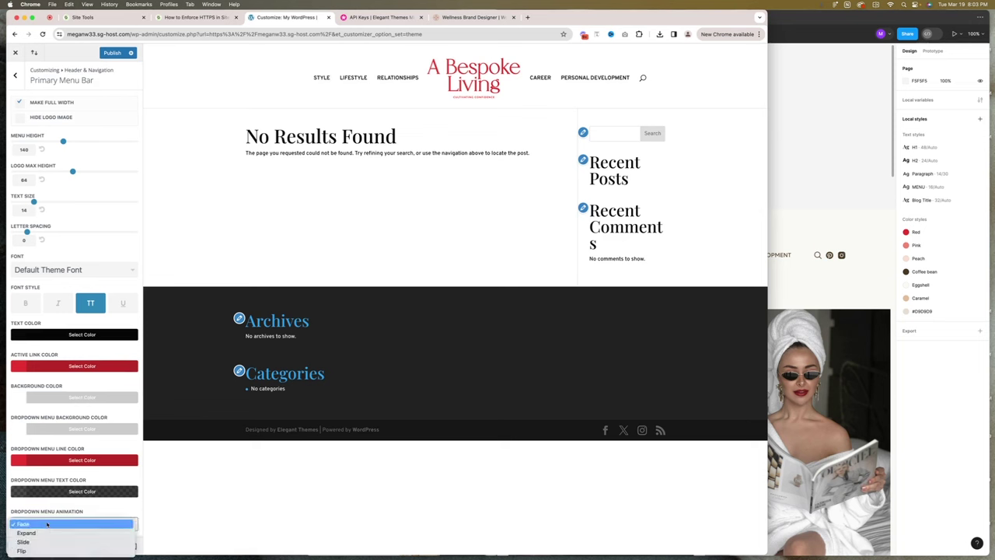
{"action": "left_click", "coordinate": [45, 513]}
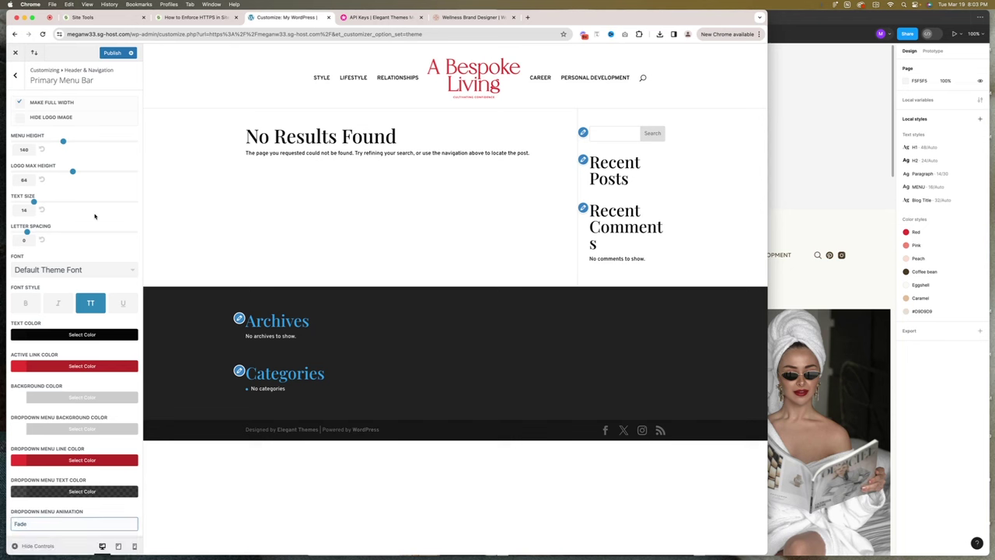
{"action": "left_click", "coordinate": [15, 74]}
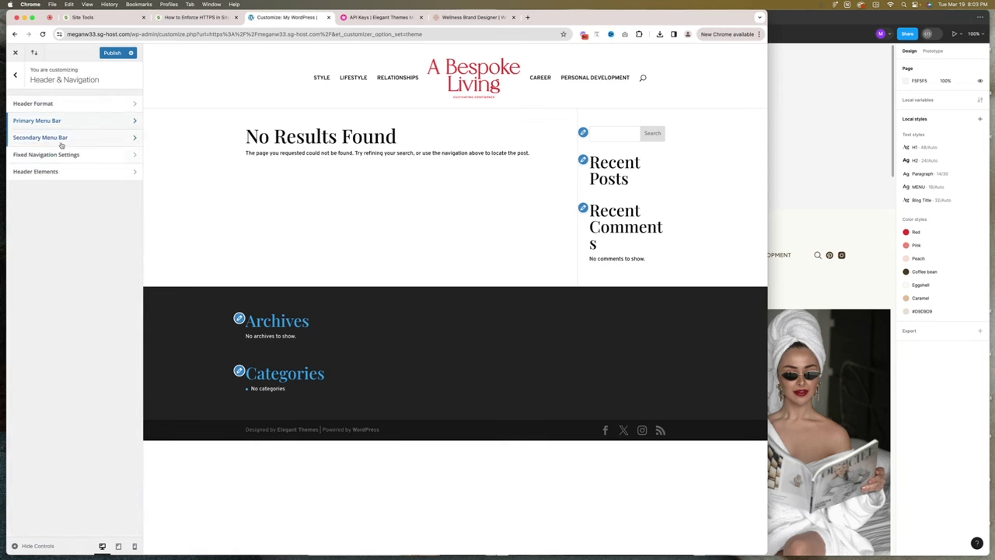
Turn off social icons in Header Elements, then publish the Customizer changes and close it.
{"action": "left_click", "coordinate": [61, 138]}
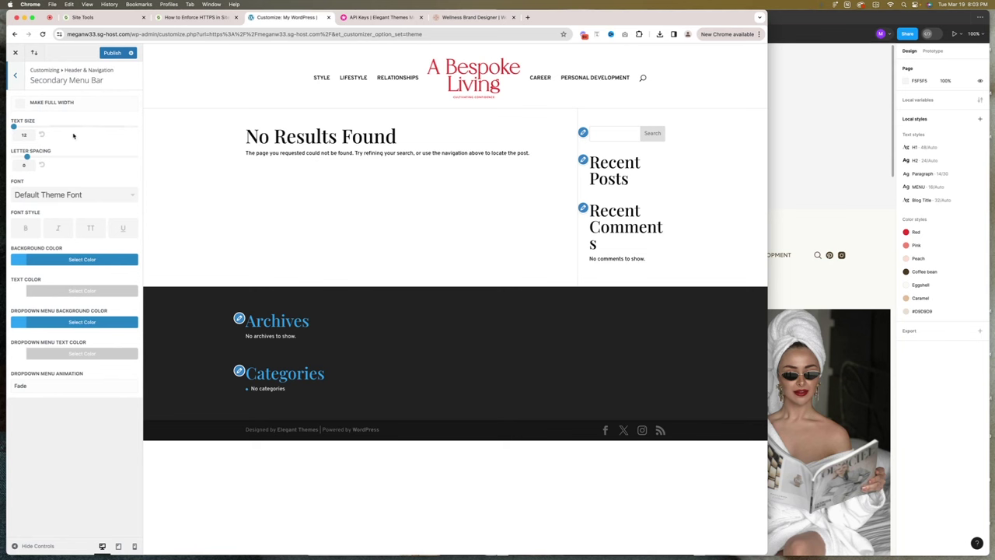
{"action": "left_click", "coordinate": [15, 75]}
{"action": "left_click", "coordinate": [53, 171]}
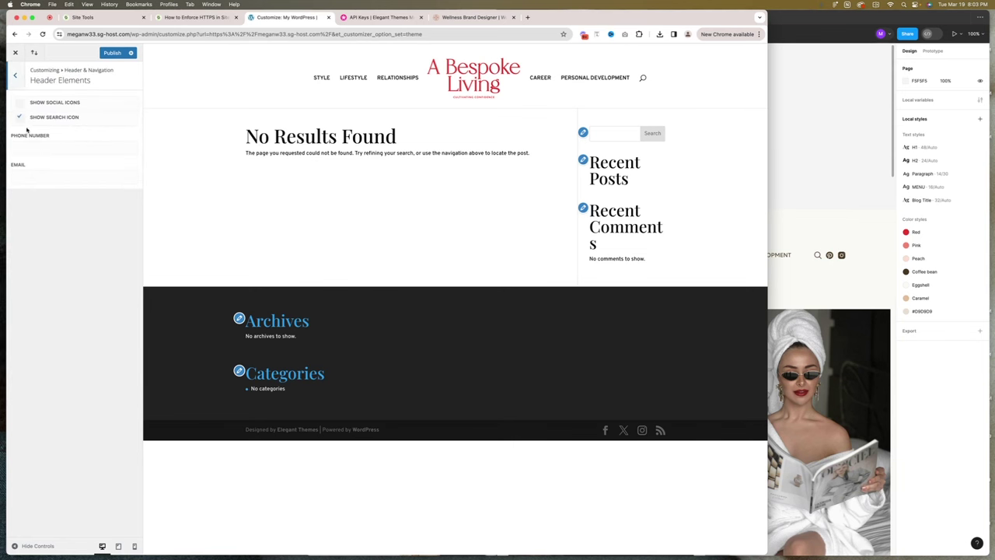
{"action": "left_click", "coordinate": [20, 104]}
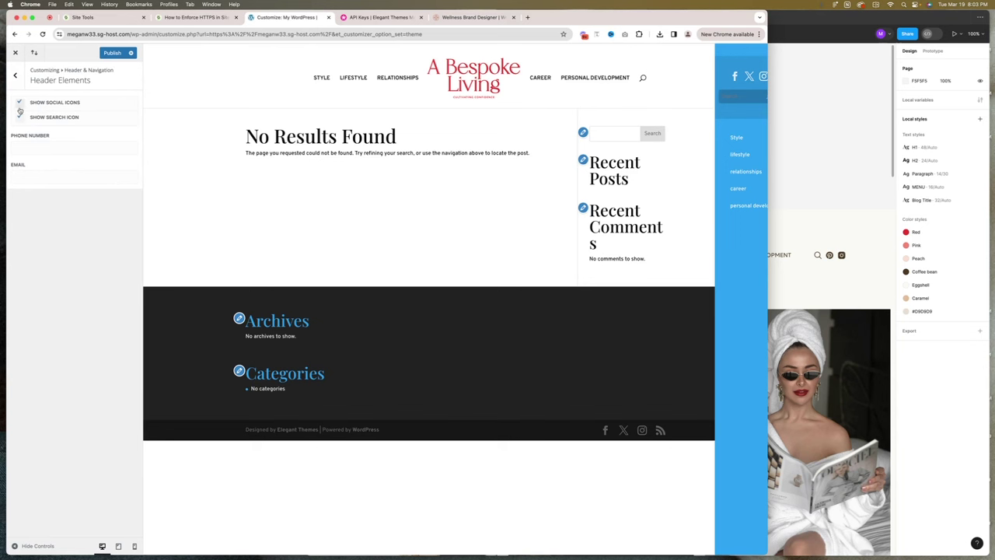
{"action": "left_click", "coordinate": [113, 55]}
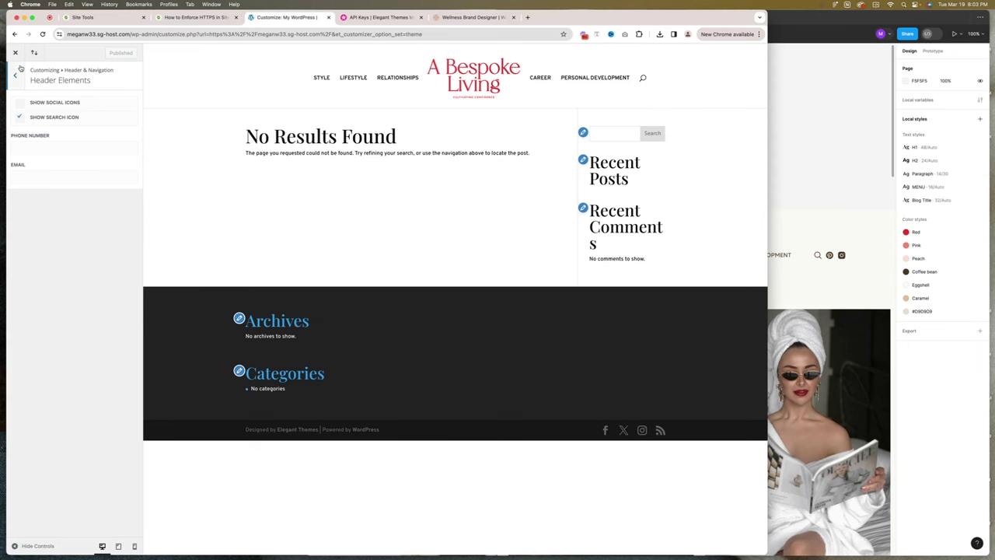
{"action": "left_click", "coordinate": [16, 54]}
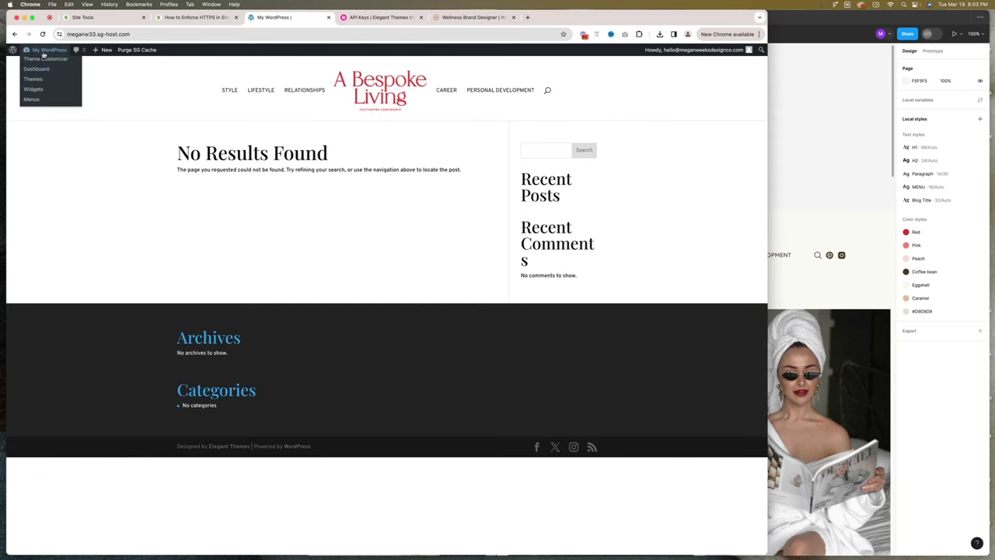
Build a Global Footer in the Divi Theme Builder, discard a first attempt, and reopen its layout.
{"action": "left_click", "coordinate": [40, 63]}
{"action": "mouse_move", "coordinate": [33, 289]}
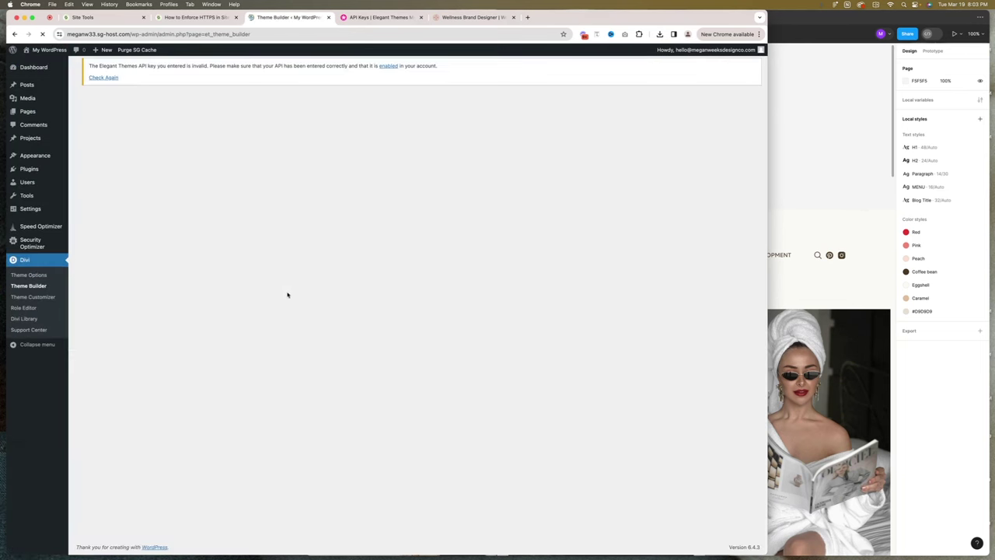
{"action": "left_click", "coordinate": [167, 227]}
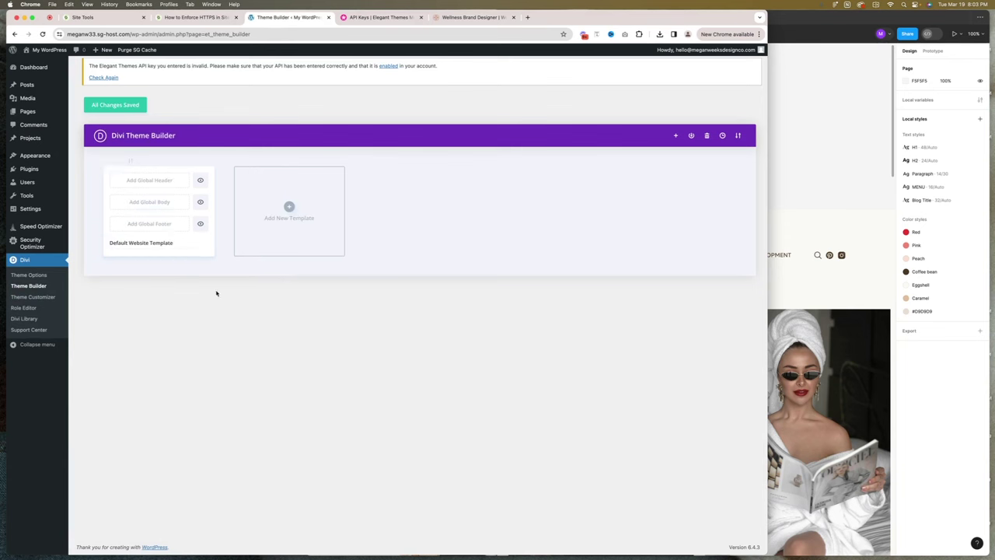
{"action": "left_click", "coordinate": [158, 227]}
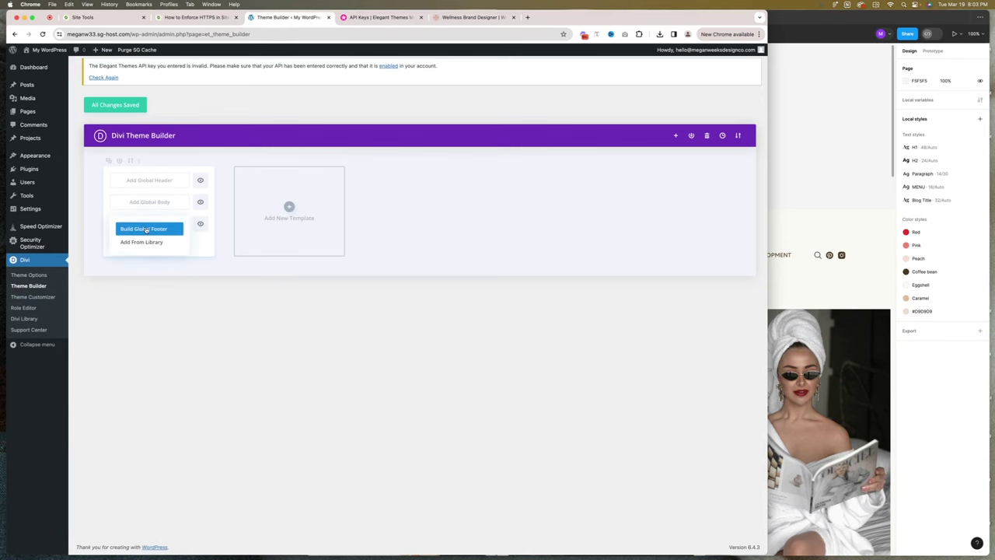
{"action": "left_click", "coordinate": [146, 229]}
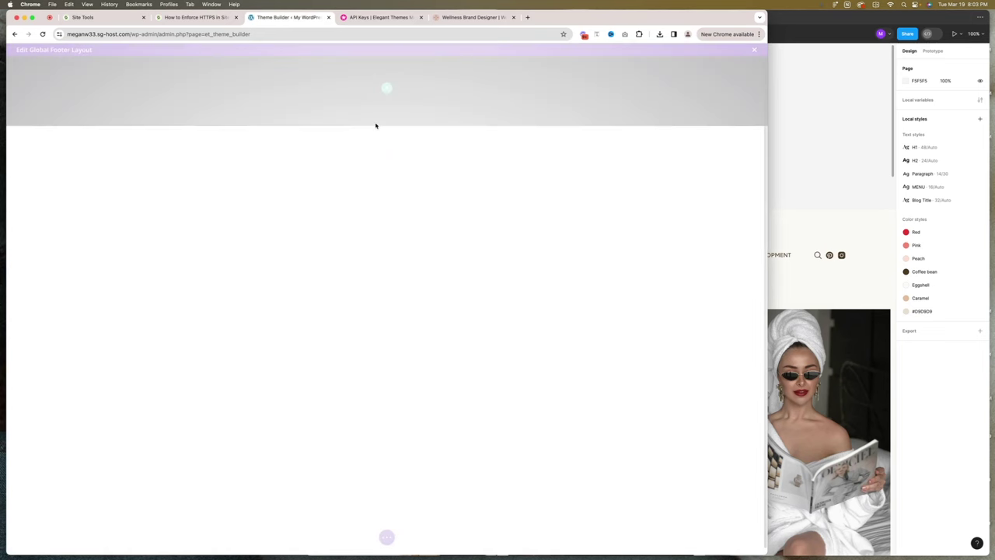
{"action": "left_click", "coordinate": [342, 407]}
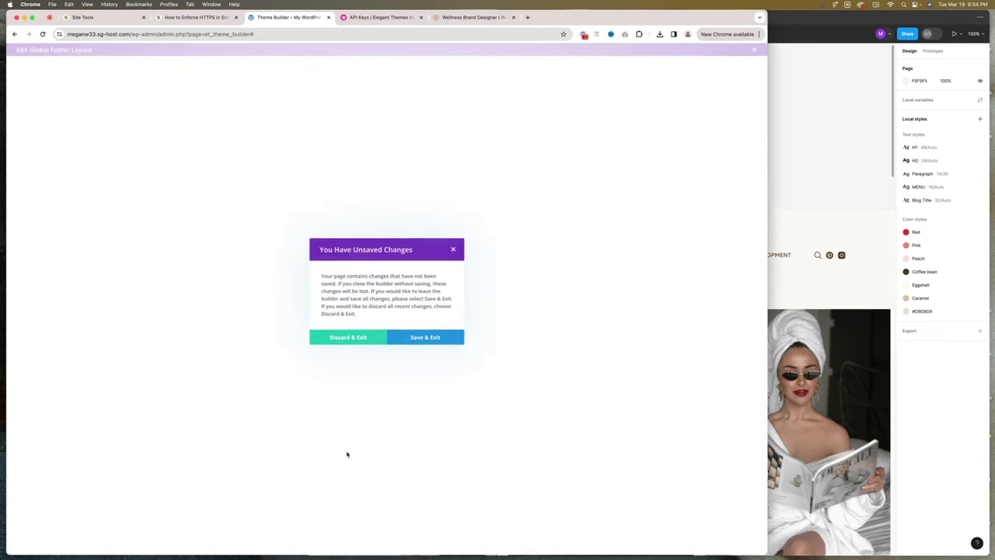
{"action": "left_click", "coordinate": [365, 339]}
{"action": "left_click", "coordinate": [124, 224]}
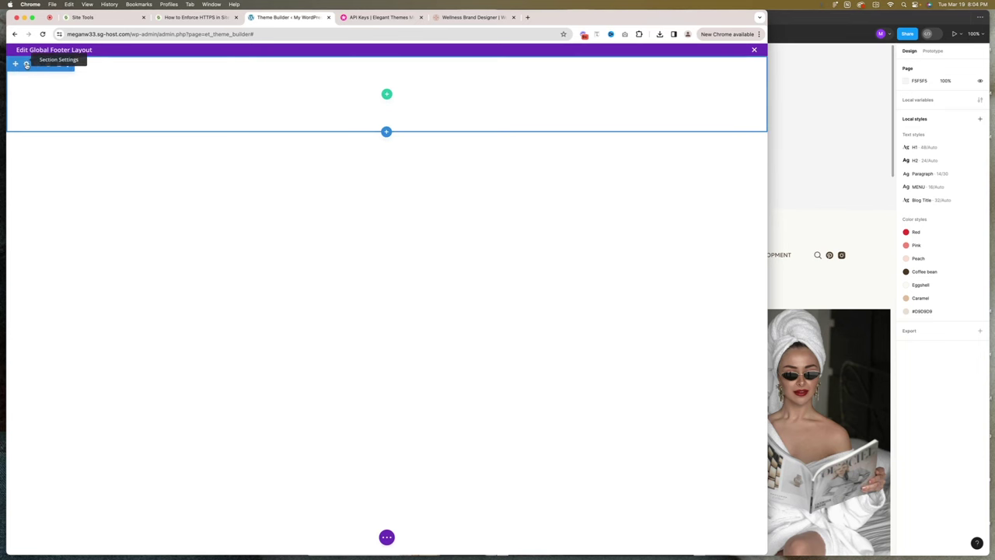
Give the footer section a coffee-bean brown background colour and save the section settings.
{"action": "left_click", "coordinate": [27, 65]}
{"action": "left_click", "coordinate": [96, 159]}
{"action": "left_click", "coordinate": [93, 196]}
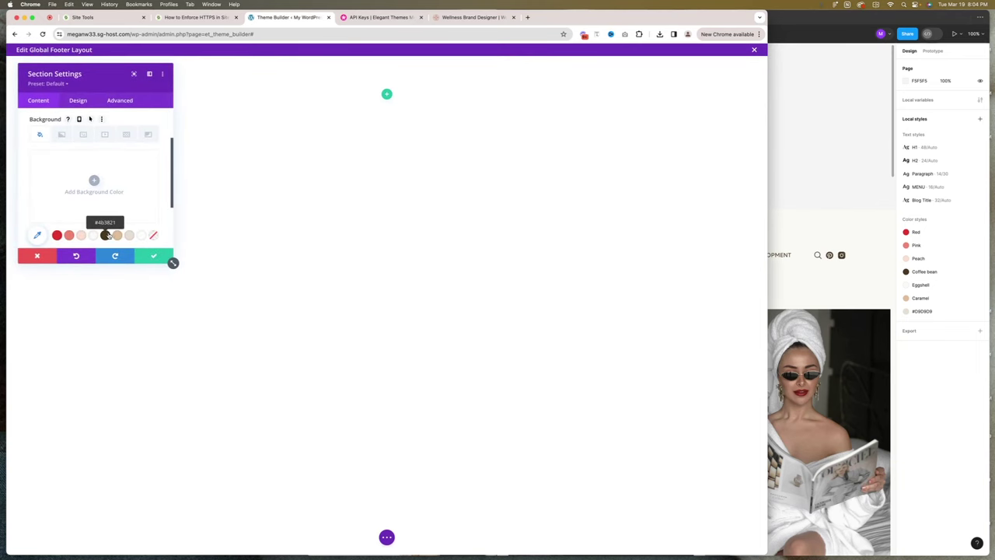
{"action": "left_click", "coordinate": [105, 234]}
{"action": "left_click", "coordinate": [152, 257]}
Compare the brown section against the full Figma footer, then insert a new row.
{"action": "left_click", "coordinate": [778, 225]}
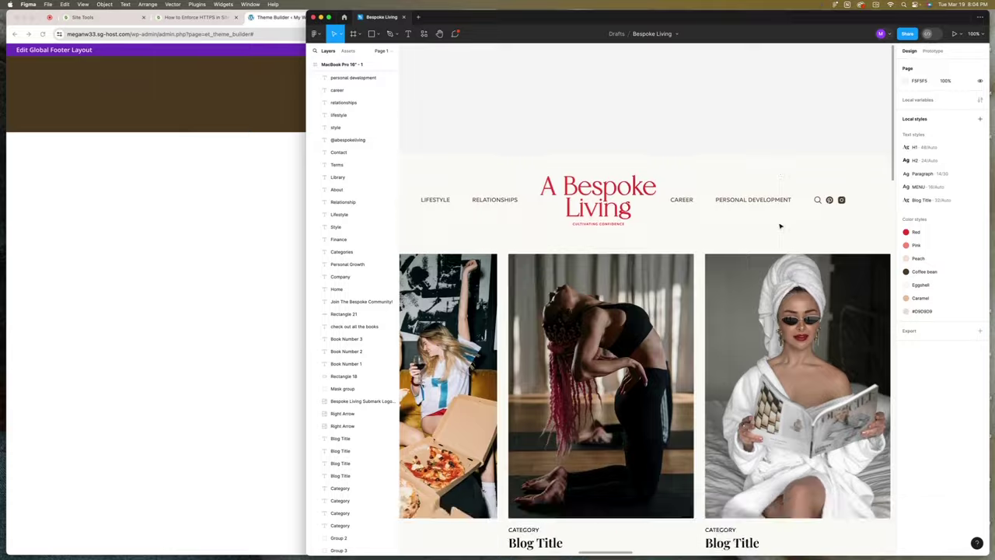
{"action": "scroll", "coordinate": [780, 225], "scroll_direction": "down", "scroll_amount": 15}
{"action": "scroll", "coordinate": [780, 226], "scroll_direction": "right", "scroll_amount": 3}
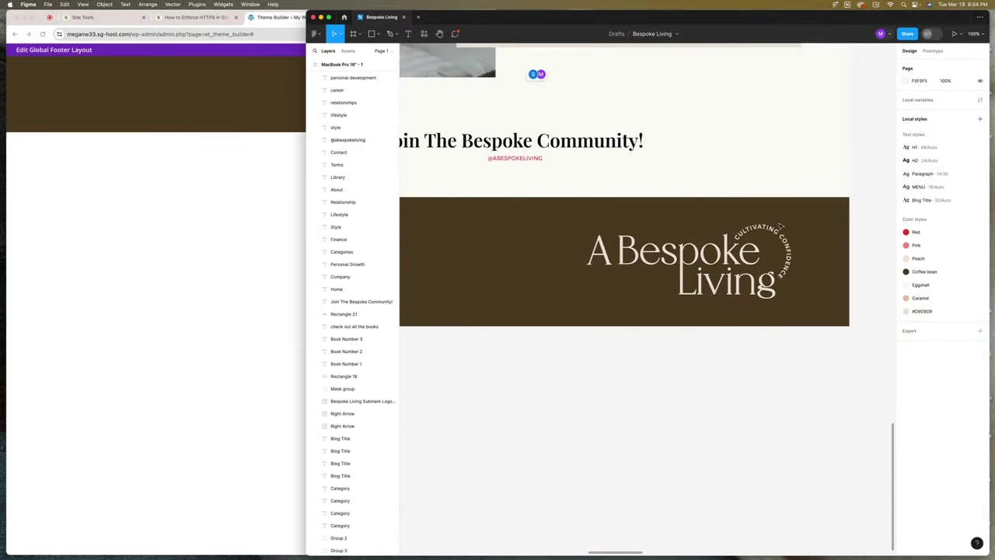
{"action": "scroll", "coordinate": [780, 225], "scroll_direction": "left", "scroll_amount": 7}
{"action": "left_click", "coordinate": [222, 220]}
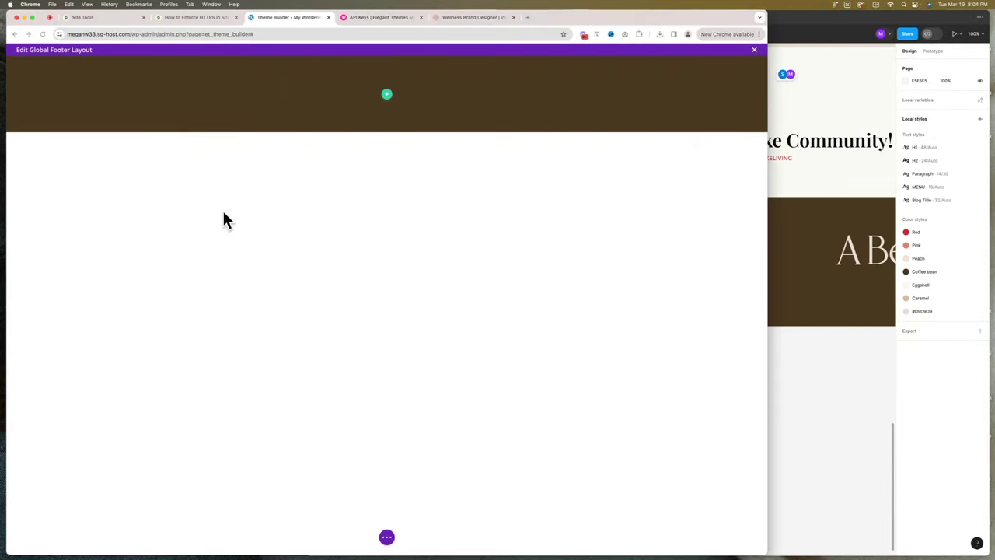
{"action": "left_click", "coordinate": [845, 270]}
{"action": "key", "text": "super+minus"}
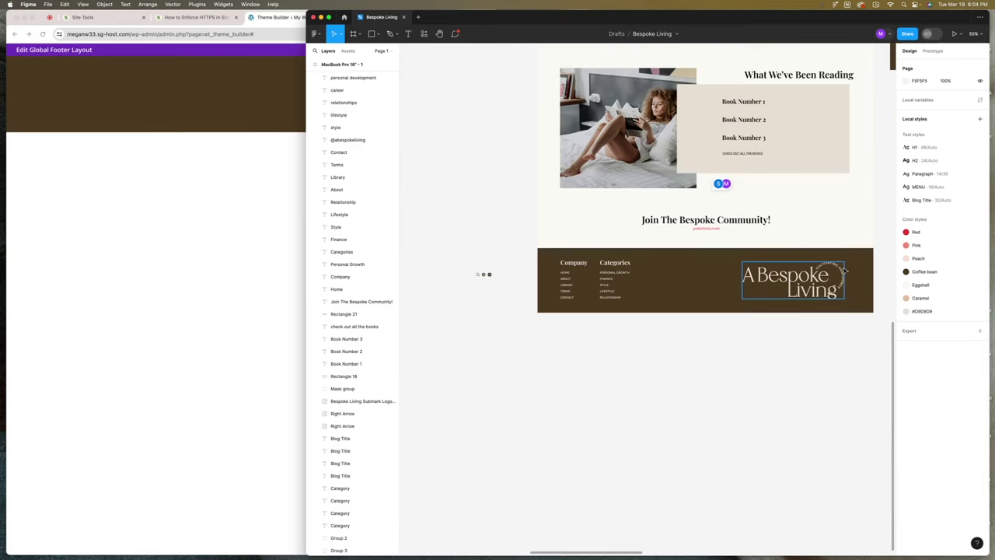
{"action": "scroll", "coordinate": [845, 270], "scroll_direction": "right", "scroll_amount": 5}
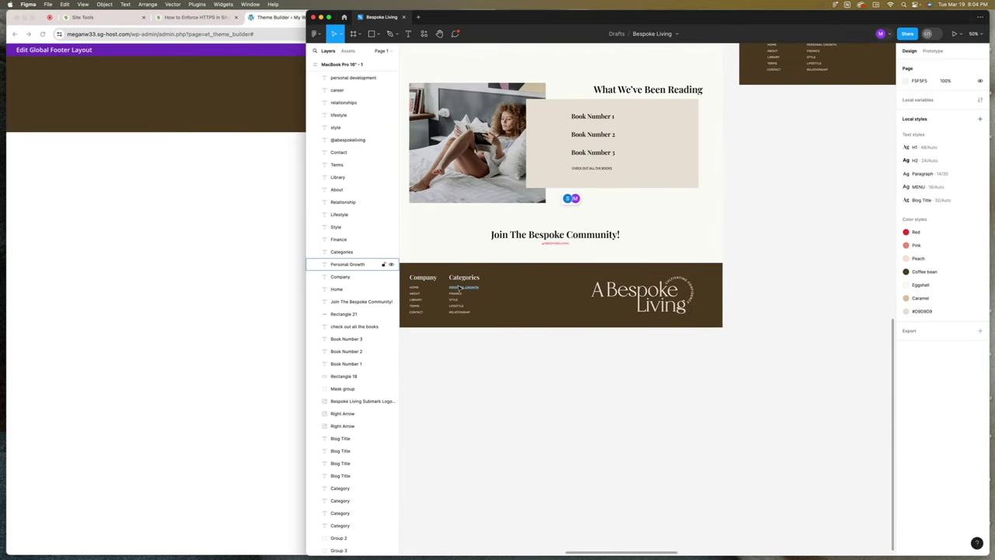
{"action": "key", "text": "super+Tab"}
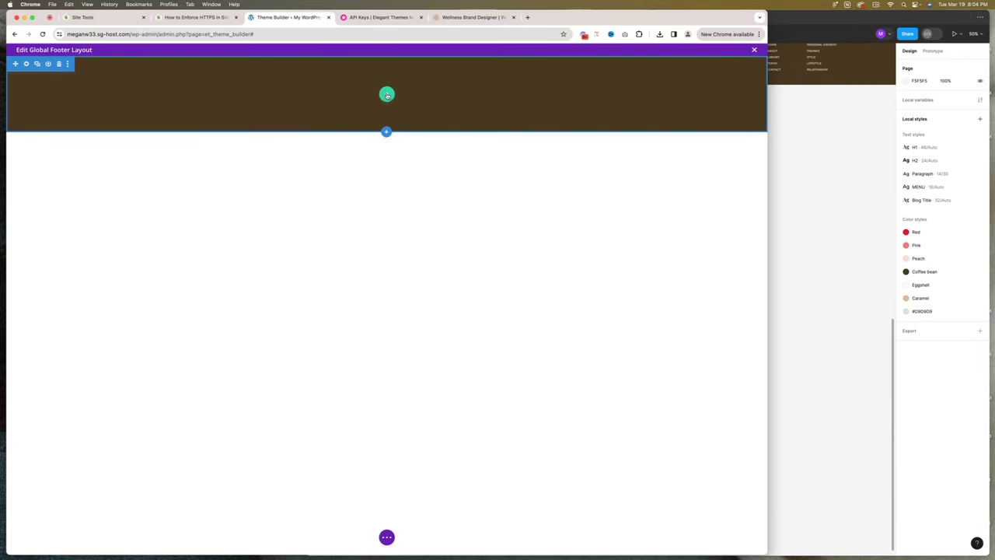
{"action": "left_click", "coordinate": [386, 94]}
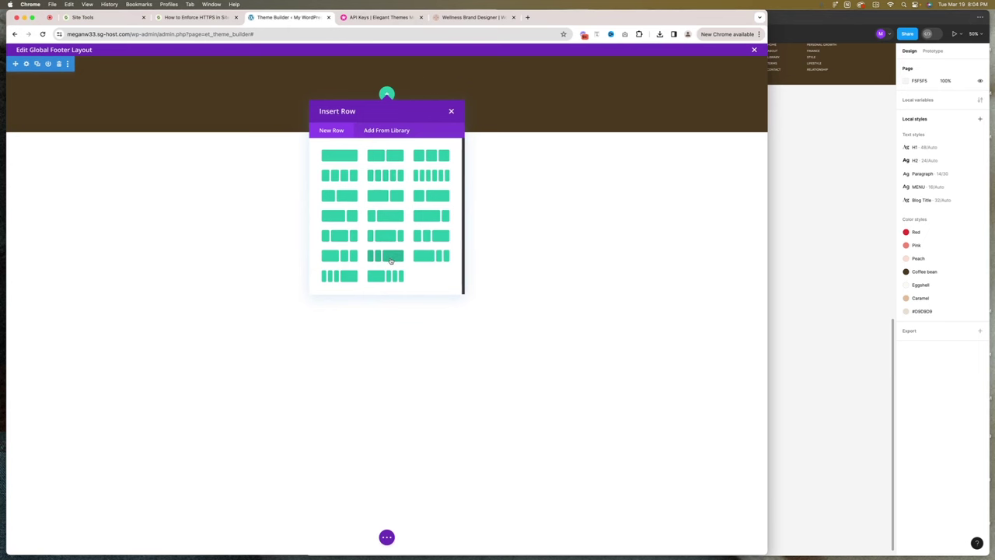
Add a Text module to the new footer row and replace its placeholder with 'Company' from Figma.
{"action": "left_click", "coordinate": [390, 260]}
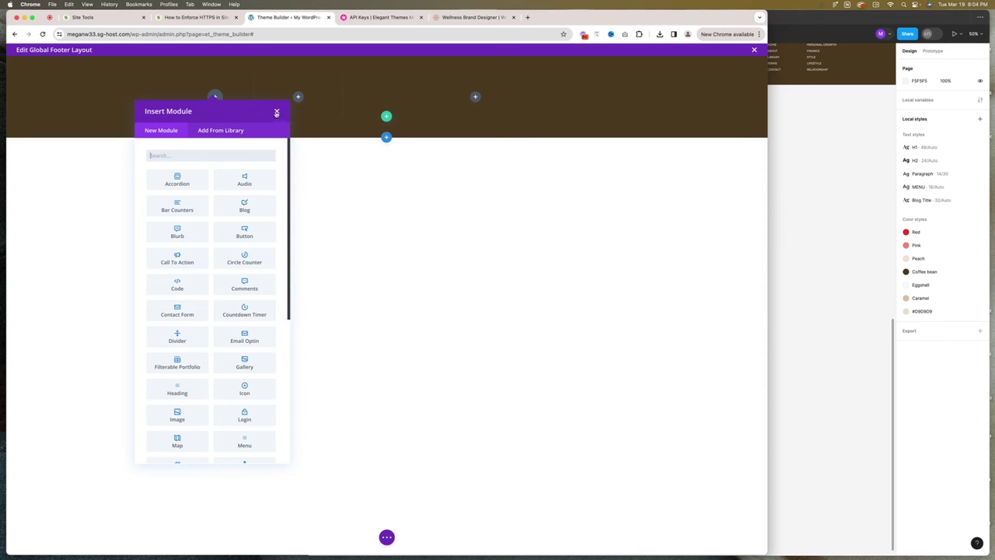
{"action": "type", "text": "text"}
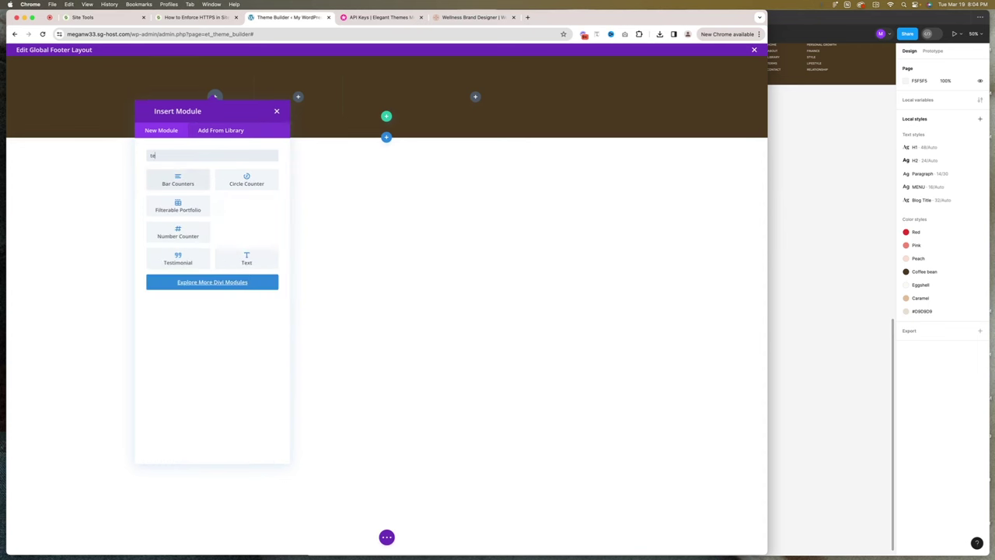
{"action": "left_click", "coordinate": [186, 180]}
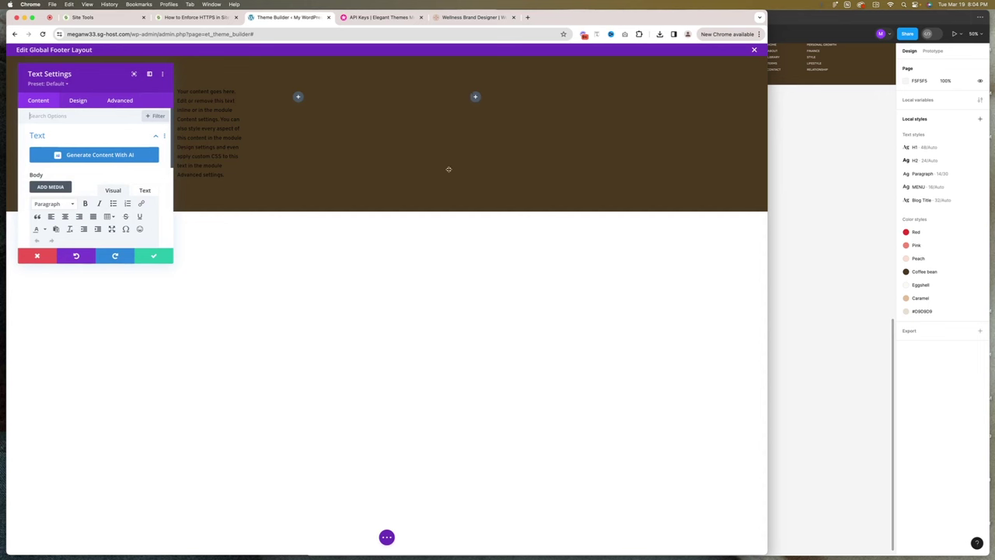
{"action": "scroll", "coordinate": [156, 164], "scroll_direction": "down", "scroll_amount": 5}
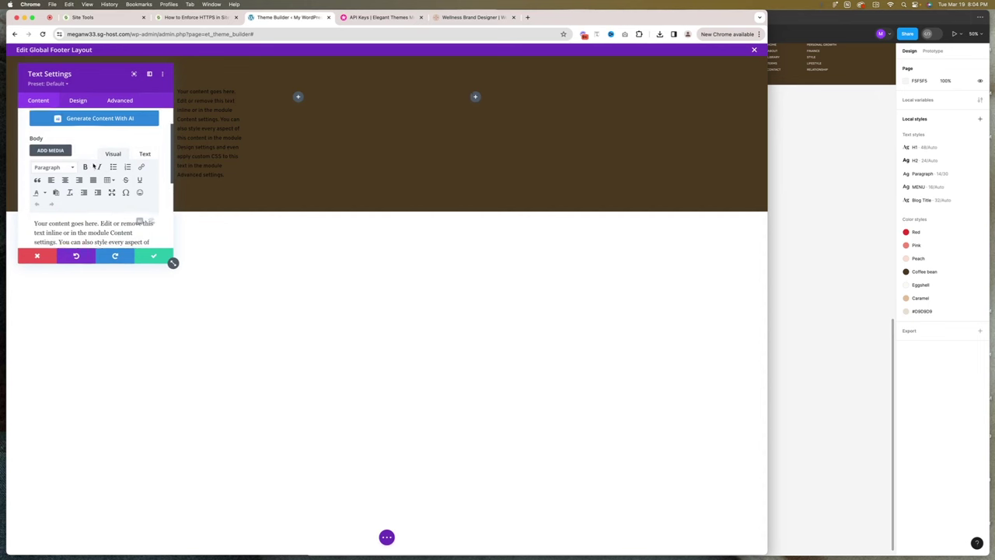
{"action": "key", "text": "super+a"}
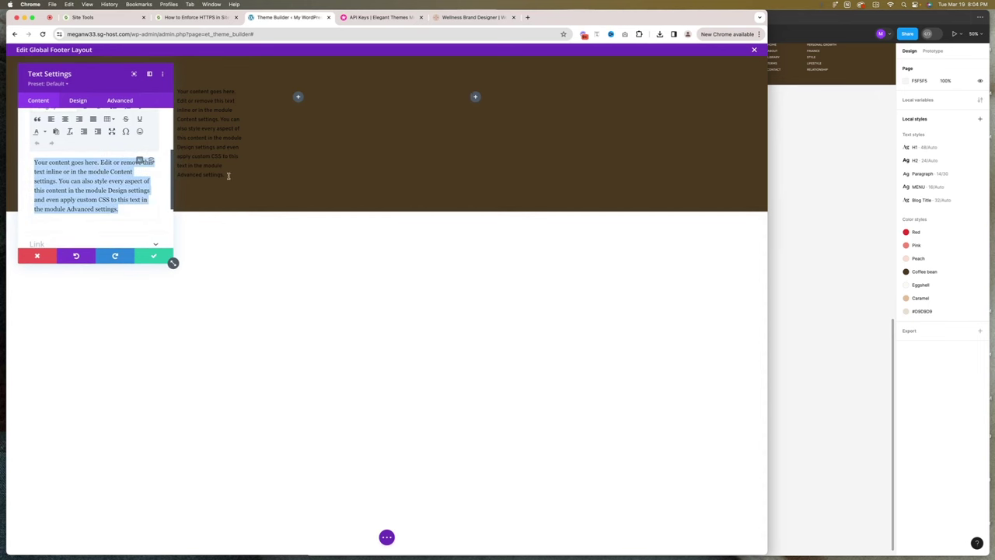
{"action": "left_click", "coordinate": [777, 273]}
{"action": "scroll", "coordinate": [579, 259], "scroll_direction": "up", "scroll_amount": 2}
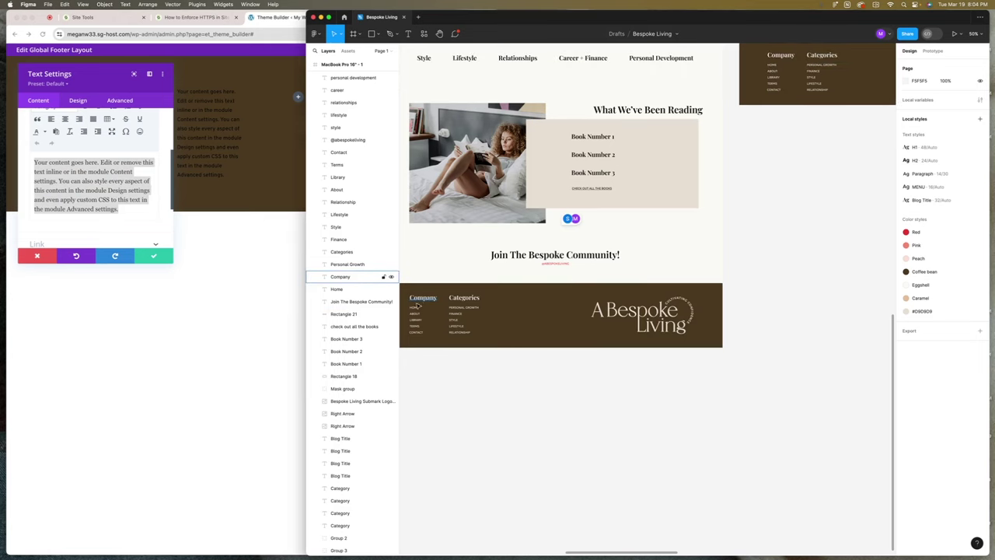
{"action": "left_click", "coordinate": [421, 298]}
{"action": "double_click", "coordinate": [85, 199]}
{"action": "key", "text": "super+a"}
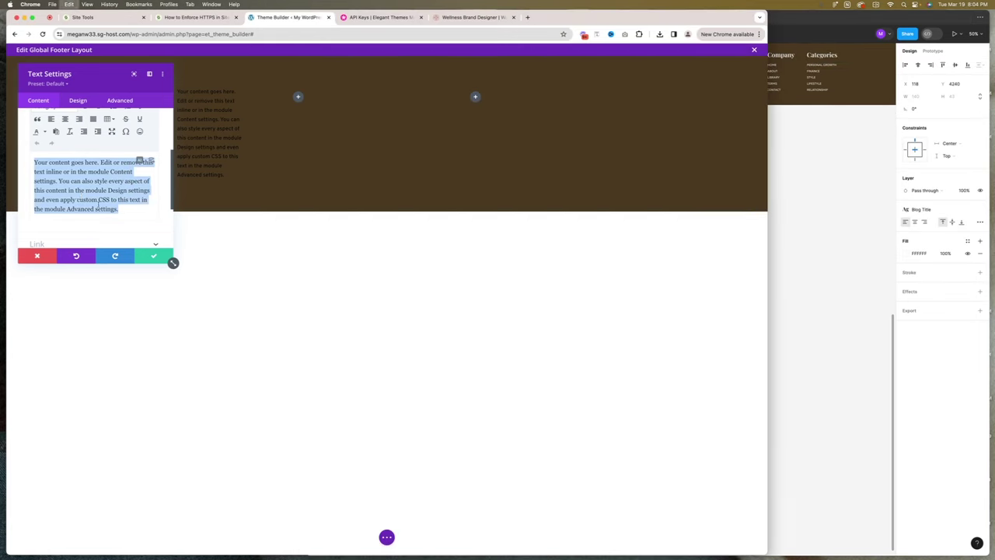
{"action": "type", "text": "Company"}
{"action": "left_click", "coordinate": [159, 257]}
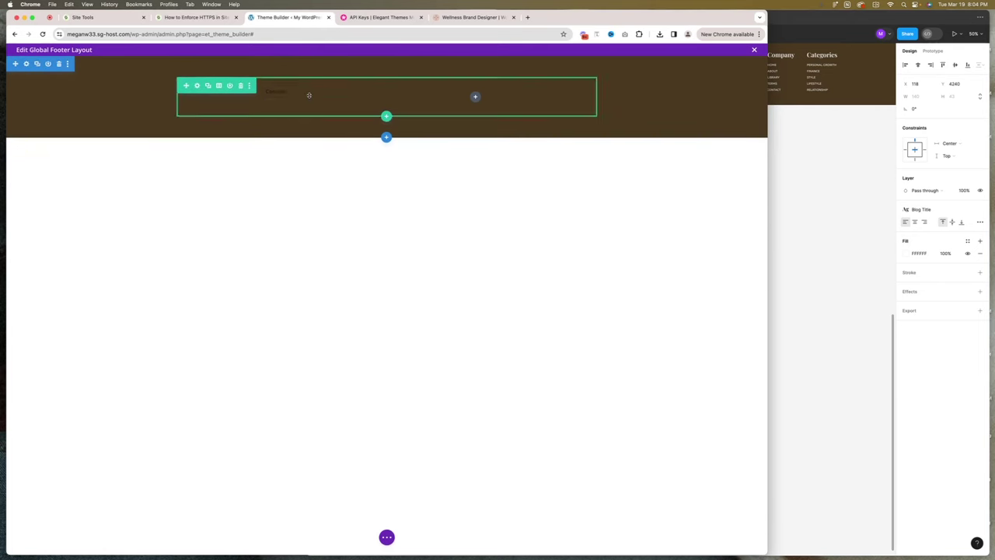
Change the duplicated module's text to 'Categories', copied from the Figma design.
{"action": "left_click", "coordinate": [283, 92]}
{"action": "key", "text": "super+Tab"}
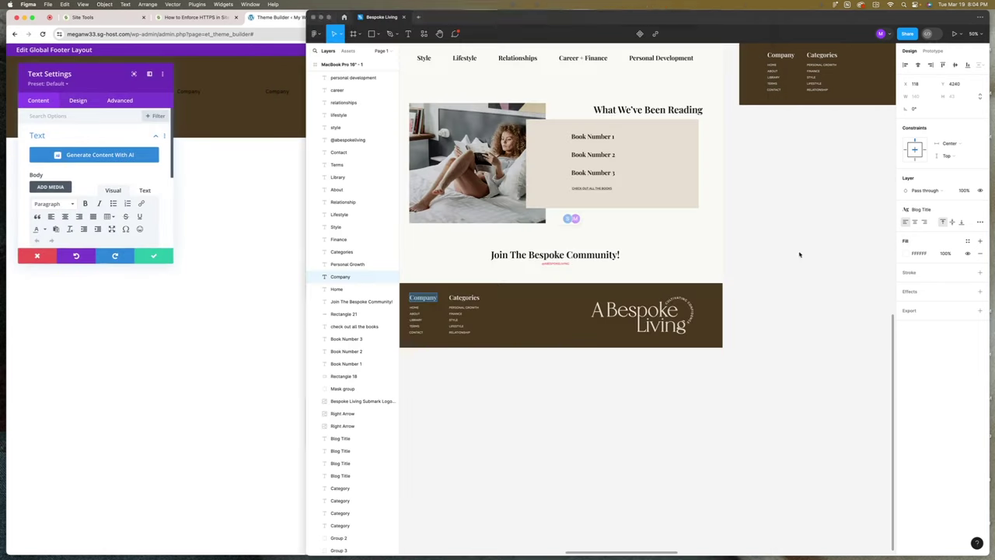
{"action": "double_click", "coordinate": [475, 297]}
{"action": "key", "text": "super+c"}
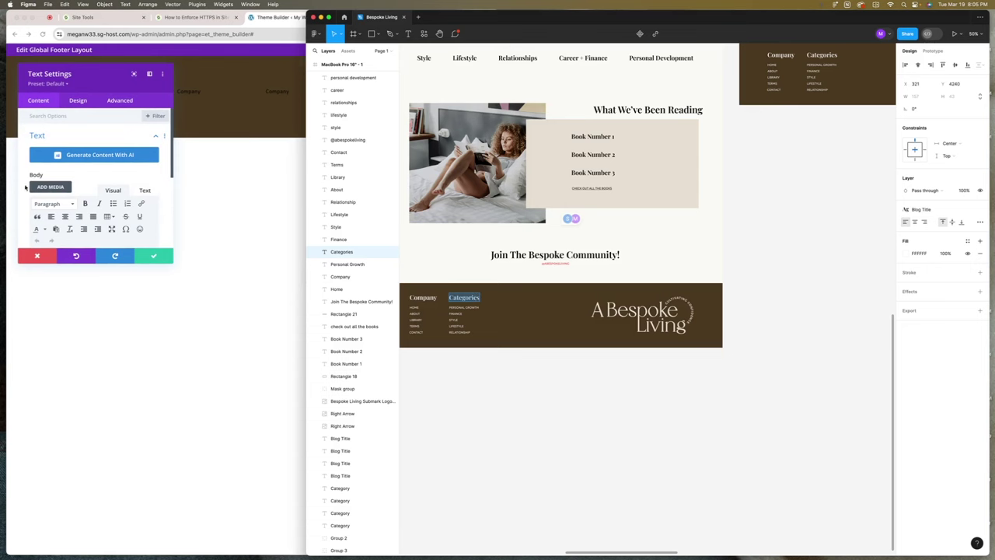
{"action": "scroll", "coordinate": [25, 187], "scroll_direction": "down", "scroll_amount": 3}
{"action": "key", "text": "super+Tab"}
{"action": "key", "text": "super+a"}
{"action": "key", "text": "super+v"}
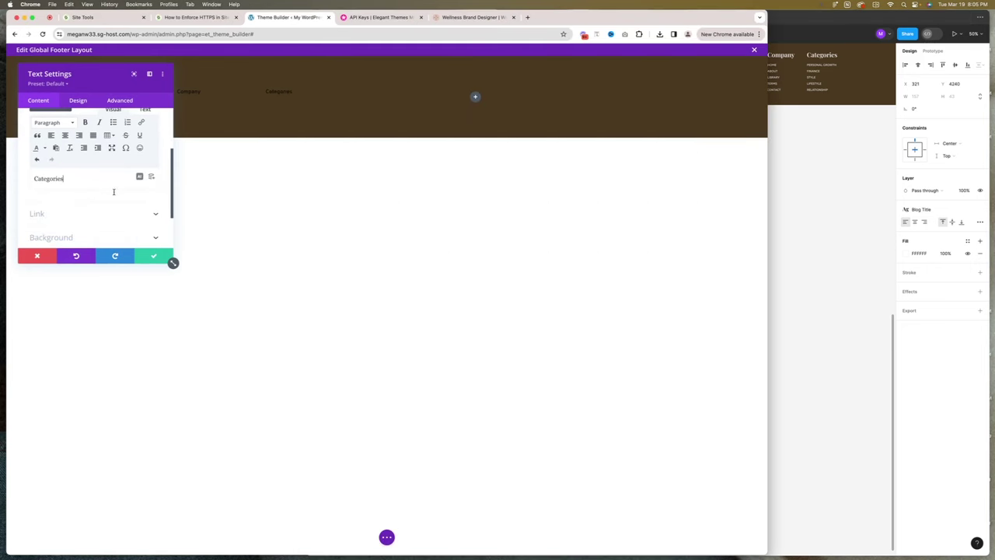
{"action": "left_click", "coordinate": [155, 256]}
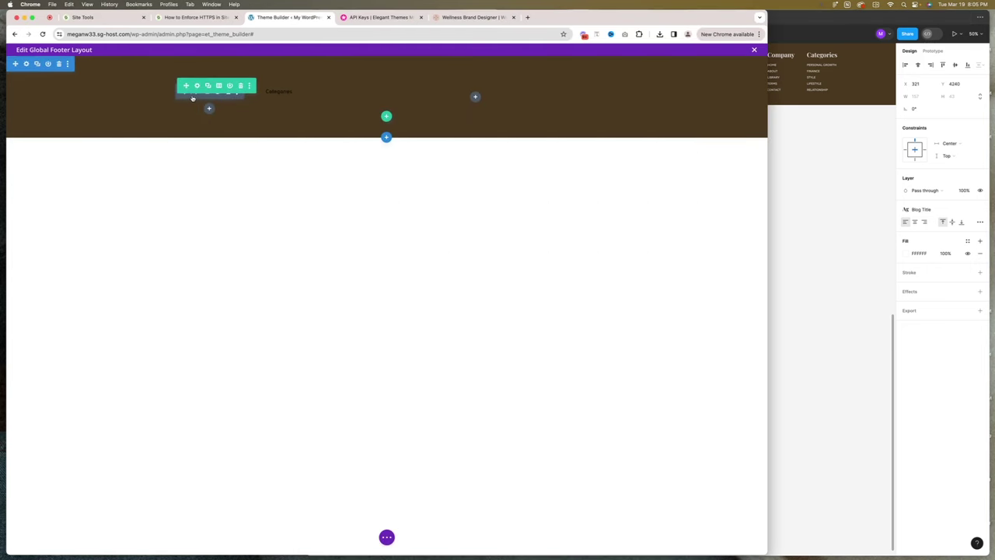
Move the Company module's settings panel to the page centre and review its text font options.
{"action": "left_click", "coordinate": [193, 98]}
{"action": "left_click", "coordinate": [77, 101]}
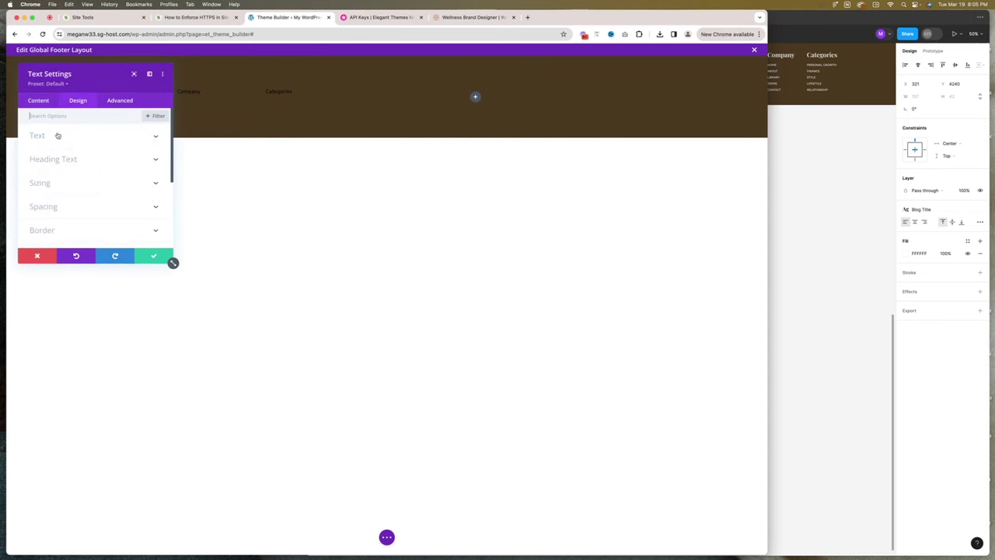
{"action": "left_click_drag", "start_coordinate": [99, 83], "coordinate": [438, 124]}
{"action": "left_click", "coordinate": [480, 297]}
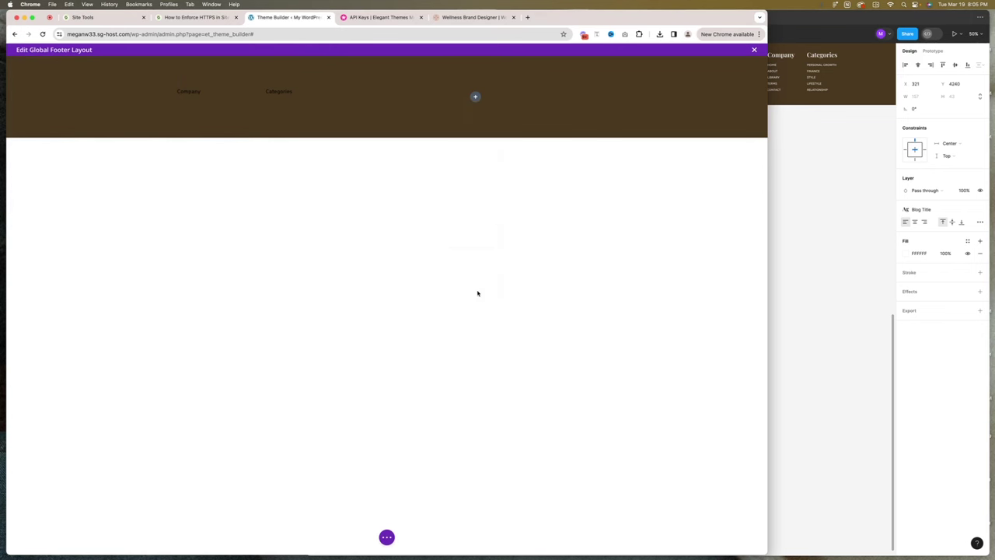
{"action": "left_click", "coordinate": [209, 103]}
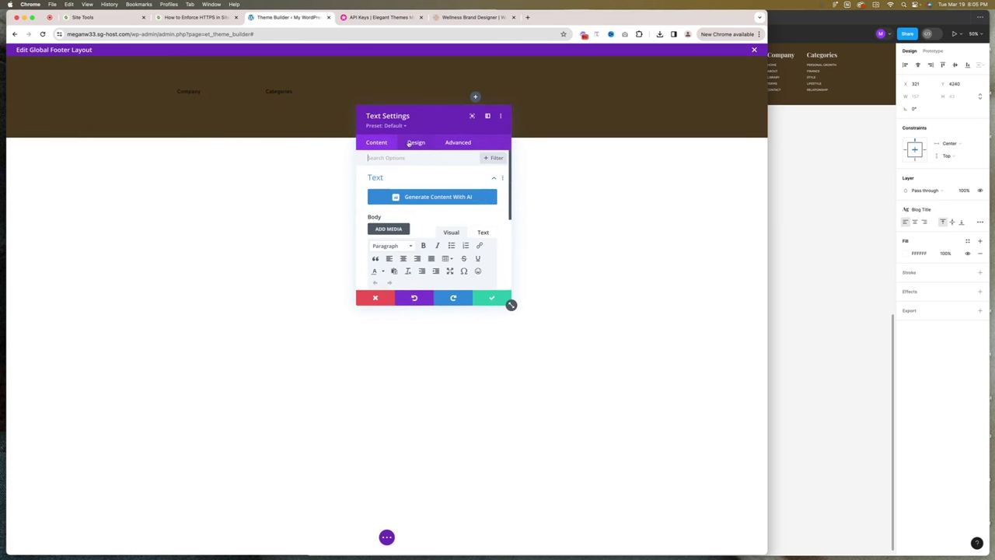
{"action": "left_click", "coordinate": [414, 143]}
{"action": "left_click", "coordinate": [391, 182]}
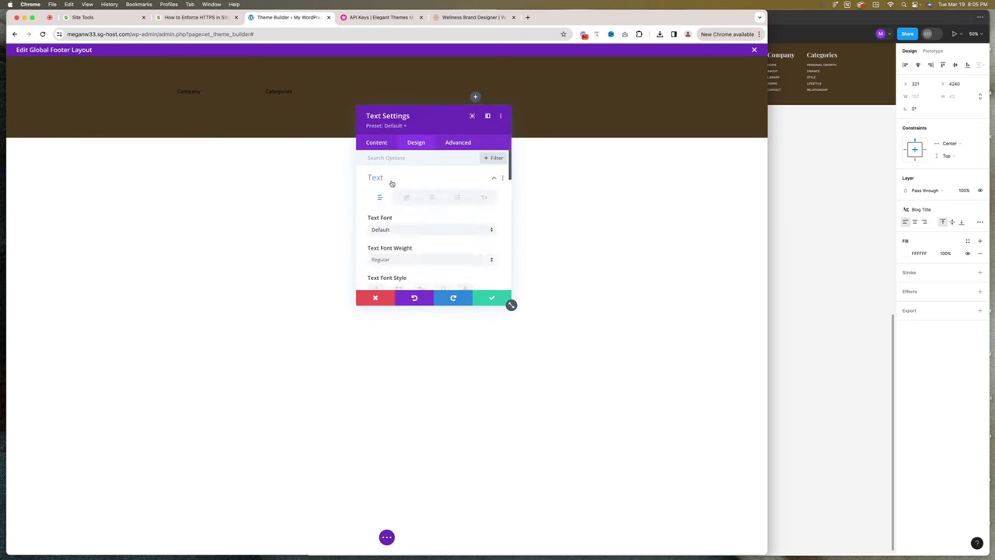
{"action": "left_click", "coordinate": [396, 231]}
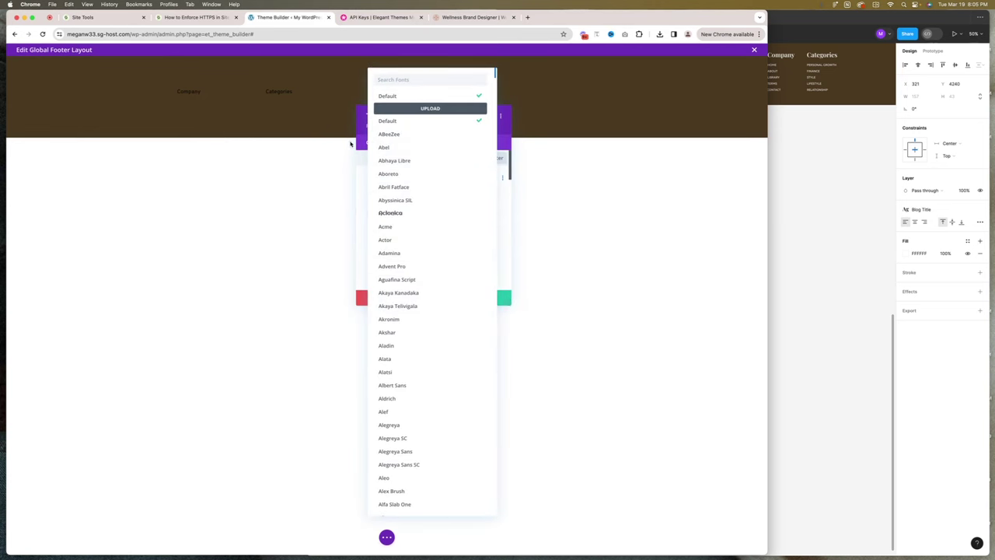
{"action": "key", "text": "Escape"}
{"action": "left_click", "coordinate": [376, 142]}
Format 'Company' as Heading 3 and make the Heading 3 text white.
{"action": "left_click", "coordinate": [378, 185]}
{"action": "scroll", "coordinate": [397, 262], "scroll_direction": "down", "scroll_amount": 3}
{"action": "scroll", "coordinate": [396, 219], "scroll_direction": "up", "scroll_amount": 2}
{"action": "double_click", "coordinate": [395, 231]}
{"action": "left_click", "coordinate": [411, 175]}
{"action": "left_click", "coordinate": [409, 175]}
{"action": "left_click", "coordinate": [409, 175]}
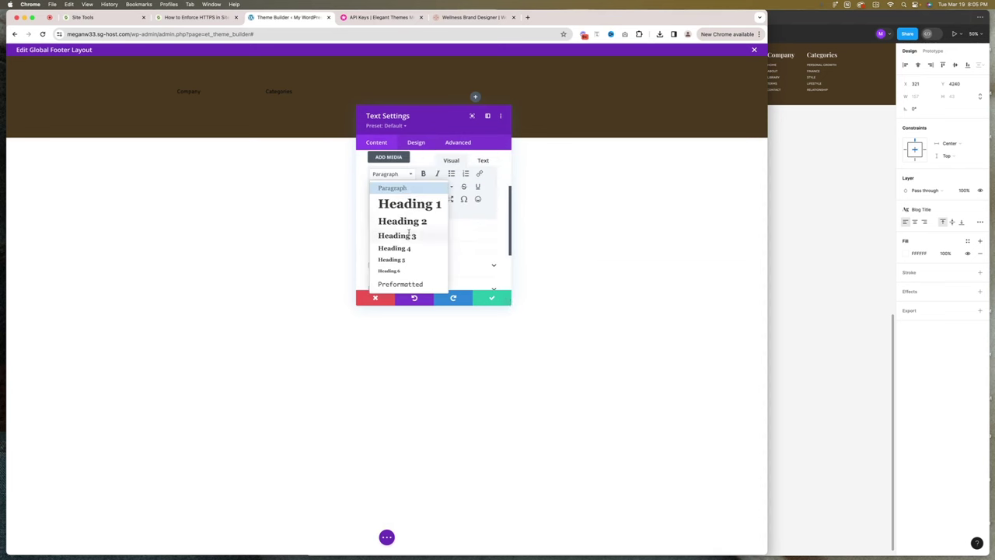
{"action": "left_click", "coordinate": [407, 235]}
{"action": "left_click", "coordinate": [416, 142]}
{"action": "left_click", "coordinate": [392, 201]}
{"action": "left_click", "coordinate": [428, 181]}
{"action": "scroll", "coordinate": [428, 202], "scroll_direction": "down", "scroll_amount": 3}
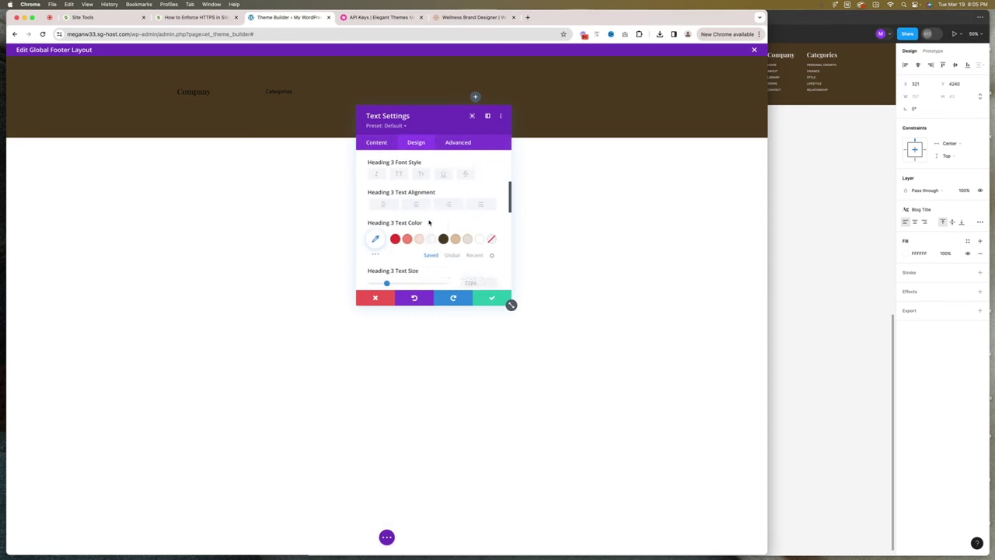
{"action": "left_click", "coordinate": [431, 232]}
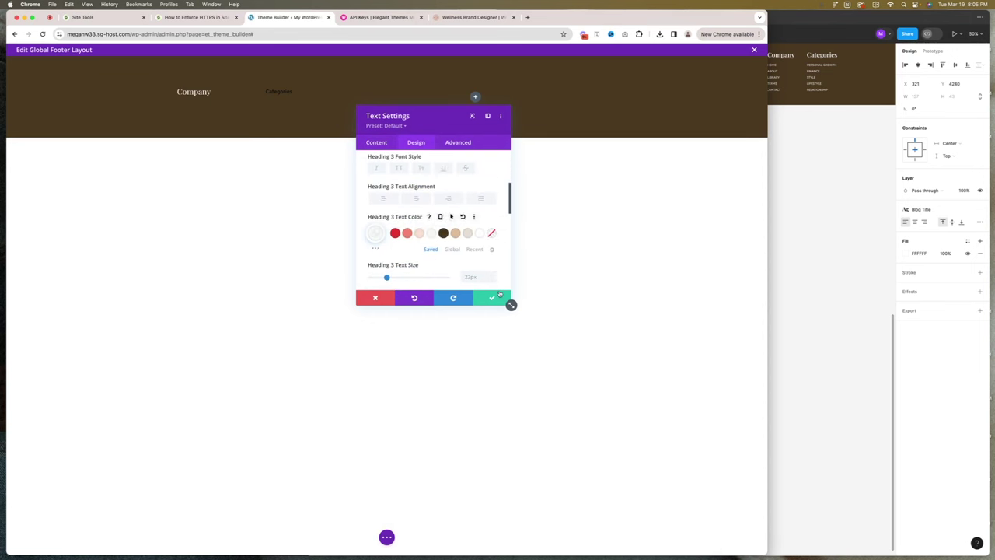
{"action": "left_click", "coordinate": [498, 299]}
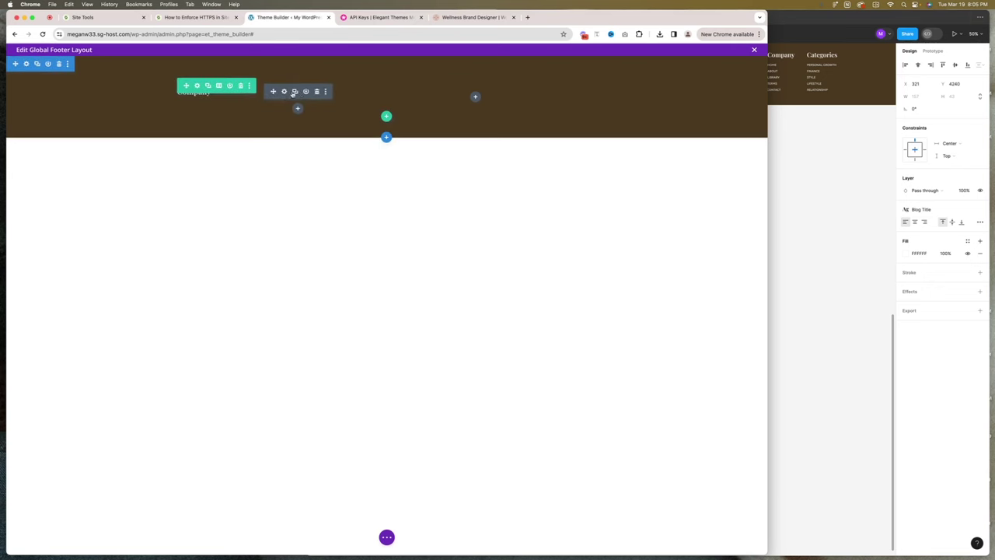
Rearrange the footer text modules and retitle the second column's heading 'Categories'.
{"action": "left_click_drag", "start_coordinate": [314, 93], "coordinate": [207, 105]}
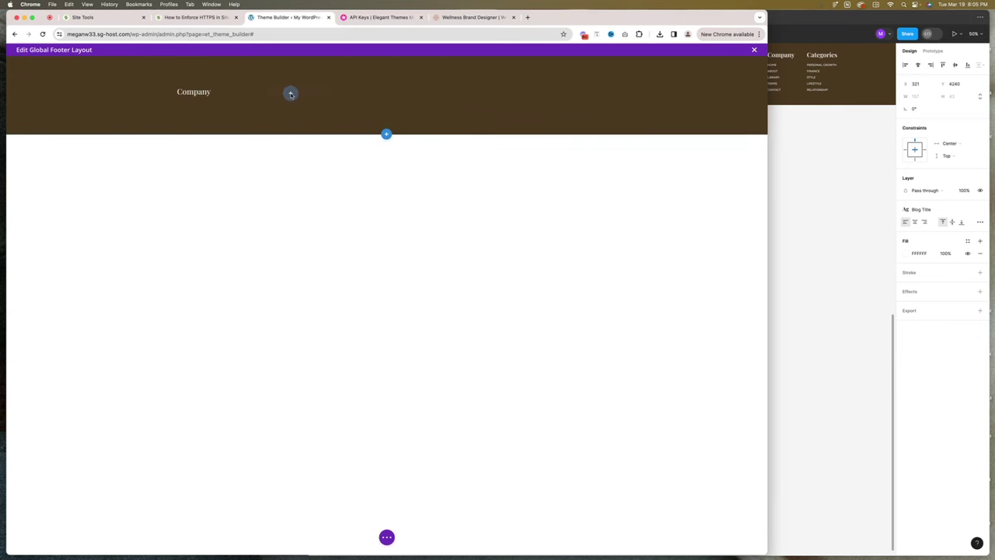
{"action": "mouse_move", "coordinate": [297, 99]}
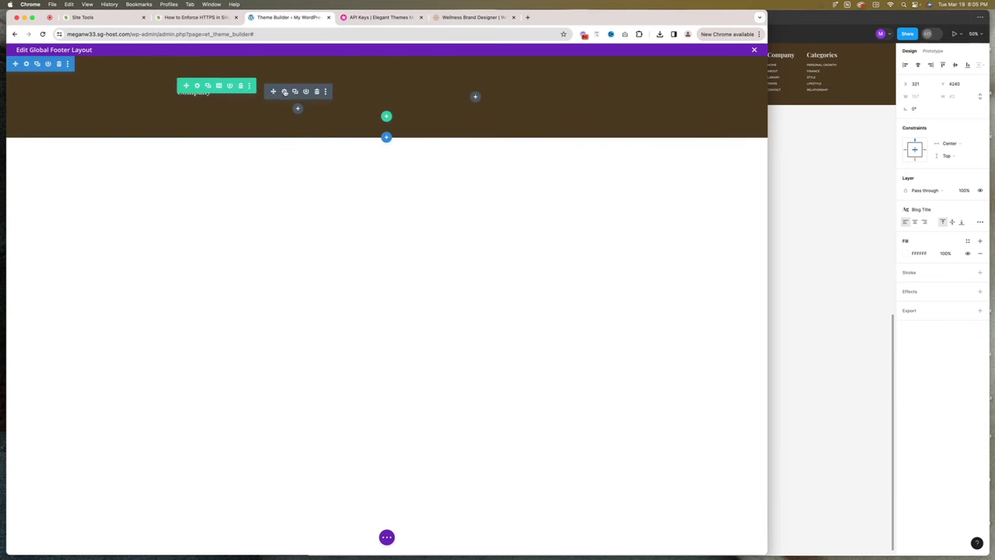
{"action": "left_click", "coordinate": [284, 91]}
{"action": "scroll", "coordinate": [435, 233], "scroll_direction": "down", "scroll_amount": 3}
{"action": "double_click", "coordinate": [389, 232]}
{"action": "type", "text": "Categories"}
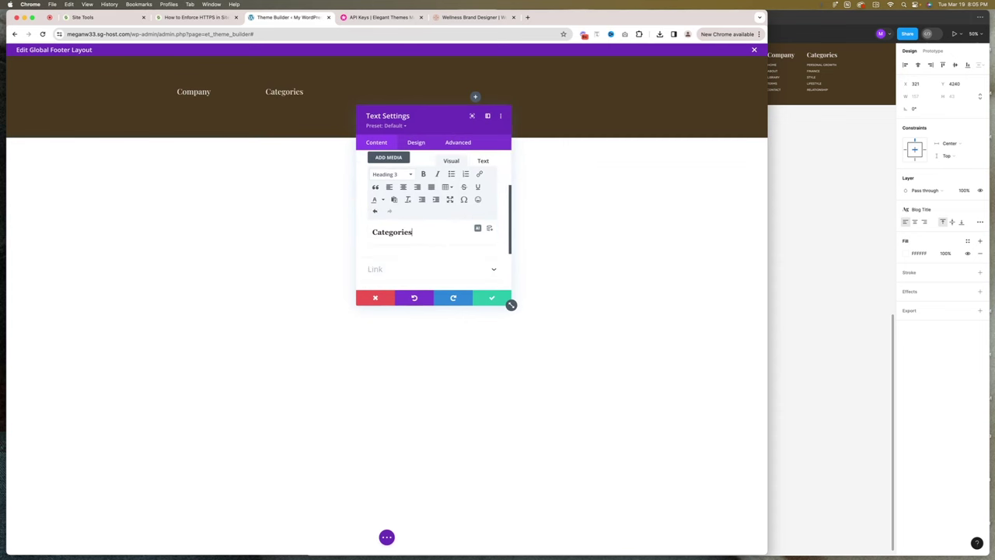
{"action": "left_click", "coordinate": [487, 297]}
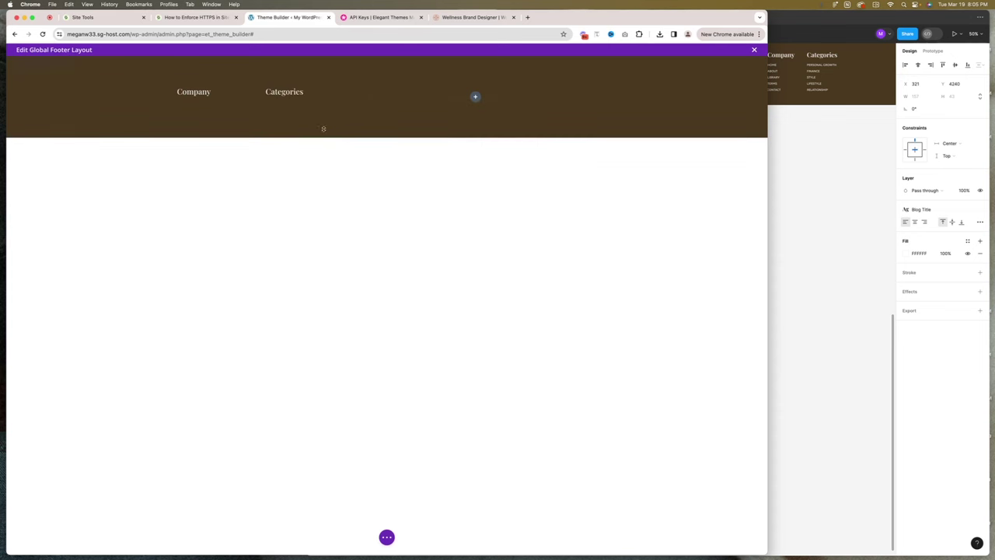
{"action": "left_click", "coordinate": [474, 96]}
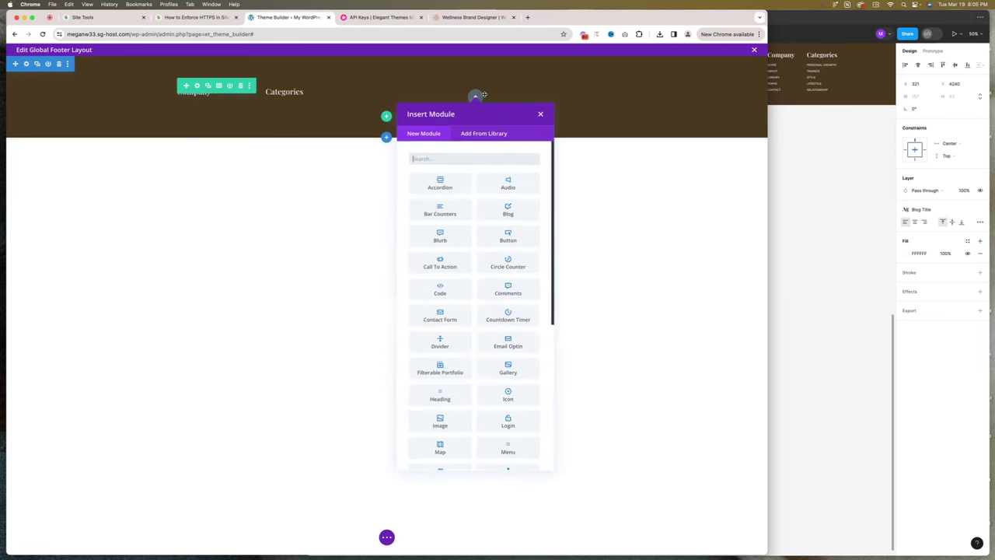
{"action": "type", "text": "image"}
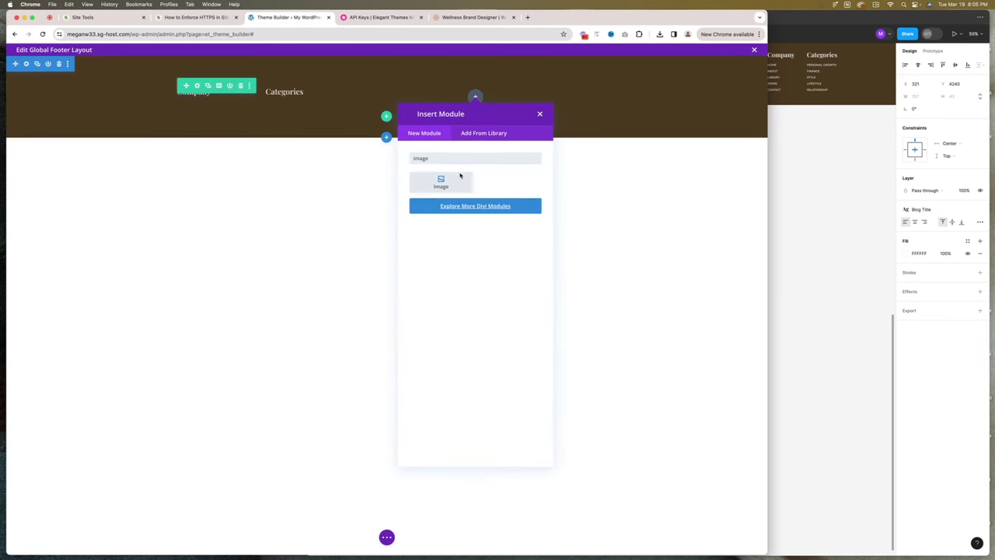
{"action": "left_click", "coordinate": [456, 179]}
{"action": "left_click", "coordinate": [420, 231]}
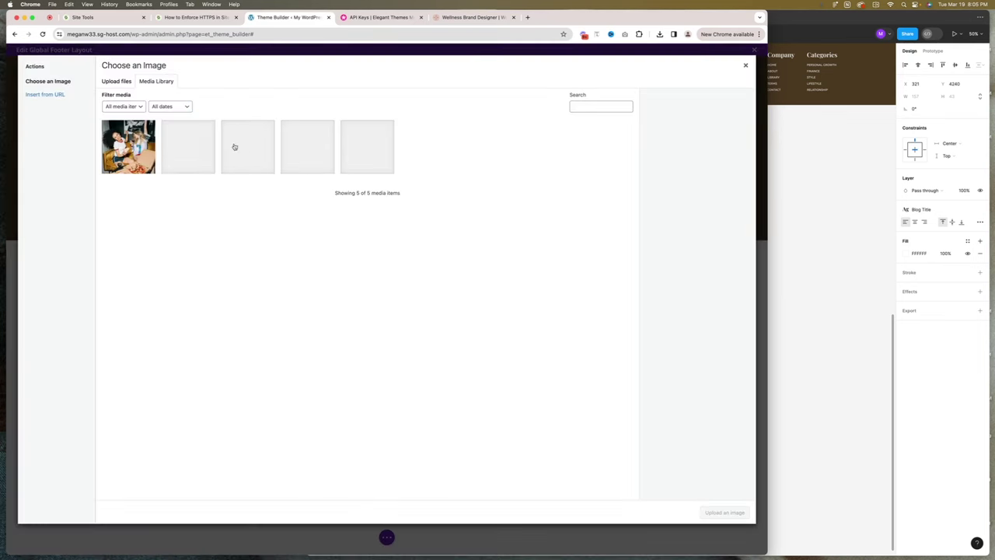
{"action": "left_click", "coordinate": [328, 157]}
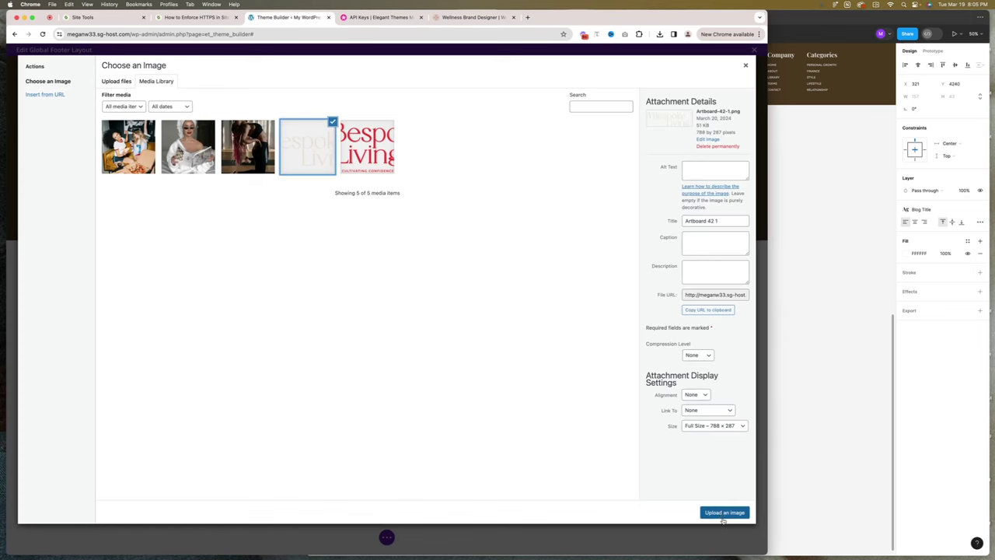
{"action": "left_click", "coordinate": [722, 513]}
{"action": "left_click_drag", "start_coordinate": [432, 116], "coordinate": [290, 167]}
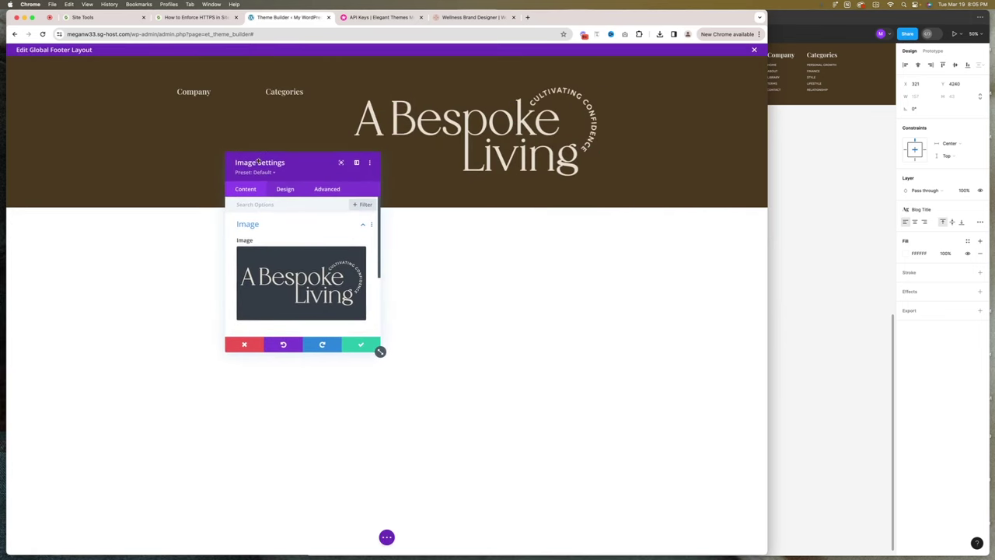
{"action": "left_click", "coordinate": [282, 189]}
{"action": "left_click", "coordinate": [251, 253]}
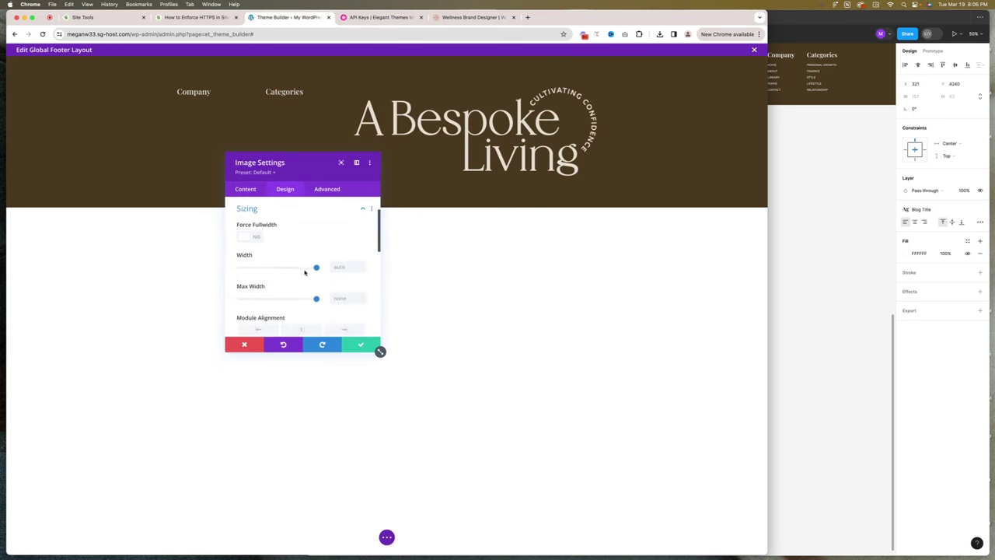
{"action": "left_click_drag", "start_coordinate": [316, 267], "coordinate": [270, 268]}
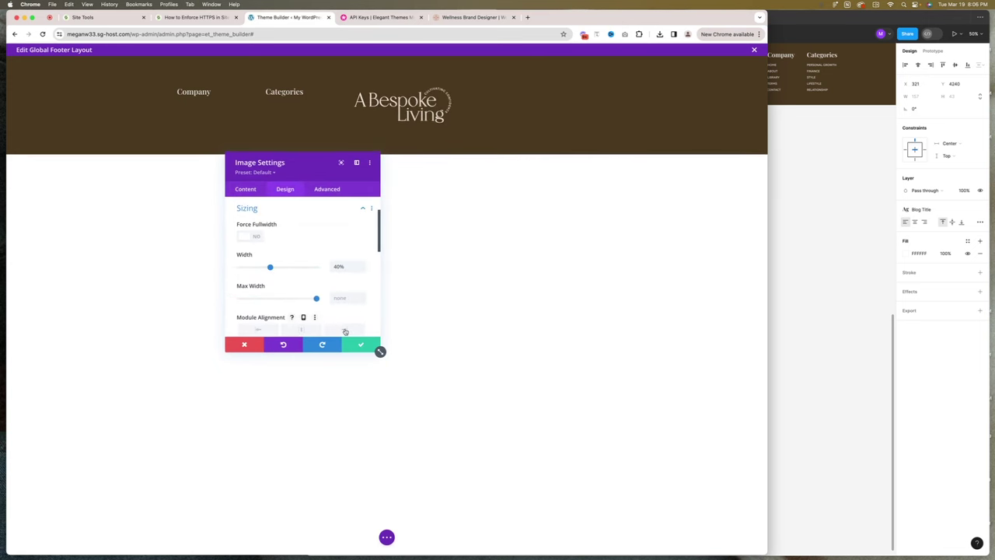
{"action": "left_click", "coordinate": [345, 331]}
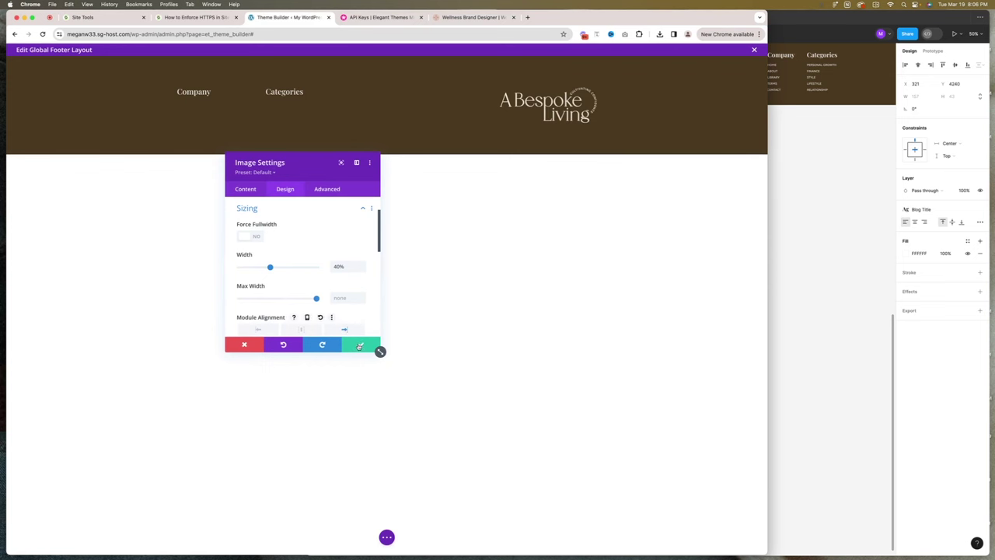
{"action": "left_click", "coordinate": [359, 345]}
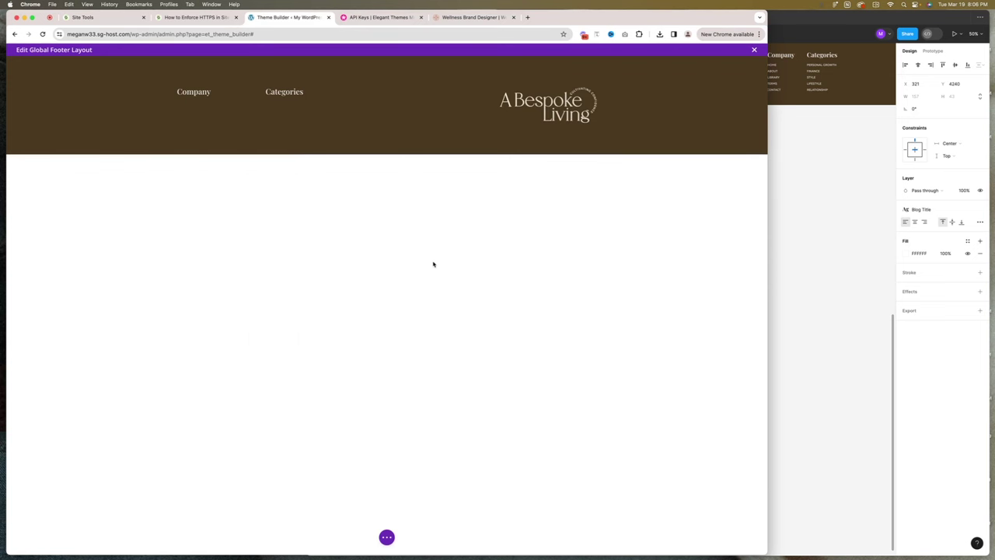
{"action": "mouse_move", "coordinate": [65, 87]}
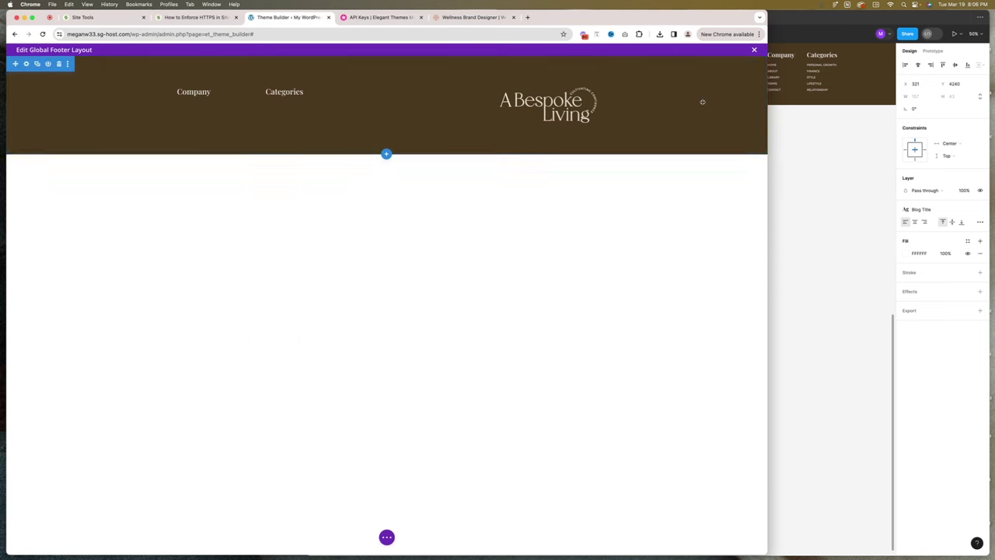
{"action": "mouse_move", "coordinate": [171, 115]}
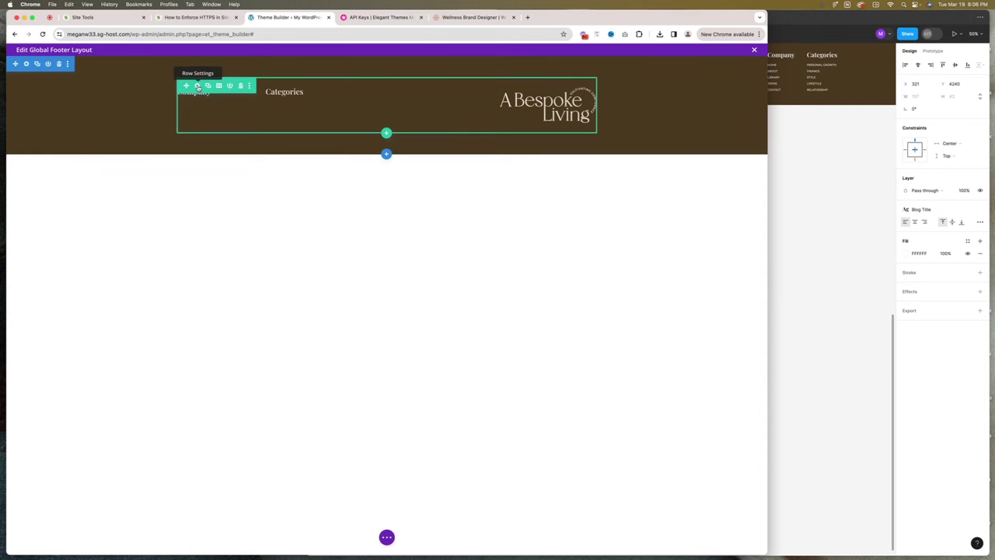
Set the footer row's Width and Max Width both to 80% in its Sizing options.
{"action": "left_click", "coordinate": [198, 85]}
{"action": "left_click", "coordinate": [283, 189]}
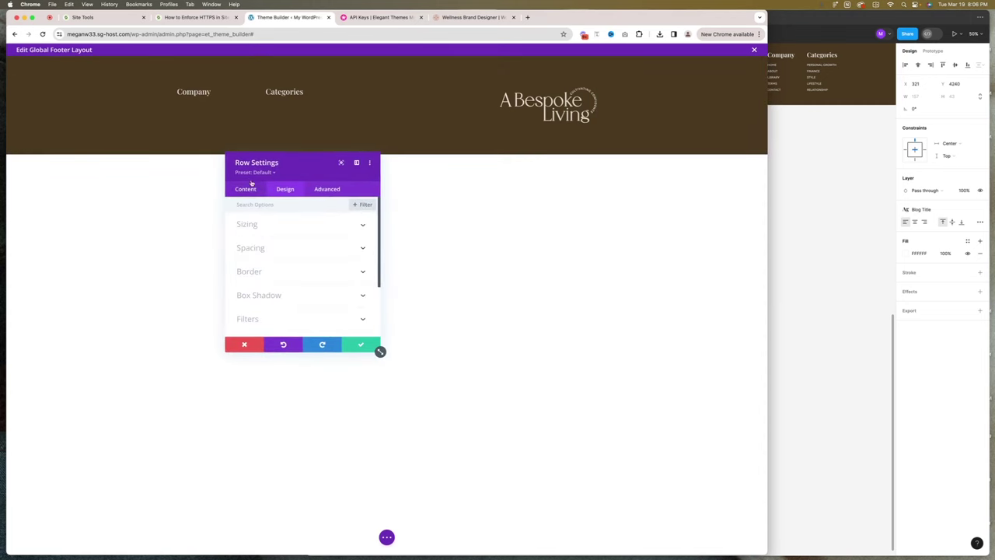
{"action": "left_click", "coordinate": [258, 225]}
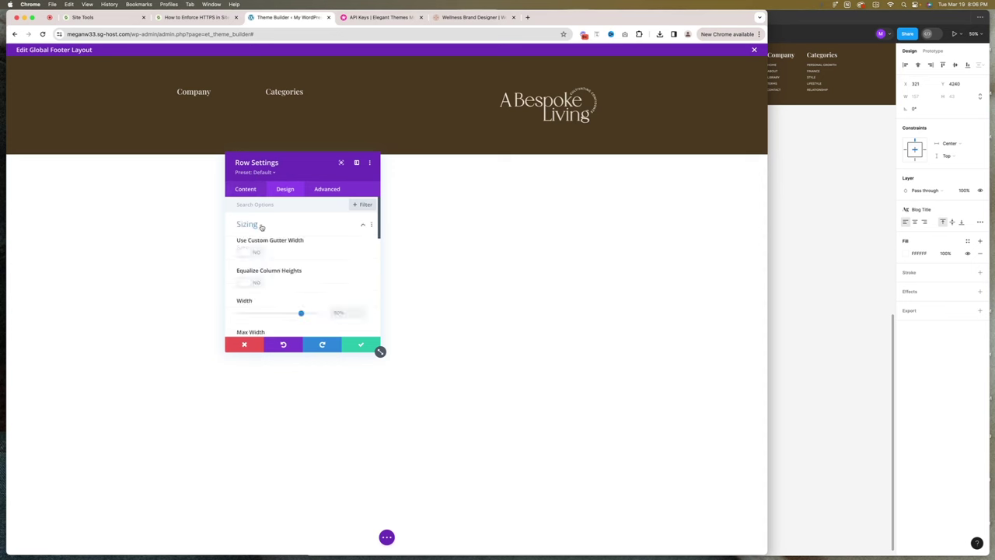
{"action": "scroll", "coordinate": [307, 265], "scroll_direction": "down", "scroll_amount": 2}
{"action": "left_click_drag", "start_coordinate": [312, 247], "coordinate": [328, 250]}
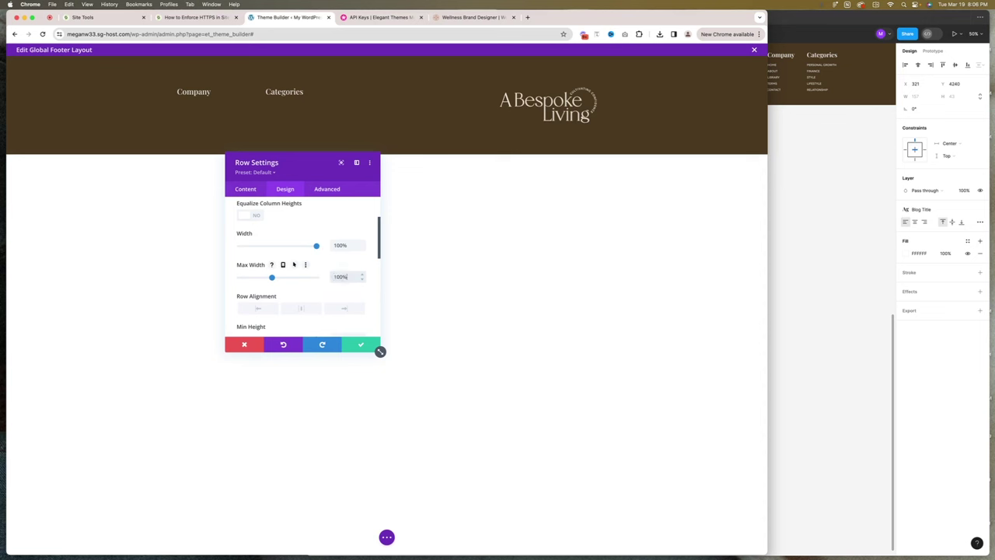
{"action": "type", "text": "100%"}
{"action": "double_click", "coordinate": [344, 277]}
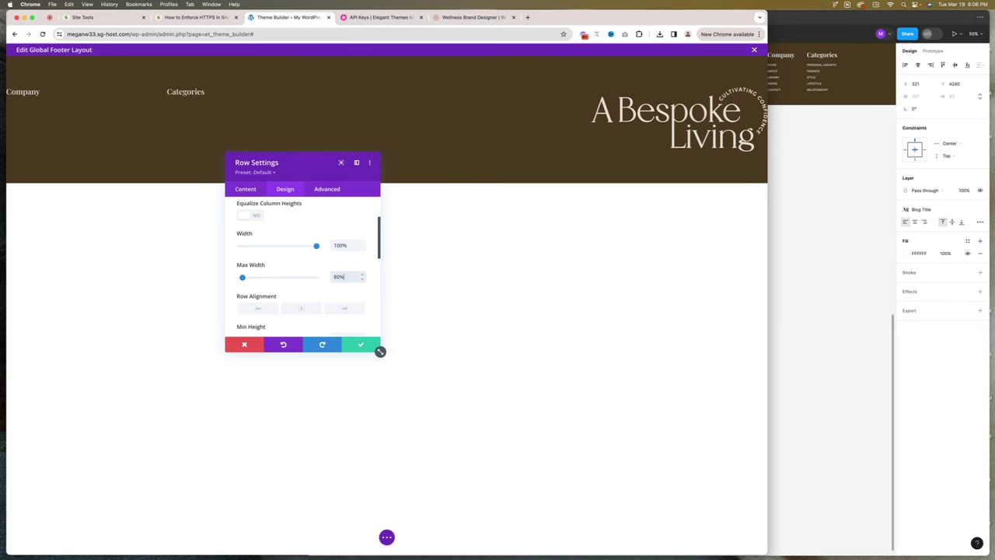
{"action": "type", "text": "80%"}
{"action": "double_click", "coordinate": [339, 246]}
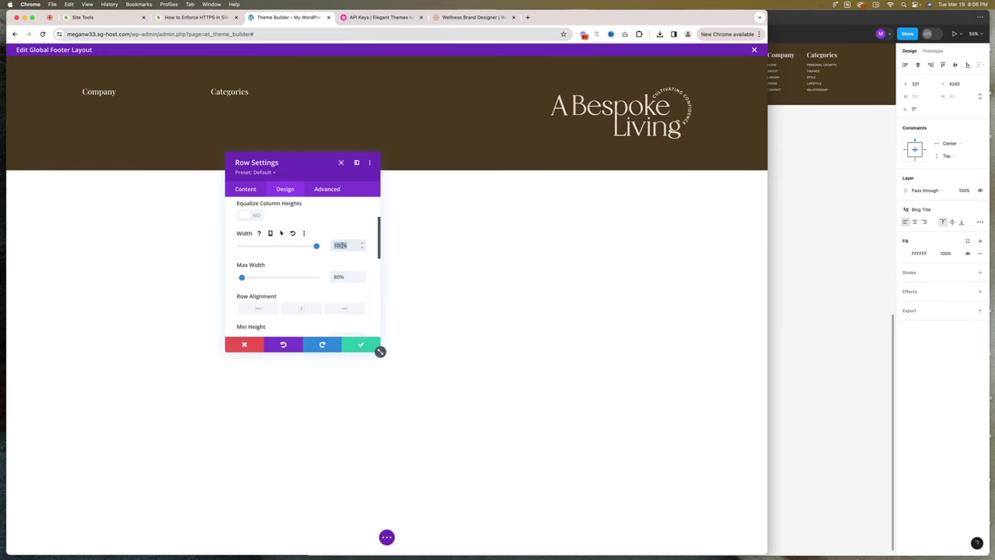
{"action": "type", "text": "80%"}
{"action": "left_click", "coordinate": [360, 345]}
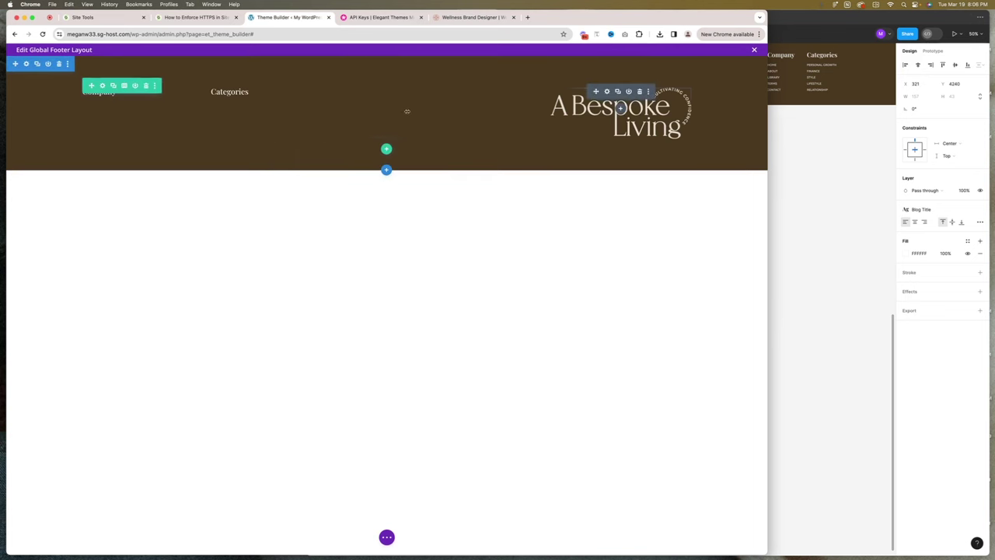
{"action": "left_click", "coordinate": [383, 536]}
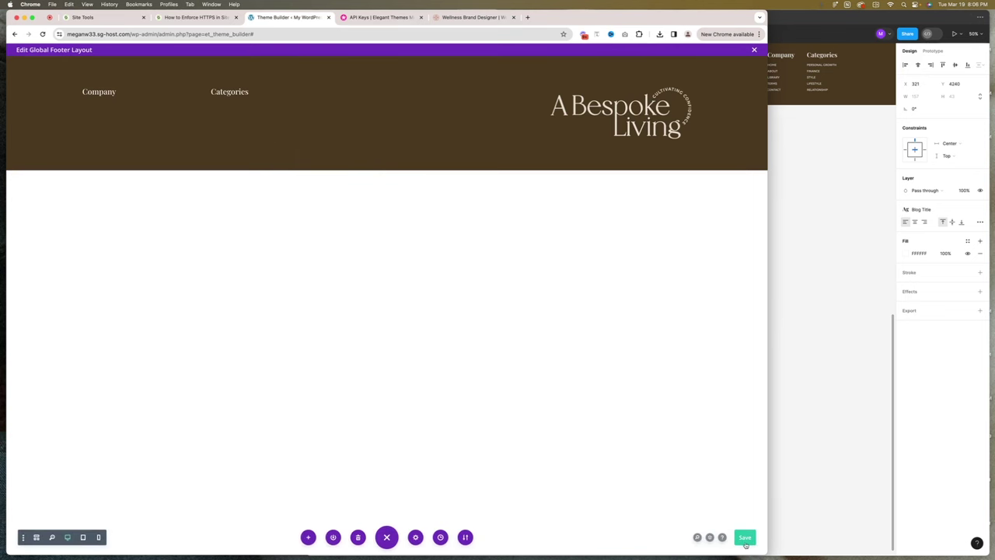
Save the footer layout, preview it at phone width, save again, and close the editor.
{"action": "left_click", "coordinate": [747, 541]}
{"action": "left_click", "coordinate": [98, 537]}
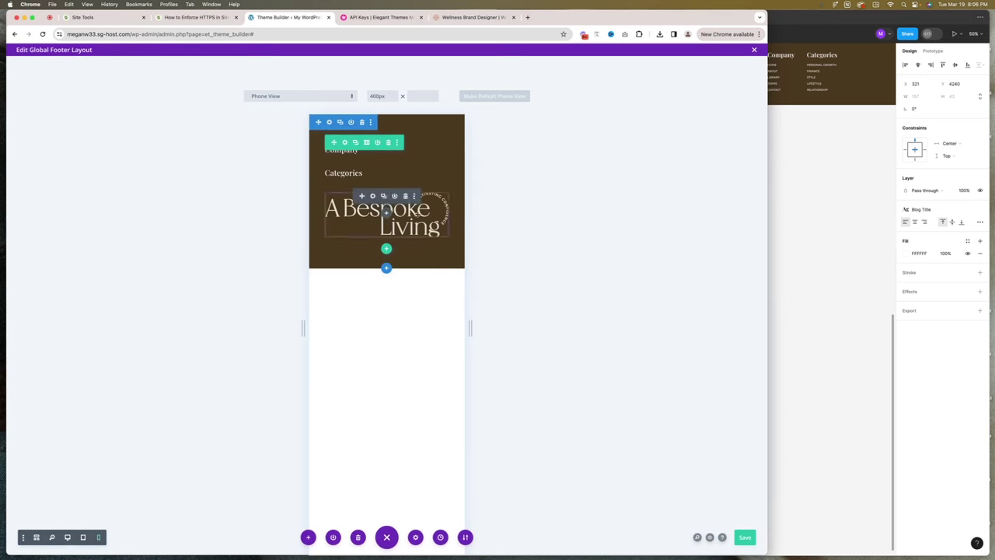
{"action": "left_click", "coordinate": [744, 538]}
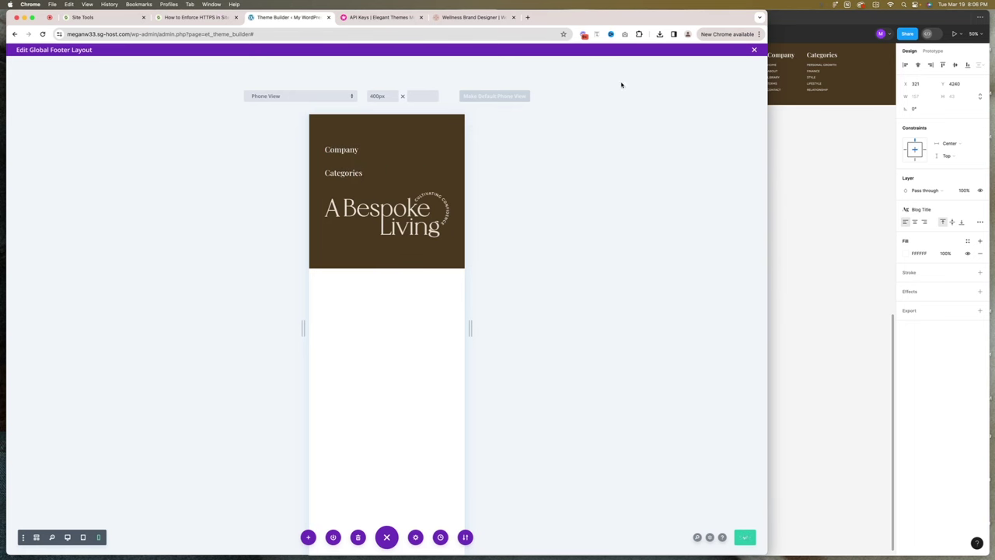
{"action": "left_click", "coordinate": [754, 51]}
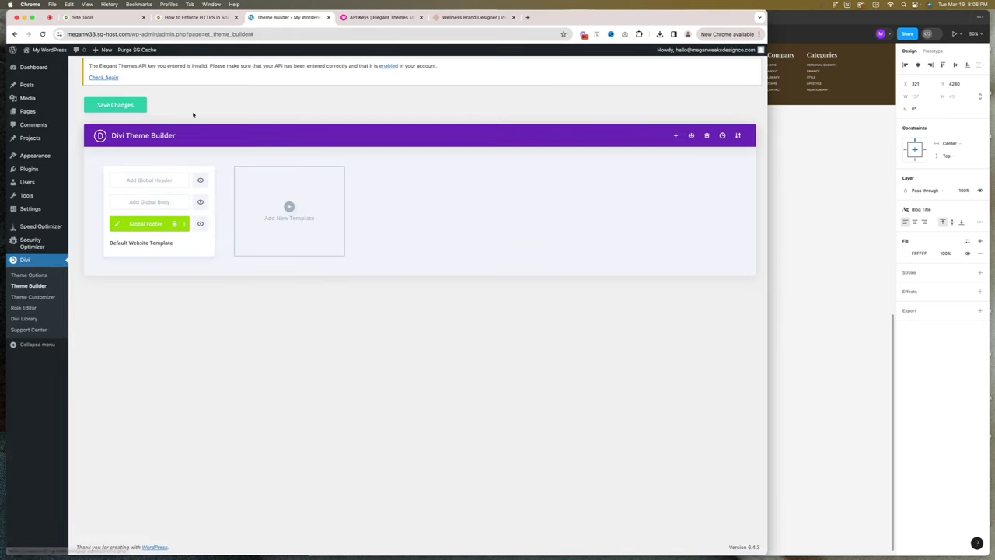
Save the Theme Builder changes and review the brown footer's headings and logo on the live site.
{"action": "left_click", "coordinate": [124, 105]}
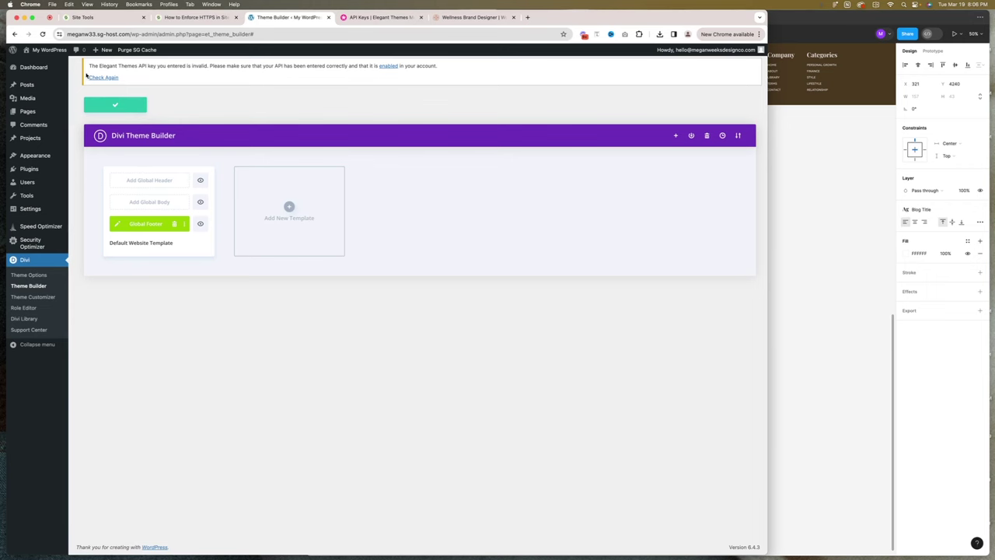
{"action": "mouse_move", "coordinate": [49, 50]}
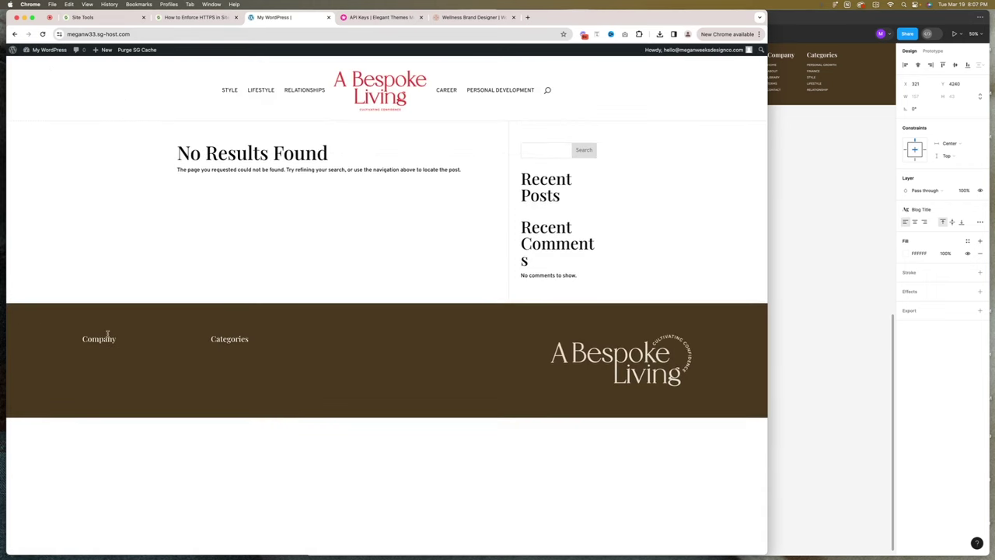
{"action": "left_click_drag", "start_coordinate": [84, 339], "coordinate": [657, 364]}
{"action": "left_click", "coordinate": [544, 350]}
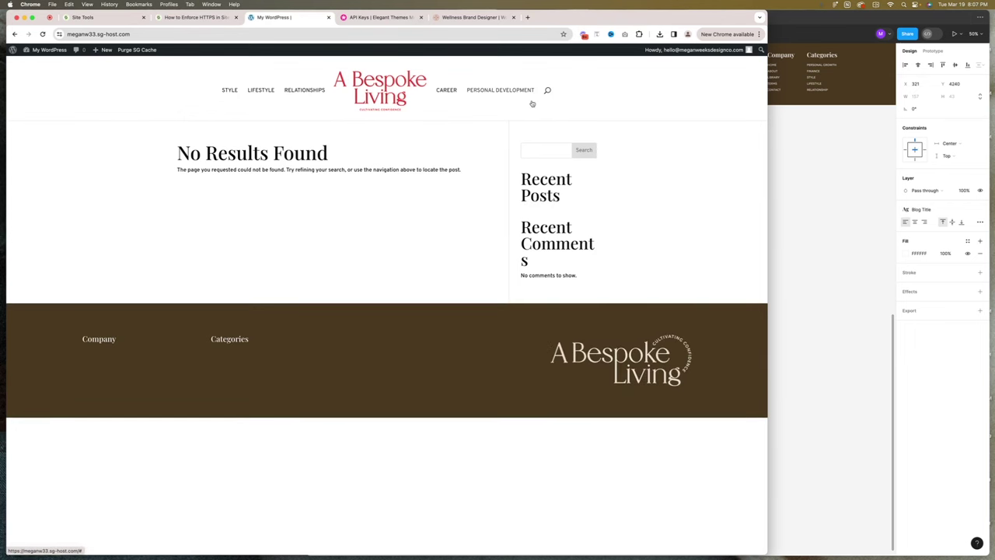
Return to the admin Dashboard and compare against the footer in the Figma design.
{"action": "mouse_move", "coordinate": [42, 49]}
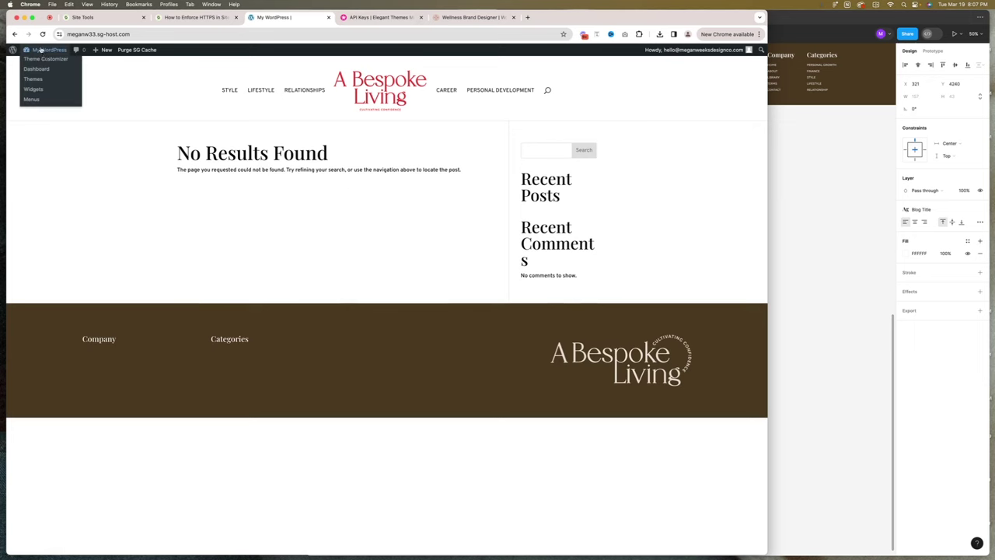
{"action": "left_click", "coordinate": [45, 68]}
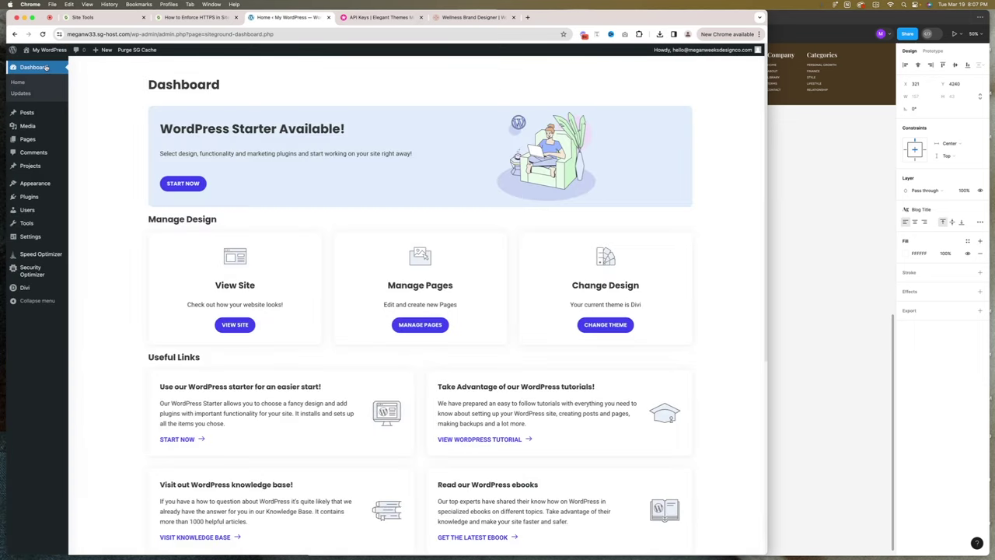
{"action": "key", "text": "super+Tab"}
{"action": "scroll", "coordinate": [719, 146], "scroll_direction": "up", "scroll_amount": 10}
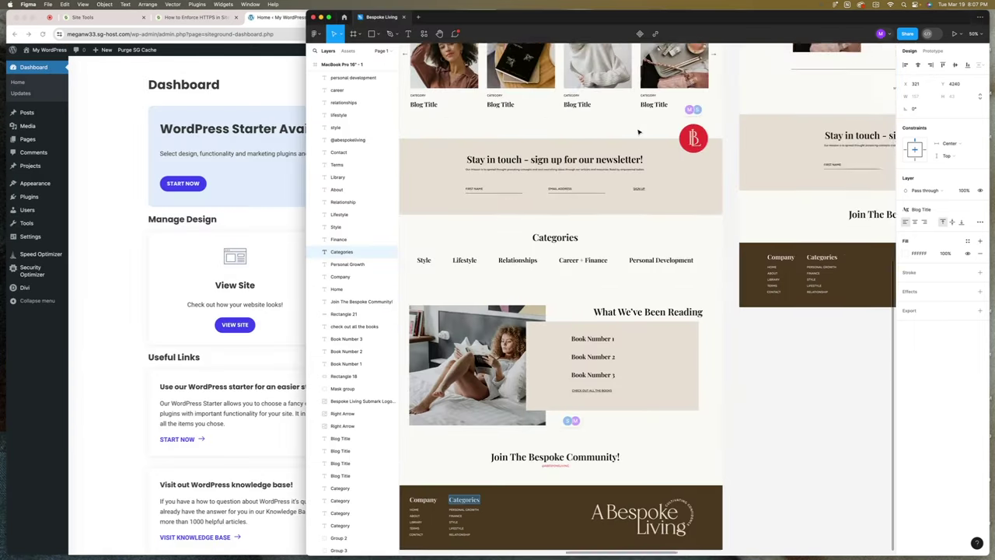
{"action": "scroll", "coordinate": [638, 132], "scroll_direction": "up", "scroll_amount": 5}
{"action": "scroll", "coordinate": [638, 132], "scroll_direction": "left", "scroll_amount": 2}
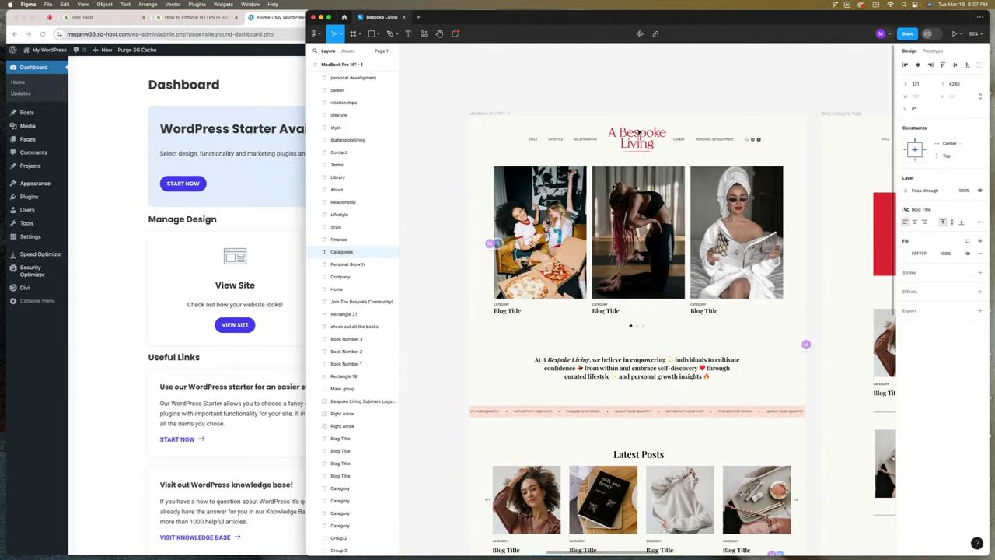
{"action": "key", "text": "super+Tab"}
In the Divi Theme Builder, add a new template built from scratch.
{"action": "mouse_move", "coordinate": [30, 291]}
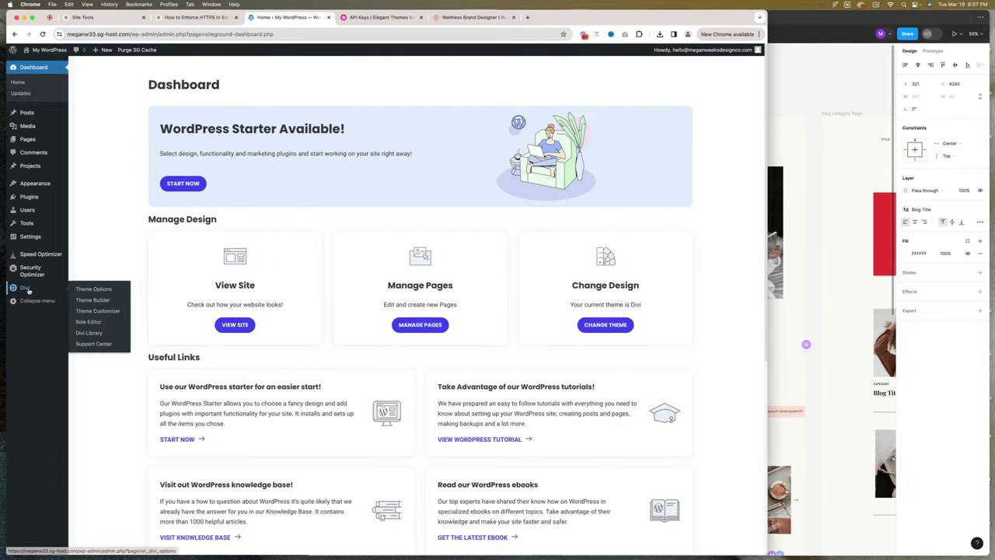
{"action": "left_click", "coordinate": [83, 302]}
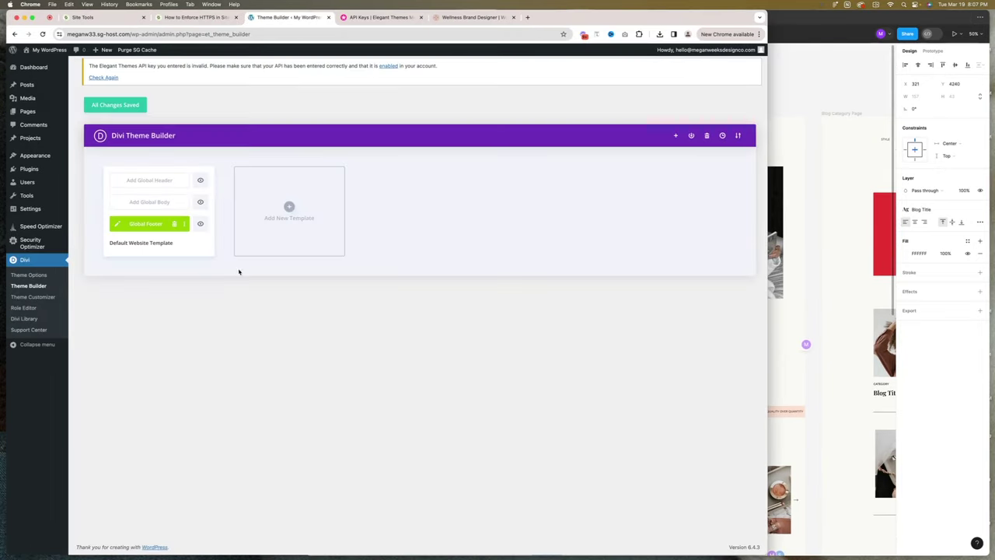
{"action": "left_click", "coordinate": [278, 212]}
{"action": "left_click", "coordinate": [279, 203]}
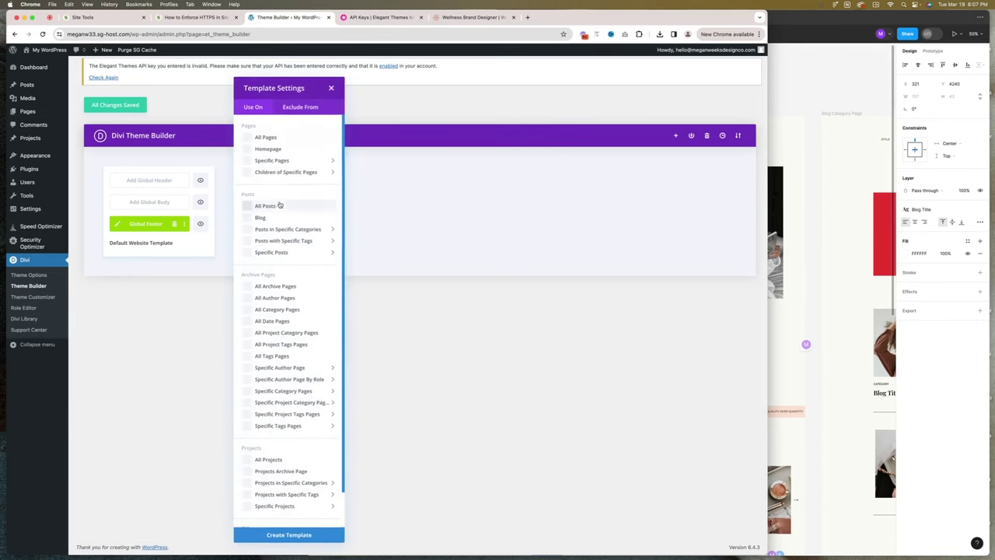
In Template Settings, set the template to apply to Blog under Posts.
{"action": "scroll", "coordinate": [283, 137], "scroll_direction": "down", "scroll_amount": 2}
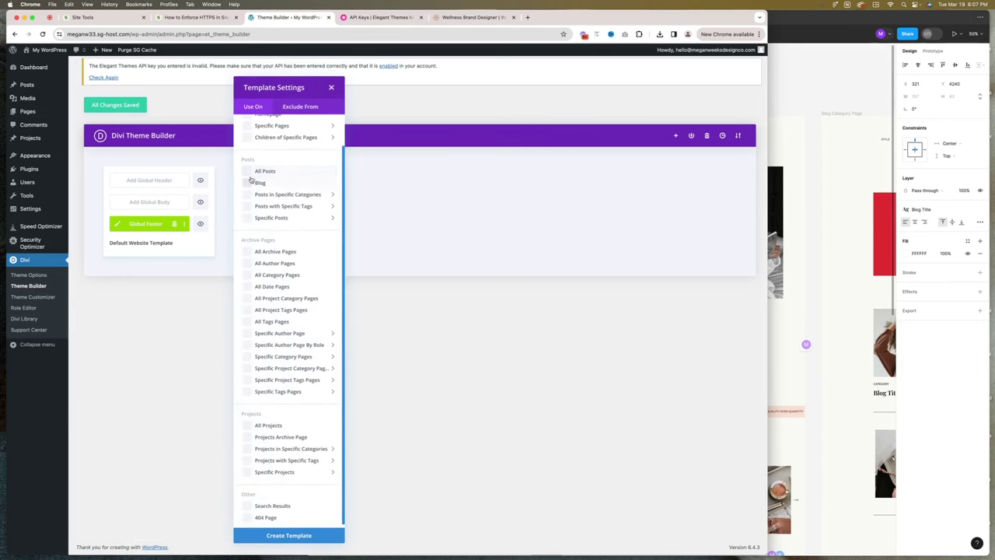
{"action": "scroll", "coordinate": [251, 188], "scroll_direction": "up", "scroll_amount": 2}
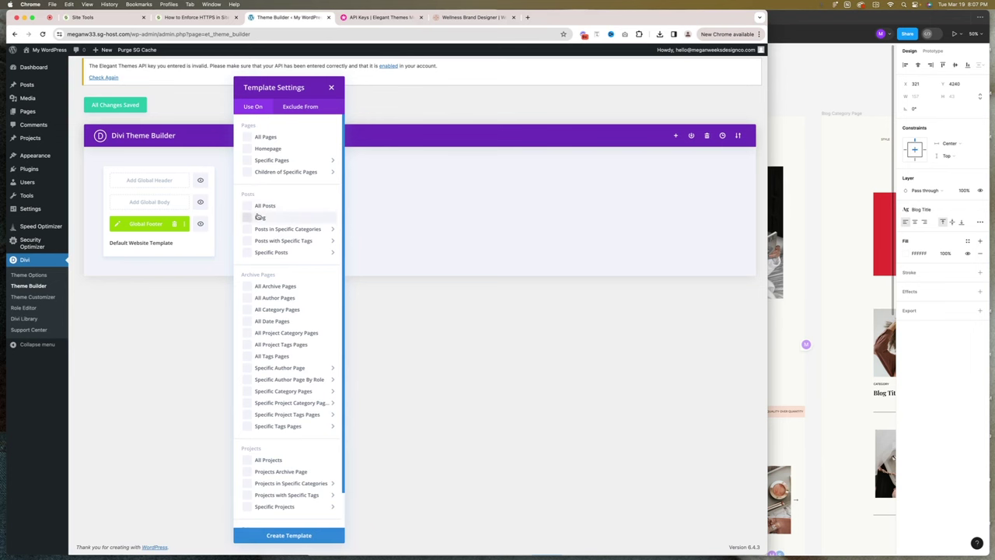
{"action": "mouse_move", "coordinate": [247, 164]}
{"action": "scroll", "coordinate": [261, 244], "scroll_direction": "down", "scroll_amount": 1}
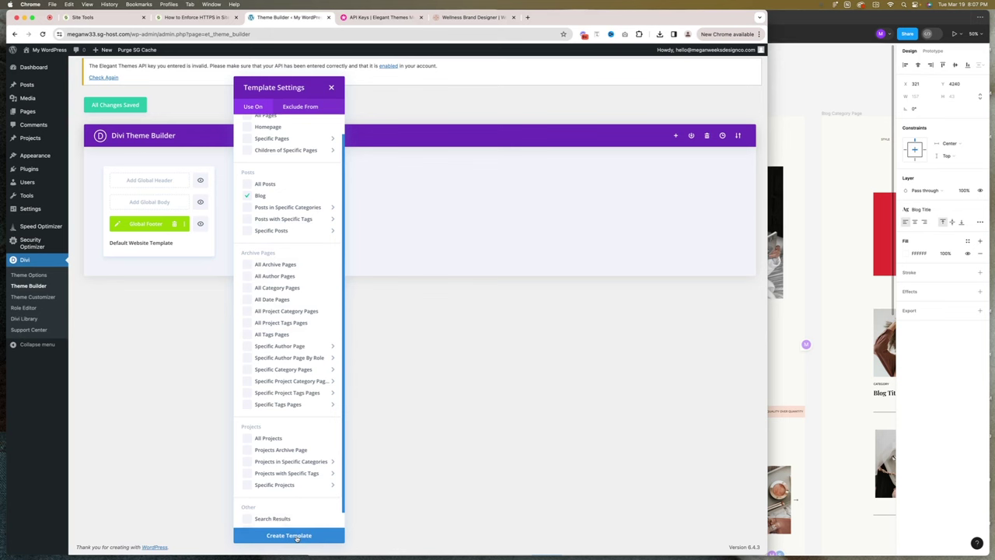
Create the Blog template with the global footer and save the Theme Builder changes.
{"action": "left_click", "coordinate": [289, 536]}
{"action": "left_click", "coordinate": [128, 107]}
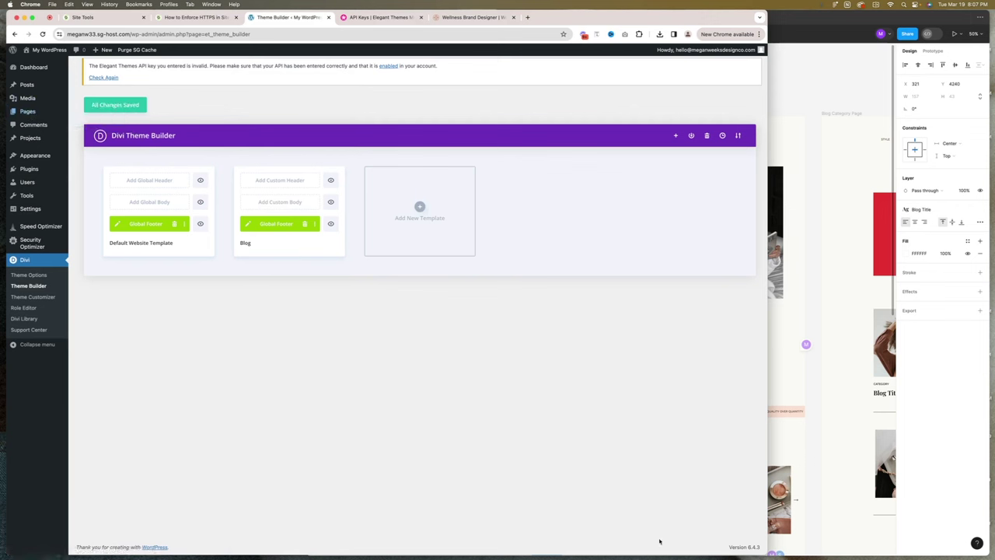
{"action": "left_click", "coordinate": [29, 448]}
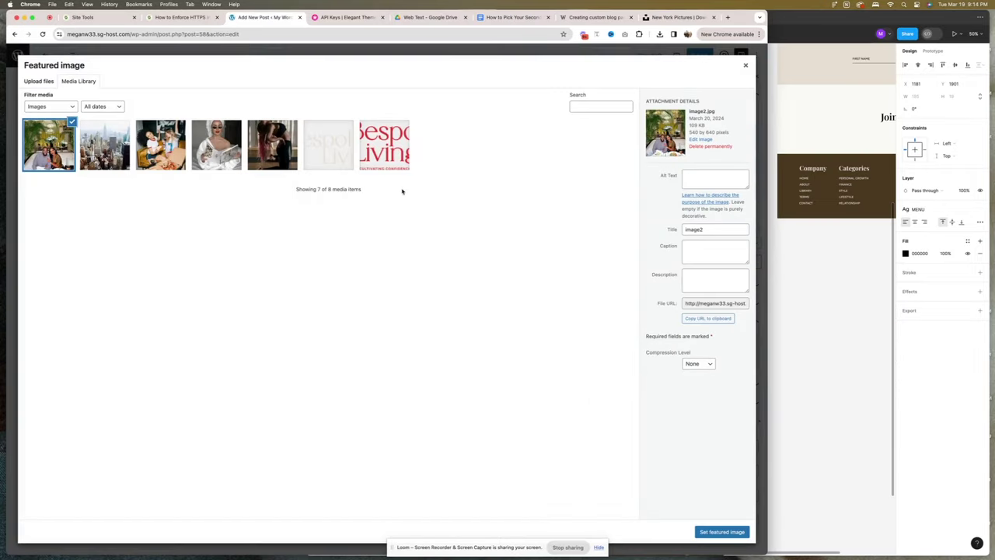
Set the chosen photo as the featured image, file the post under Relationships, and publish it.
{"action": "left_click", "coordinate": [703, 532]}
{"action": "left_click", "coordinate": [661, 284]}
{"action": "left_click", "coordinate": [668, 325]}
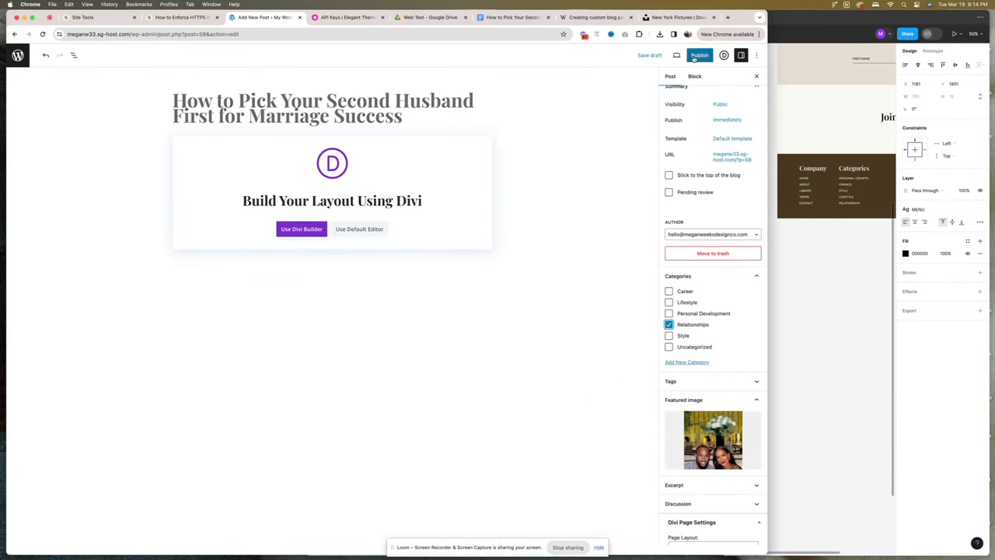
{"action": "left_click", "coordinate": [695, 56]}
{"action": "left_click", "coordinate": [688, 55]}
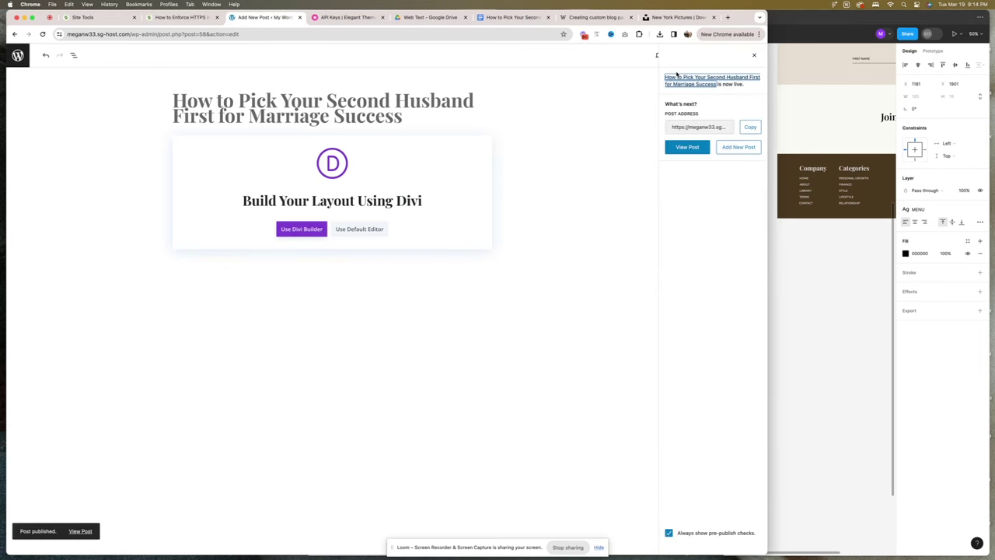
View the published post on the site's front page, then go to the Pages list.
{"action": "left_click", "coordinate": [17, 55]}
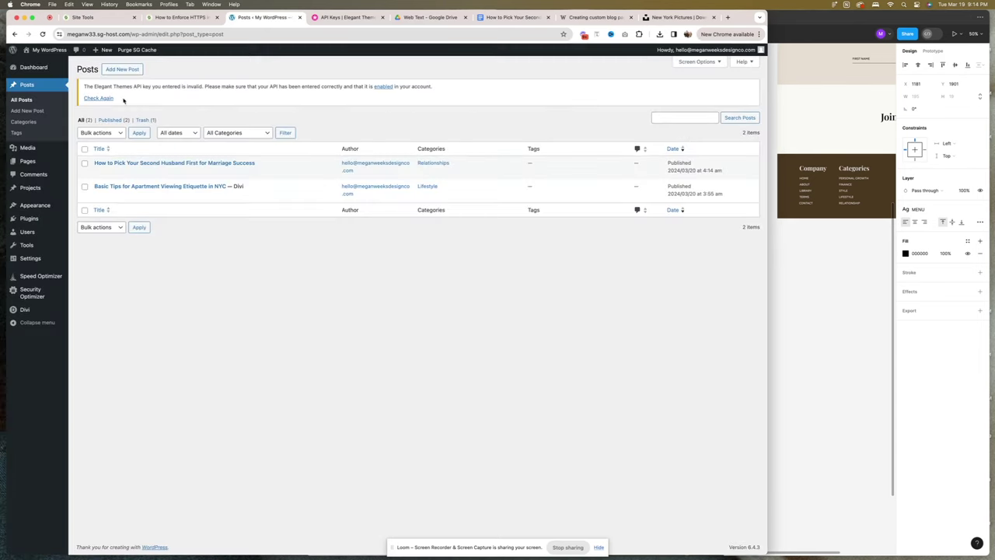
{"action": "left_click", "coordinate": [43, 62]}
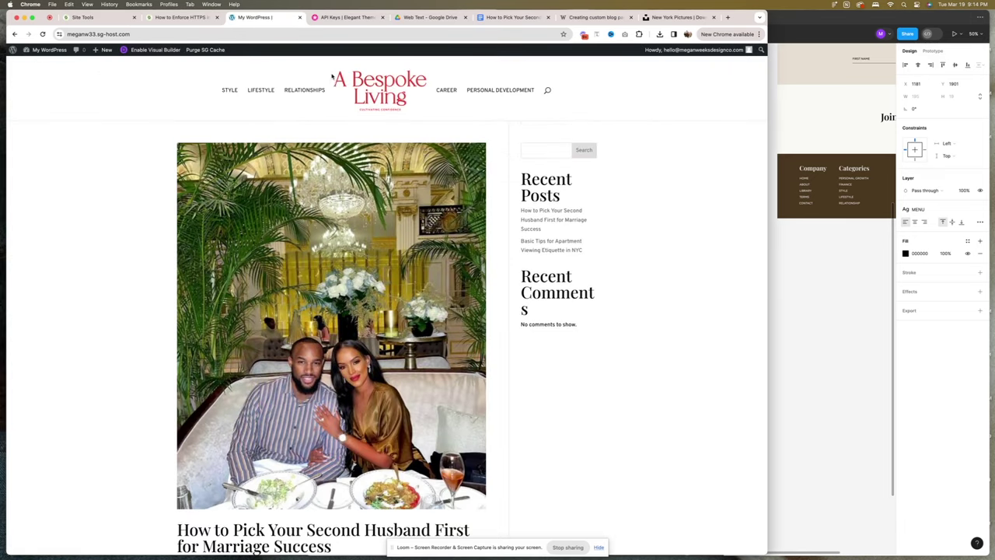
{"action": "mouse_move", "coordinate": [47, 49]}
{"action": "left_click", "coordinate": [41, 67]}
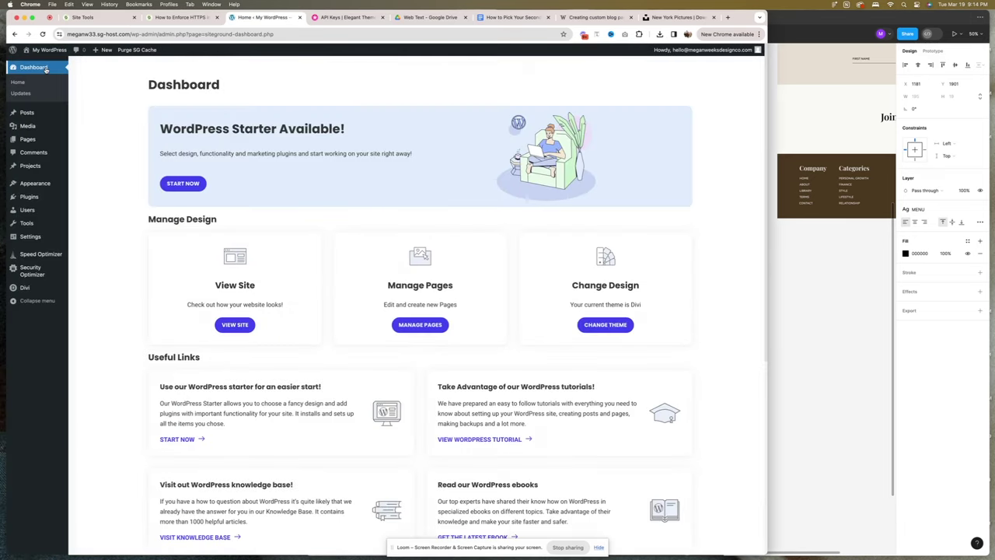
{"action": "left_click", "coordinate": [87, 140]}
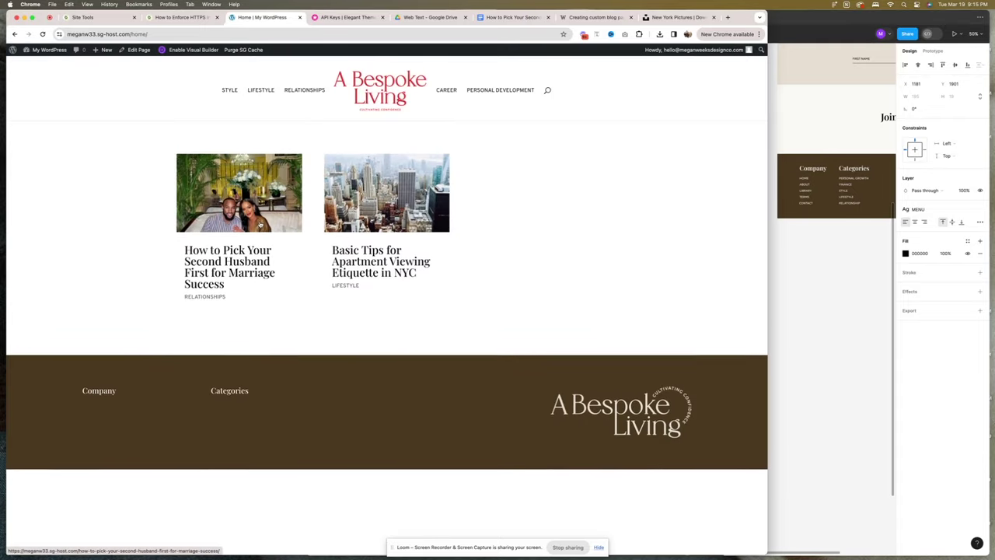
Enable the Visual Builder on the home page and compare it against the Figma design.
{"action": "left_click", "coordinate": [178, 50]}
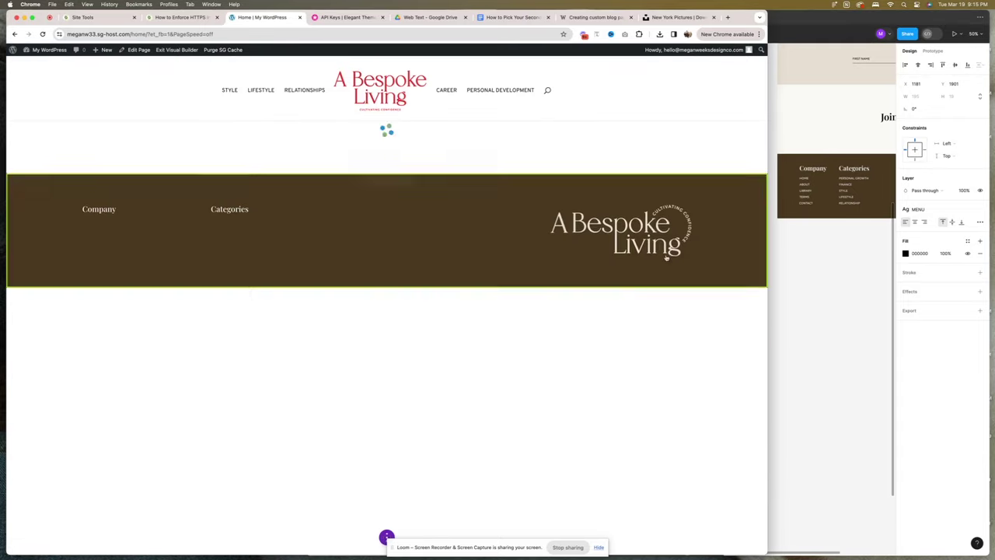
{"action": "key", "text": "super+Tab"}
{"action": "scroll", "coordinate": [699, 257], "scroll_direction": "up", "scroll_amount": 5}
{"action": "scroll", "coordinate": [691, 252], "scroll_direction": "left", "scroll_amount": 5}
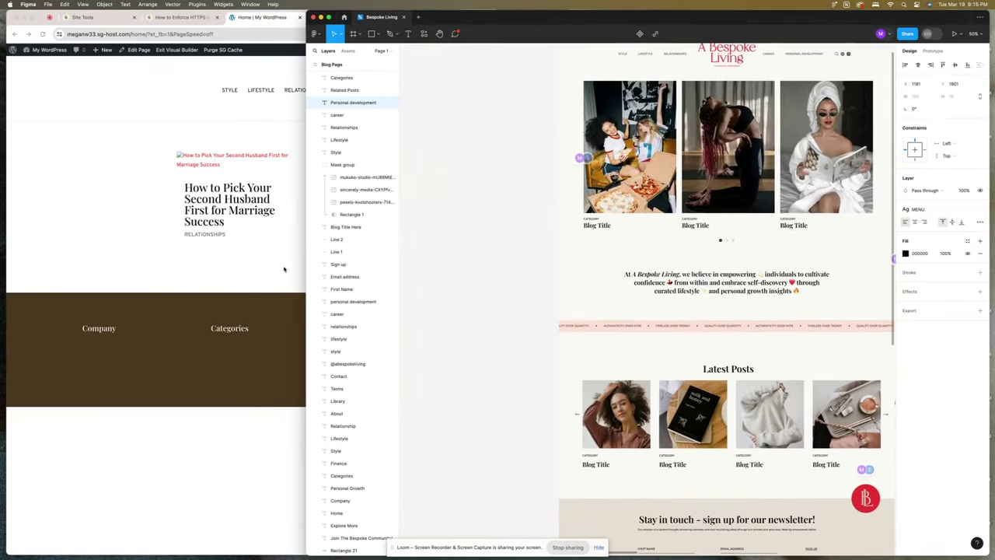
{"action": "left_click", "coordinate": [282, 269]}
{"action": "left_click", "coordinate": [387, 271]}
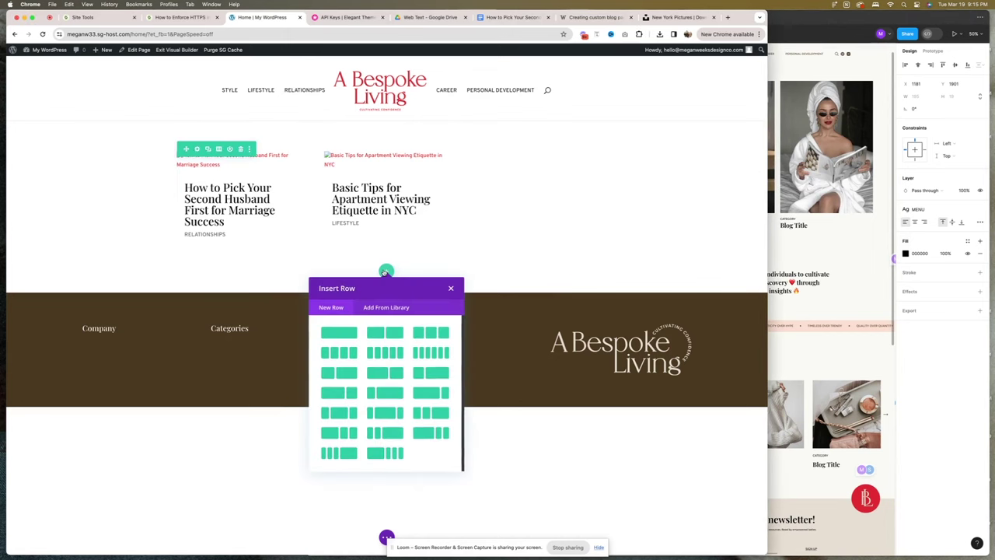
{"action": "left_click", "coordinate": [450, 288]}
Widen the posts grid row to a 70% max width in its Design sizing settings.
{"action": "left_click", "coordinate": [198, 148]}
{"action": "left_click", "coordinate": [78, 100]}
{"action": "left_click", "coordinate": [74, 139]}
{"action": "scroll", "coordinate": [133, 204], "scroll_direction": "down", "scroll_amount": 2}
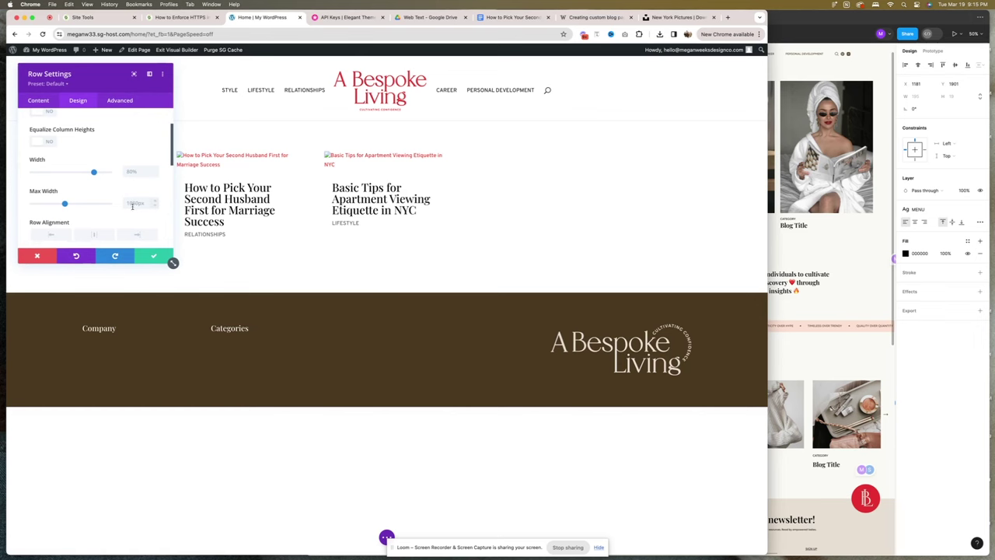
{"action": "left_click", "coordinate": [155, 255]}
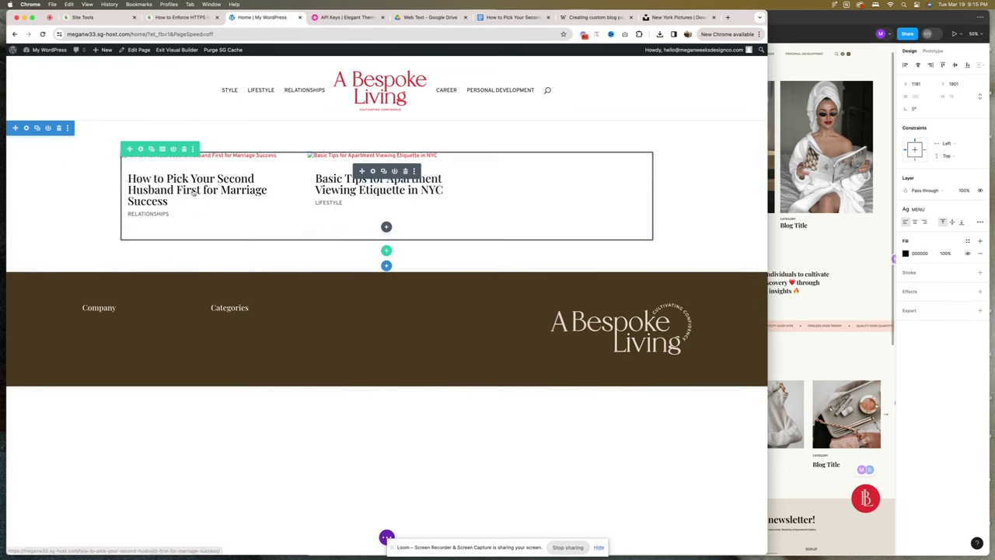
Add a new row below the posts containing a Text module.
{"action": "left_click", "coordinate": [36, 128]}
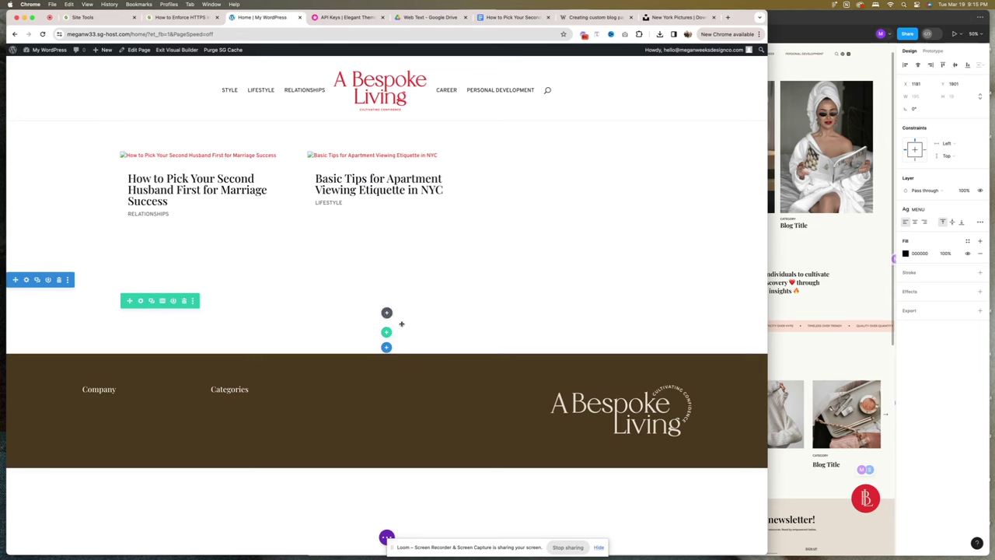
{"action": "left_click", "coordinate": [386, 313]}
{"action": "type", "text": "text"}
{"action": "left_click", "coordinate": [351, 146]}
Paste the Figma mission statement into the Text module and format it as Heading 2.
{"action": "scroll", "coordinate": [93, 202], "scroll_direction": "down", "scroll_amount": 2}
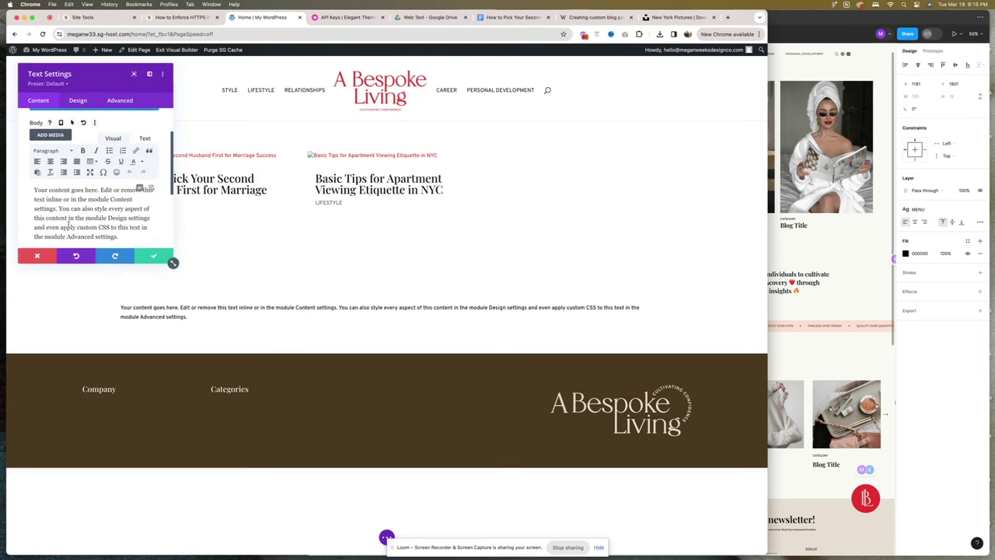
{"action": "left_click", "coordinate": [801, 291]}
{"action": "left_click", "coordinate": [770, 290]}
{"action": "key", "text": "super+a"}
{"action": "key", "text": "super+c"}
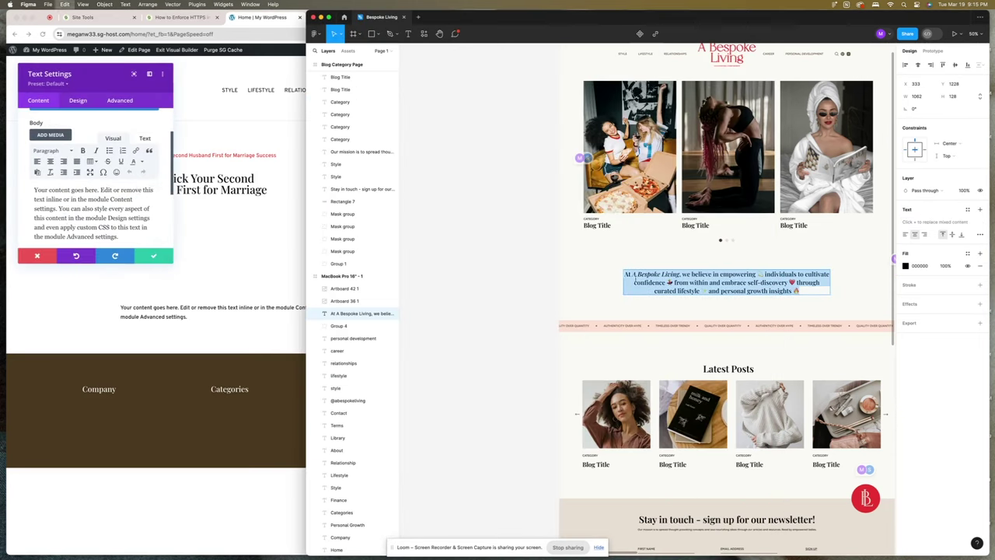
{"action": "left_click", "coordinate": [134, 224]}
{"action": "key", "text": "super+a"}
{"action": "key", "text": "super+v"}
{"action": "key", "text": "super+a"}
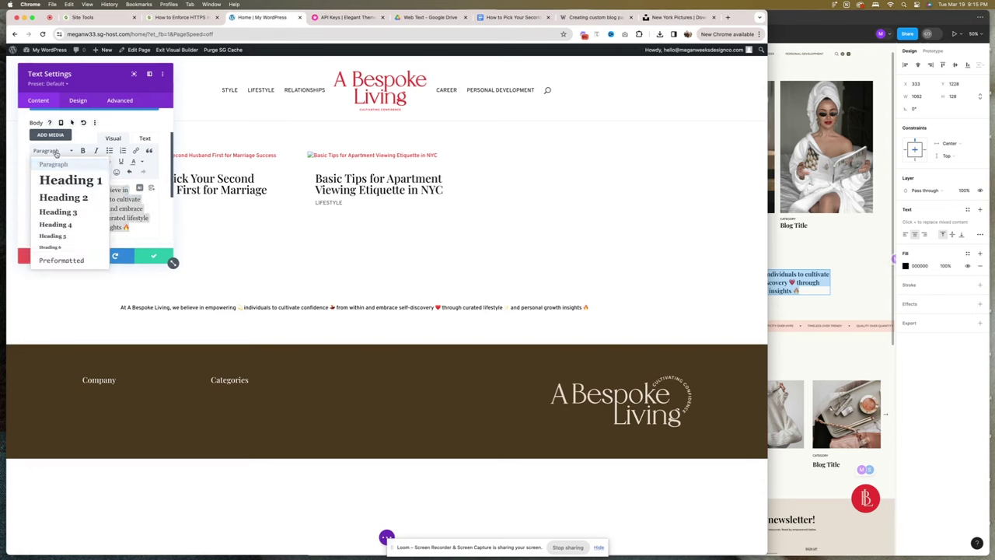
{"action": "left_click", "coordinate": [54, 150]}
{"action": "left_click", "coordinate": [49, 163]}
{"action": "left_click", "coordinate": [51, 150]}
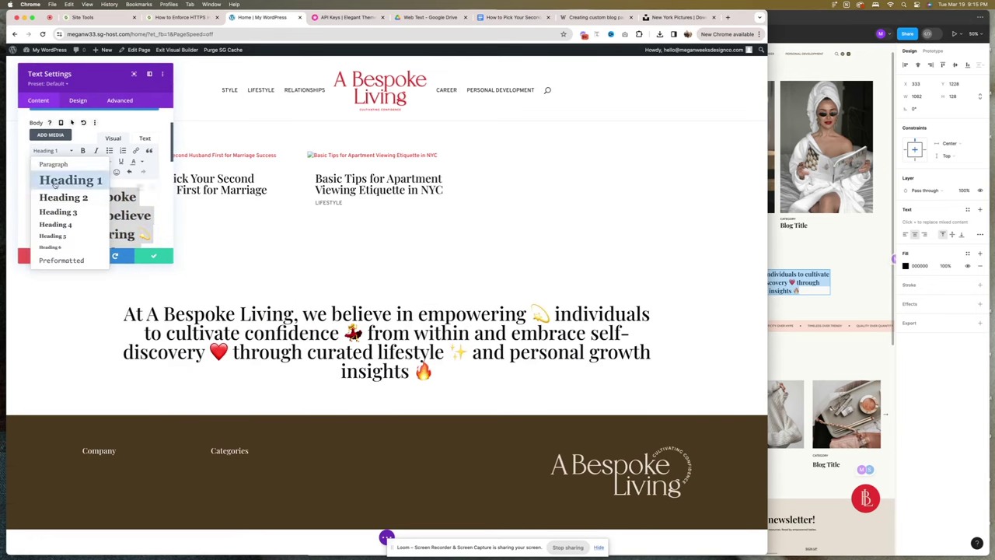
{"action": "left_click", "coordinate": [58, 179]}
Adjust the Heading 2 text styling in the module's Design settings and save the module.
{"action": "left_click", "coordinate": [78, 101]}
{"action": "left_click", "coordinate": [61, 139]}
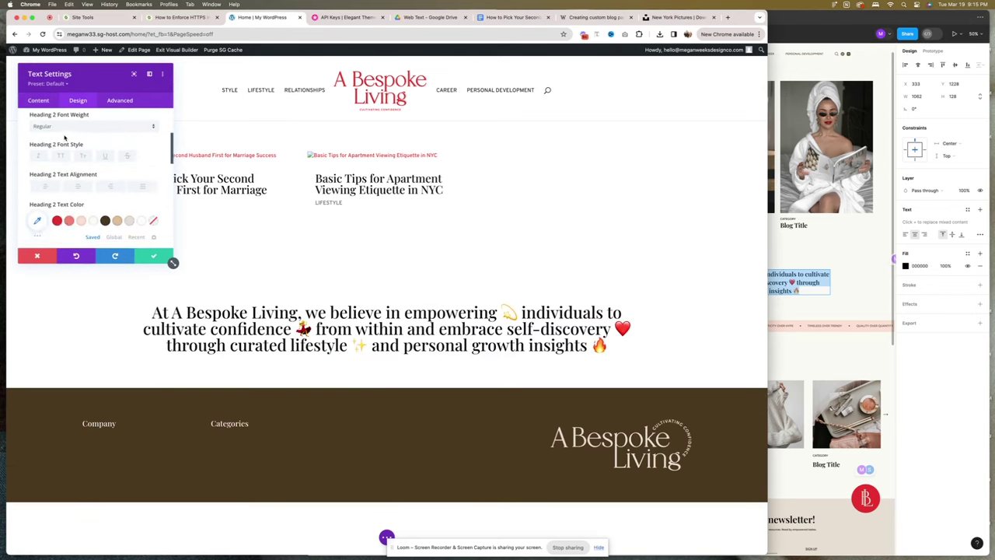
{"action": "scroll", "coordinate": [86, 178], "scroll_direction": "down", "scroll_amount": 3}
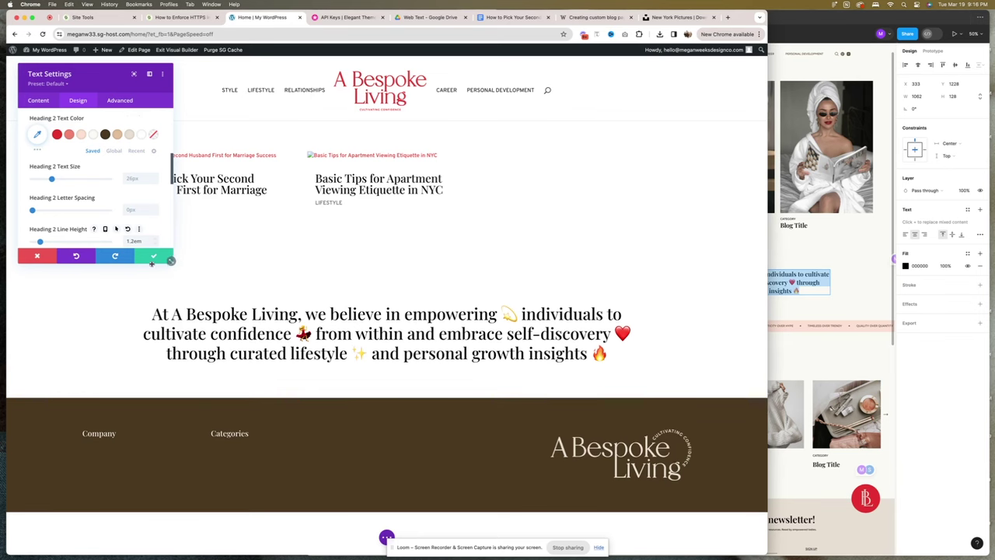
{"action": "left_click", "coordinate": [155, 257]}
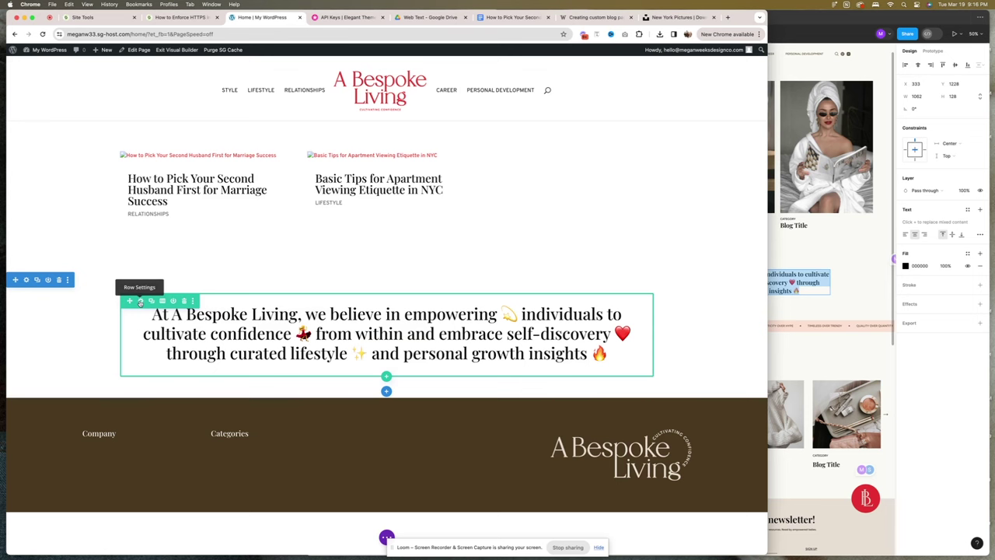
Set the text module's sizing width to 93% and save the home page.
{"action": "left_click", "coordinate": [371, 325]}
{"action": "left_click", "coordinate": [78, 101]}
{"action": "left_click", "coordinate": [65, 187]}
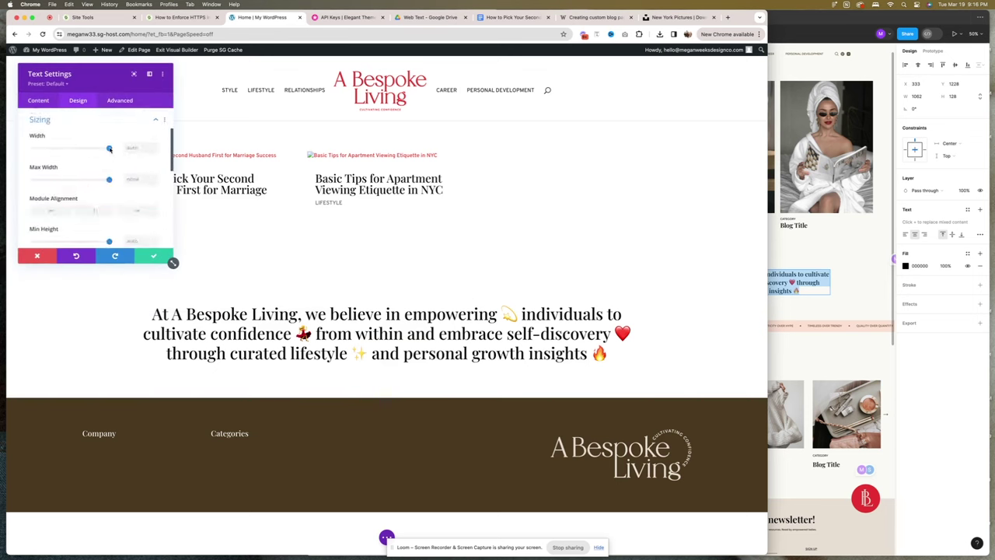
{"action": "left_click_drag", "start_coordinate": [109, 149], "coordinate": [101, 149]}
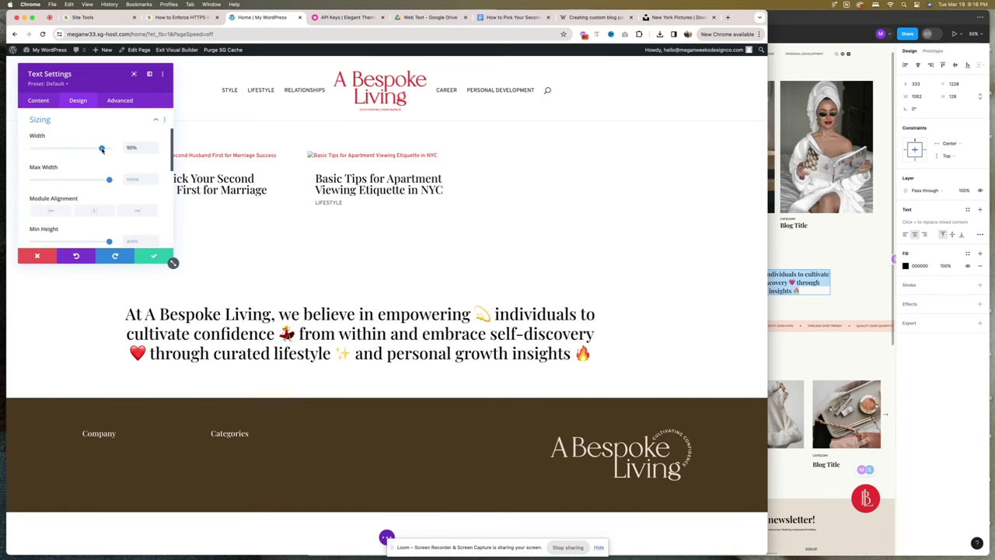
{"action": "key", "text": "super+Tab"}
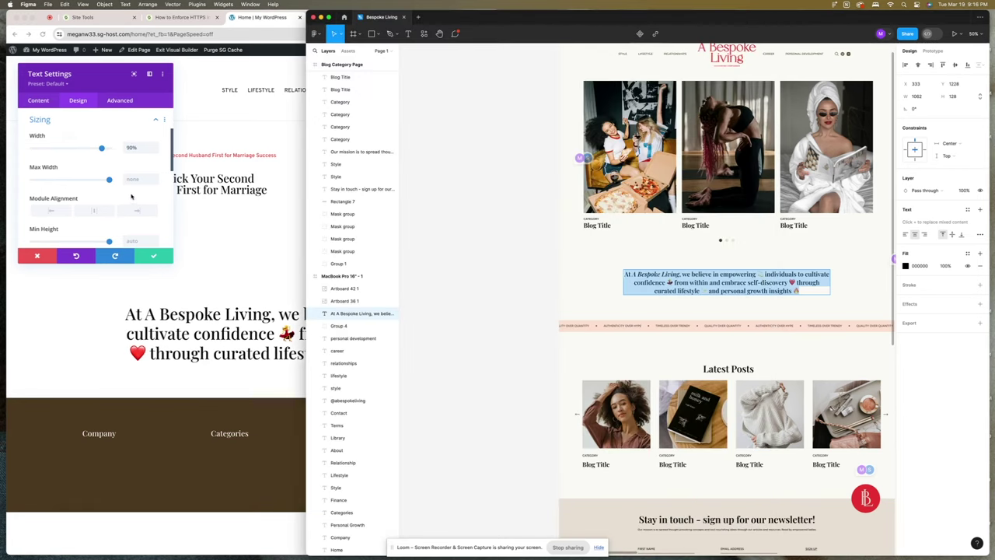
{"action": "left_click", "coordinate": [131, 197]}
{"action": "left_click_drag", "start_coordinate": [101, 148], "coordinate": [103, 149]}
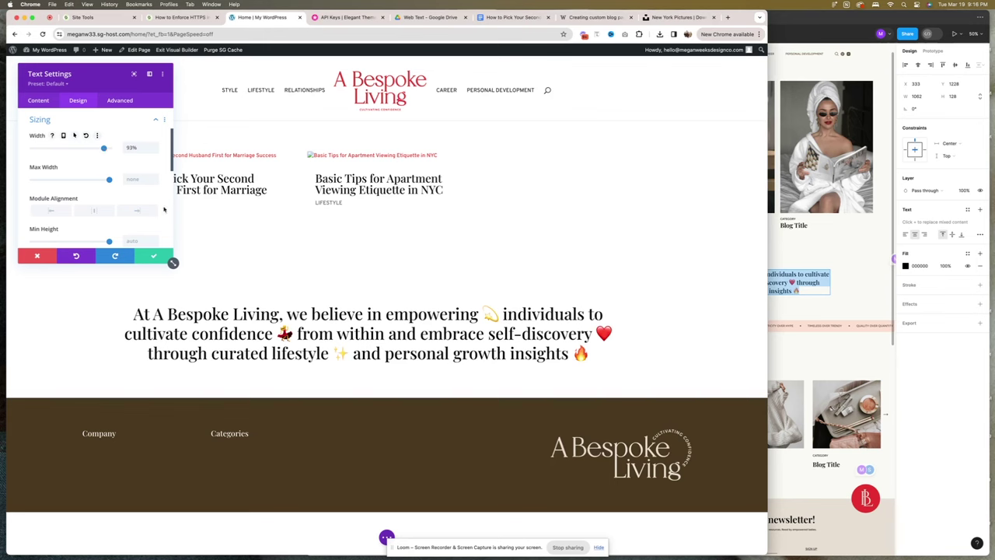
{"action": "left_click", "coordinate": [153, 257]}
{"action": "left_click", "coordinate": [745, 538]}
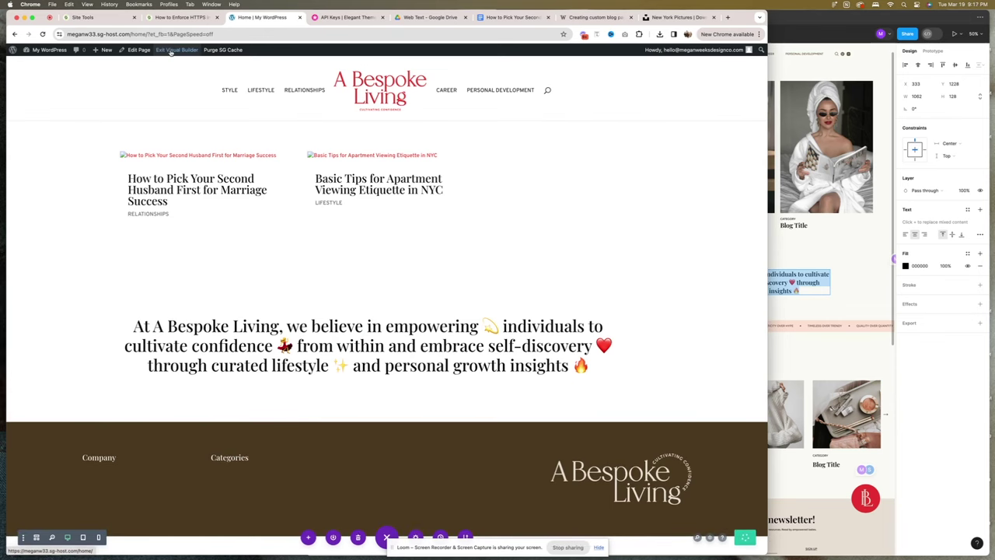
Add a regular one-column section below the mission statement with a pale pink background.
{"action": "left_click", "coordinate": [387, 415]}
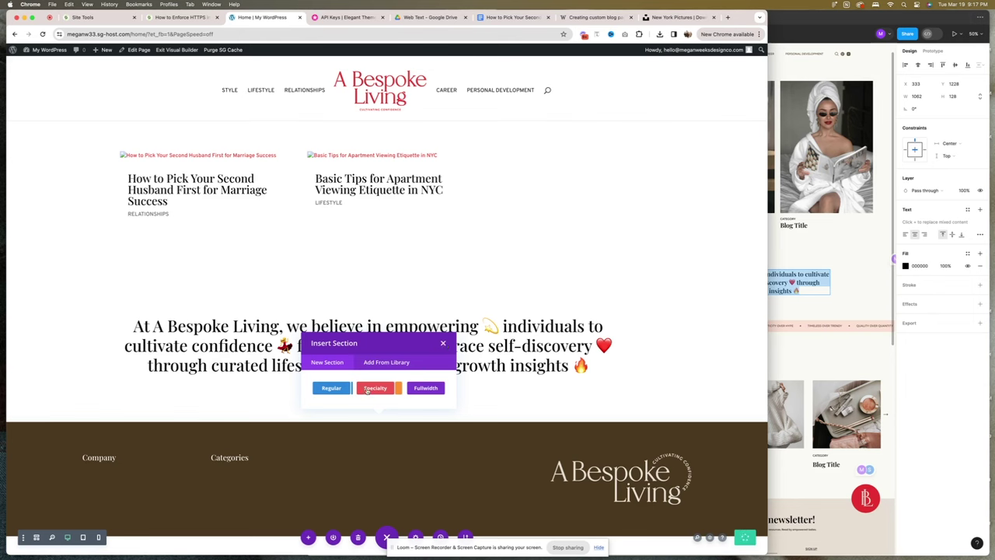
{"action": "left_click", "coordinate": [331, 388]}
{"action": "left_click", "coordinate": [352, 304]}
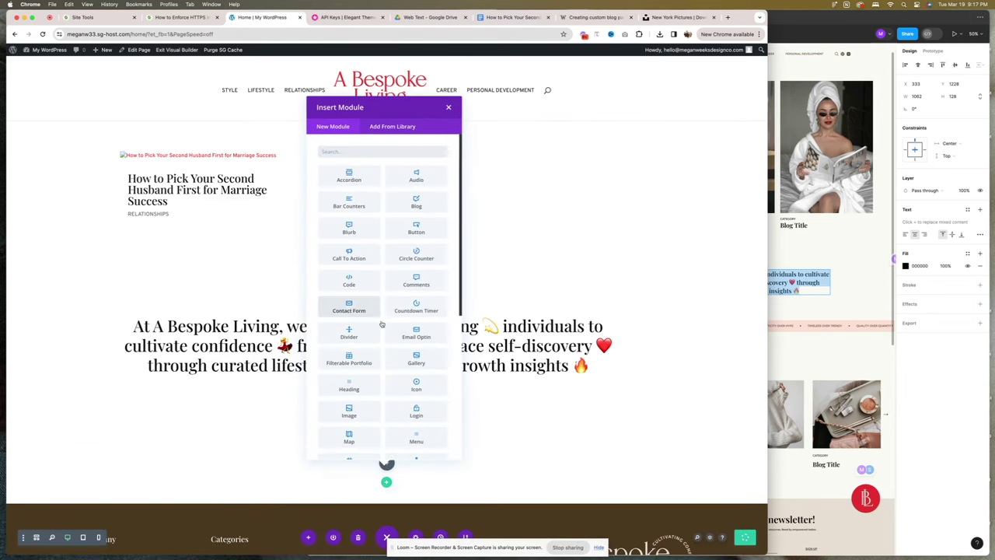
{"action": "left_click", "coordinate": [449, 107]}
{"action": "left_click", "coordinate": [50, 159]}
{"action": "left_click", "coordinate": [94, 133]}
{"action": "left_click", "coordinate": [81, 180]}
{"action": "left_click", "coordinate": [154, 258]}
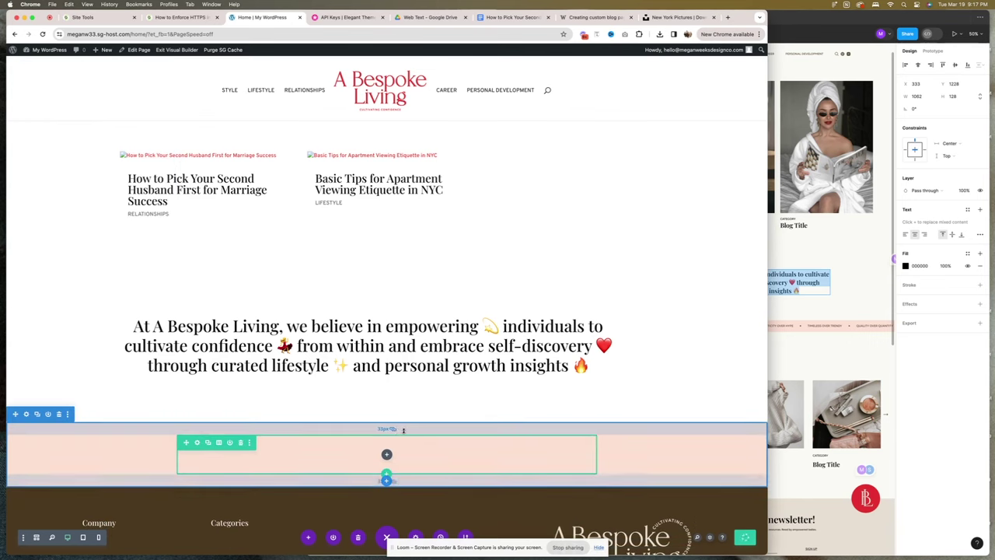
Remove the new row's top padding, adjust its sizing, and save the page with Ctrl+S.
{"action": "left_click_drag", "start_coordinate": [405, 447], "coordinate": [405, 429]}
{"action": "left_click", "coordinate": [197, 439]}
{"action": "left_click", "coordinate": [77, 100]}
{"action": "left_click", "coordinate": [62, 133]}
{"action": "scroll", "coordinate": [116, 171], "scroll_direction": "down", "scroll_amount": 1}
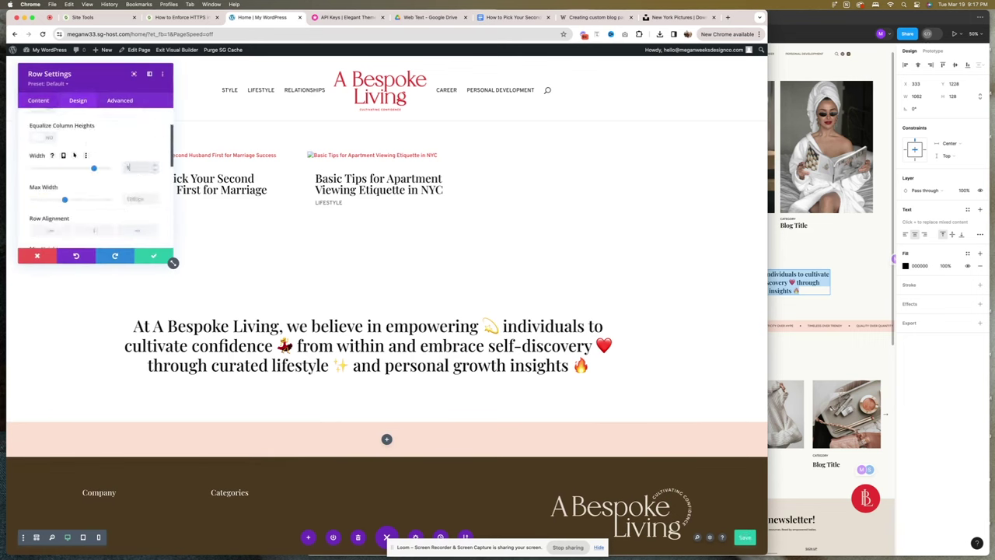
{"action": "left_click", "coordinate": [153, 256]}
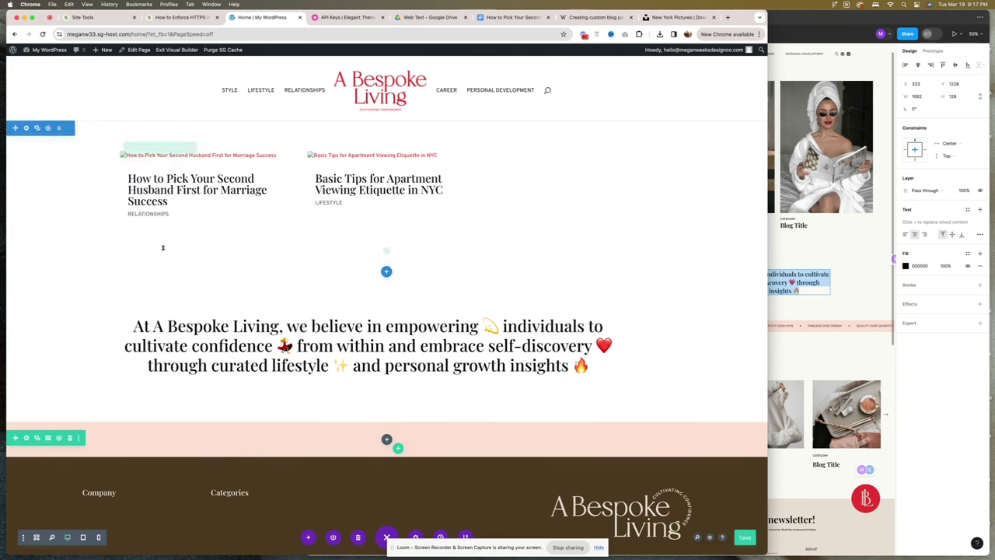
{"action": "scroll", "coordinate": [334, 281], "scroll_direction": "down", "scroll_amount": 1}
{"action": "scroll", "coordinate": [334, 281], "scroll_direction": "up", "scroll_amount": 1}
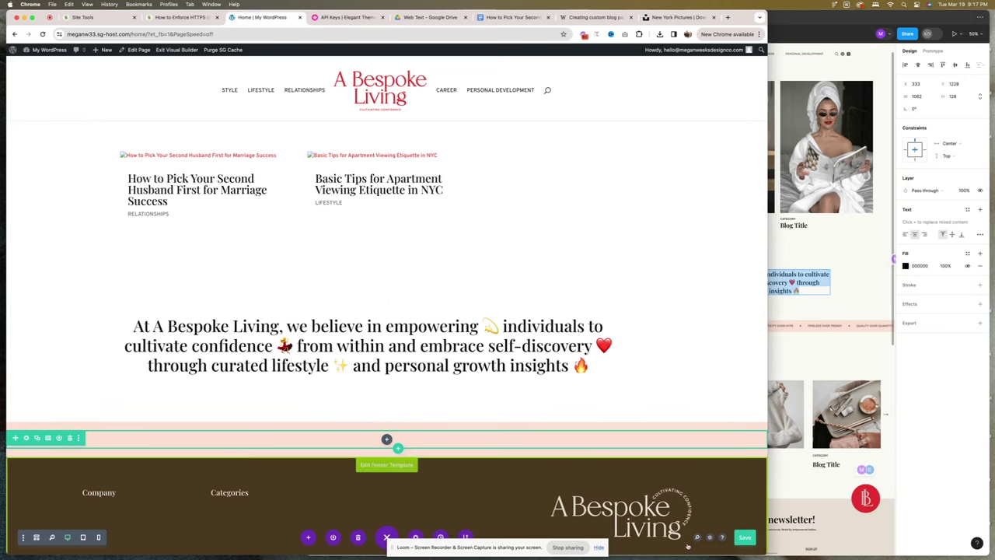
{"action": "key", "text": "ctrl+s"}
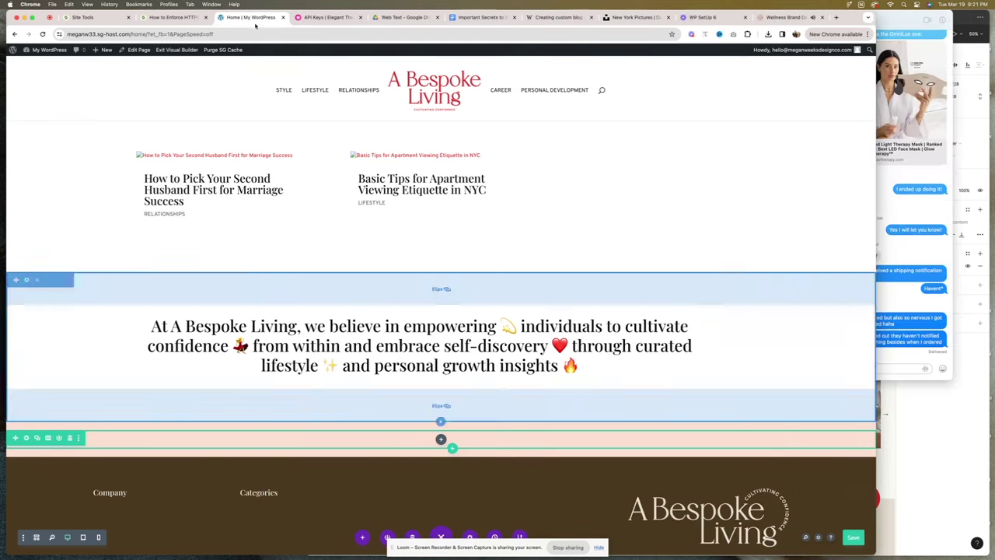
Add a Code module to the pink row and paste in the marquee HTML/CSS.
{"action": "left_click", "coordinate": [440, 437]}
{"action": "type", "text": "code"}
{"action": "left_click", "coordinate": [406, 147]}
{"action": "key", "text": "super+v"}
{"action": "left_click_drag", "start_coordinate": [173, 262], "coordinate": [562, 414]}
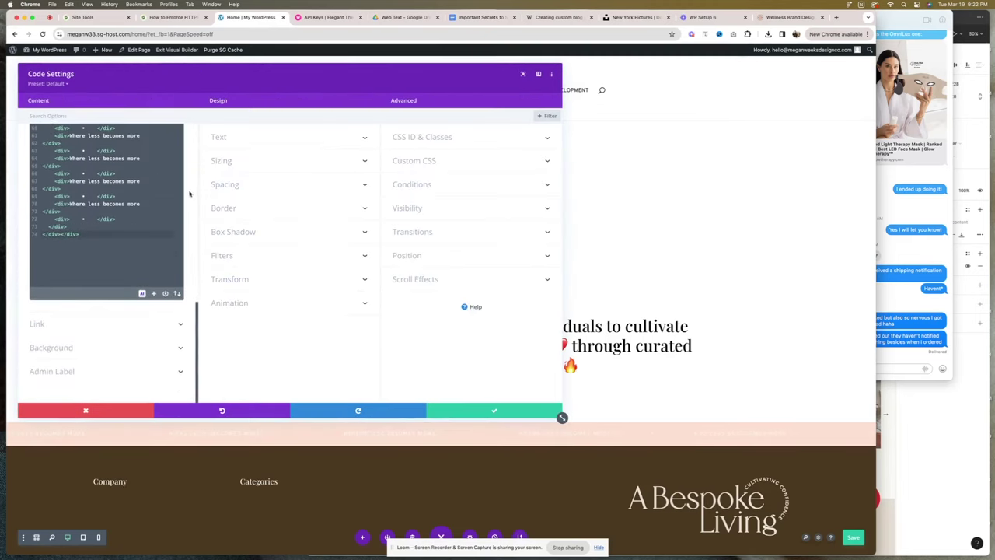
{"action": "scroll", "coordinate": [107, 264], "scroll_direction": "up", "scroll_amount": 5}
Replace placeholder phrases on lines 41–50 with 'quality over quantity', 'authenticity over hype', 'timeless over trendy'.
{"action": "key", "text": "super+Tab"}
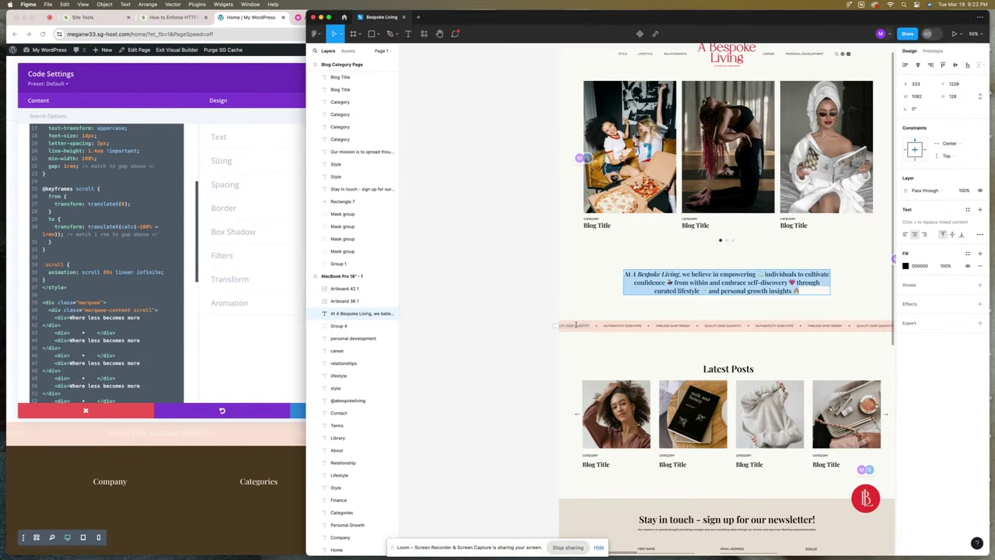
{"action": "left_click", "coordinate": [576, 325]}
{"action": "key", "text": "super+c"}
{"action": "key", "text": "super+Tab"}
{"action": "key", "text": "super+v"}
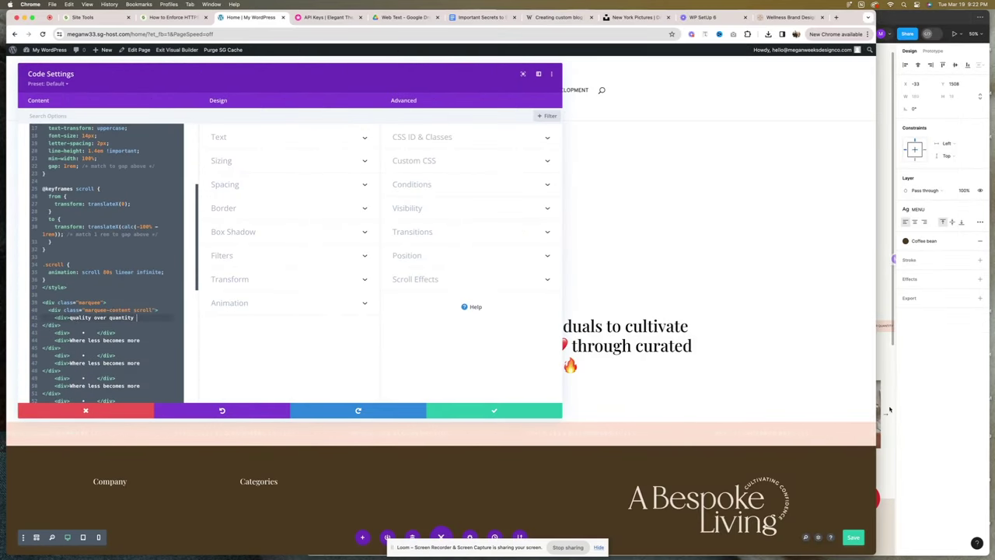
{"action": "key", "text": "super+Tab"}
{"action": "left_click", "coordinate": [342, 300]}
{"action": "key", "text": "super+c"}
{"action": "key", "text": "super+Tab"}
{"action": "left_click_drag", "start_coordinate": [69, 340], "coordinate": [247, 340]}
{"action": "key", "text": "super+v"}
{"action": "key", "text": "super+Tab"}
{"action": "left_click", "coordinate": [672, 327]}
{"action": "key", "text": "super+c"}
{"action": "key", "text": "super+Tab"}
{"action": "key", "text": "super+v"}
{"action": "key", "text": "super+Tab"}
{"action": "left_click", "coordinate": [729, 325]}
{"action": "key", "text": "super+c"}
{"action": "key", "text": "super+Tab"}
{"action": "scroll", "coordinate": [103, 355], "scroll_direction": "down", "scroll_amount": 2}
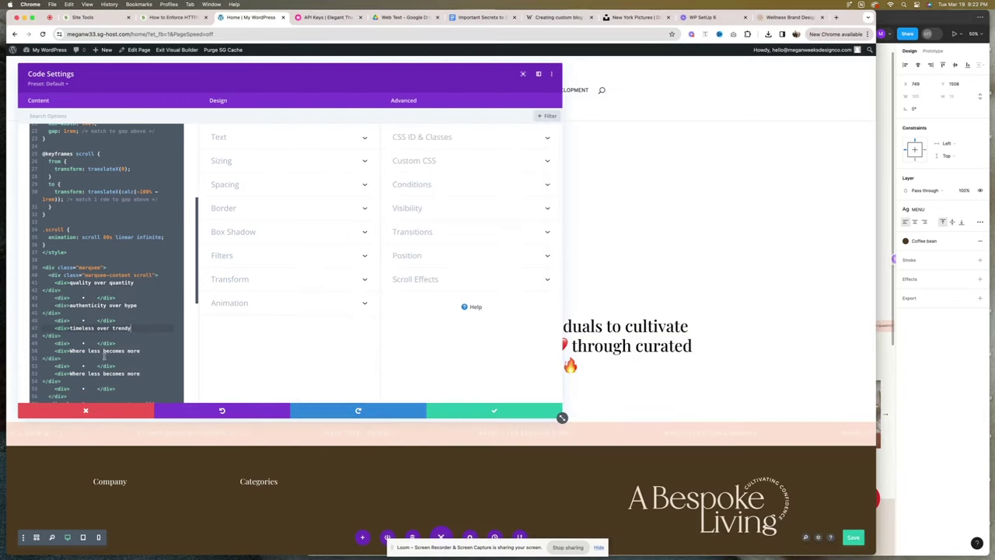
{"action": "left_click_drag", "start_coordinate": [69, 350], "coordinate": [141, 351]}
{"action": "key", "text": "super+v"}
Replace the remaining placeholder phrases on lines 53–67 with the same three Figma banner phrases.
{"action": "key", "text": "super+Tab"}
{"action": "left_click", "coordinate": [773, 325]}
{"action": "key", "text": "super+c"}
{"action": "key", "text": "super+Tab"}
{"action": "scroll", "coordinate": [154, 334], "scroll_direction": "down", "scroll_amount": 2}
{"action": "left_click_drag", "start_coordinate": [69, 333], "coordinate": [140, 332]}
{"action": "key", "text": "super+v"}
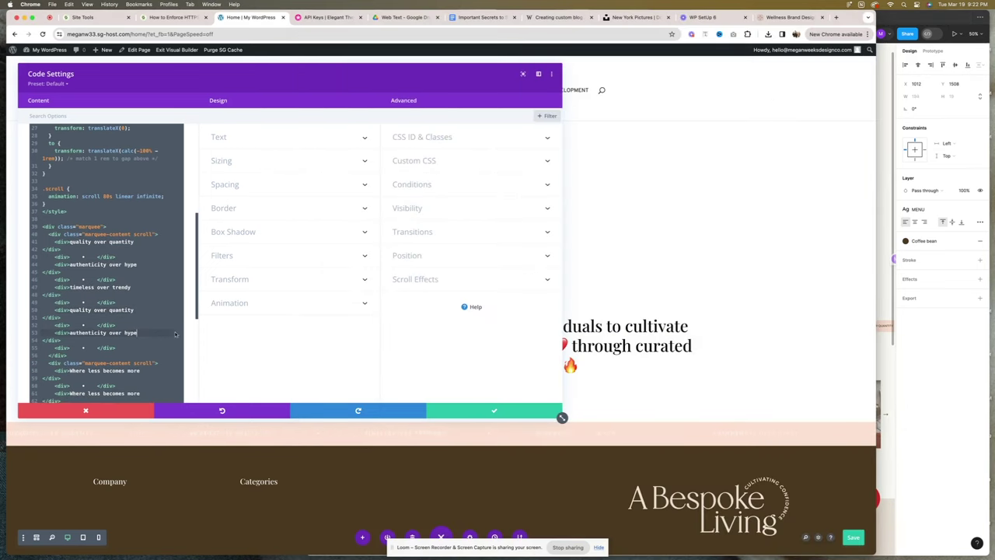
{"action": "scroll", "coordinate": [159, 317], "scroll_direction": "down", "scroll_amount": 2}
{"action": "key", "text": "super+Tab"}
{"action": "key", "text": "Tab"}
{"action": "key", "text": "super+c"}
{"action": "key", "text": "super+Tab"}
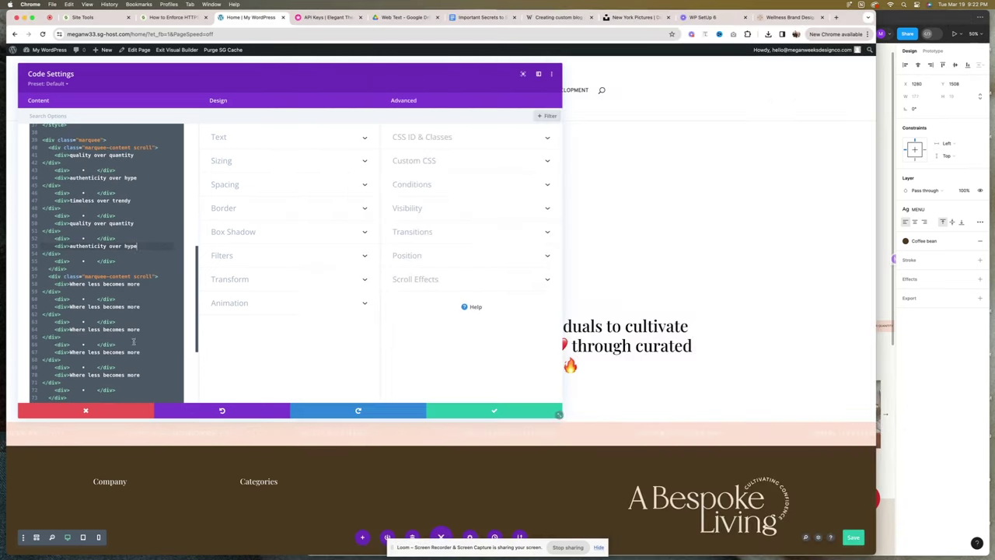
{"action": "key", "text": "super+v"}
{"action": "key", "text": "super+Tab"}
{"action": "key", "text": "Tab"}
{"action": "key", "text": "super+c"}
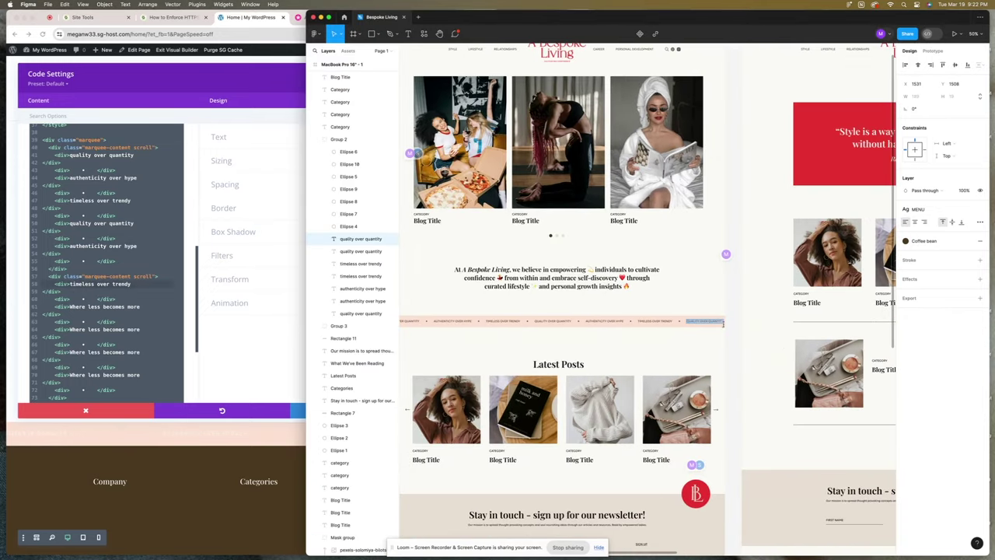
{"action": "key", "text": "super+Tab"}
{"action": "left_click_drag", "start_coordinate": [70, 306], "coordinate": [127, 306]}
{"action": "left_click_drag", "start_coordinate": [68, 246], "coordinate": [137, 245]}
{"action": "key", "text": "super+c"}
{"action": "left_click_drag", "start_coordinate": [69, 329], "coordinate": [140, 329]}
{"action": "key", "text": "super+v"}
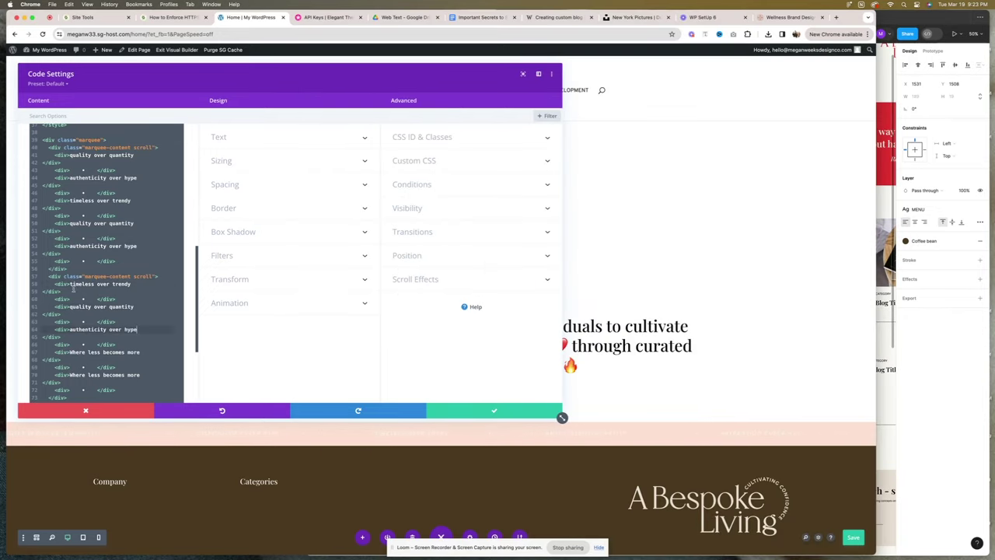
{"action": "left_click_drag", "start_coordinate": [69, 351], "coordinate": [140, 351]}
{"action": "key", "text": "super+v"}
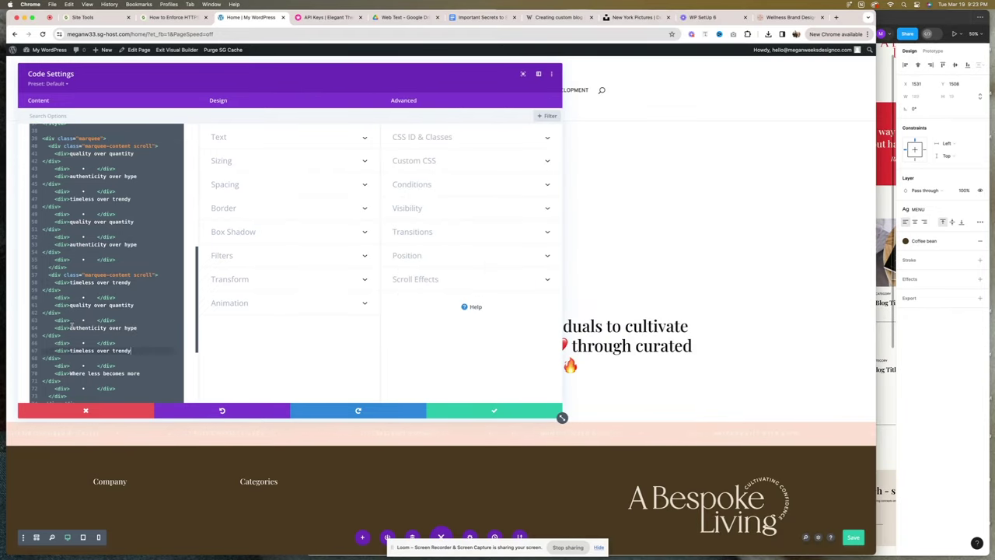
{"action": "left_click_drag", "start_coordinate": [68, 306], "coordinate": [139, 314]}
Set the banner text colour to #000000 and save the code module.
{"action": "scroll", "coordinate": [140, 373], "scroll_direction": "up", "scroll_amount": 10}
{"action": "left_click", "coordinate": [71, 264]}
{"action": "left_click", "coordinate": [71, 264]}
{"action": "left_click", "coordinate": [72, 265]}
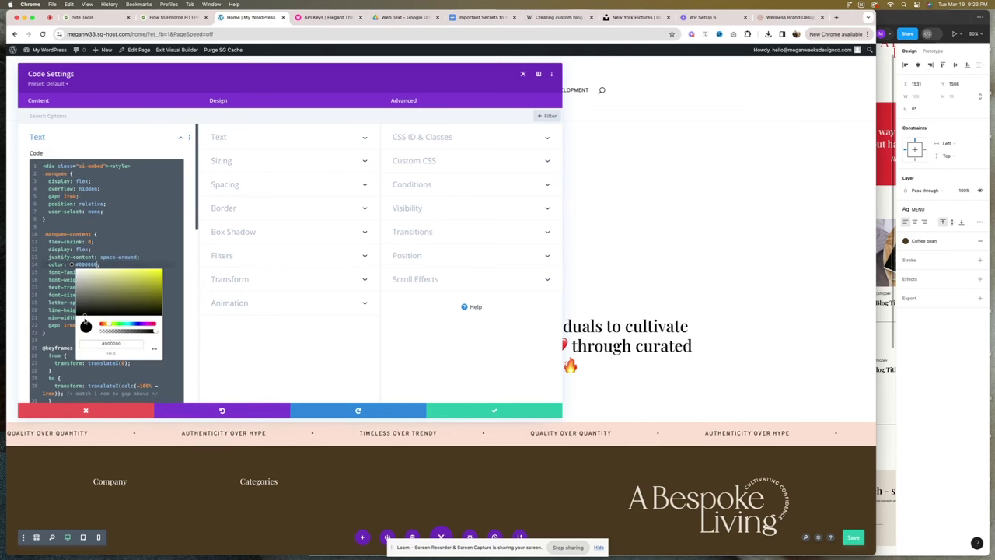
{"action": "left_click", "coordinate": [207, 316]}
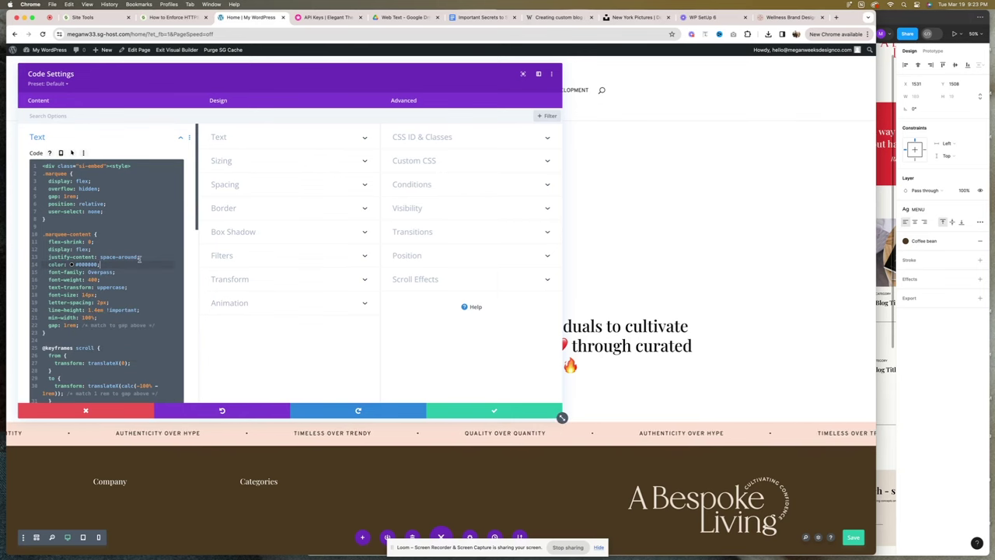
{"action": "left_click", "coordinate": [525, 408]}
{"action": "scroll", "coordinate": [526, 403], "scroll_direction": "down", "scroll_amount": 1}
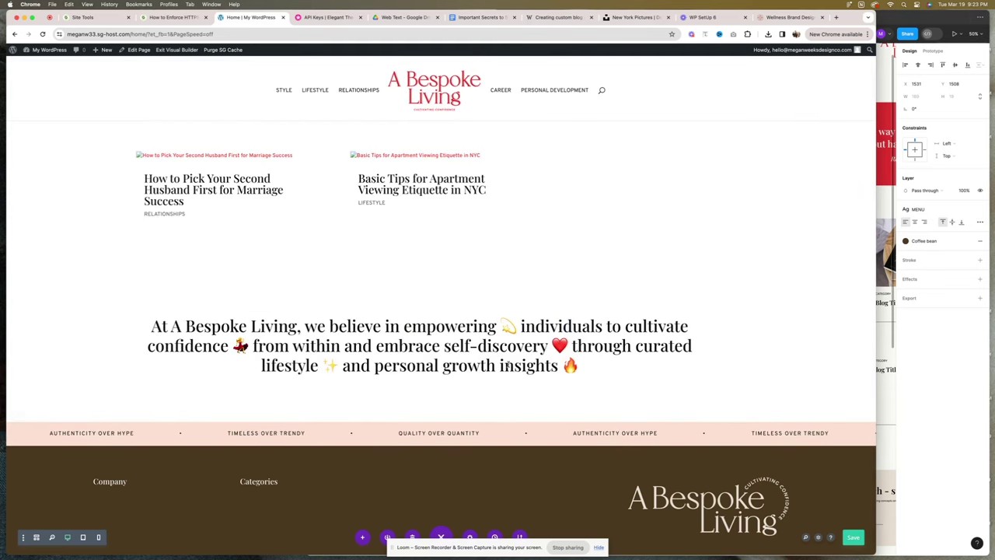
Move the Blog posts section below the pink marquee banner and save its settings.
{"action": "key", "text": "super+Tab"}
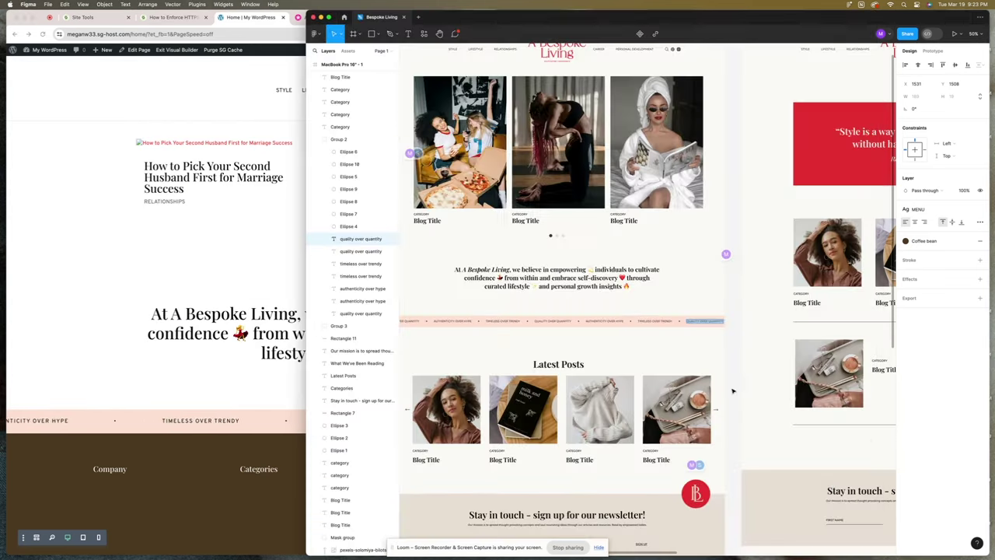
{"action": "key", "text": "super+Tab"}
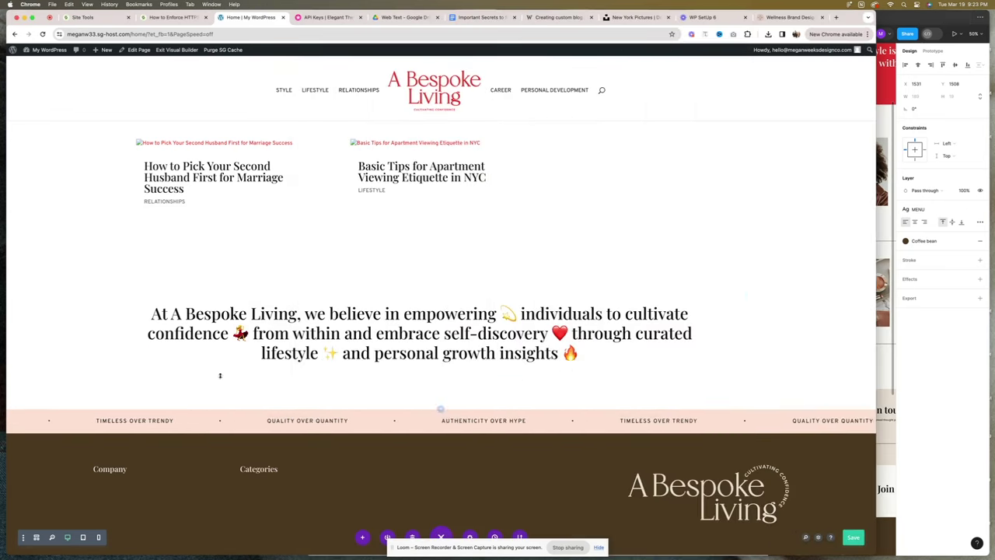
{"action": "left_click_drag", "start_coordinate": [59, 261], "coordinate": [278, 454]}
{"action": "scroll", "coordinate": [278, 454], "scroll_direction": "down", "scroll_amount": 3}
{"action": "left_click", "coordinate": [148, 311]}
{"action": "left_click", "coordinate": [233, 138]}
{"action": "left_click", "coordinate": [494, 409]}
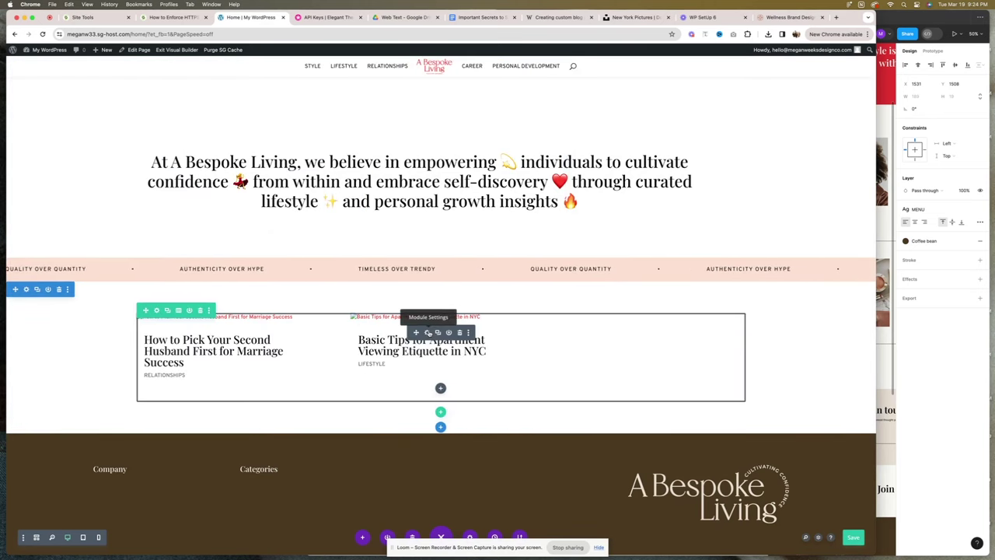
Add a Text module to the blog row with the text 'Latest Posts' as Heading 2.
{"action": "left_click", "coordinate": [440, 414]}
{"action": "type", "text": "text"}
{"action": "left_click", "coordinate": [402, 148]}
{"action": "left_click", "coordinate": [886, 295]}
{"action": "left_click", "coordinate": [584, 282]}
{"action": "key", "text": "super+c"}
{"action": "left_click", "coordinate": [109, 264]}
{"action": "key", "text": "super+a"}
{"action": "key", "text": "super+v"}
Centre the Latest Posts heading, save it, and drag it above the posts grid.
{"action": "left_click", "coordinate": [229, 146]}
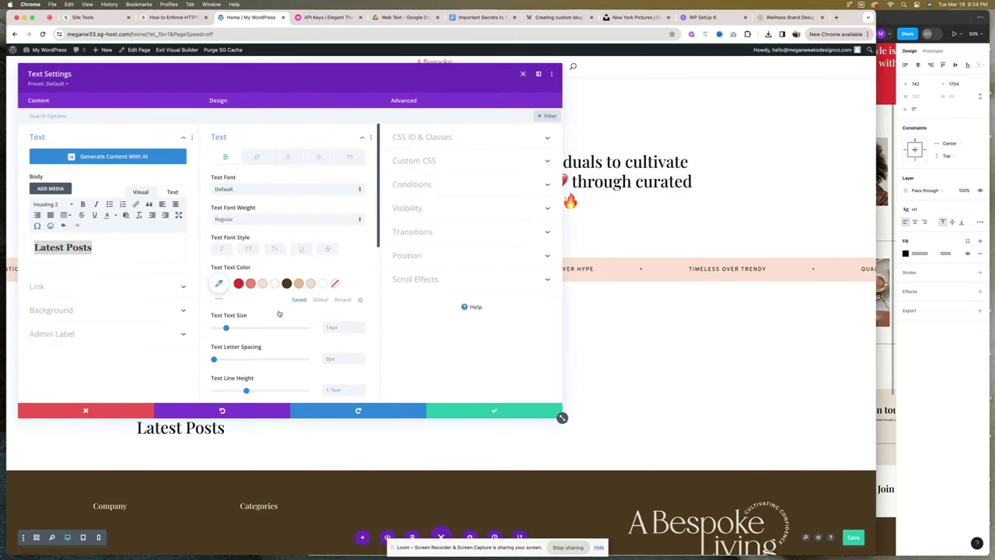
{"action": "scroll", "coordinate": [288, 234], "scroll_direction": "down", "scroll_amount": 5}
{"action": "left_click", "coordinate": [275, 295]}
{"action": "left_click", "coordinate": [439, 410]}
{"action": "left_click_drag", "start_coordinate": [417, 422], "coordinate": [440, 311]}
{"action": "scroll", "coordinate": [440, 311], "scroll_direction": "up", "scroll_amount": 3}
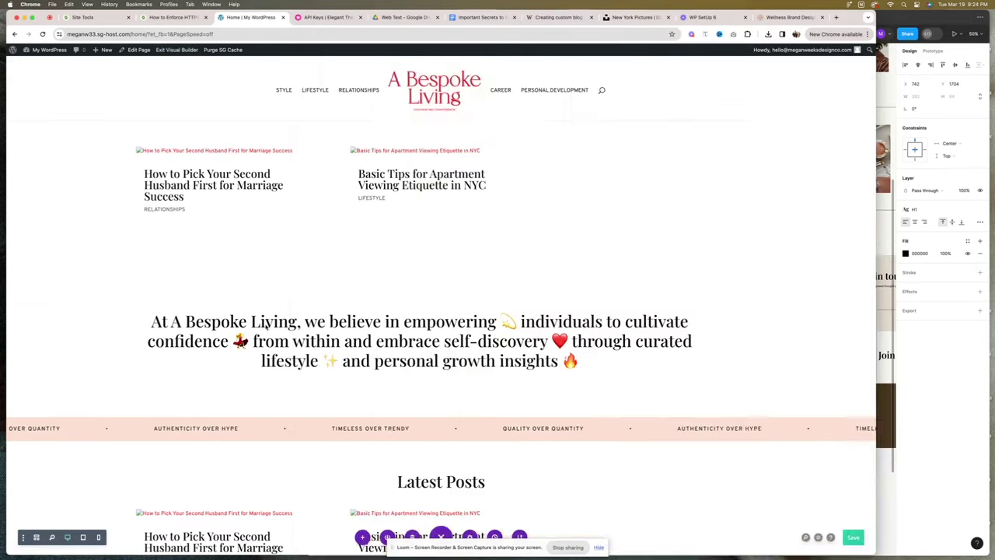
Insert a single-column section above the footer with a beige background.
{"action": "scroll", "coordinate": [435, 310], "scroll_direction": "down", "scroll_amount": 3}
{"action": "left_click", "coordinate": [435, 429]}
{"action": "left_click", "coordinate": [385, 399]}
{"action": "left_click", "coordinate": [404, 315]}
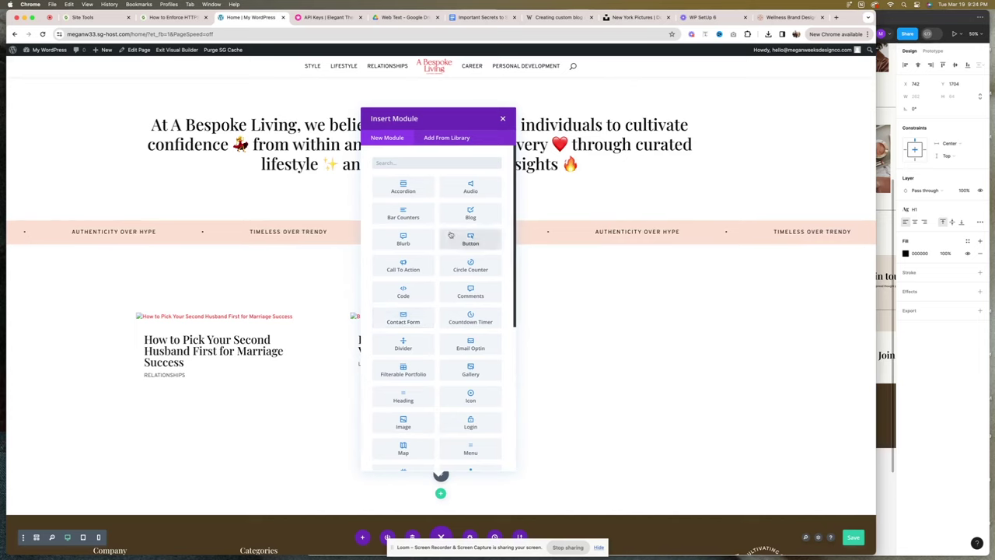
{"action": "scroll", "coordinate": [448, 319], "scroll_direction": "down", "scroll_amount": 3}
{"action": "scroll", "coordinate": [449, 318], "scroll_direction": "down", "scroll_amount": 3}
{"action": "left_click", "coordinate": [470, 379]}
{"action": "left_click", "coordinate": [27, 245]}
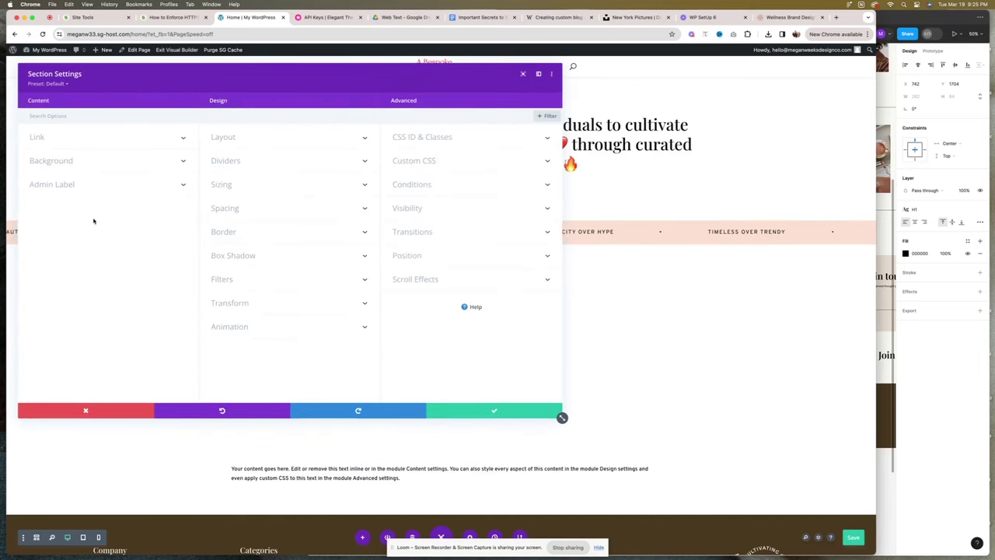
{"action": "left_click", "coordinate": [129, 296]}
{"action": "left_click", "coordinate": [466, 410]}
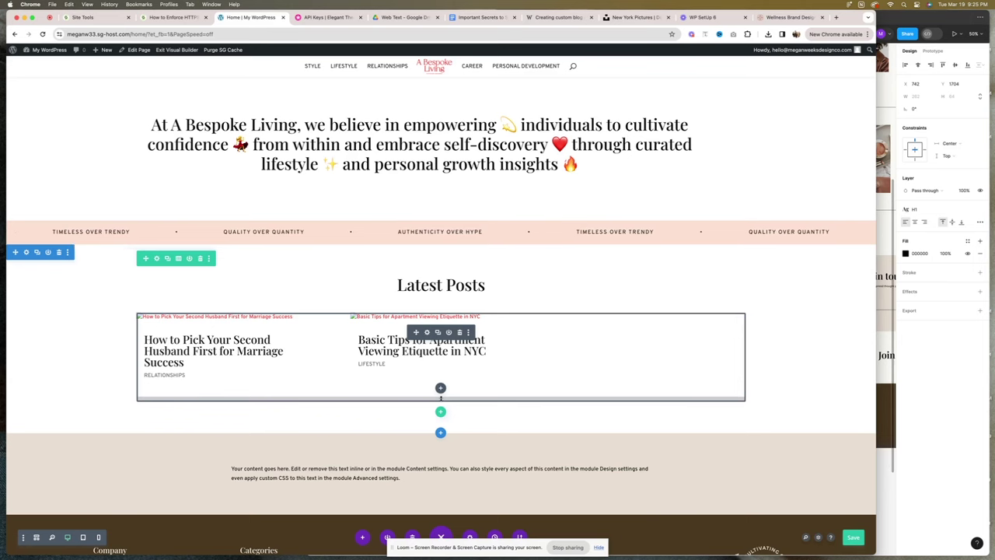
Add the Heading 2 text 'Stay in touch - sign up for our newsletter!' to the section.
{"action": "left_click", "coordinate": [426, 468]}
{"action": "key", "text": "super+Tab"}
{"action": "left_click", "coordinate": [585, 299]}
{"action": "key", "text": "super+c"}
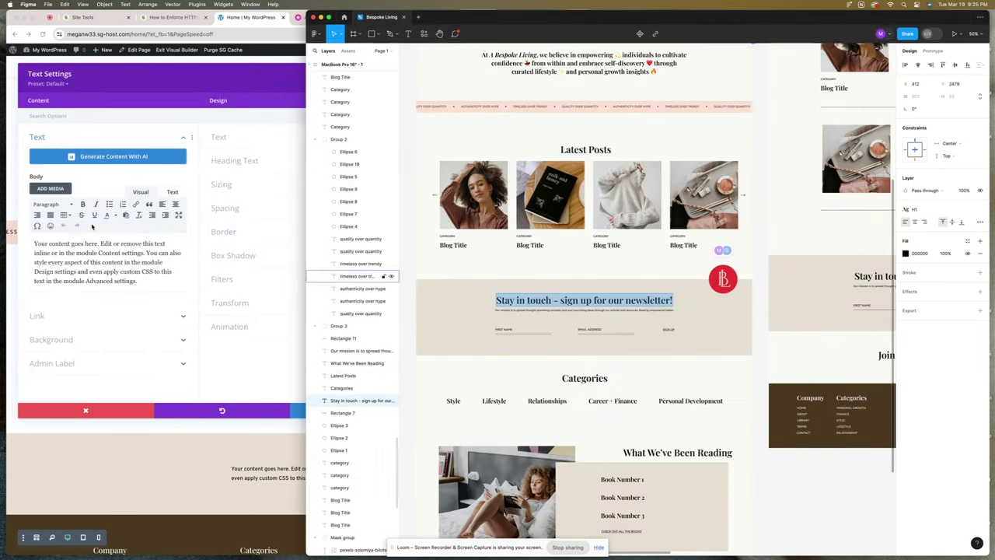
{"action": "key", "text": "super+Tab"}
{"action": "key", "text": "super+v"}
{"action": "key", "text": "super+a"}
{"action": "left_click", "coordinate": [53, 203]}
{"action": "left_click", "coordinate": [67, 251]}
{"action": "left_click", "coordinate": [222, 137]}
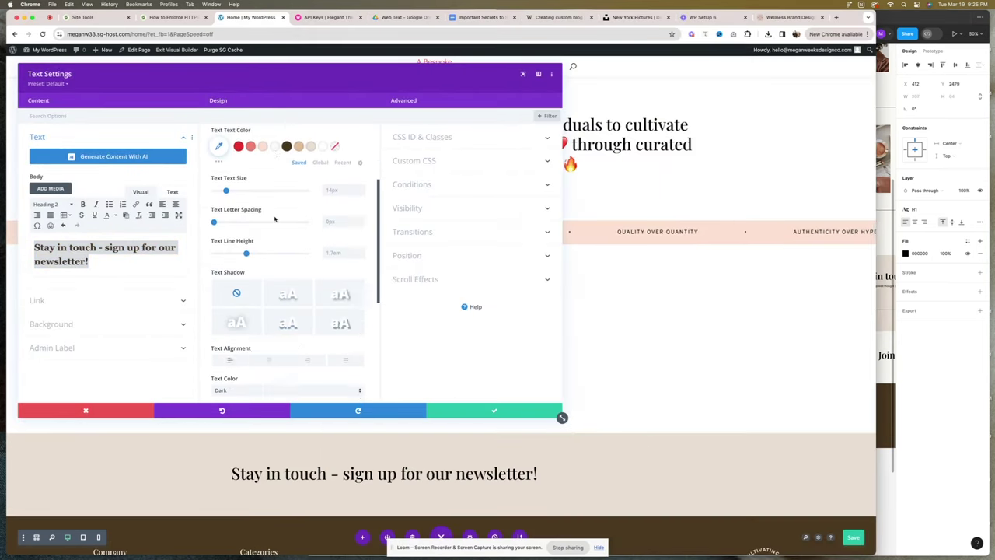
{"action": "scroll", "coordinate": [287, 296], "scroll_direction": "down", "scroll_amount": 5}
{"action": "left_click", "coordinate": [493, 410]}
Add a paragraph text module with the mission sentence beneath the newsletter heading.
{"action": "key", "text": "super+Tab"}
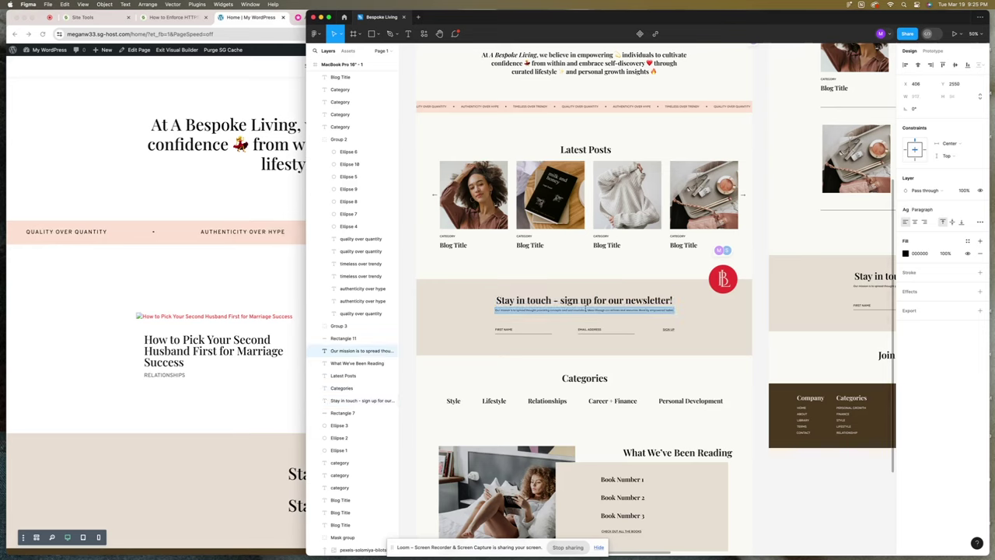
{"action": "key", "text": "super+c"}
{"action": "key", "text": "super+Tab"}
{"action": "left_click", "coordinate": [426, 384]}
{"action": "key", "text": "super+a"}
{"action": "key", "text": "super+v"}
{"action": "key", "text": "super+a"}
{"action": "left_click", "coordinate": [51, 203]}
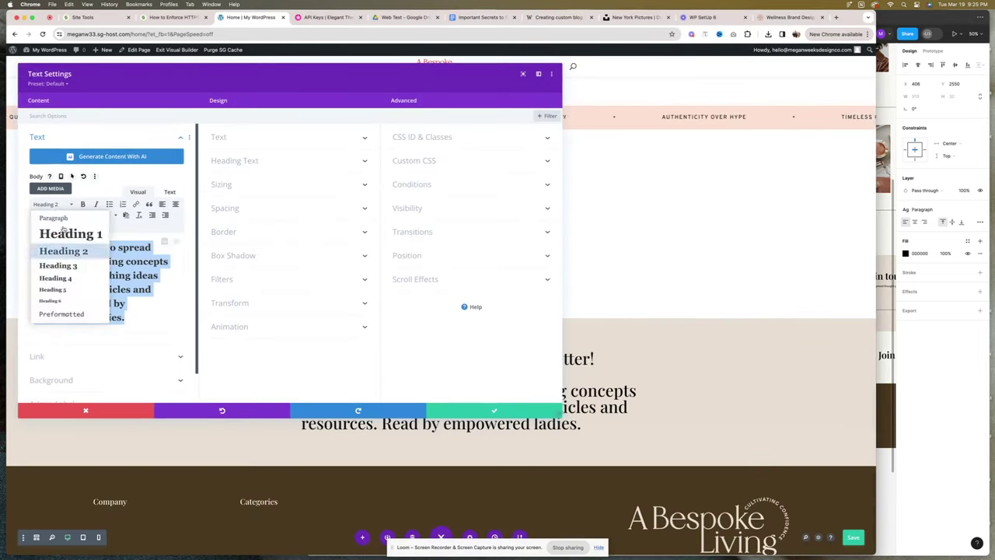
{"action": "left_click", "coordinate": [52, 218]}
{"action": "left_click", "coordinate": [554, 412]}
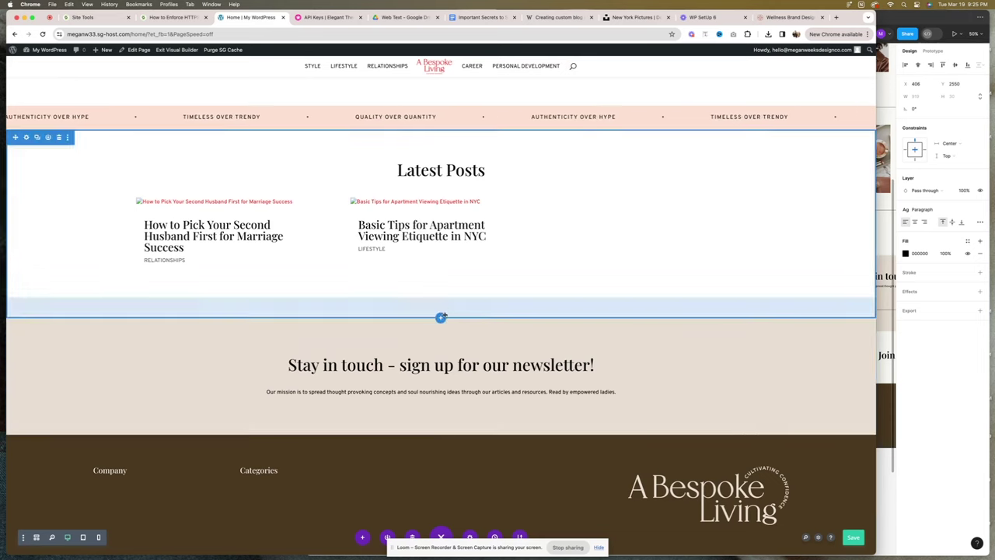
{"action": "left_click", "coordinate": [440, 318]}
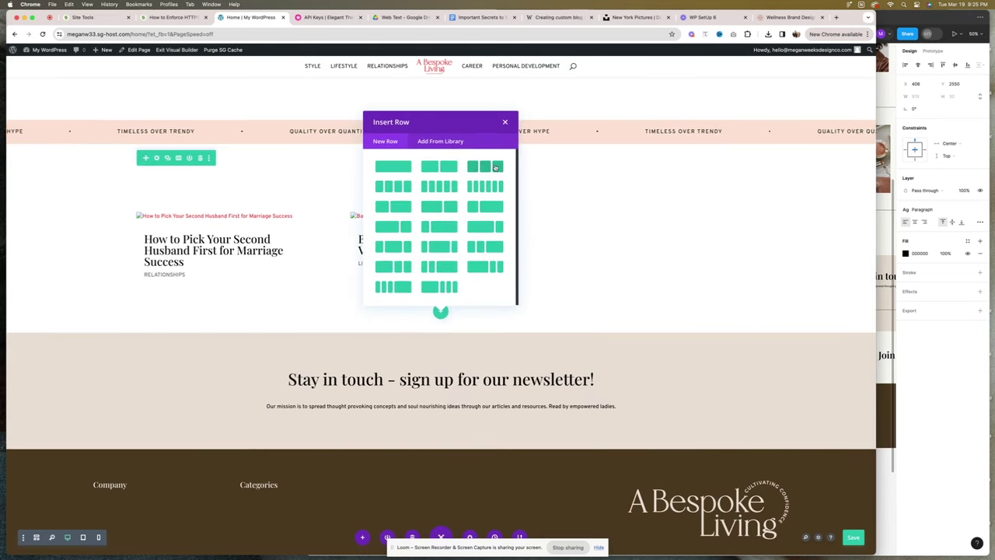
Add a three-column row to the newsletter section with an Image module in the third column.
{"action": "left_click", "coordinate": [497, 169]}
{"action": "left_click", "coordinate": [440, 420]}
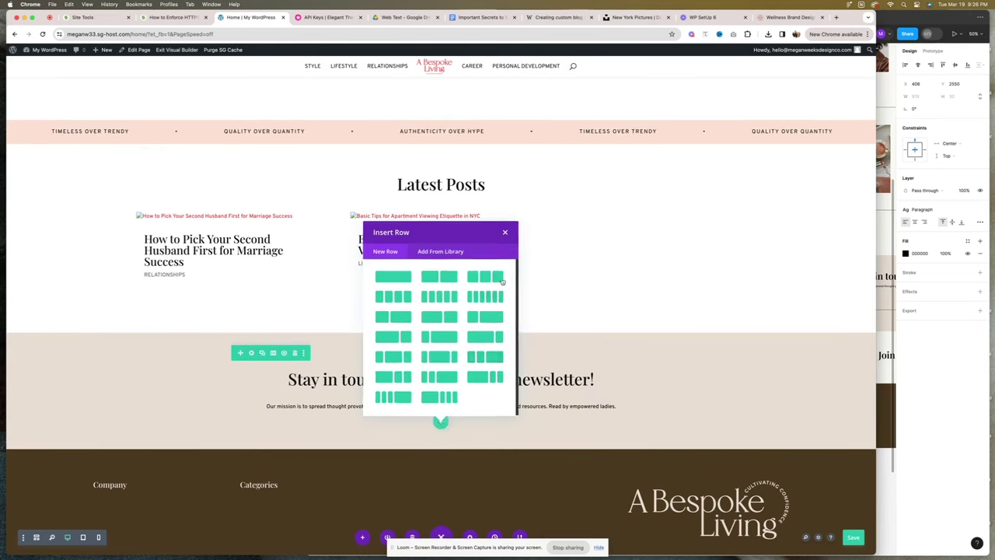
{"action": "left_click", "coordinate": [485, 278]}
{"action": "left_click", "coordinate": [360, 87]}
{"action": "left_click", "coordinate": [583, 380]}
{"action": "type", "text": "image"}
{"action": "left_click", "coordinate": [553, 147]}
Upload the submark logo from the Operations image folder and use it as the module image.
{"action": "key", "text": "super+Tab"}
{"action": "left_click", "coordinate": [360, 78]}
{"action": "left_click", "coordinate": [979, 278]}
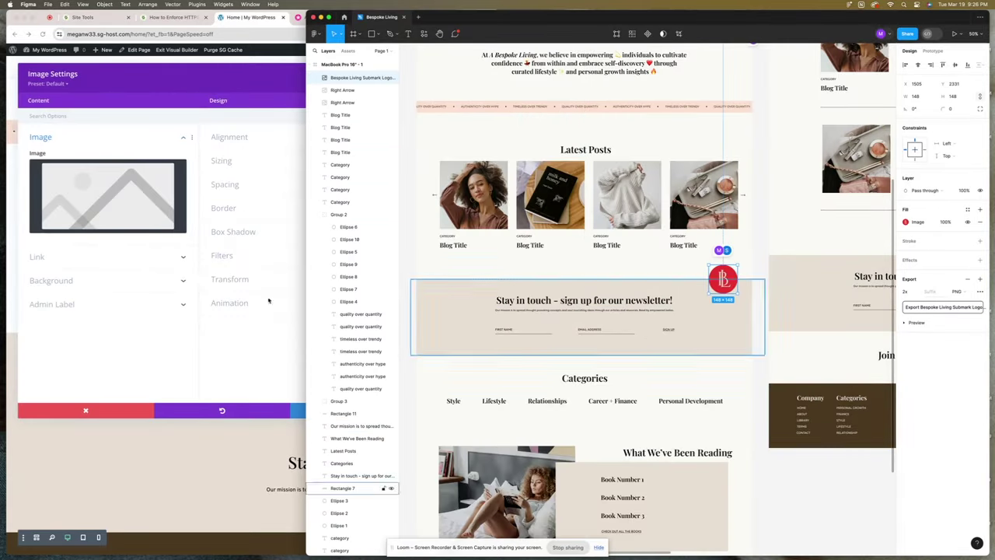
{"action": "left_click", "coordinate": [107, 194]}
{"action": "key", "text": "super+Tab"}
{"action": "left_click", "coordinate": [571, 268]}
{"action": "double_click", "coordinate": [630, 184]}
{"action": "double_click", "coordinate": [631, 187]}
{"action": "left_click", "coordinate": [629, 377]}
{"action": "left_click_drag", "start_coordinate": [630, 377], "coordinate": [454, 207]}
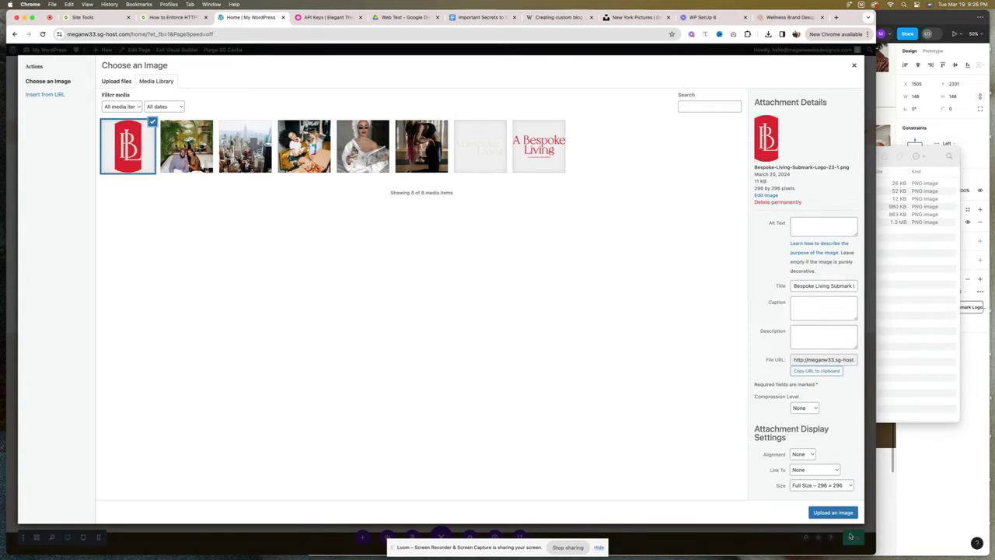
{"action": "left_click", "coordinate": [836, 512]}
Shrink the logo to about a third width, align it right, and save.
{"action": "left_click", "coordinate": [222, 161]}
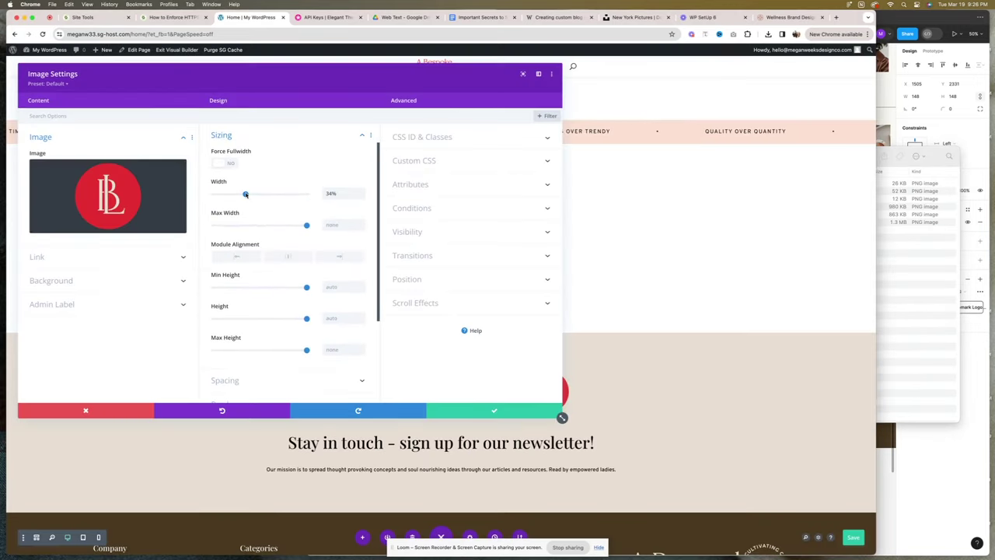
{"action": "left_click", "coordinate": [339, 256]}
{"action": "scroll", "coordinate": [274, 300], "scroll_direction": "down", "scroll_amount": 3}
{"action": "left_click", "coordinate": [466, 409]}
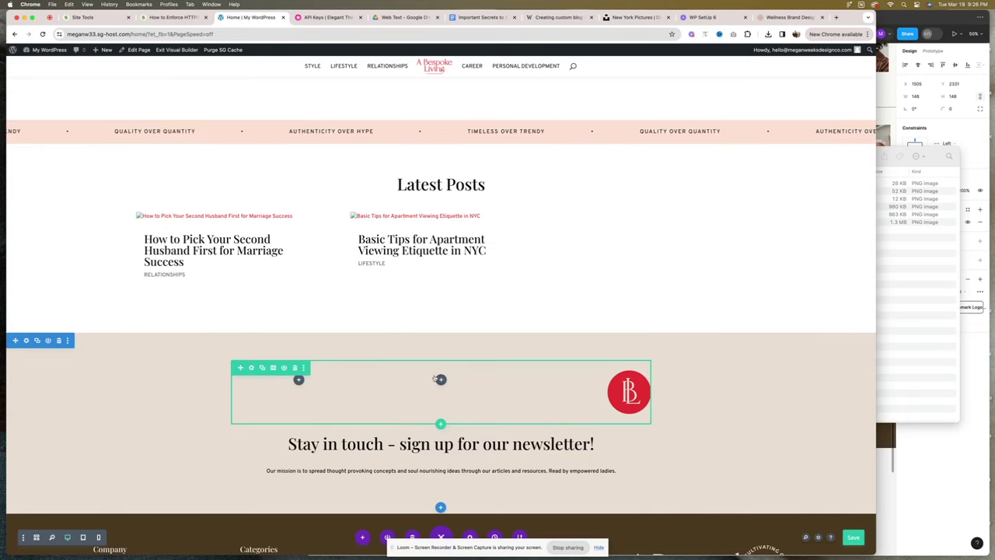
Give the logo's row a negative top margin so it overlaps the beige section's edge.
{"action": "left_click_drag", "start_coordinate": [629, 386], "coordinate": [628, 382]}
{"action": "left_click", "coordinate": [251, 367]}
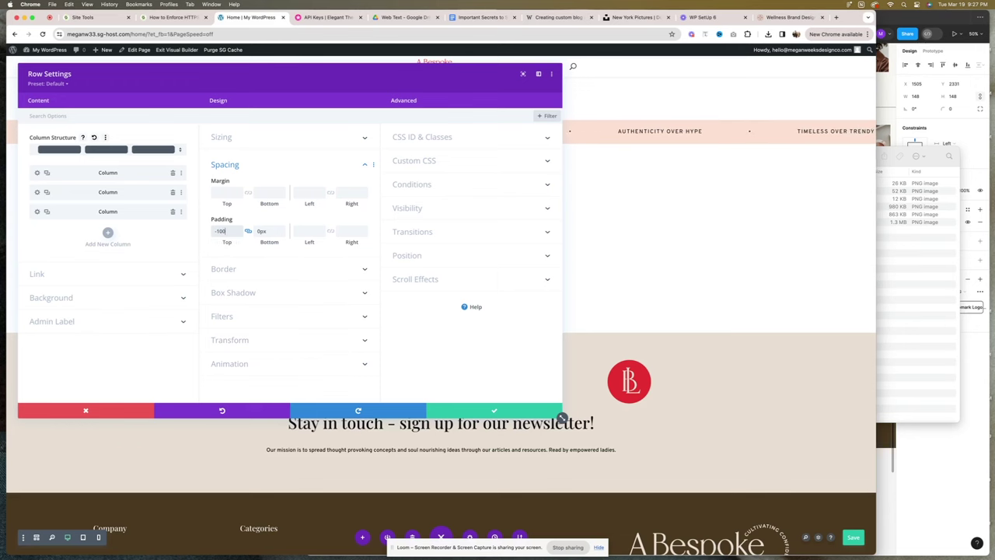
{"action": "key", "text": "BackSpace"}
{"action": "left_click", "coordinate": [223, 192]}
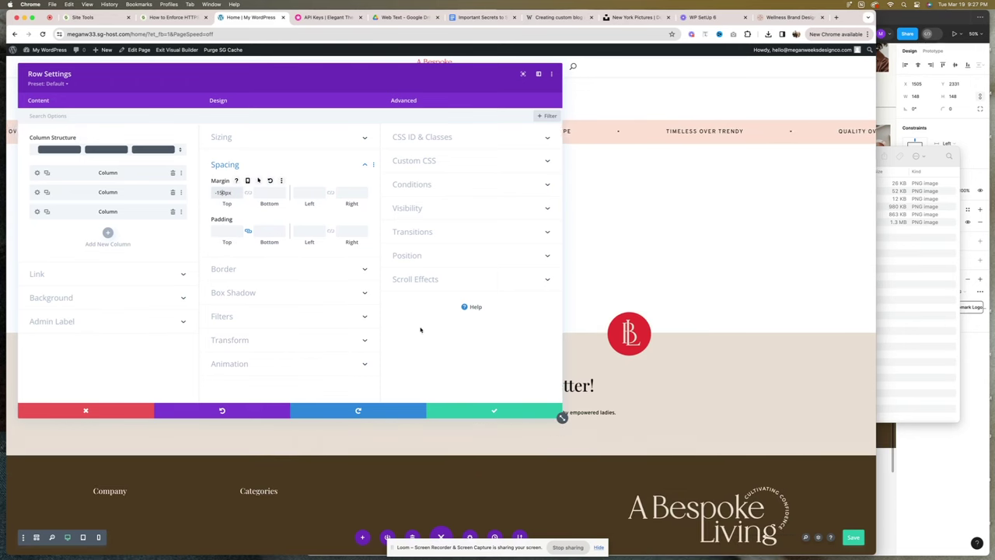
{"action": "left_click", "coordinate": [509, 408]}
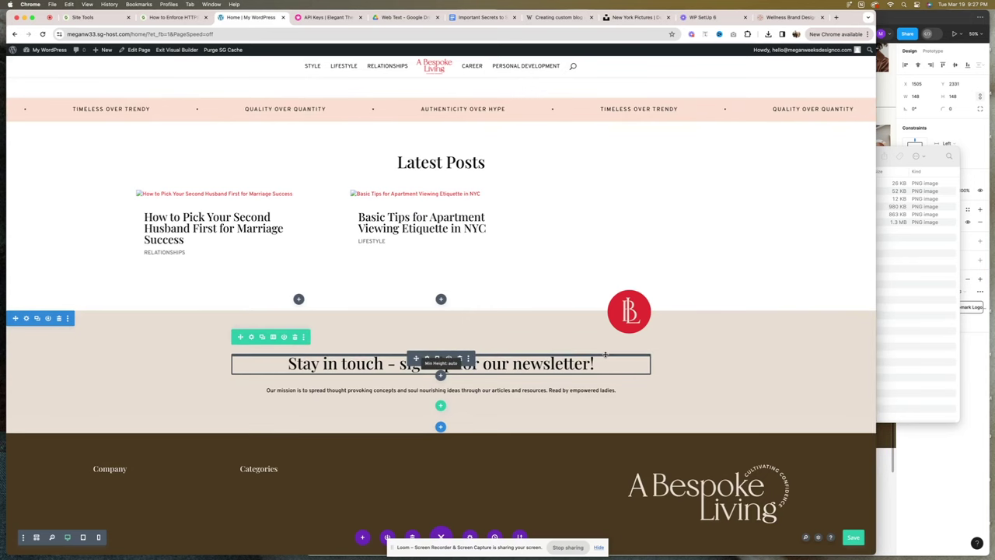
{"action": "key", "text": "super+Tab"}
Add a single-column row with a 'Categories' Heading 2 text module below the newsletter.
{"action": "left_click", "coordinate": [207, 329]}
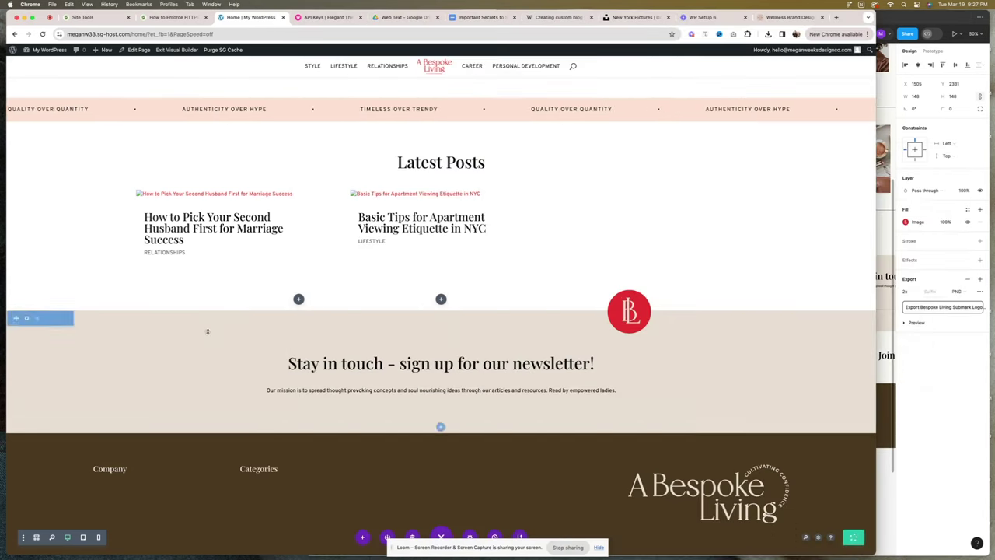
{"action": "left_click", "coordinate": [440, 426]}
{"action": "left_click", "coordinate": [438, 313]}
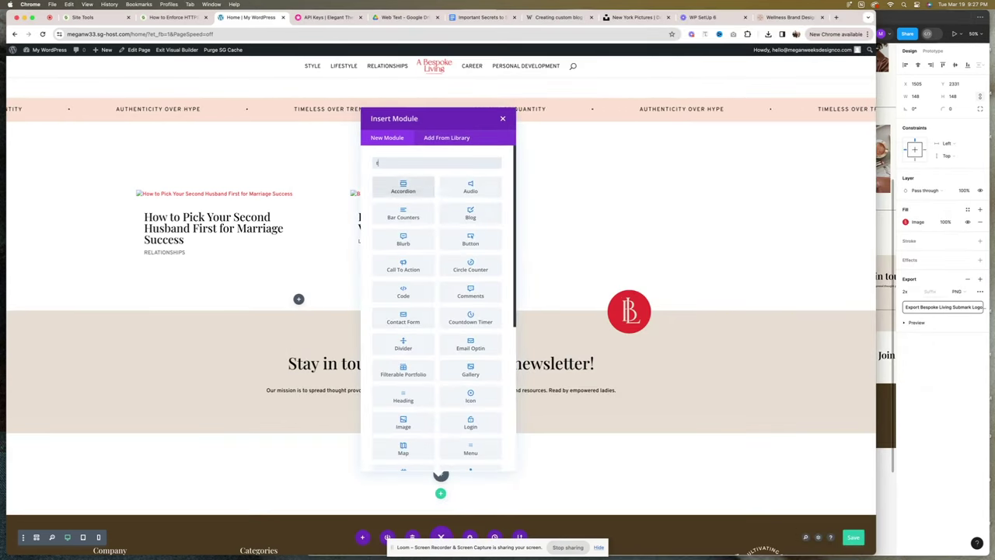
{"action": "left_click", "coordinate": [407, 189]}
{"action": "key", "text": "super+a"}
{"action": "type", "text": "Ca"}
{"action": "left_click", "coordinate": [52, 204]}
{"action": "left_click", "coordinate": [62, 249]}
{"action": "left_click", "coordinate": [233, 137]}
{"action": "scroll", "coordinate": [266, 346], "scroll_direction": "down", "scroll_amount": 3}
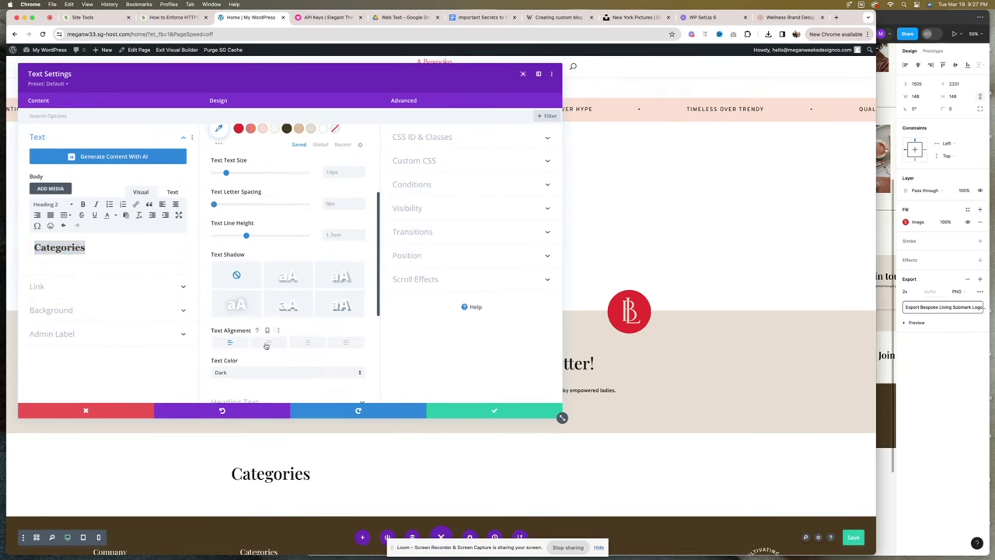
{"action": "left_click", "coordinate": [494, 410]}
Add a five-column row with a 'Style' text label in the first column.
{"action": "scroll", "coordinate": [518, 405], "scroll_direction": "down", "scroll_amount": 2}
{"action": "left_click", "coordinate": [440, 412]}
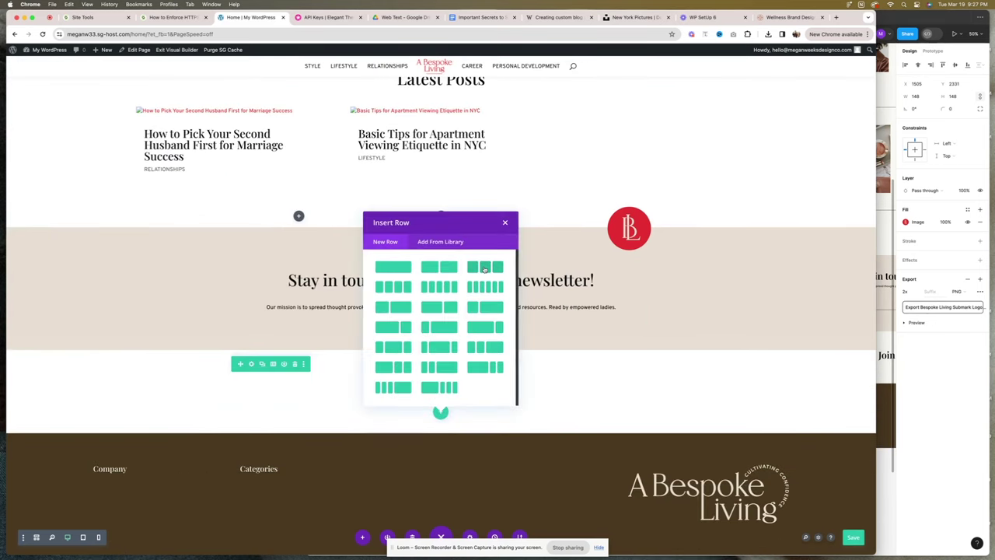
{"action": "left_click", "coordinate": [399, 291]}
{"action": "left_click", "coordinate": [269, 422]}
{"action": "left_click", "coordinate": [232, 331]}
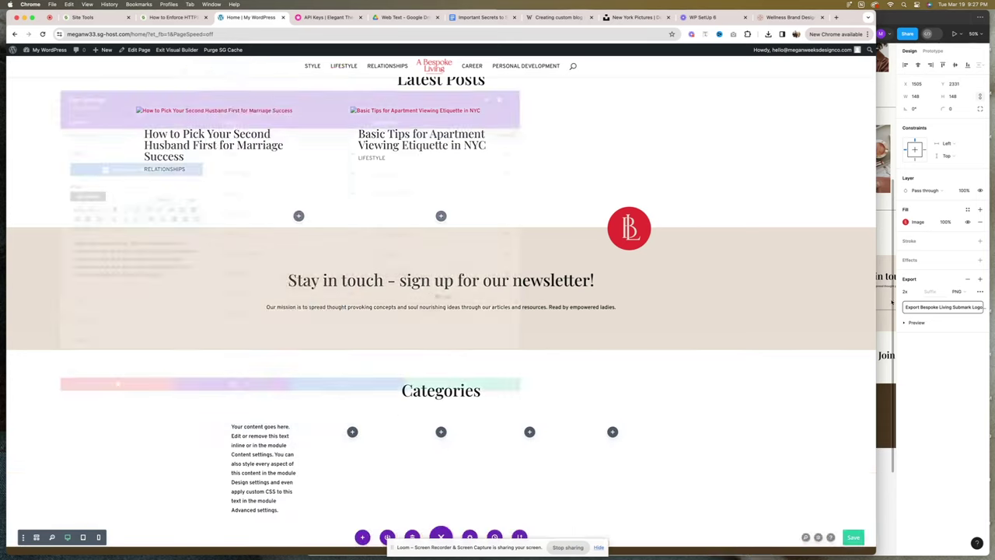
{"action": "key", "text": "super+Tab"}
{"action": "double_click", "coordinate": [453, 401]}
{"action": "key", "text": "super+c"}
{"action": "key", "text": "super+Tab"}
{"action": "key", "text": "super+a"}
{"action": "key", "text": "super+v"}
{"action": "key", "text": "super+a"}
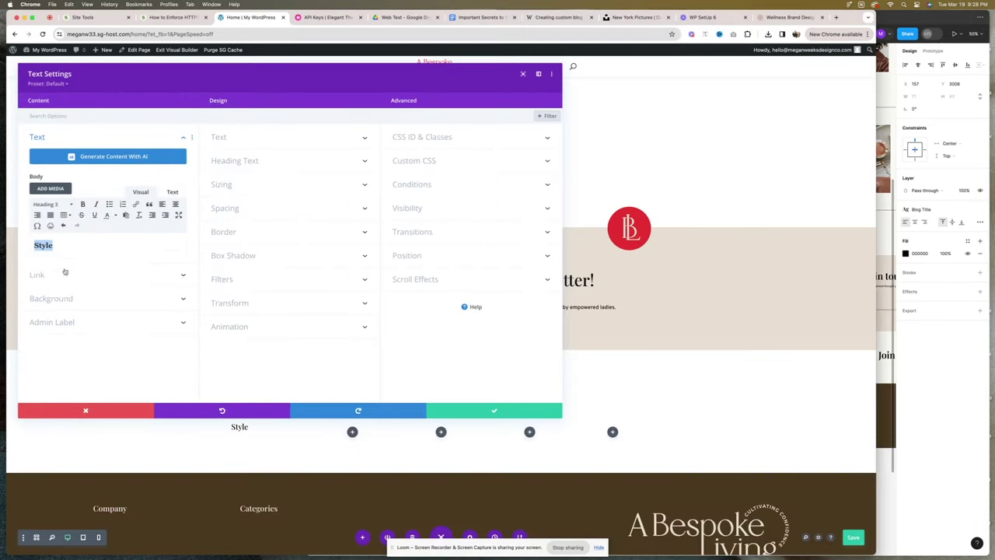
{"action": "left_click", "coordinate": [233, 137]}
{"action": "scroll", "coordinate": [291, 228], "scroll_direction": "down", "scroll_amount": 5}
{"action": "key", "text": "super+Return"}
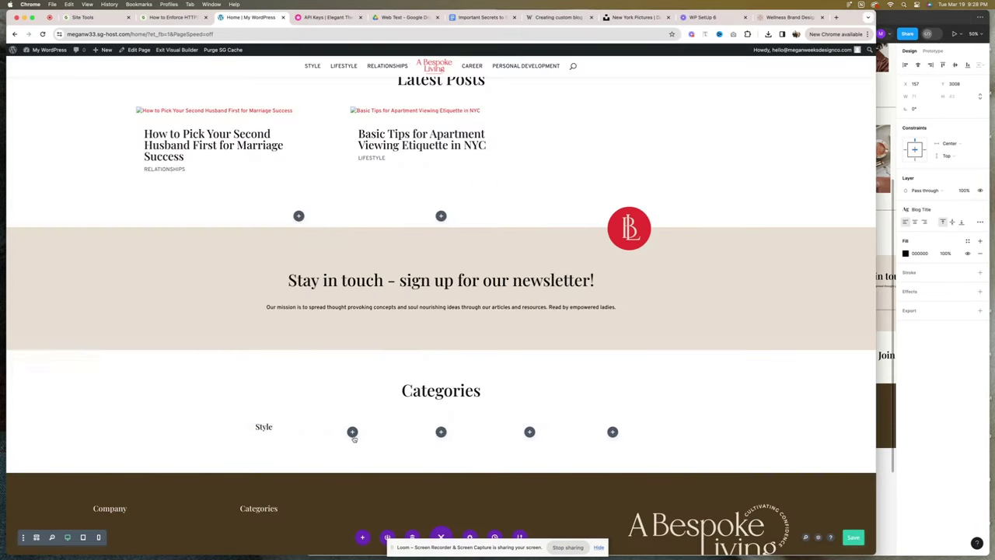
Add 'Lifestyle' and 'Relationships' labels in the second and third columns.
{"action": "left_click_drag", "start_coordinate": [252, 454], "coordinate": [353, 432]}
{"action": "left_click", "coordinate": [343, 428]}
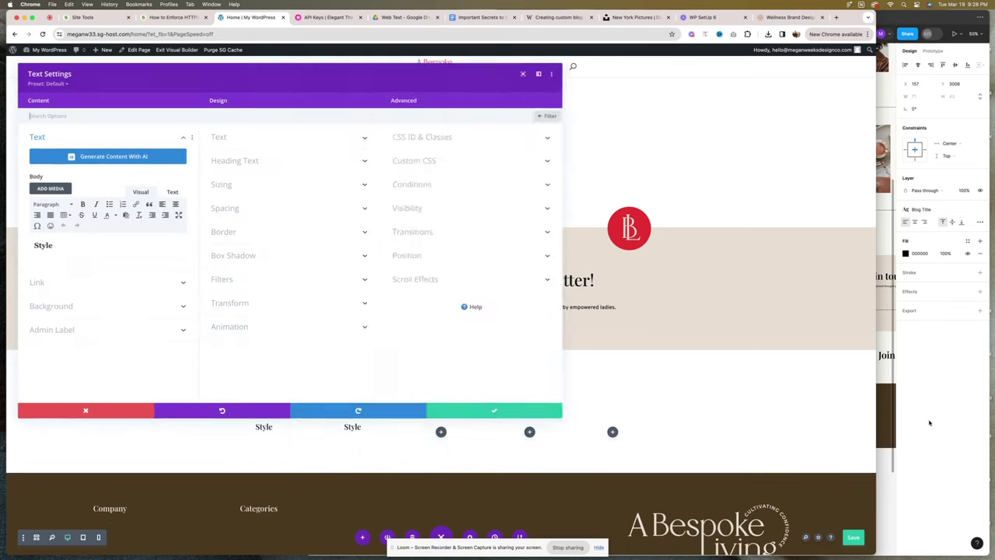
{"action": "key", "text": "super+Tab"}
{"action": "double_click", "coordinate": [494, 400]}
{"action": "key", "text": "super+c"}
{"action": "key", "text": "super+Tab"}
{"action": "key", "text": "super+a"}
{"action": "key", "text": "super+v"}
{"action": "key", "text": "super+Return"}
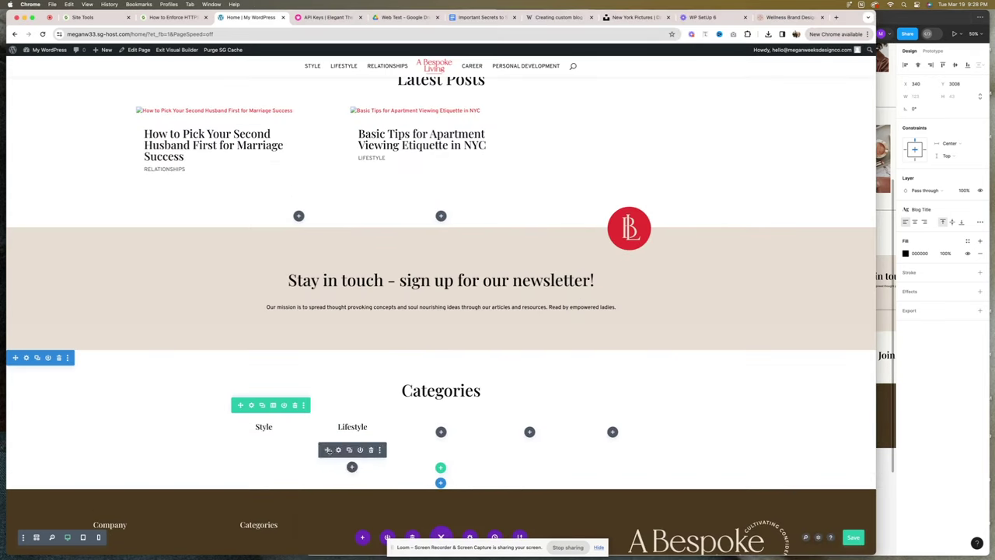
{"action": "key", "text": "super+Tab"}
{"action": "double_click", "coordinate": [549, 400]}
{"action": "key", "text": "super+c"}
{"action": "key", "text": "super+Tab"}
{"action": "key", "text": "super+v"}
{"action": "left_click", "coordinate": [440, 426]}
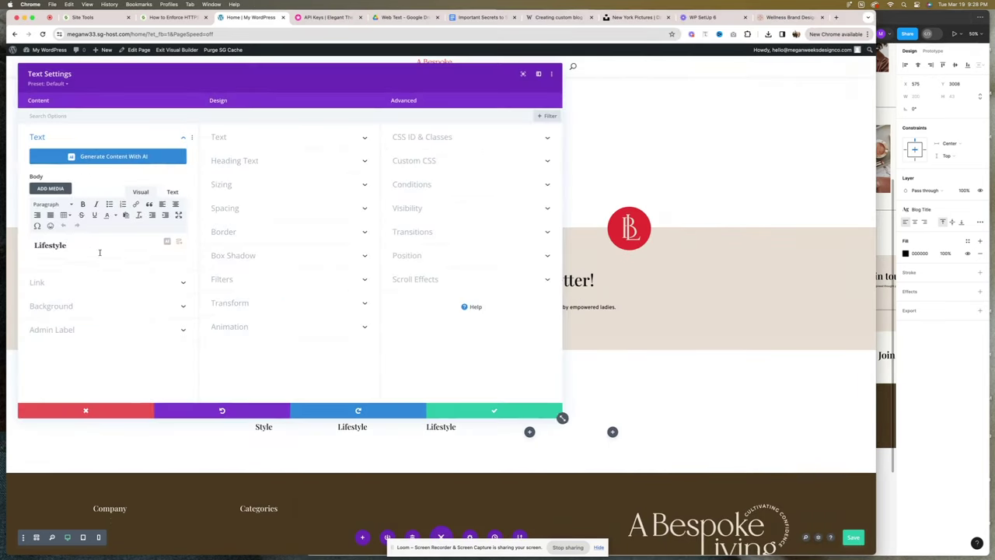
{"action": "left_click", "coordinate": [464, 415]}
Add 'Career + Finance' and 'Personal Development' labels in the fourth and fifth columns.
{"action": "key", "text": "super+Tab"}
{"action": "key", "text": "super+Tab"}
{"action": "left_click", "coordinate": [530, 431]}
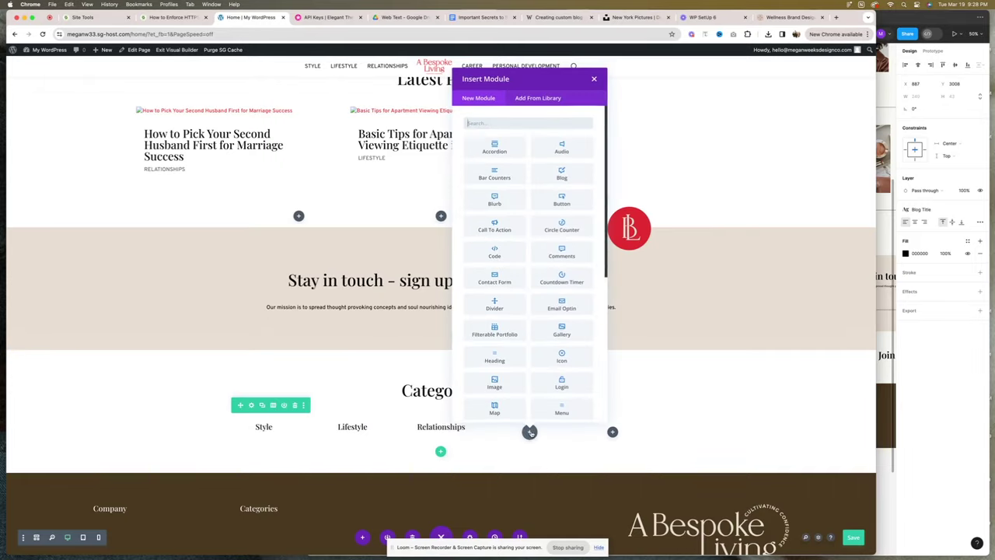
{"action": "left_click", "coordinate": [524, 457]}
{"action": "left_click_drag", "start_coordinate": [441, 430], "coordinate": [529, 427]}
{"action": "double_click", "coordinate": [61, 245]}
{"action": "key", "text": "super+v"}
{"action": "left_click", "coordinate": [492, 409]}
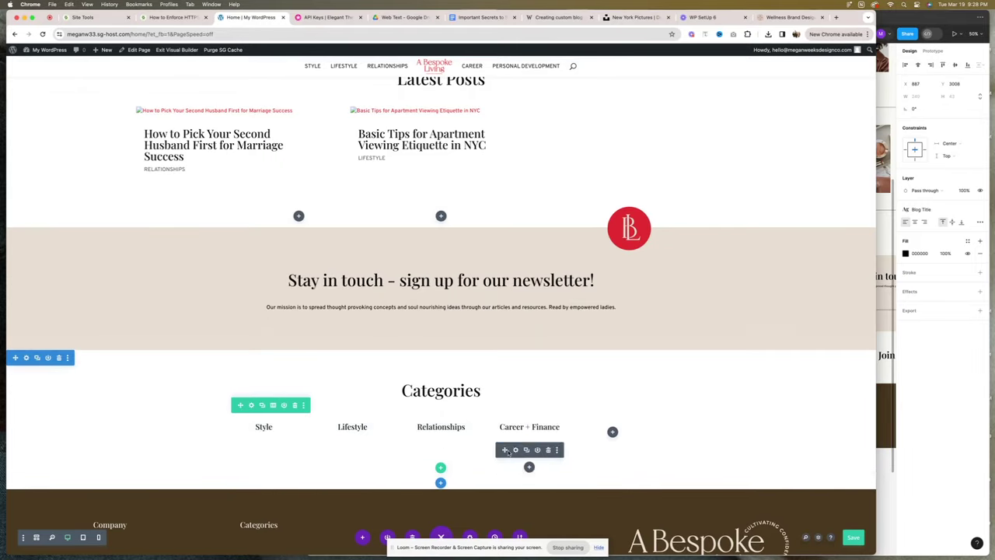
{"action": "key", "text": "super+Tab"}
{"action": "key", "text": "super+Tab"}
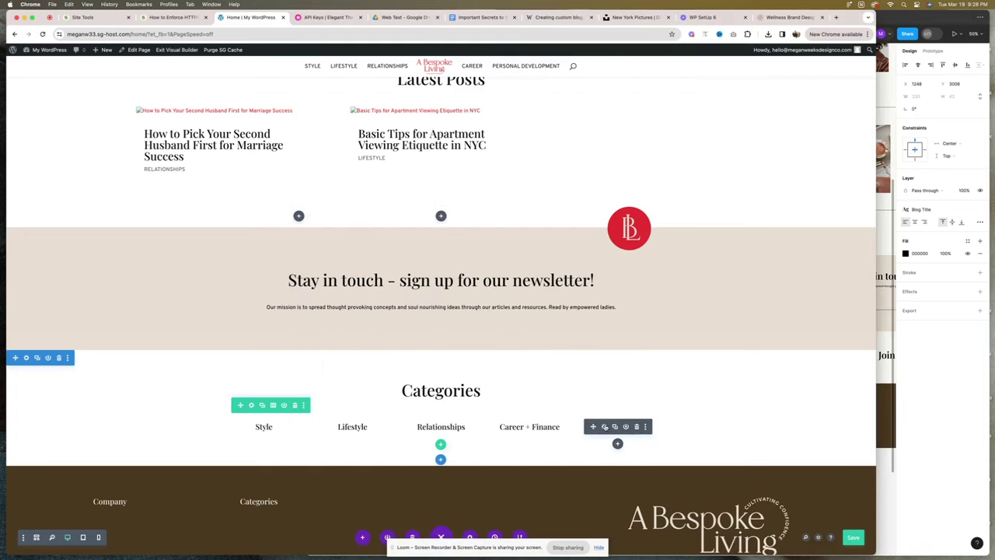
{"action": "left_click", "coordinate": [605, 424]}
{"action": "triple_click", "coordinate": [66, 245]}
{"action": "key", "text": "super+v"}
{"action": "left_click", "coordinate": [494, 409]}
Set the category row's width to 80% and save.
{"action": "left_click", "coordinate": [25, 356]}
{"action": "left_click", "coordinate": [224, 137]}
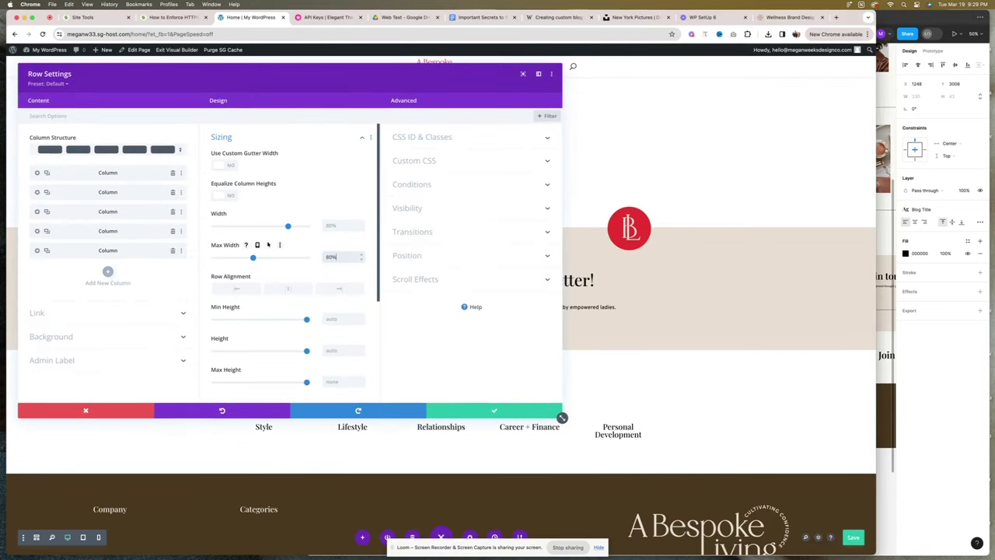
{"action": "left_click", "coordinate": [493, 409]}
{"action": "scroll", "coordinate": [593, 369], "scroll_direction": "up", "scroll_amount": 10}
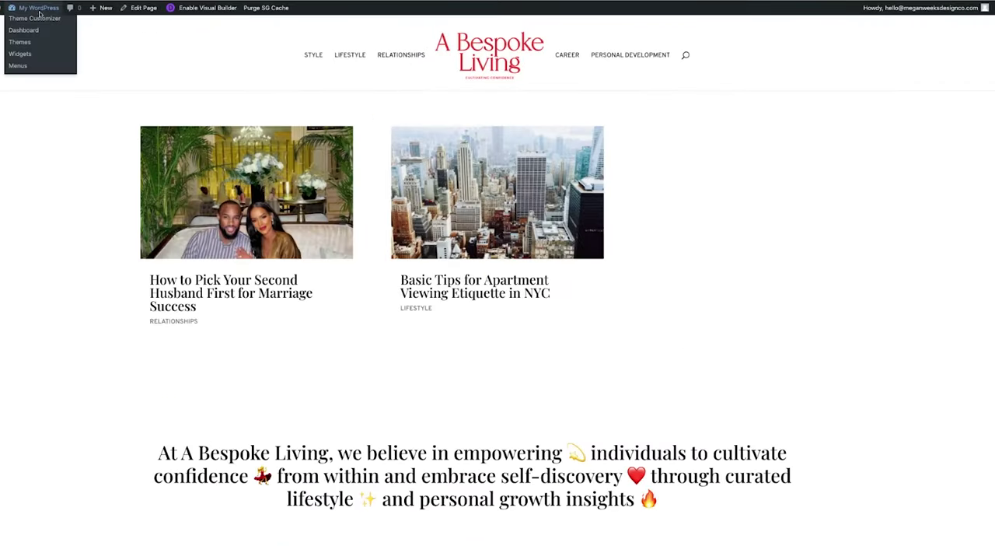
From the admin dashboard, open Divi Theme Builder and add a custom body to the Style category template.
{"action": "left_click", "coordinate": [39, 9]}
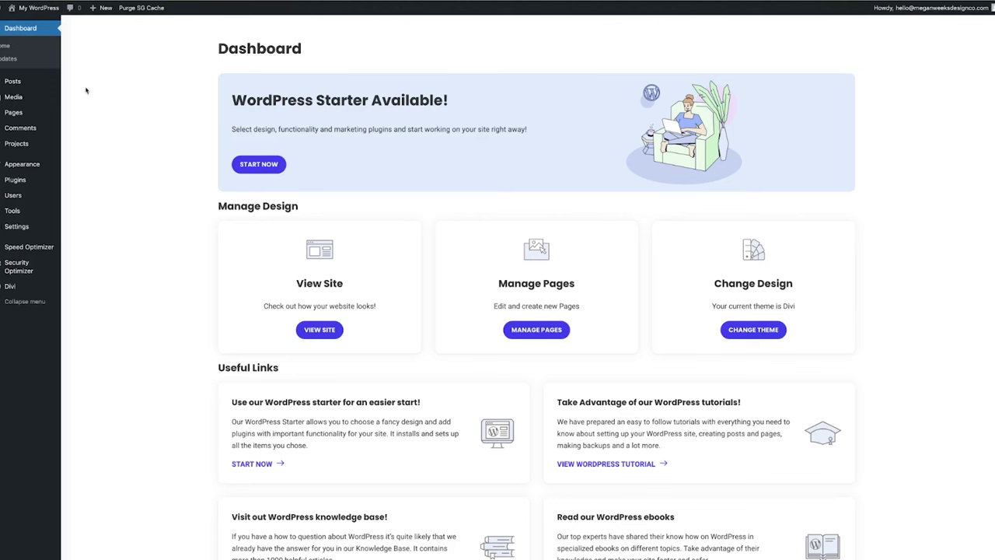
{"action": "mouse_move", "coordinate": [60, 87]}
{"action": "mouse_move", "coordinate": [24, 284]}
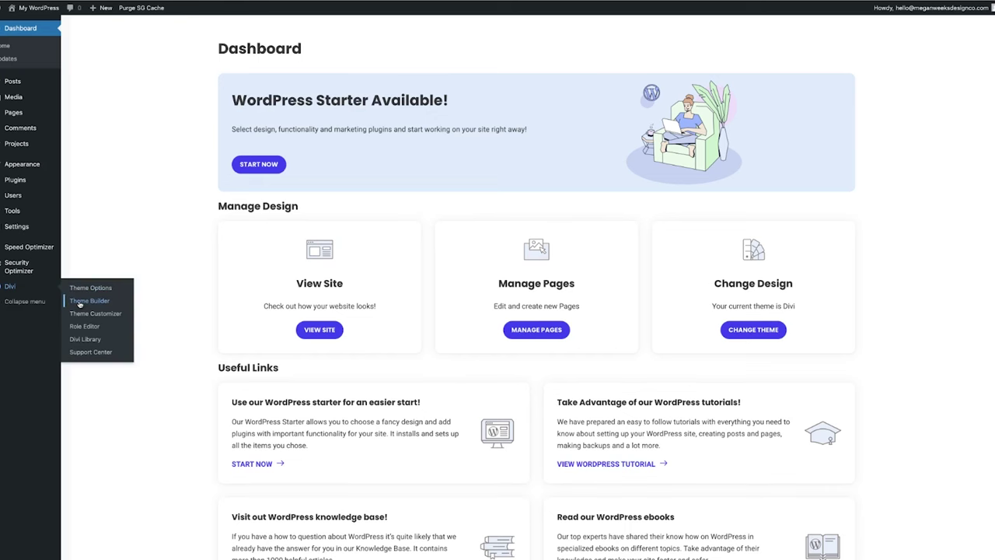
{"action": "left_click", "coordinate": [79, 304]}
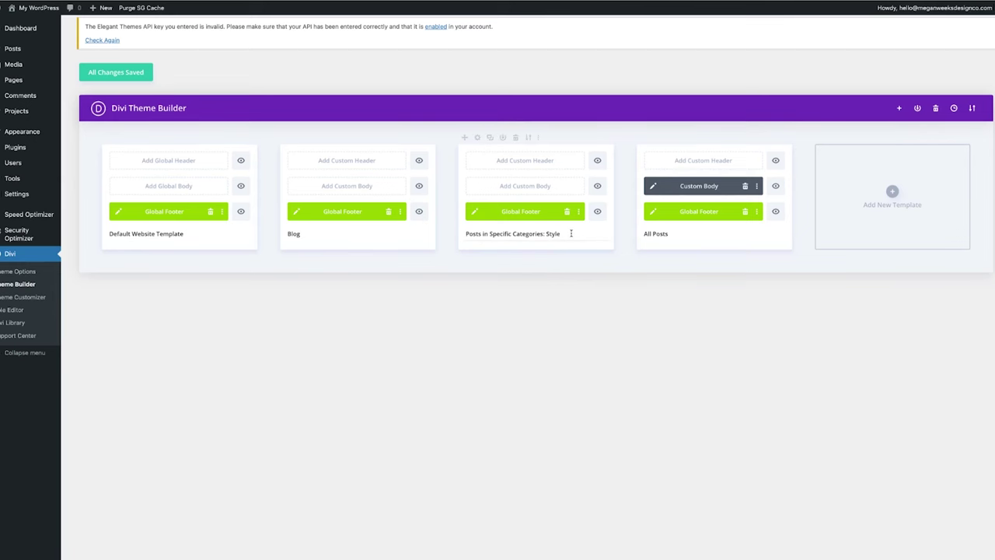
{"action": "left_click", "coordinate": [519, 188]}
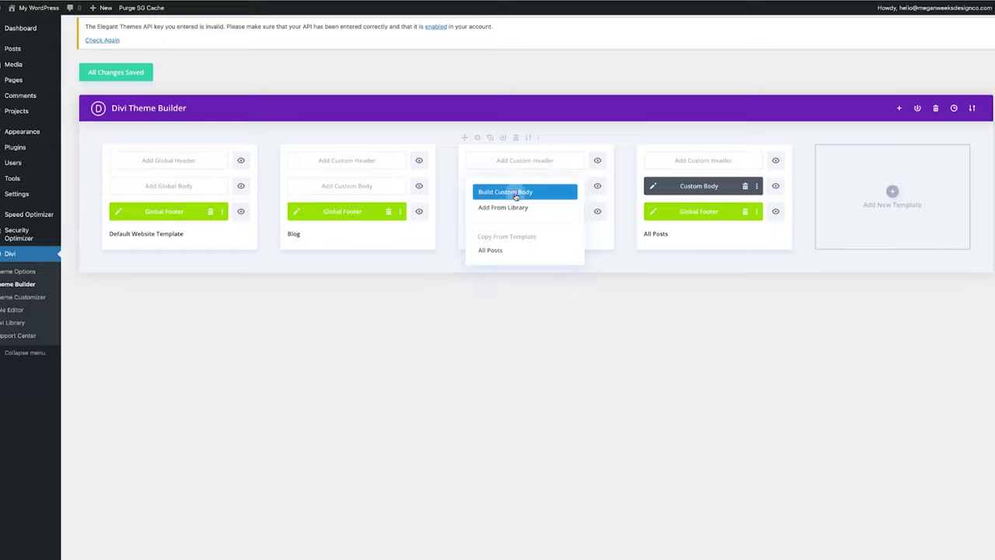
Start the custom body layout with a one-column row, trying and then removing a Text module.
{"action": "left_click", "coordinate": [501, 192]}
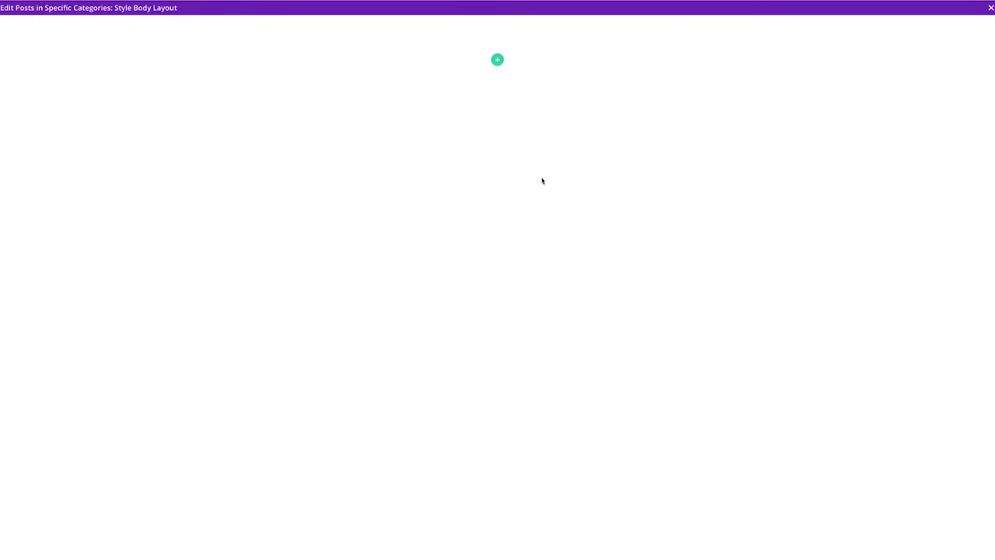
{"action": "left_click", "coordinate": [496, 63]}
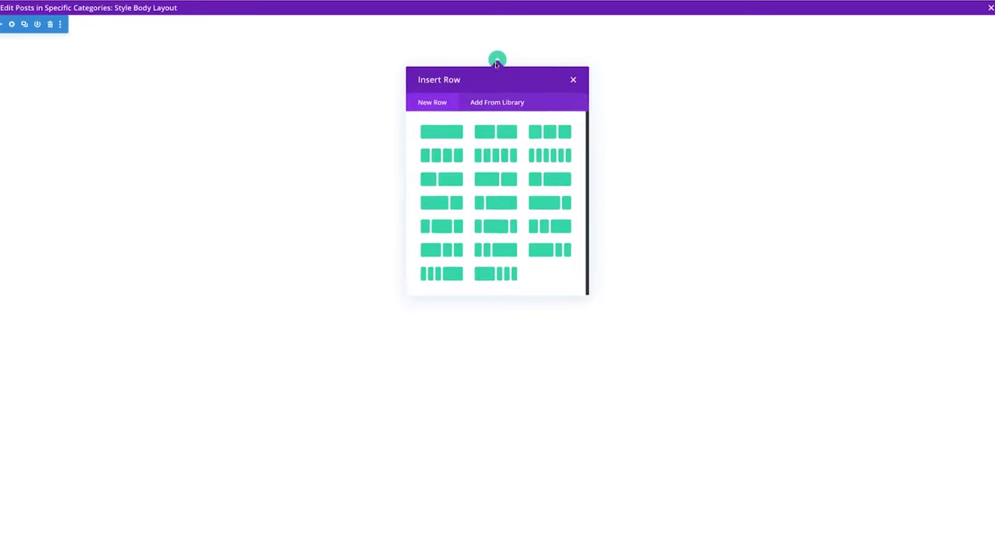
{"action": "left_click", "coordinate": [443, 138]}
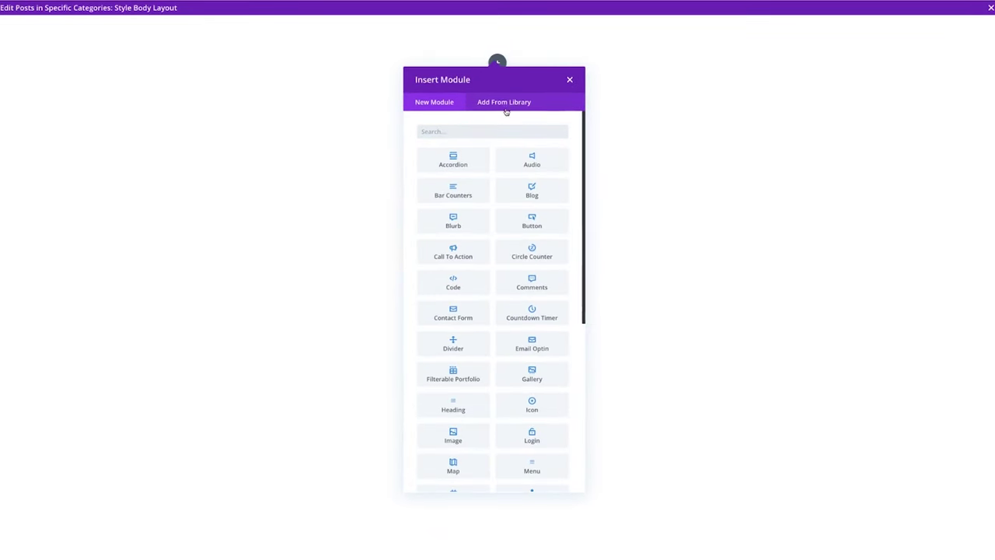
{"action": "type", "text": "tex"}
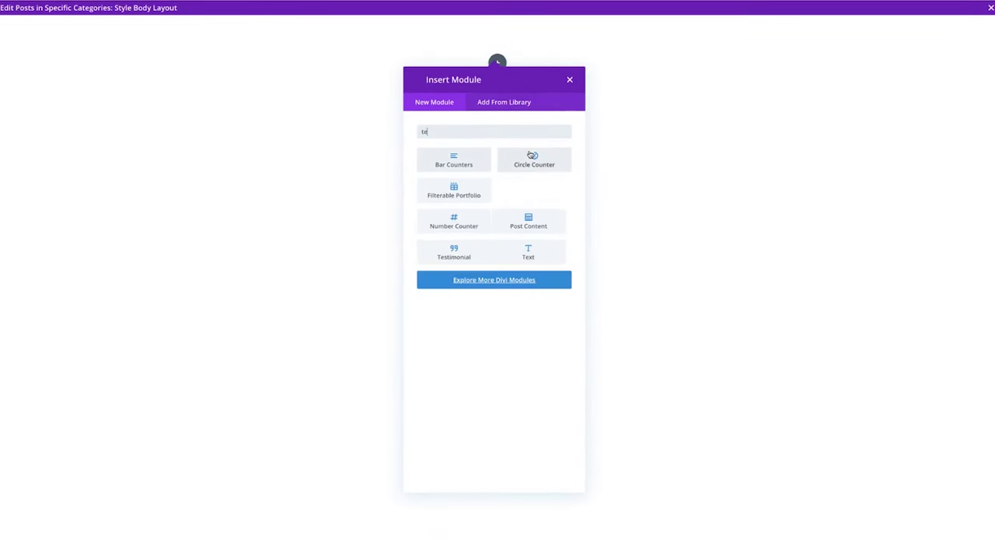
{"action": "left_click", "coordinate": [465, 163]}
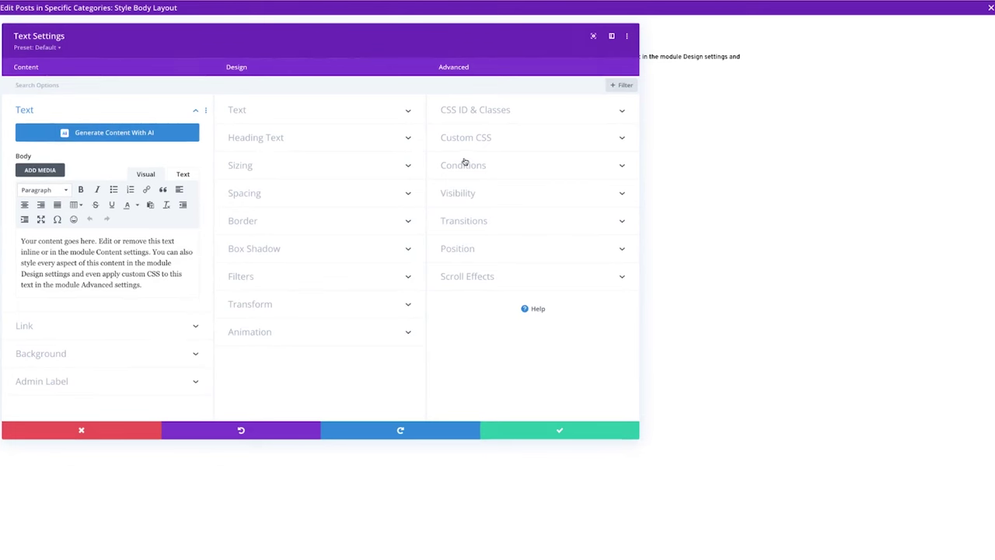
{"action": "triple_click", "coordinate": [58, 252]}
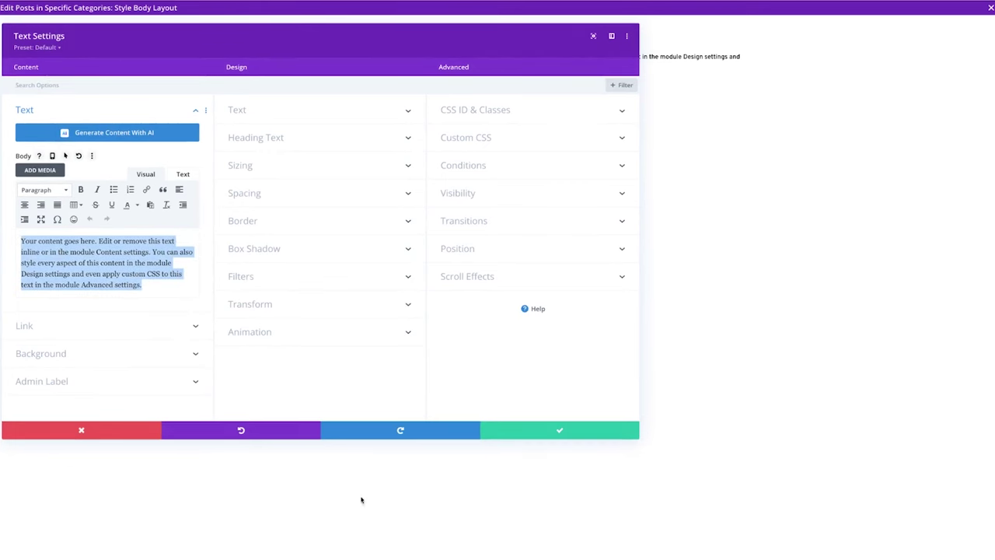
{"action": "left_click", "coordinate": [558, 431]}
{"action": "left_click", "coordinate": [505, 56]}
Add a Blog module to the row that includes only the Style category.
{"action": "left_click", "coordinate": [498, 62]}
{"action": "type", "text": "b"}
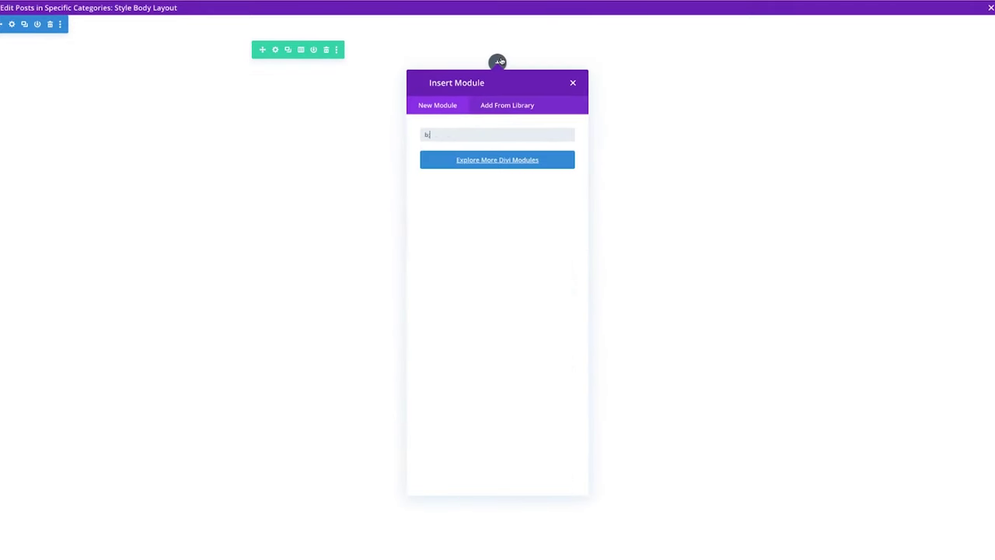
{"action": "type", "text": "lo"}
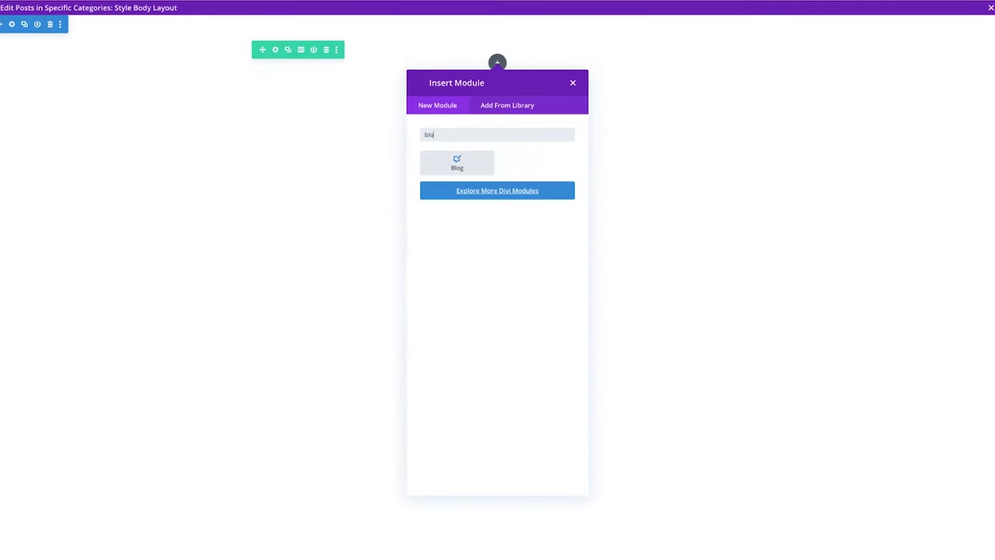
{"action": "type", "text": "g"}
{"action": "key", "text": "BackSpace"}
{"action": "key", "text": "BackSpace"}
{"action": "key", "text": "BackSpace"}
{"action": "key", "text": "BackSpace"}
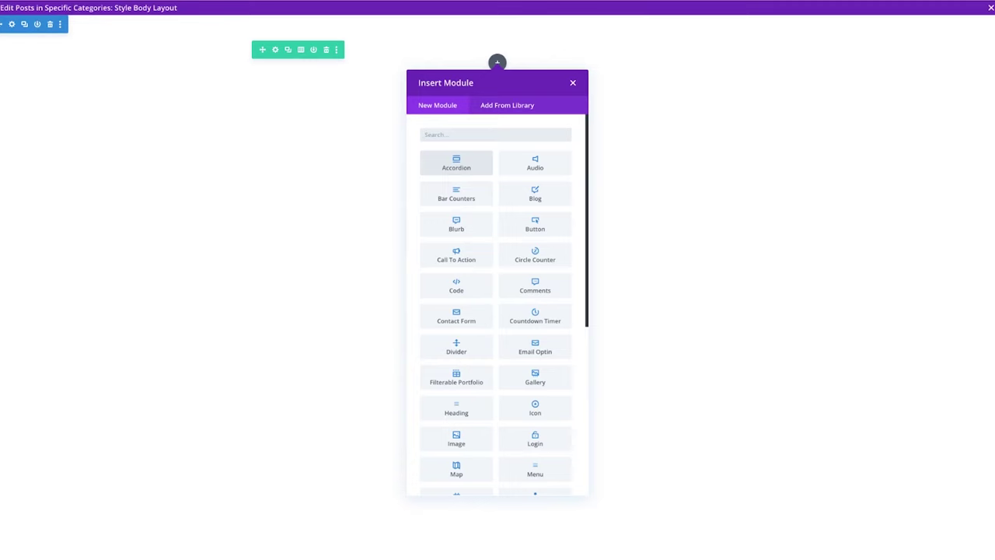
{"action": "left_click", "coordinate": [547, 195]}
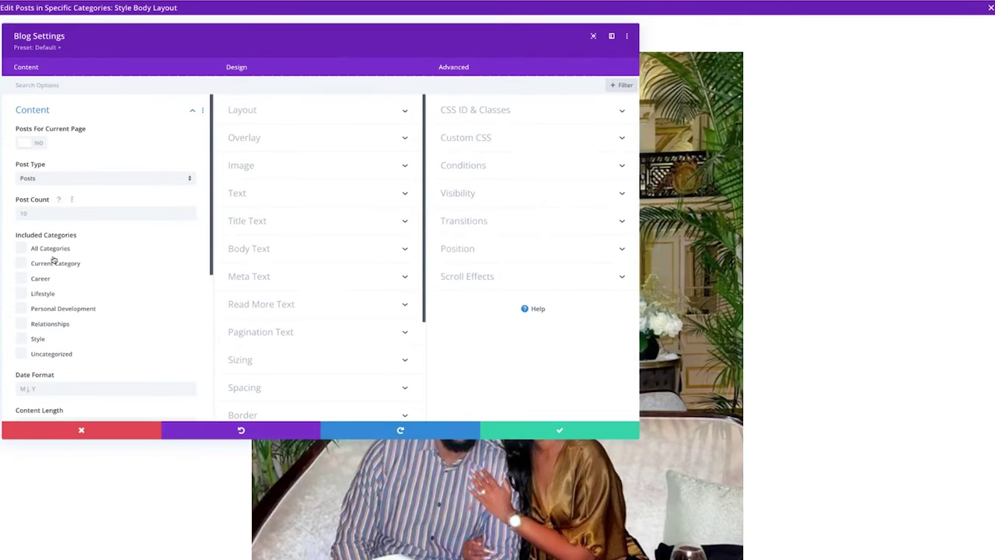
{"action": "scroll", "coordinate": [54, 288], "scroll_direction": "down", "scroll_amount": 1}
{"action": "left_click", "coordinate": [22, 328]}
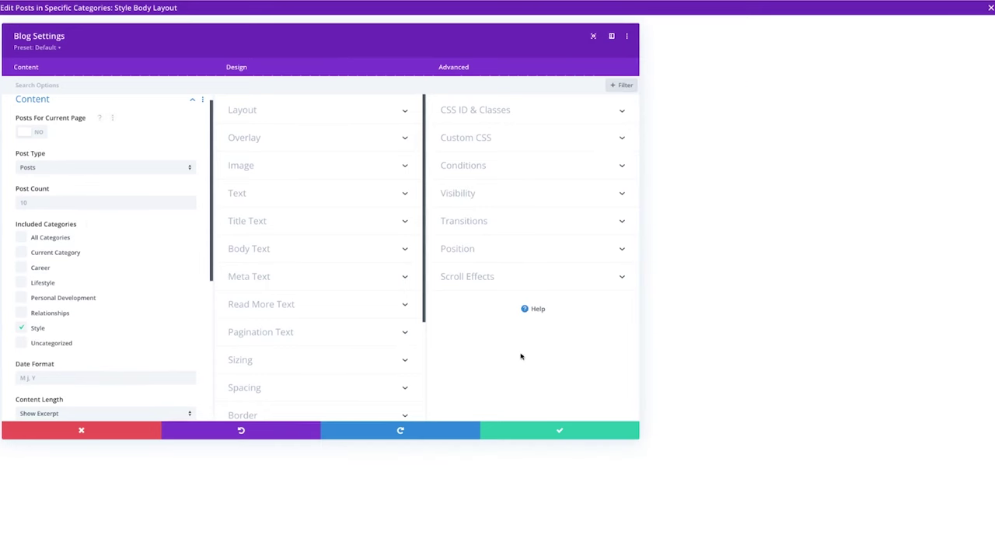
{"action": "left_click", "coordinate": [554, 431]}
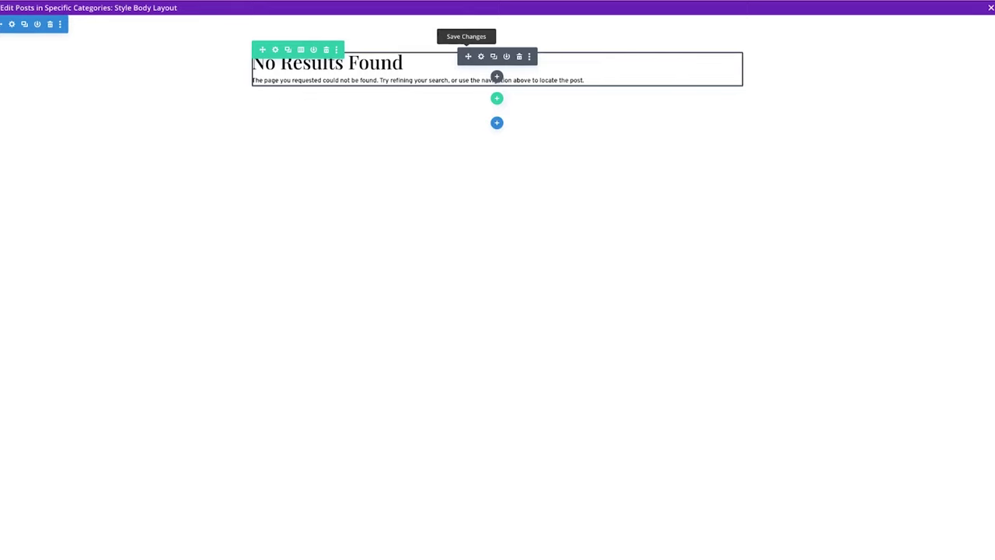
Add a new one-column row holding a placeholder Text module.
{"action": "left_click", "coordinate": [498, 99]}
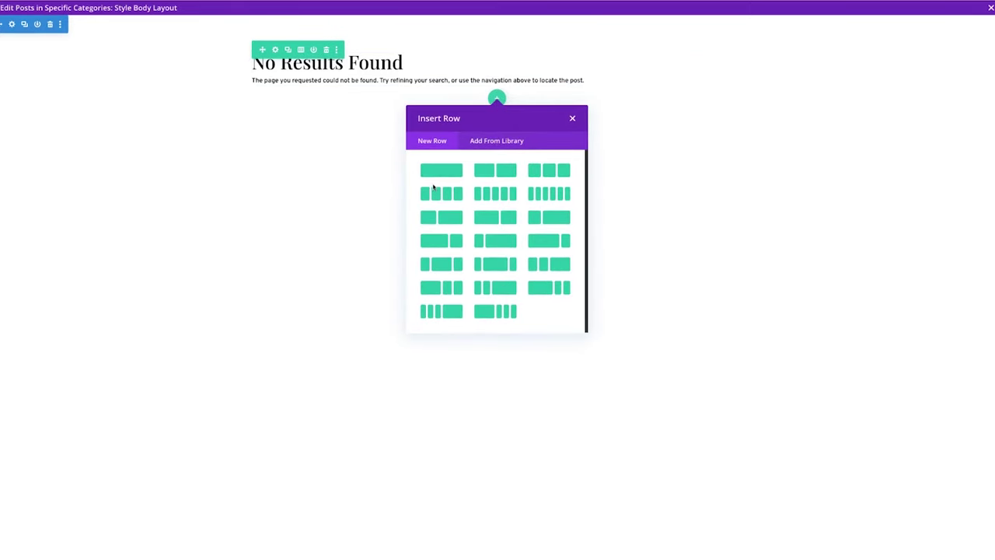
{"action": "left_click", "coordinate": [440, 169]}
{"action": "type", "text": "text"}
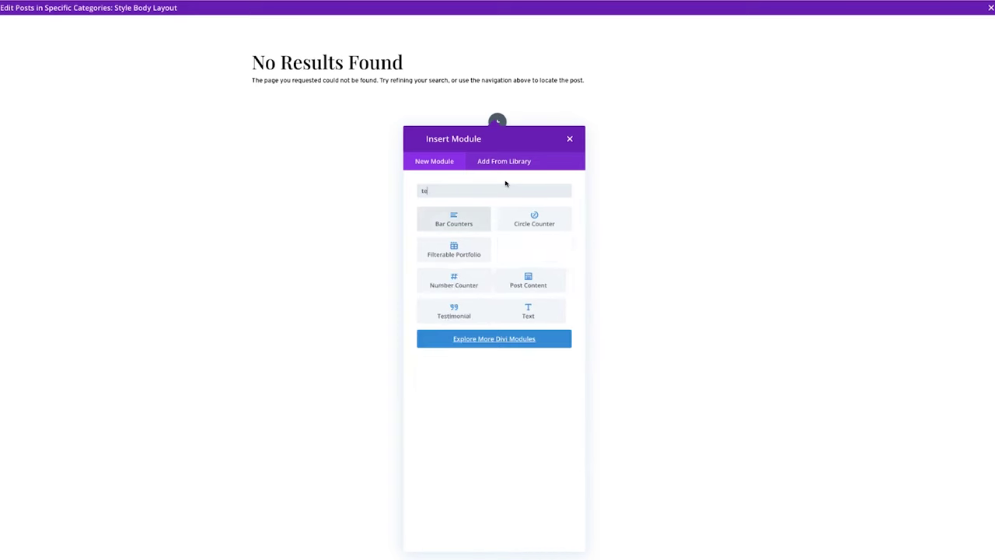
{"action": "left_click", "coordinate": [456, 222]}
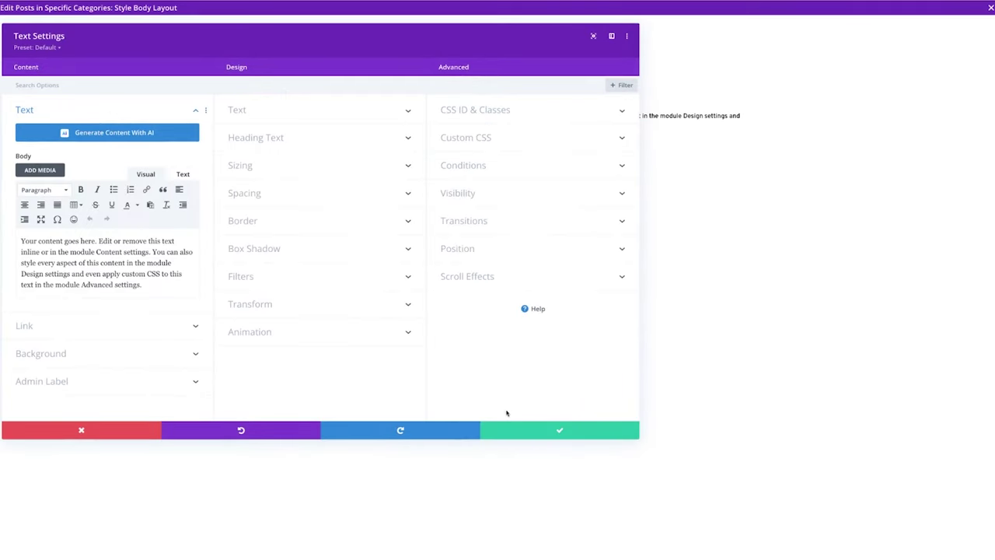
{"action": "left_click", "coordinate": [538, 431]}
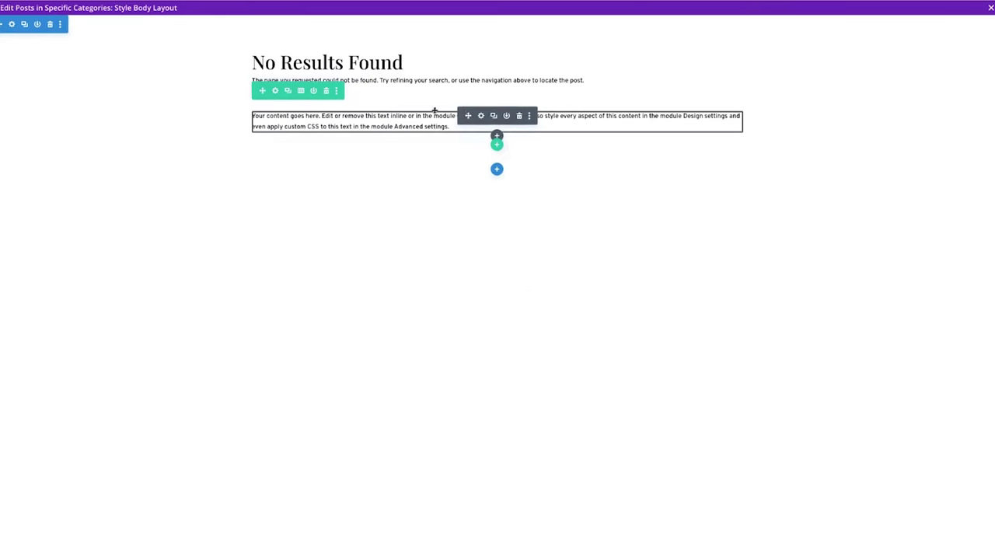
{"action": "key", "text": "ctrl+z"}
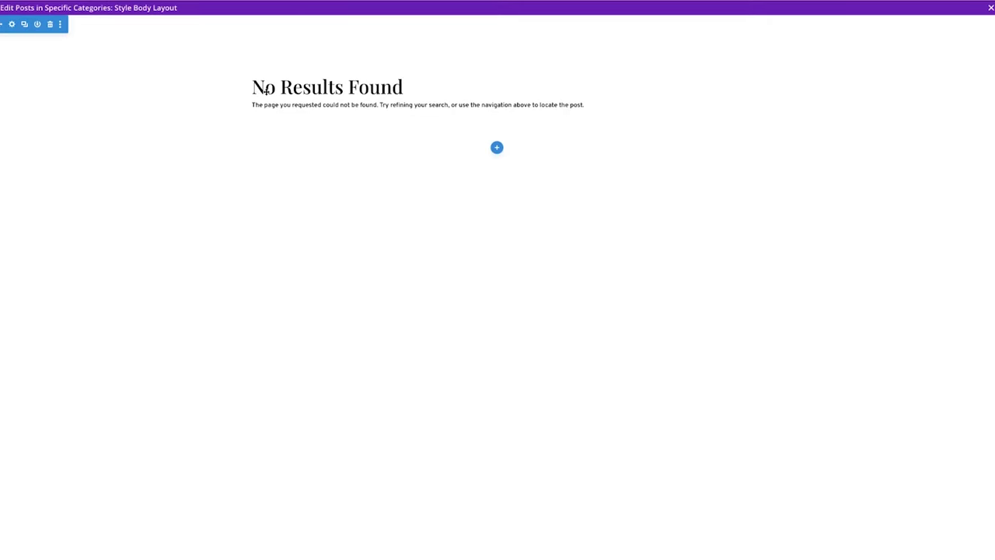
Give the row a red background with 50px top/bottom and 100px left/right padding.
{"action": "left_click", "coordinate": [274, 51]}
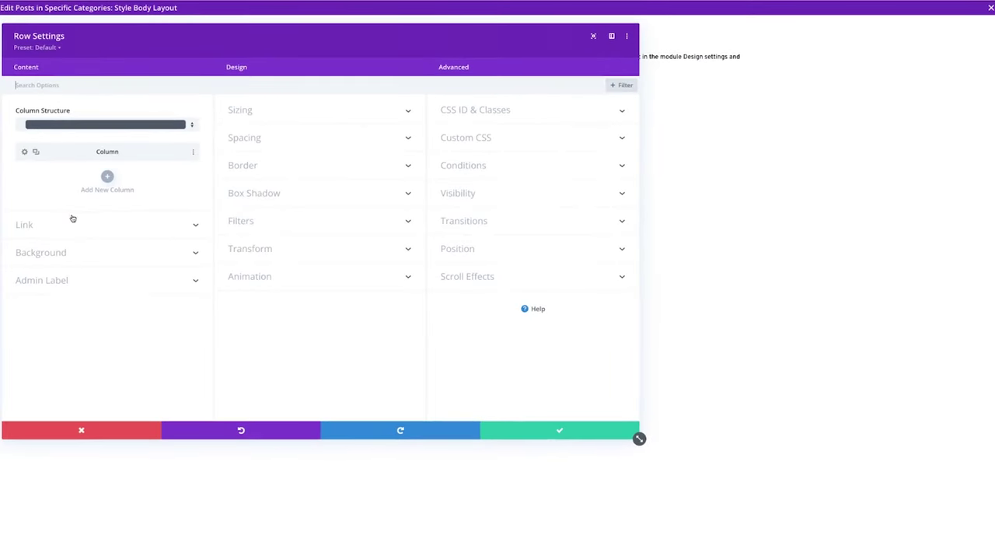
{"action": "left_click", "coordinate": [62, 256]}
{"action": "left_click", "coordinate": [48, 329]}
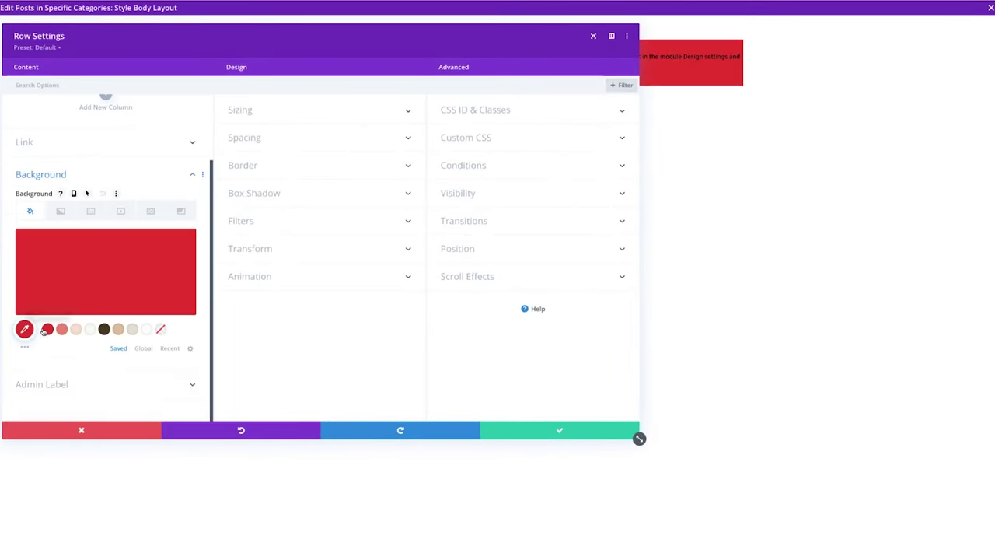
{"action": "left_click", "coordinate": [256, 140]}
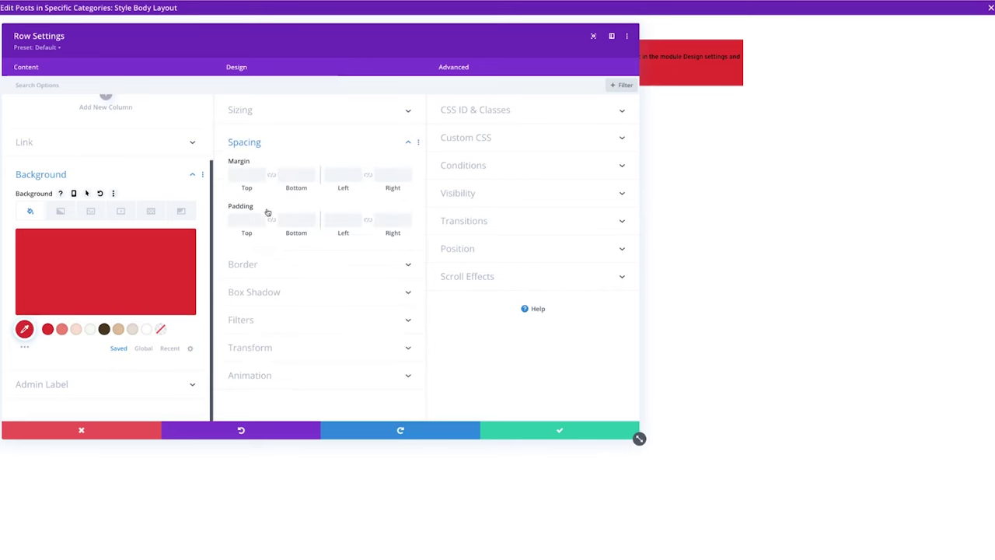
{"action": "left_click", "coordinate": [329, 219]}
{"action": "type", "text": "100"}
{"action": "left_click", "coordinate": [367, 220]}
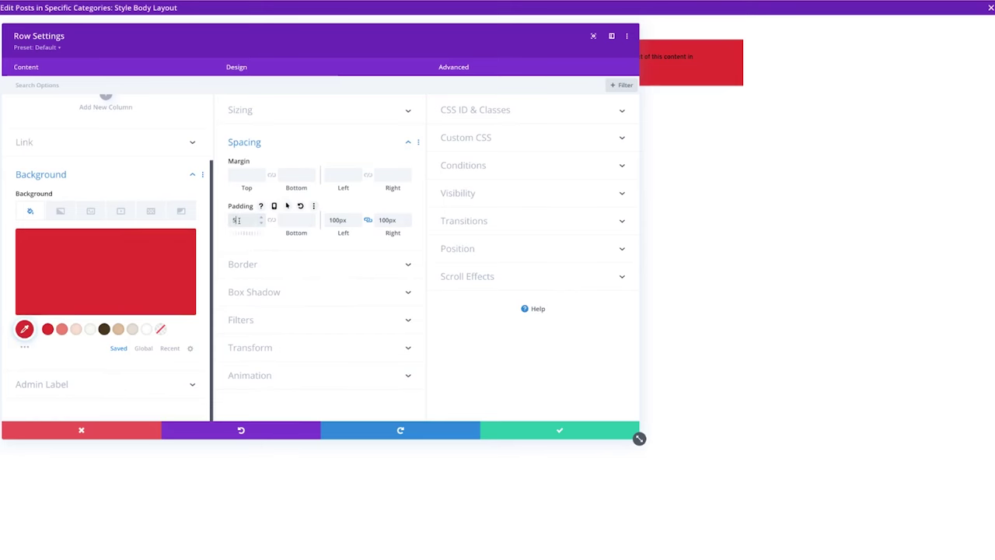
{"action": "left_click", "coordinate": [263, 220]}
{"action": "type", "text": "50"}
{"action": "left_click", "coordinate": [271, 220]}
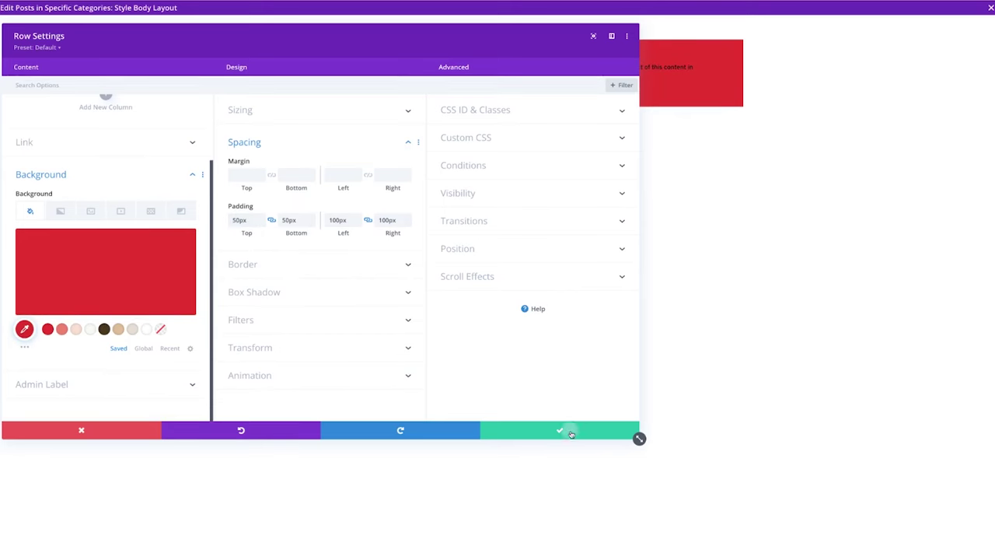
{"action": "left_click", "coordinate": [564, 429]}
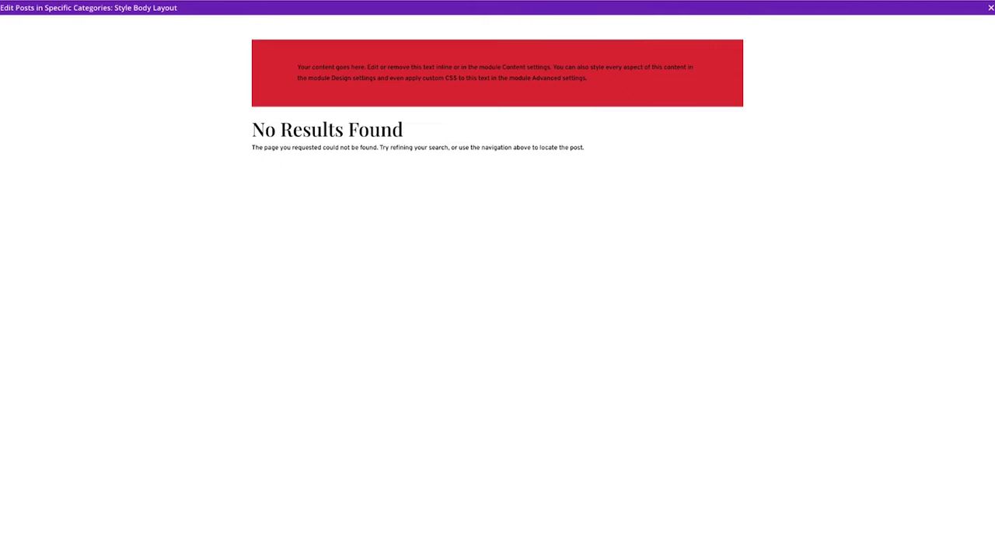
Replace the placeholder with the style quote as a white, centred Heading 2.
{"action": "mouse_move", "coordinate": [325, 67]}
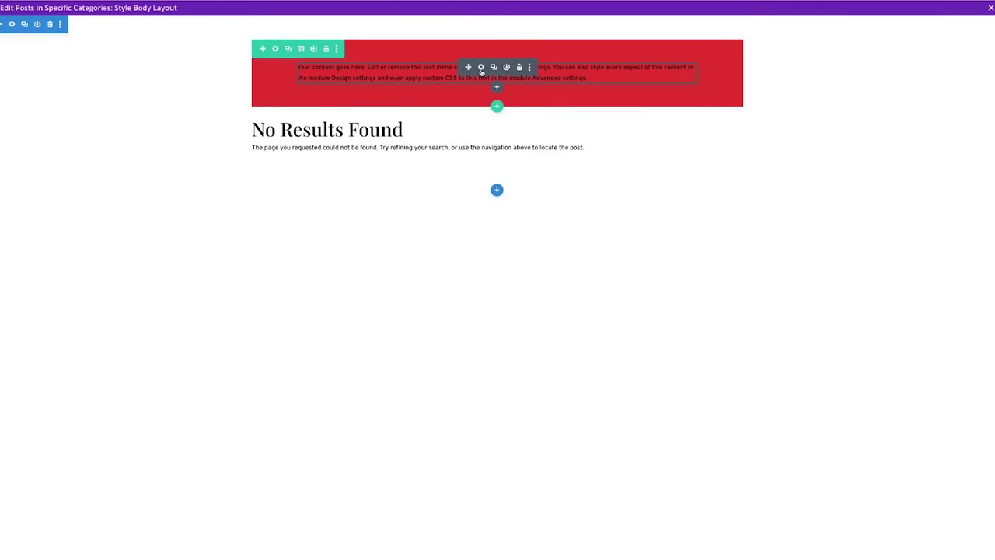
{"action": "left_click", "coordinate": [479, 68]}
{"action": "key", "text": "ctrl+a"}
{"action": "key", "text": "ctrl+v"}
{"action": "key", "text": "ctrl+a"}
{"action": "left_click", "coordinate": [58, 190]}
{"action": "left_click", "coordinate": [56, 244]}
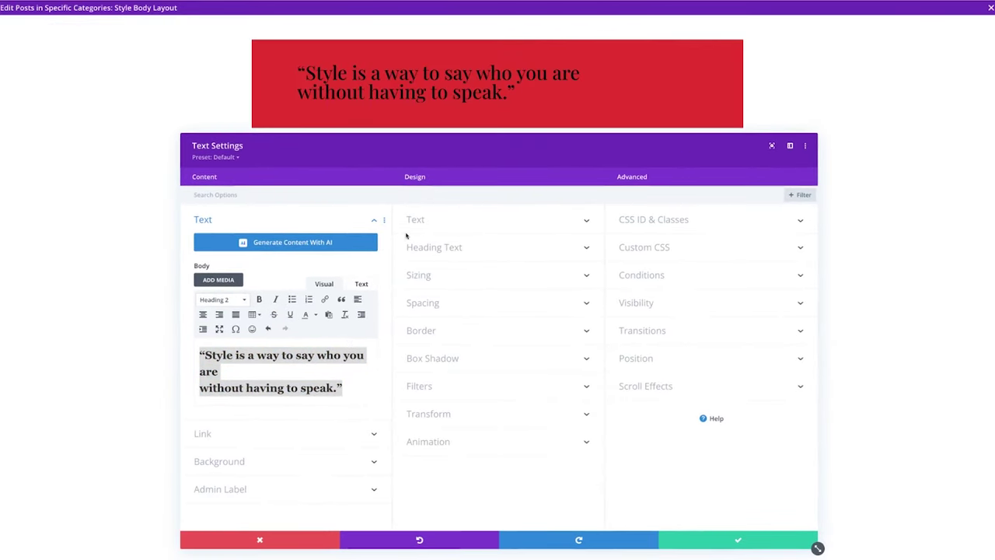
{"action": "left_click", "coordinate": [444, 253]}
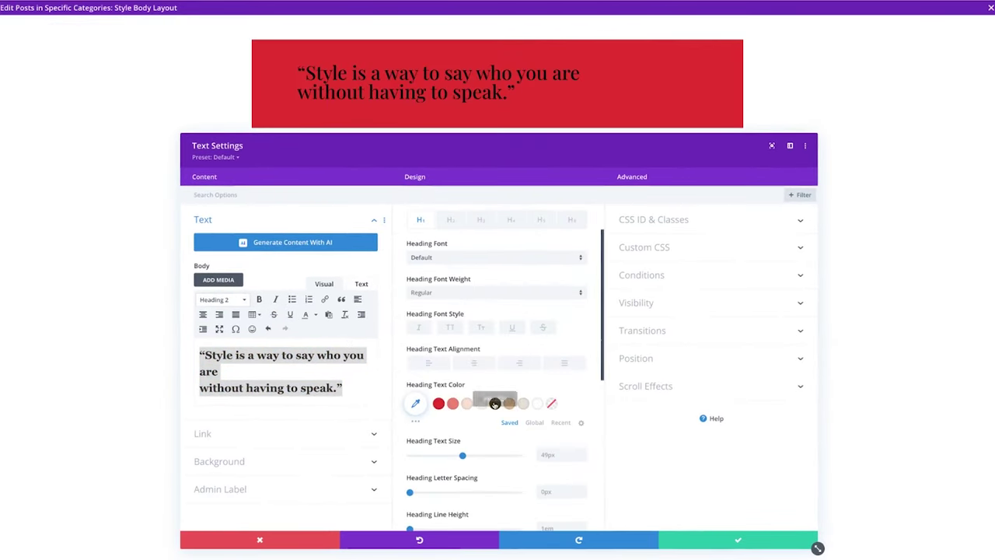
{"action": "left_click", "coordinate": [495, 403]}
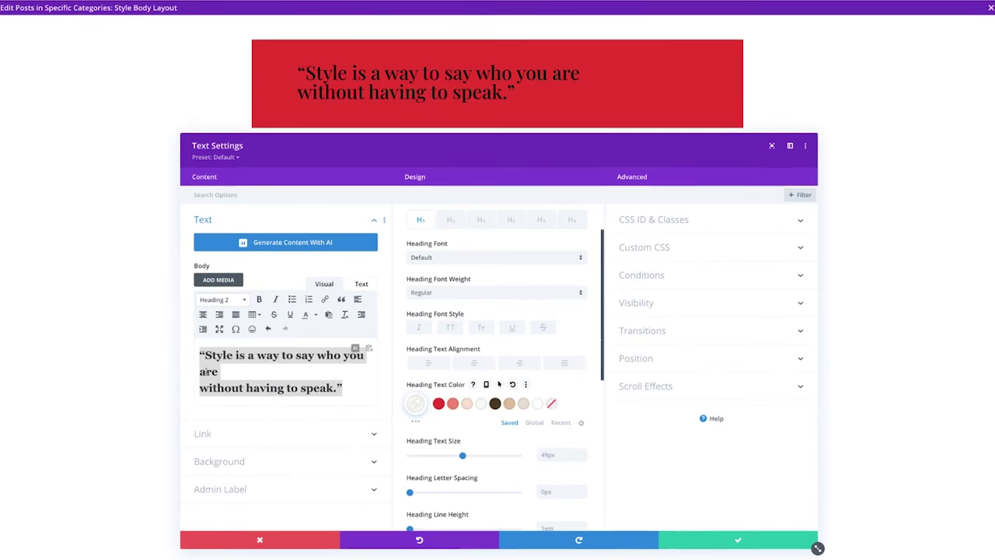
{"action": "left_click", "coordinate": [456, 224]}
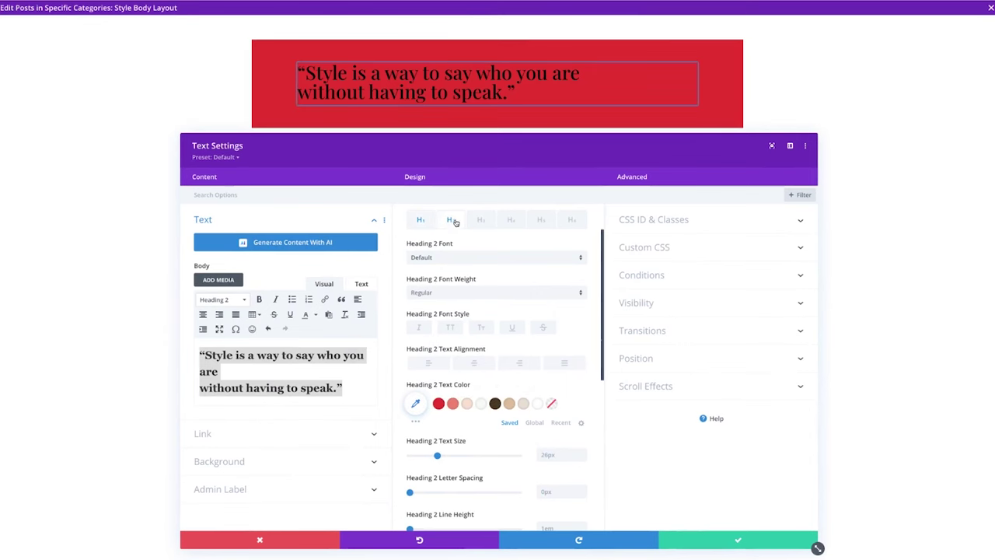
{"action": "left_click", "coordinate": [481, 404]}
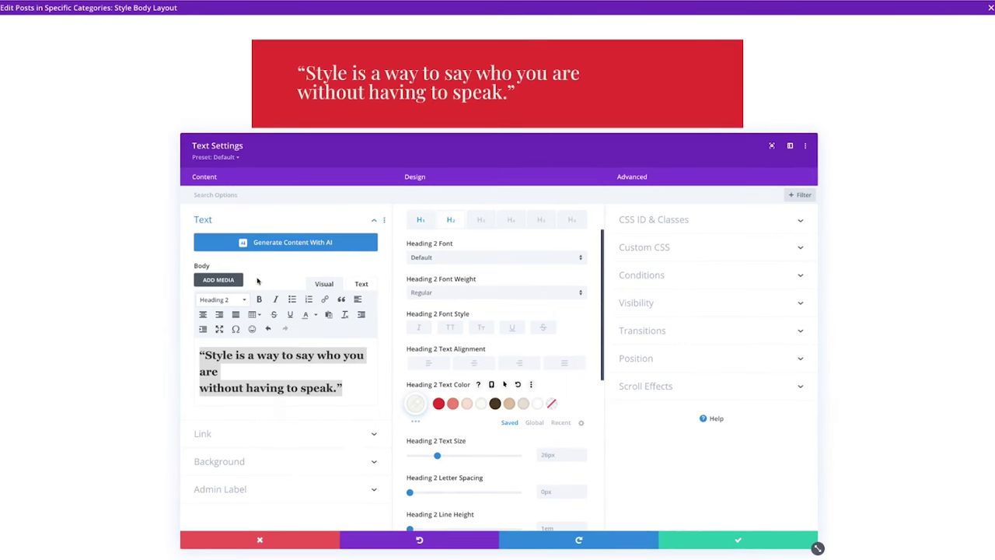
{"action": "left_click", "coordinate": [203, 314]}
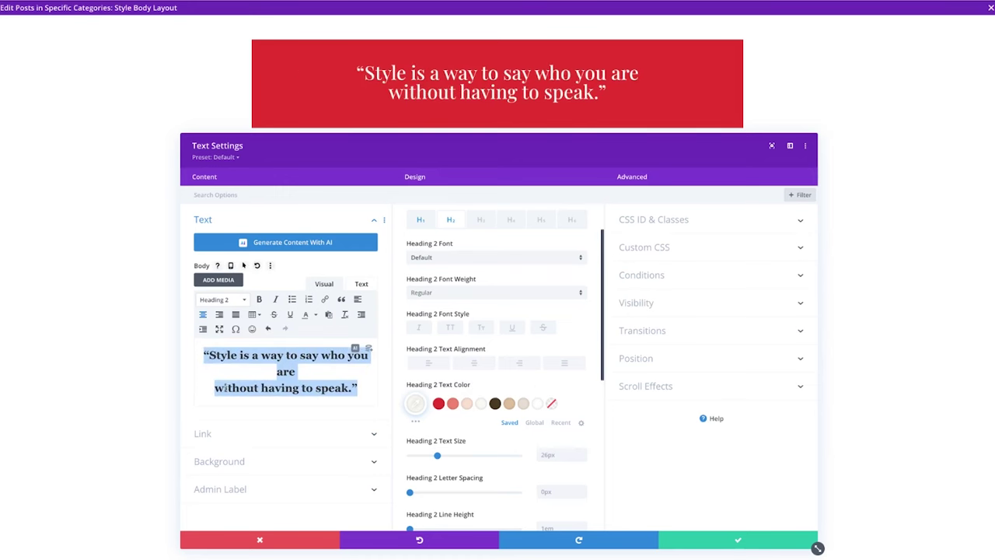
Paste the quote's attribution on a new line, formatted as centred italic Heading 3.
{"action": "left_click", "coordinate": [216, 387]}
{"action": "key", "text": "BackSpace"}
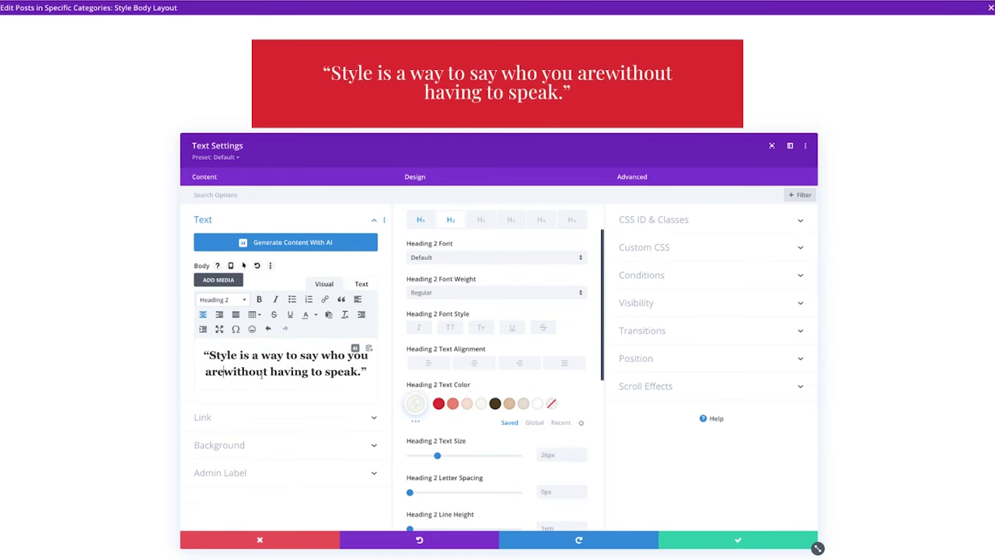
{"action": "key", "text": "Return"}
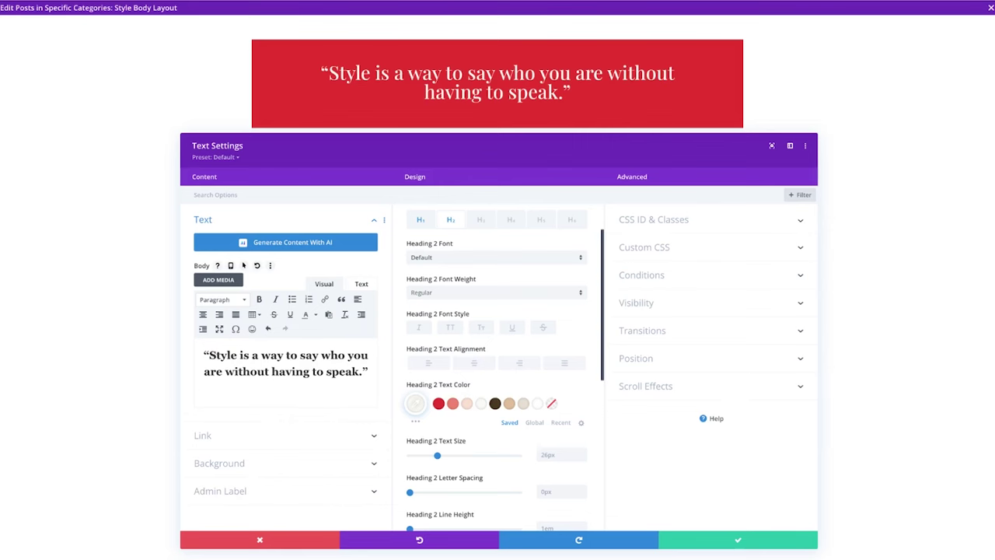
{"action": "type", "text": "Rachel Zoe"}
{"action": "key", "text": "ctrl+shift+Left"}
{"action": "key", "text": "ctrl+shift+Left"}
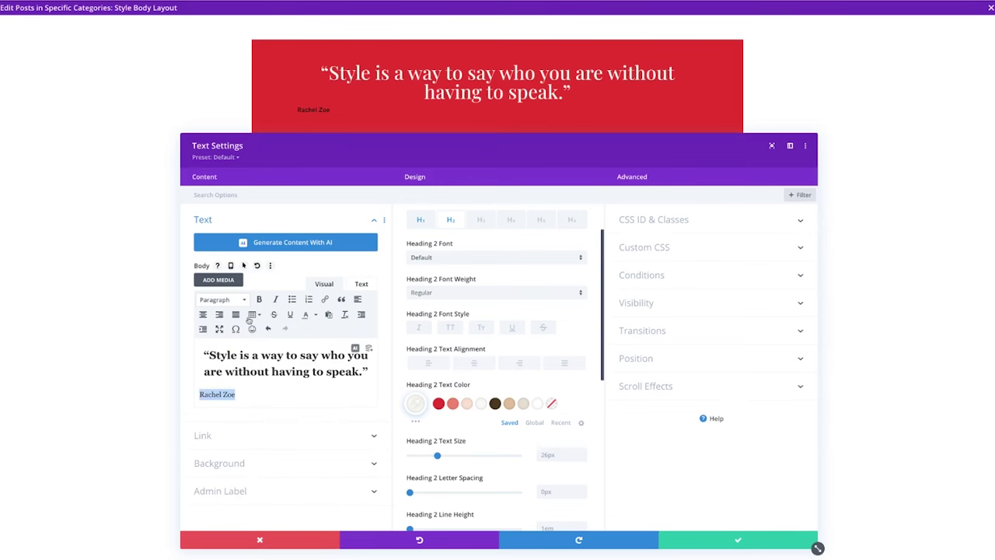
{"action": "left_click", "coordinate": [234, 300]}
{"action": "left_click", "coordinate": [237, 371]}
{"action": "left_click", "coordinate": [275, 299]}
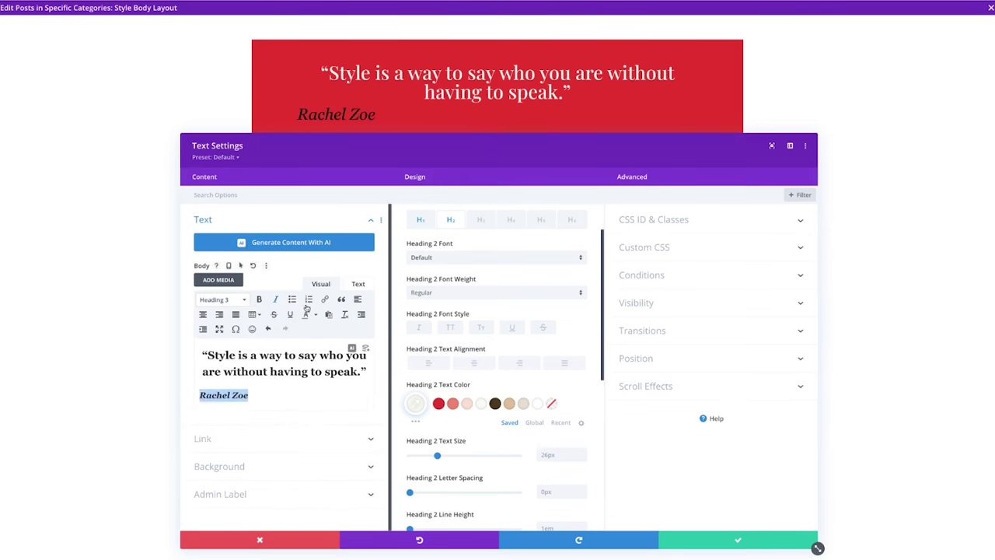
{"action": "left_click", "coordinate": [203, 314]}
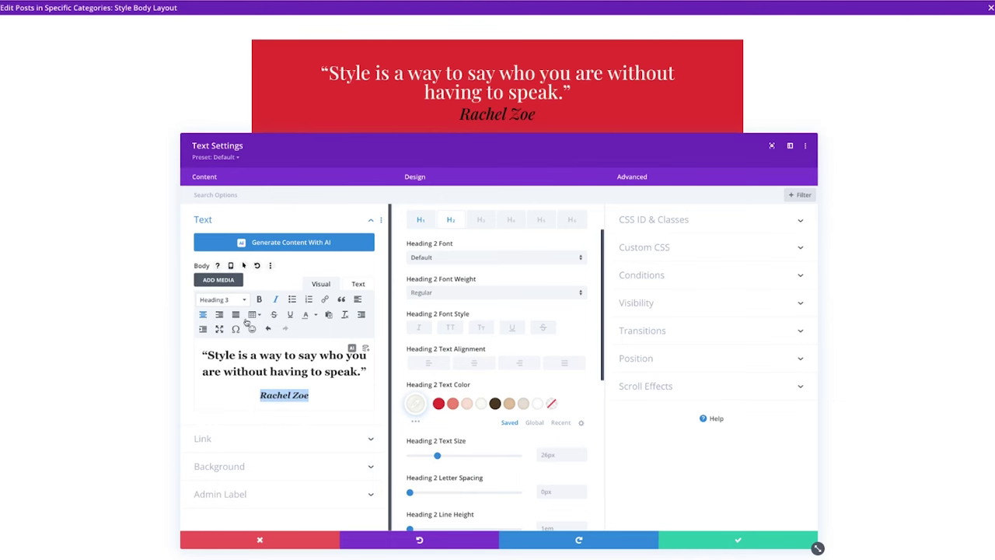
Change the attribution to a white Heading 4 and save the text settings.
{"action": "left_click", "coordinate": [481, 219]}
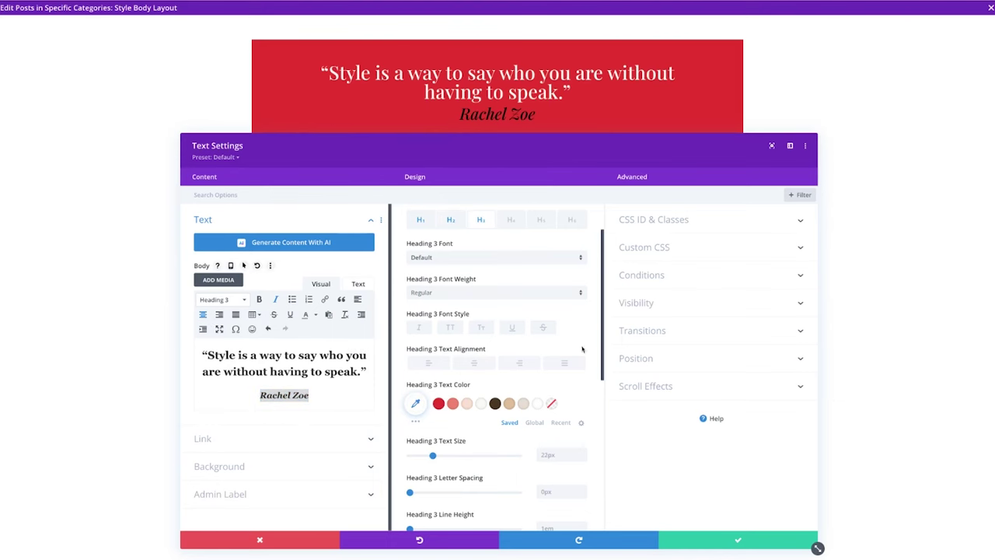
{"action": "left_click", "coordinate": [480, 403]}
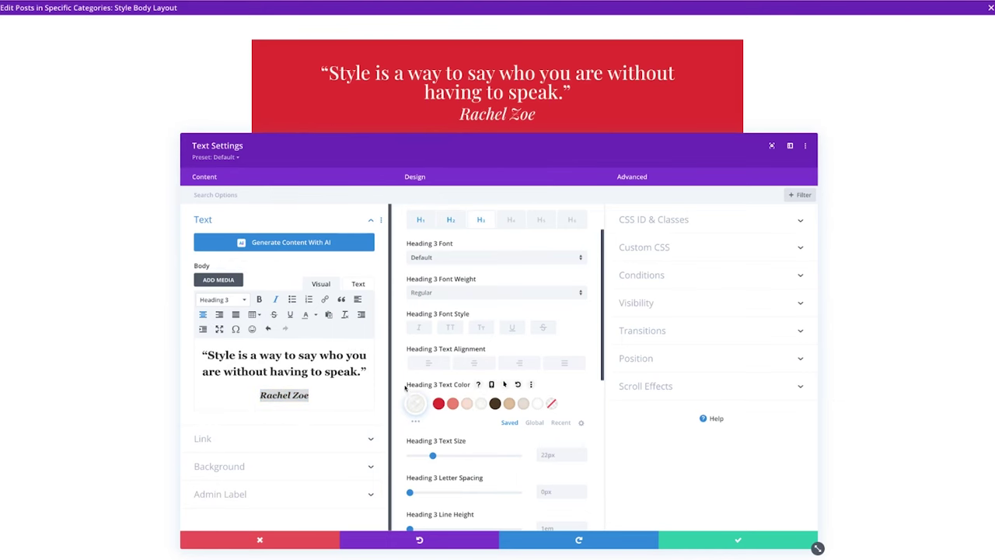
{"action": "left_click", "coordinate": [222, 299]}
{"action": "left_click", "coordinate": [236, 387]}
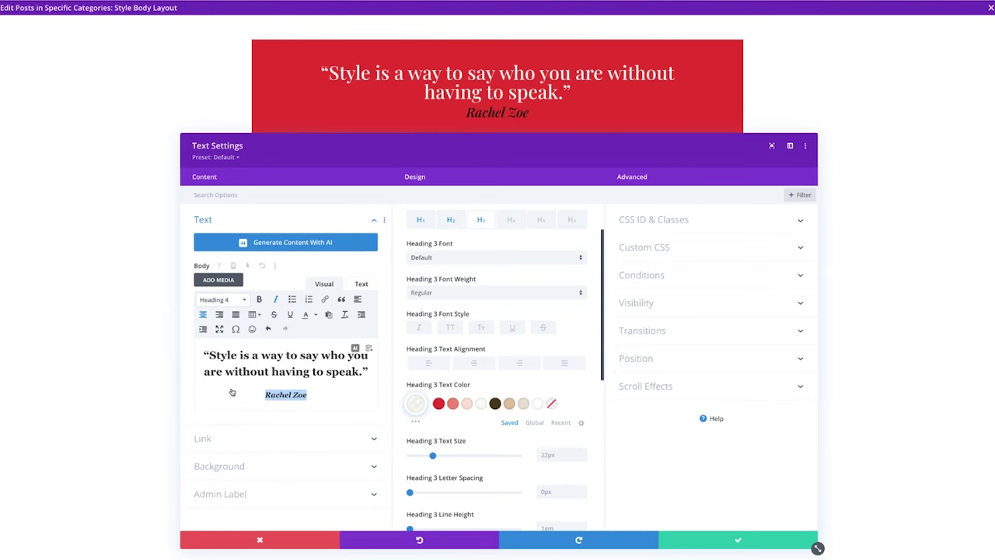
{"action": "left_click", "coordinate": [507, 223]}
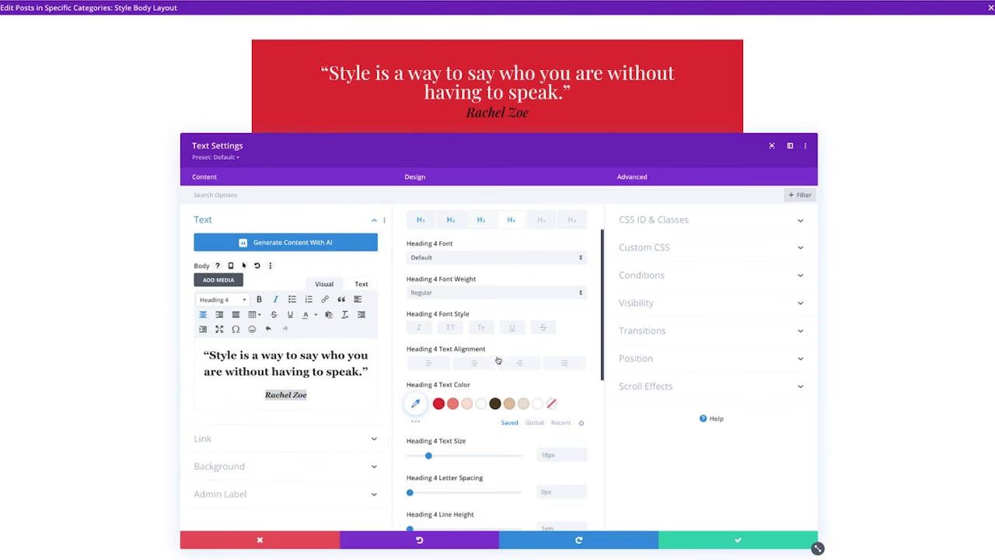
{"action": "left_click", "coordinate": [481, 403]}
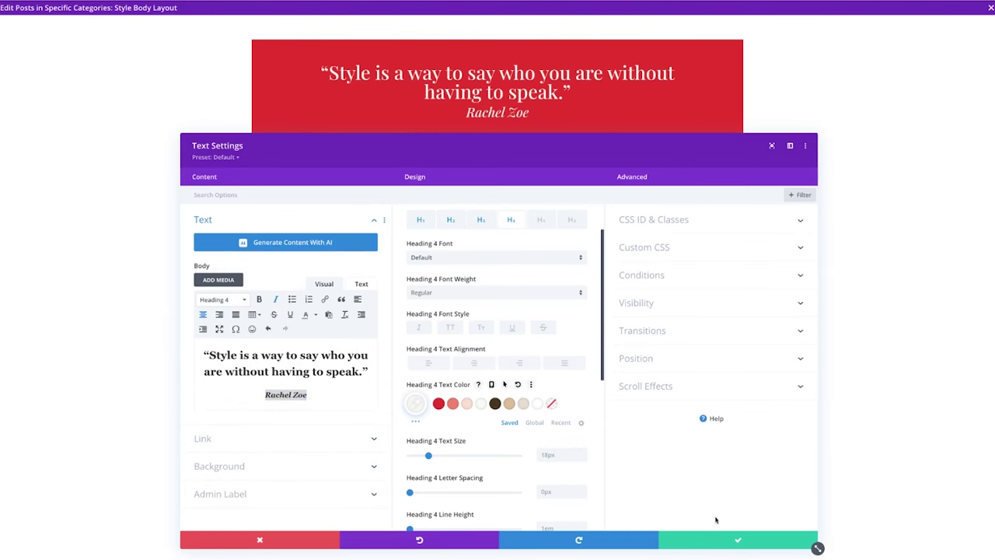
{"action": "left_click", "coordinate": [719, 538]}
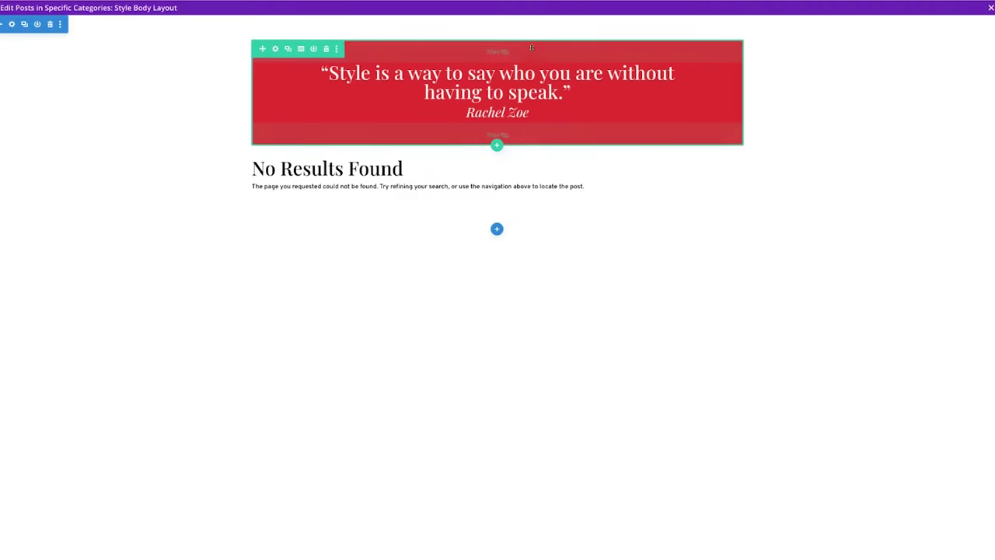
Increase the banner's padding and add a new one-column row with 'Style' as Heading 2.
{"action": "mouse_move", "coordinate": [532, 49]}
{"action": "left_mouse_down"}
{"action": "mouse_move", "coordinate": [530, 74]}
{"action": "mouse_move", "coordinate": [529, 51]}
{"action": "mouse_move", "coordinate": [529, 73]}
{"action": "mouse_move", "coordinate": [528, 63]}
{"action": "left_mouse_up"}
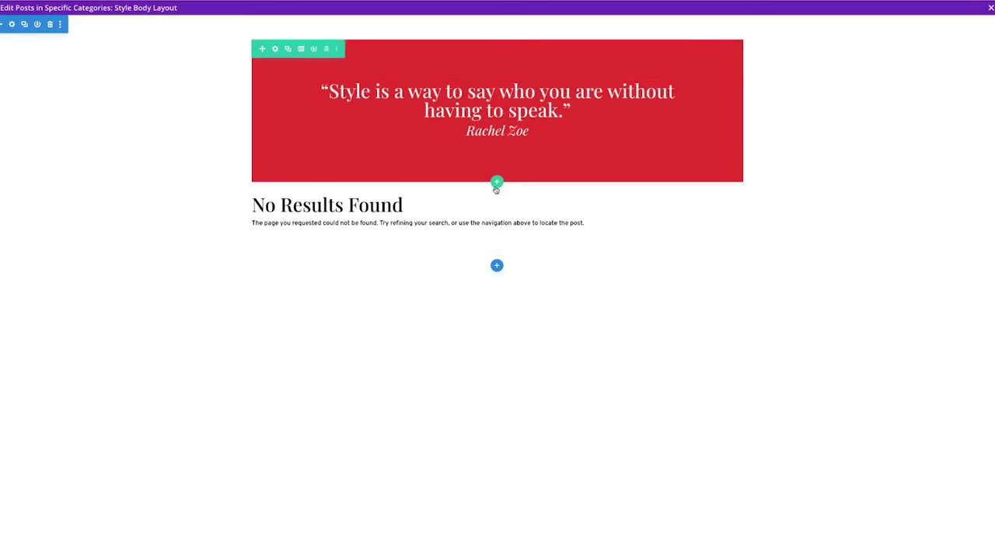
{"action": "left_click", "coordinate": [498, 179]}
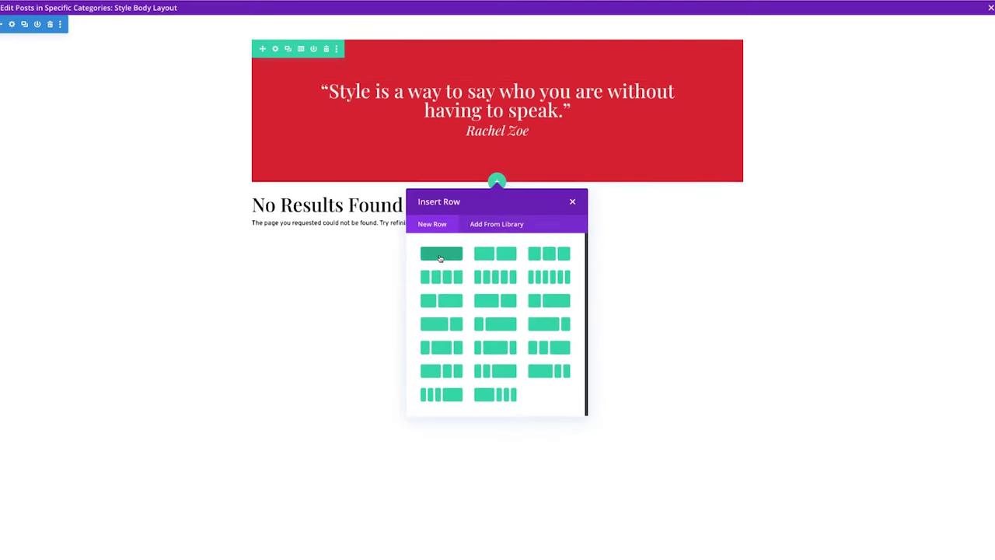
{"action": "left_click", "coordinate": [459, 251]}
{"action": "type", "text": "text"}
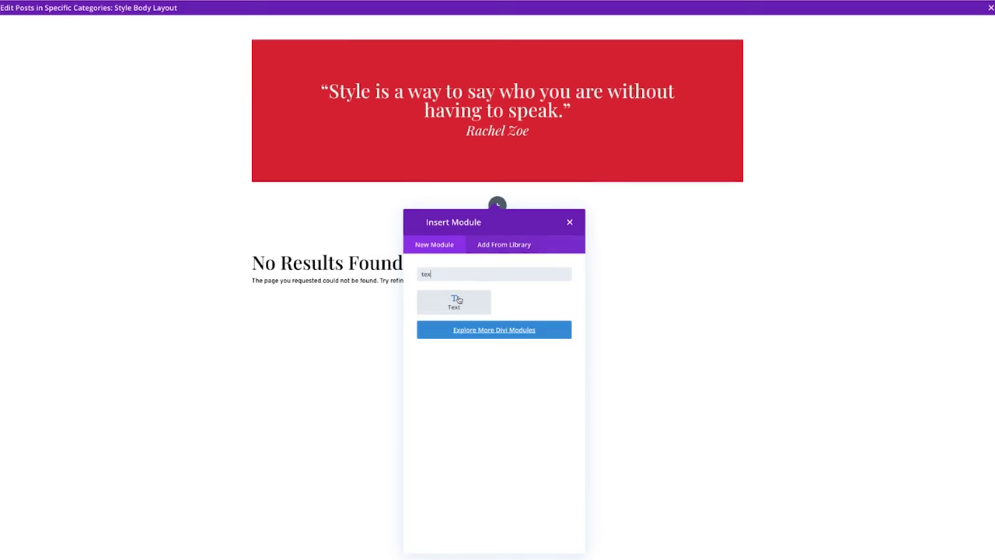
{"action": "left_click", "coordinate": [456, 298]}
{"action": "left_click_drag", "start_coordinate": [199, 351], "coordinate": [300, 384]}
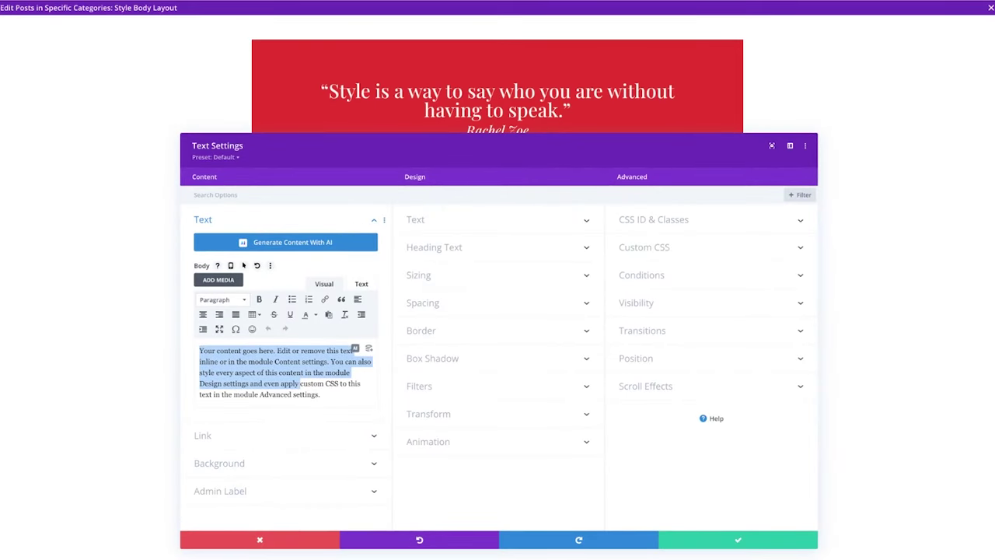
{"action": "left_click", "coordinate": [284, 355]}
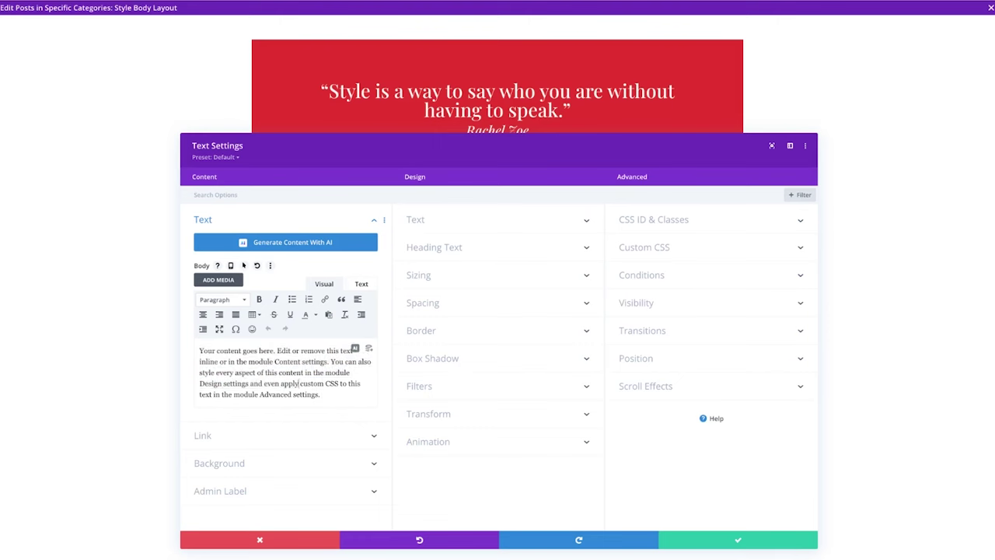
{"action": "key", "text": "ctrl+a"}
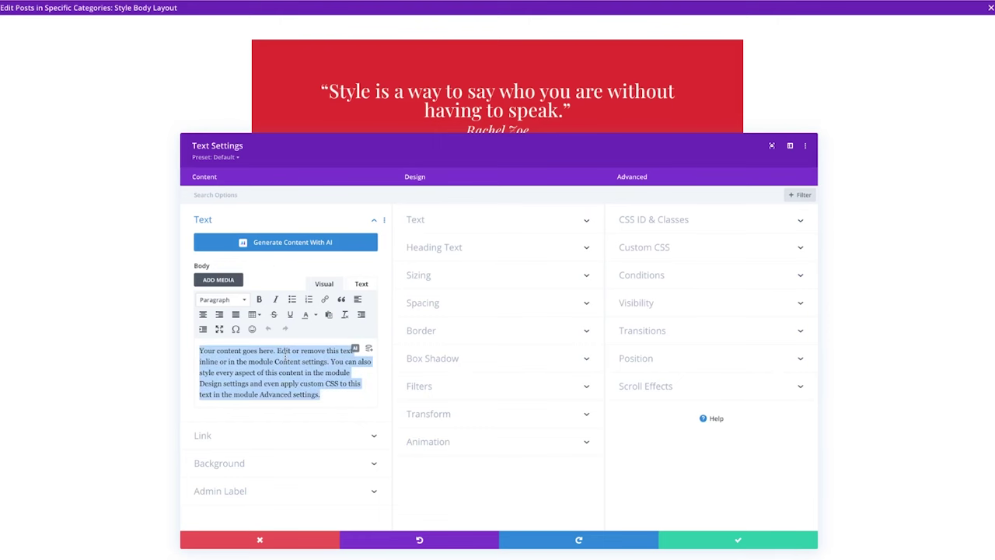
{"action": "type", "text": "Style"}
{"action": "double_click", "coordinate": [206, 350]}
{"action": "left_click", "coordinate": [225, 300]}
{"action": "left_click", "coordinate": [233, 354]}
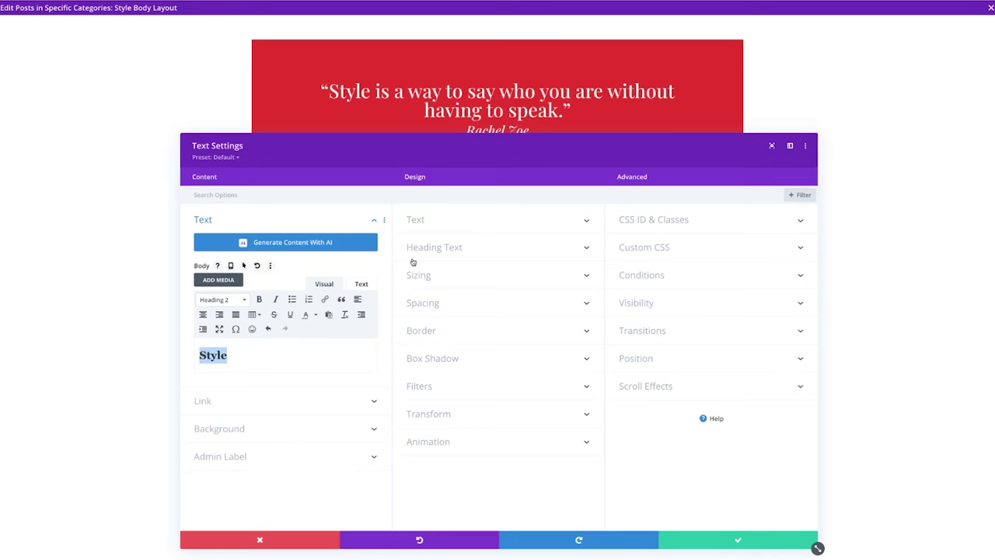
{"action": "left_click", "coordinate": [734, 539]}
Move the Style heading above the red banner and centre-align it.
{"action": "left_click_drag", "start_coordinate": [467, 200], "coordinate": [355, 39]}
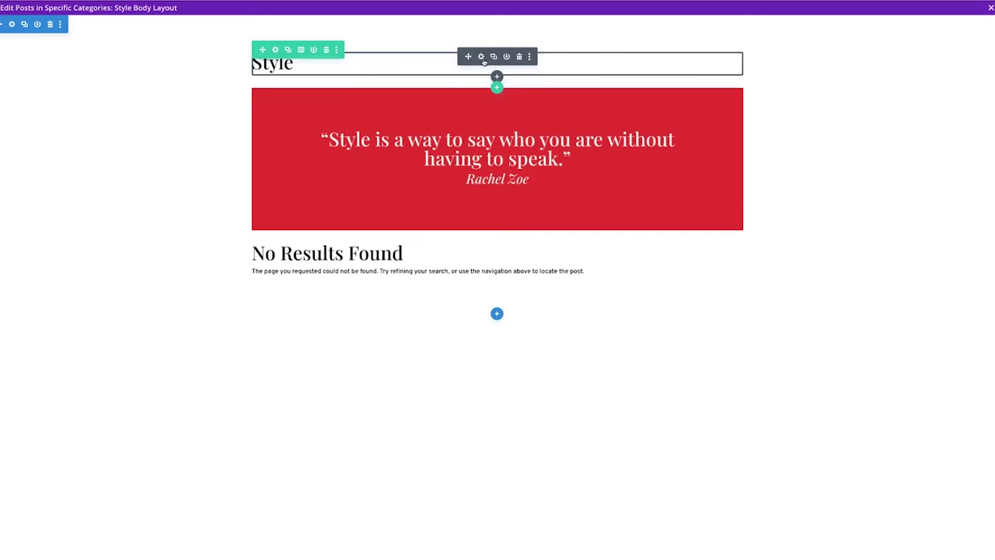
{"action": "left_click", "coordinate": [481, 56]}
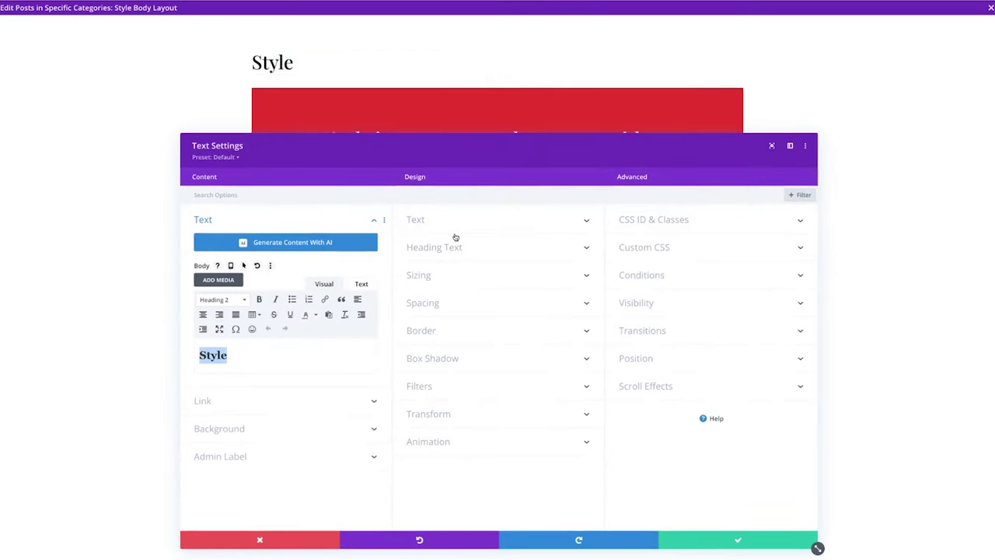
{"action": "left_click", "coordinate": [456, 229]}
{"action": "scroll", "coordinate": [495, 446], "scroll_direction": "down", "scroll_amount": 5}
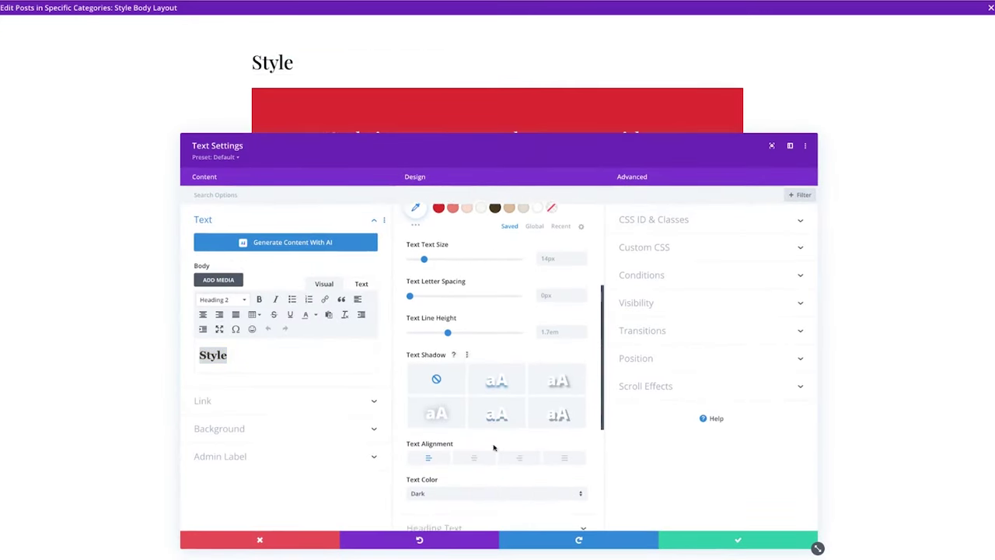
{"action": "left_click", "coordinate": [474, 457]}
{"action": "left_click", "coordinate": [715, 539]}
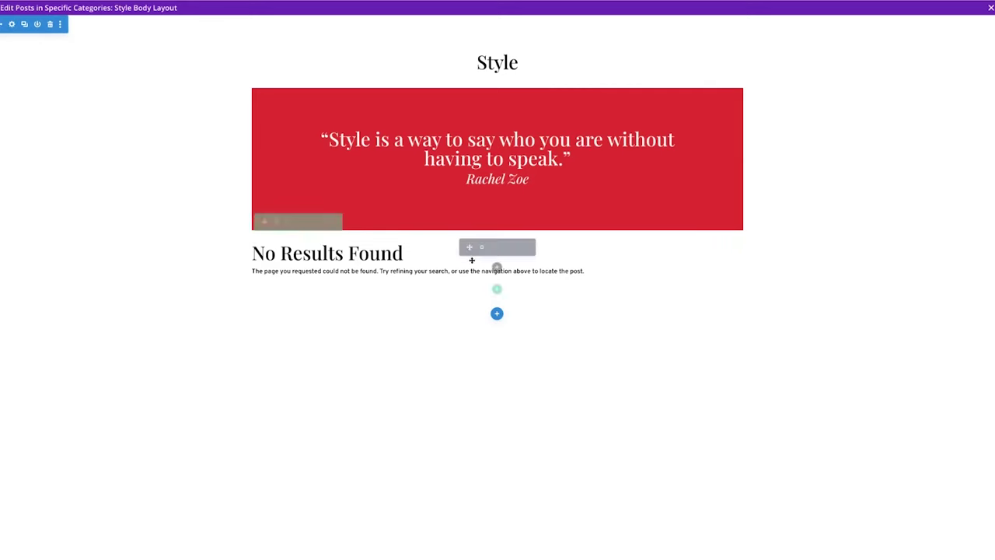
Confirm the Blog module settings, then exit the builder saving the Style body layout.
{"action": "left_click", "coordinate": [480, 247]}
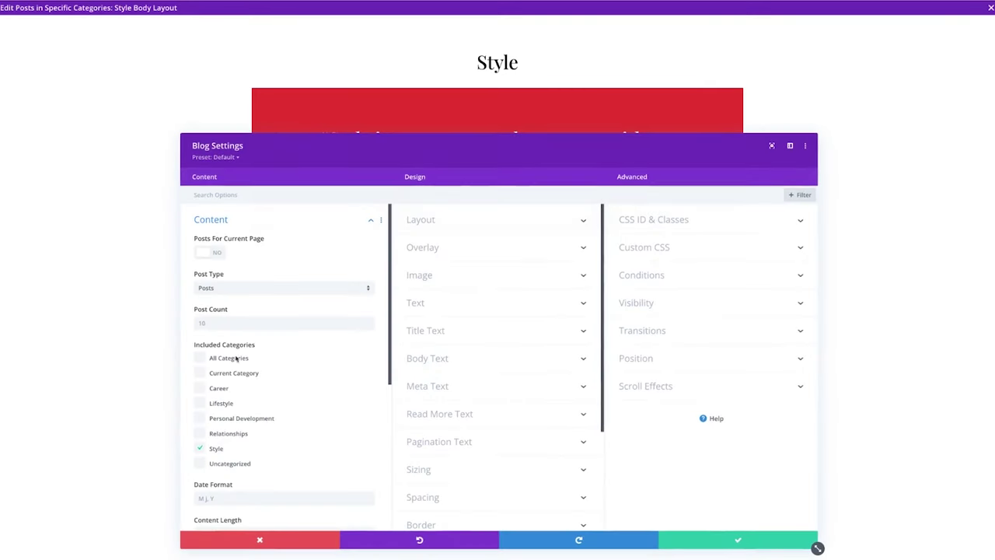
{"action": "left_click", "coordinate": [746, 536]}
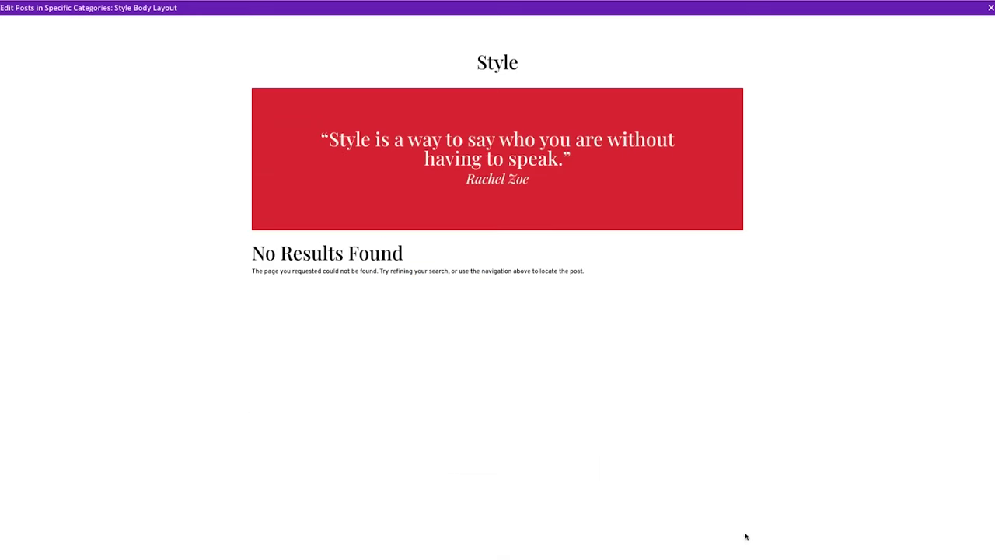
{"action": "left_click", "coordinate": [990, 7]}
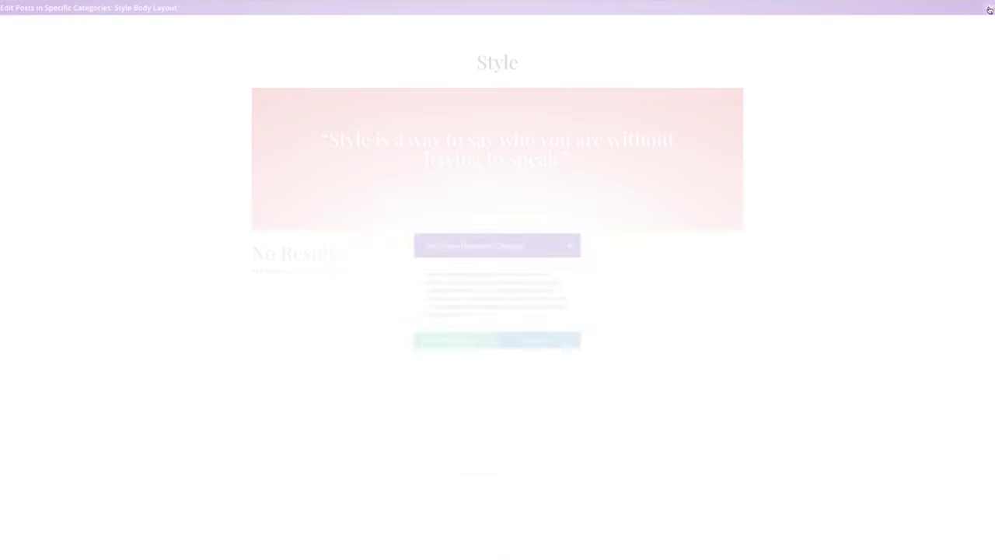
{"action": "left_click", "coordinate": [531, 348]}
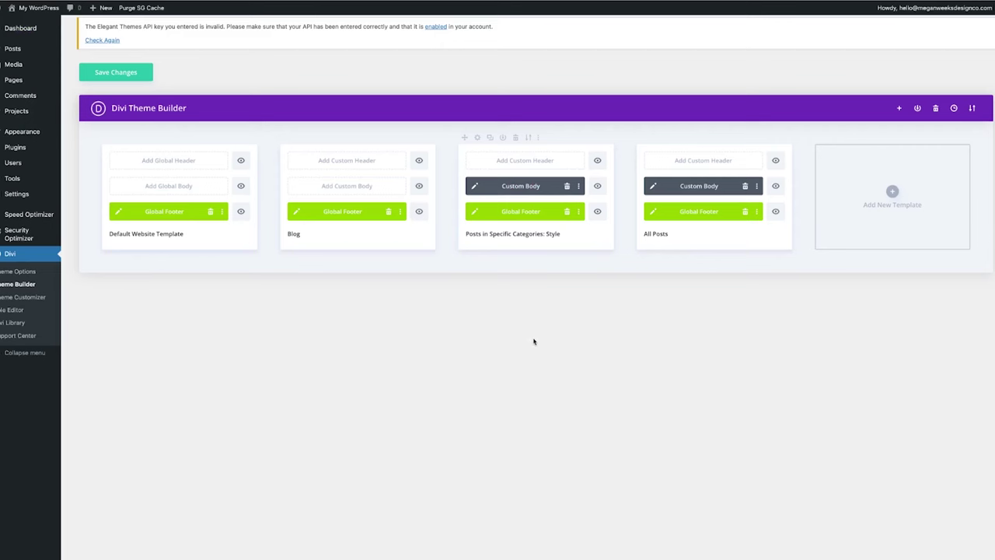
Begin building a new template, then close Template Settings without assigning anything.
{"action": "left_click", "coordinate": [892, 192]}
{"action": "left_click", "coordinate": [890, 191]}
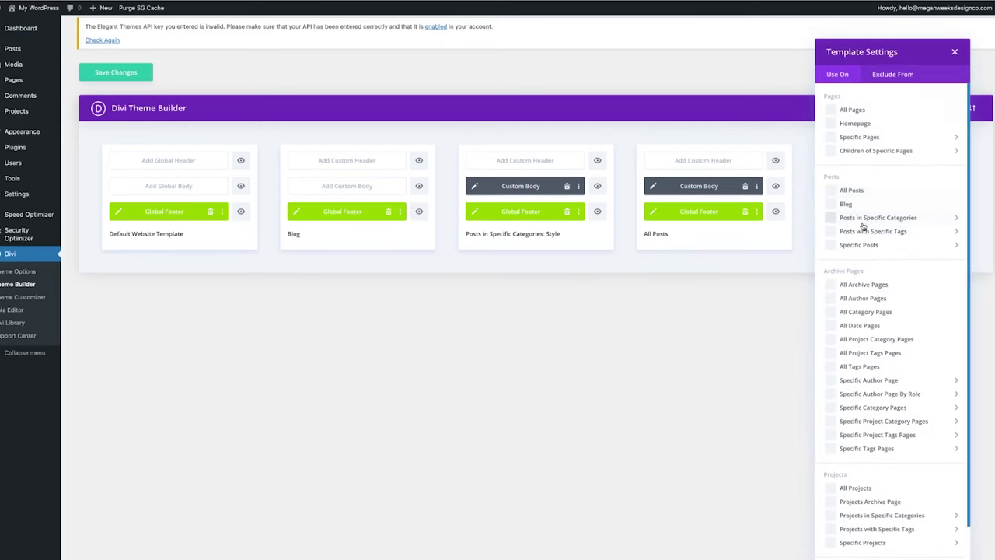
{"action": "mouse_move", "coordinate": [850, 225]}
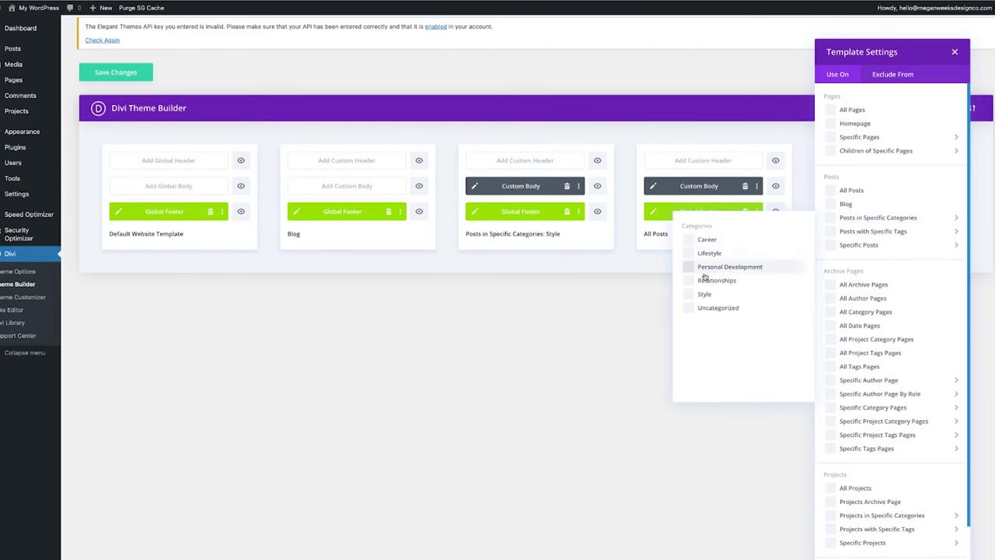
{"action": "left_click", "coordinate": [639, 319]}
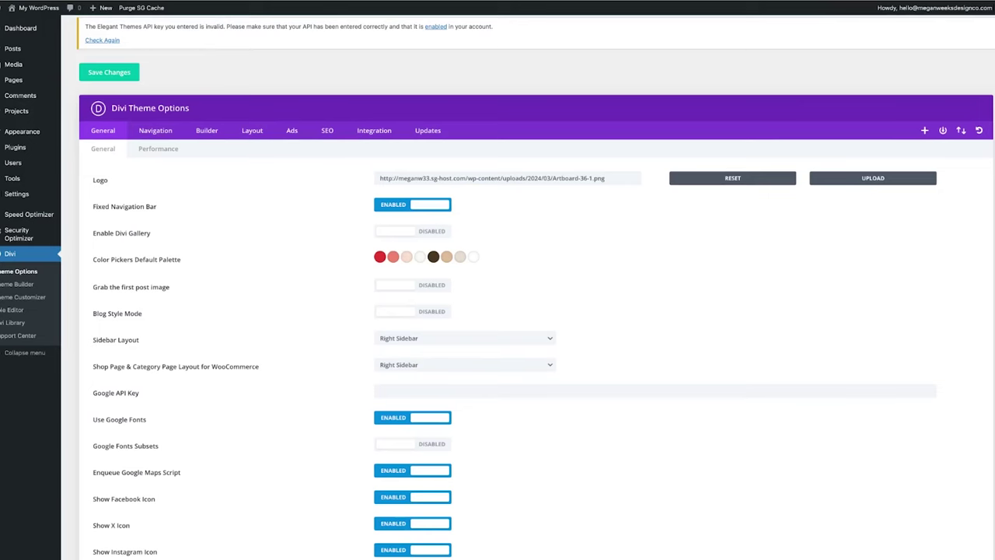
Paste font CSS rules into Custom CSS, with body text in Overpass 16, Light, #5E422B.
{"action": "scroll", "coordinate": [522, 427], "scroll_direction": "down", "scroll_amount": 8}
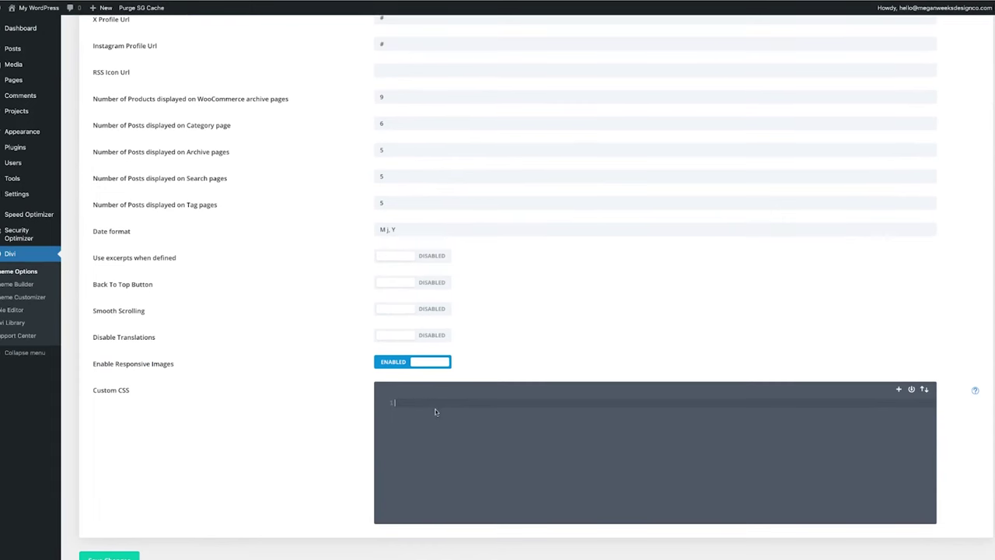
{"action": "key", "text": "ctrl+v"}
{"action": "scroll", "coordinate": [469, 442], "scroll_direction": "up", "scroll_amount": 4}
{"action": "scroll", "coordinate": [490, 455], "scroll_direction": "down", "scroll_amount": 1}
{"action": "scroll", "coordinate": [513, 471], "scroll_direction": "up", "scroll_amount": 2}
{"action": "scroll", "coordinate": [525, 478], "scroll_direction": "down", "scroll_amount": 5}
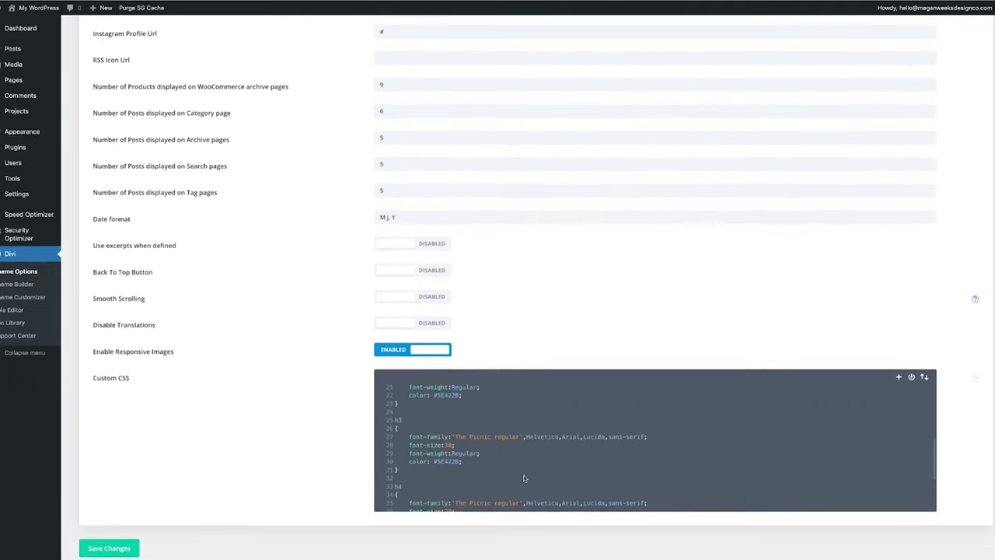
{"action": "scroll", "coordinate": [536, 468], "scroll_direction": "up", "scroll_amount": 4}
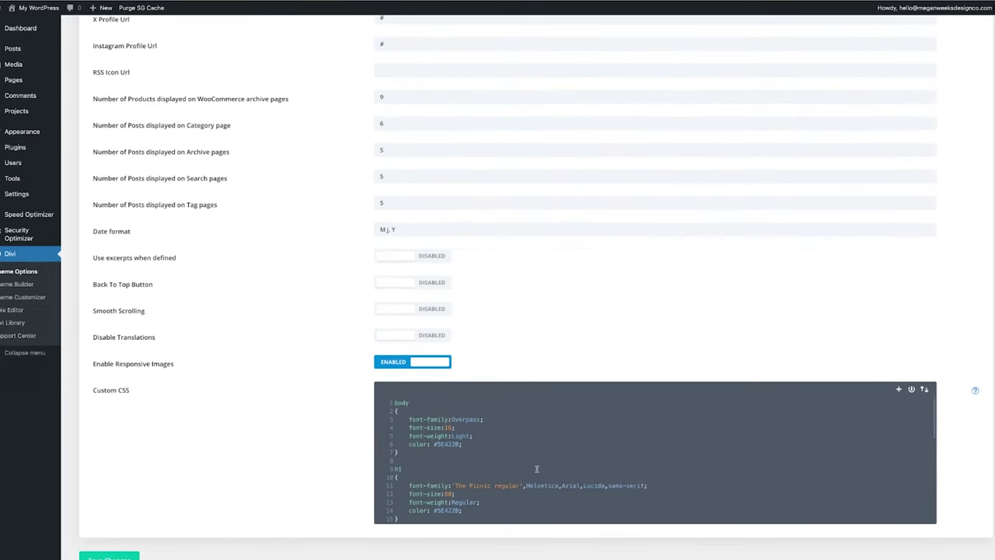
{"action": "scroll", "coordinate": [506, 470], "scroll_direction": "down", "scroll_amount": 1}
{"action": "scroll", "coordinate": [465, 468], "scroll_direction": "up", "scroll_amount": 1}
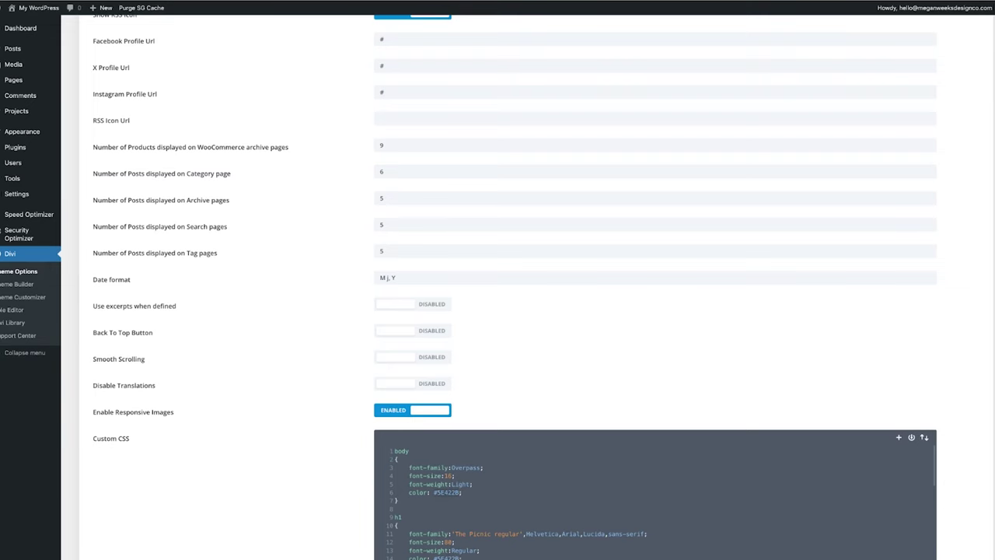
Change the body text colour in the custom CSS to #000000.
{"action": "double_click", "coordinate": [448, 492]}
{"action": "type", "text": "000000"}
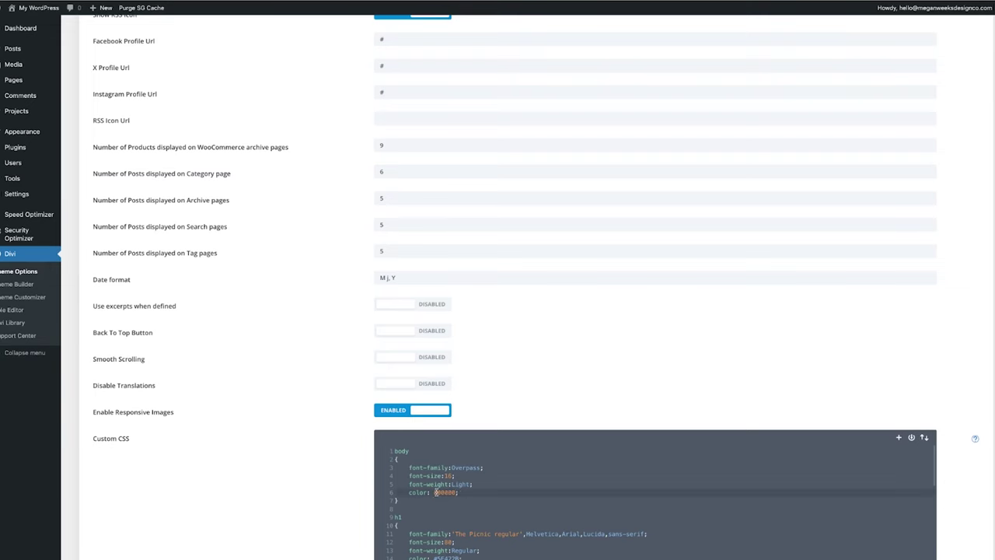
{"action": "type", "text": "#"}
{"action": "scroll", "coordinate": [491, 509], "scroll_direction": "down", "scroll_amount": 1}
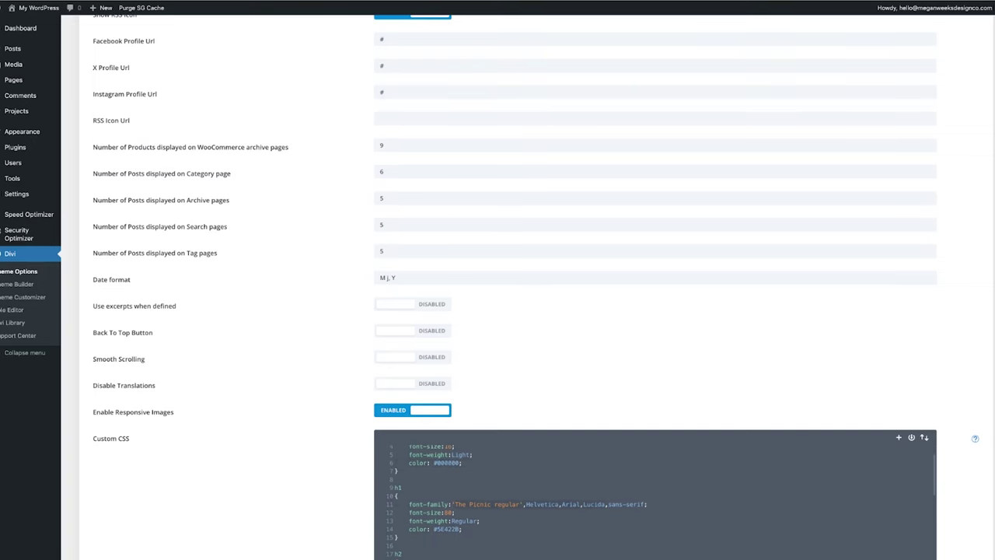
Set the h1 font-family to 'Playfair Display' with a serif fallback.
{"action": "type", "text": "Playfa"}
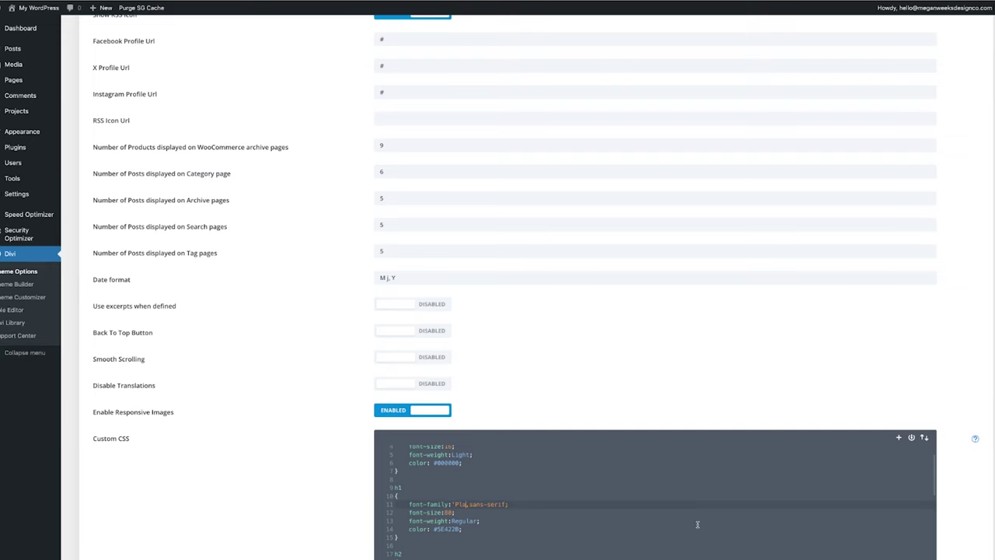
{"action": "type", "text": "ir Display"}
{"action": "left_click", "coordinate": [457, 505]}
{"action": "key", "text": "BackSpace"}
{"action": "left_click", "coordinate": [515, 505]}
{"action": "key", "text": "Delete"}
{"action": "key", "text": "Delete"}
{"action": "key", "text": "Delete"}
{"action": "key", "text": "Delete"}
{"action": "key", "text": "Delete"}
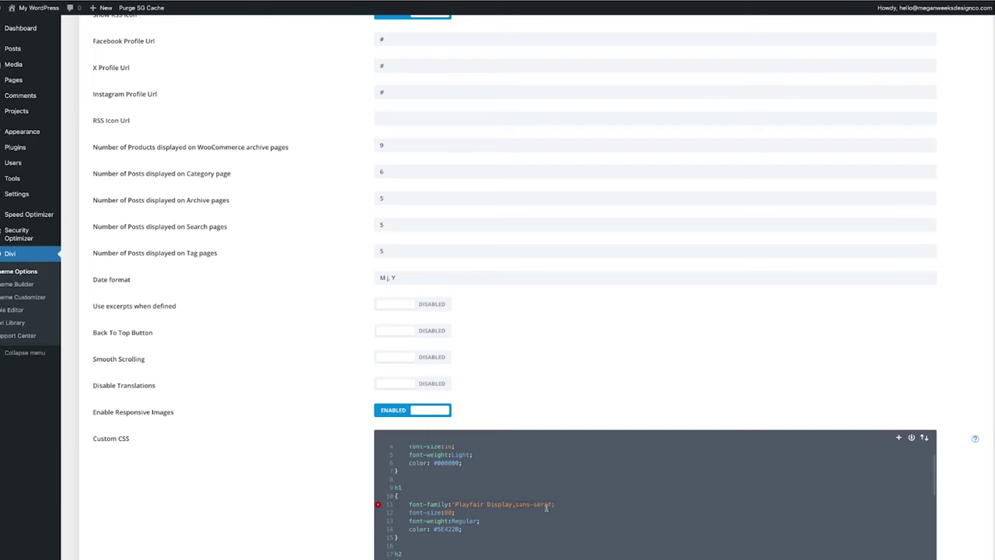